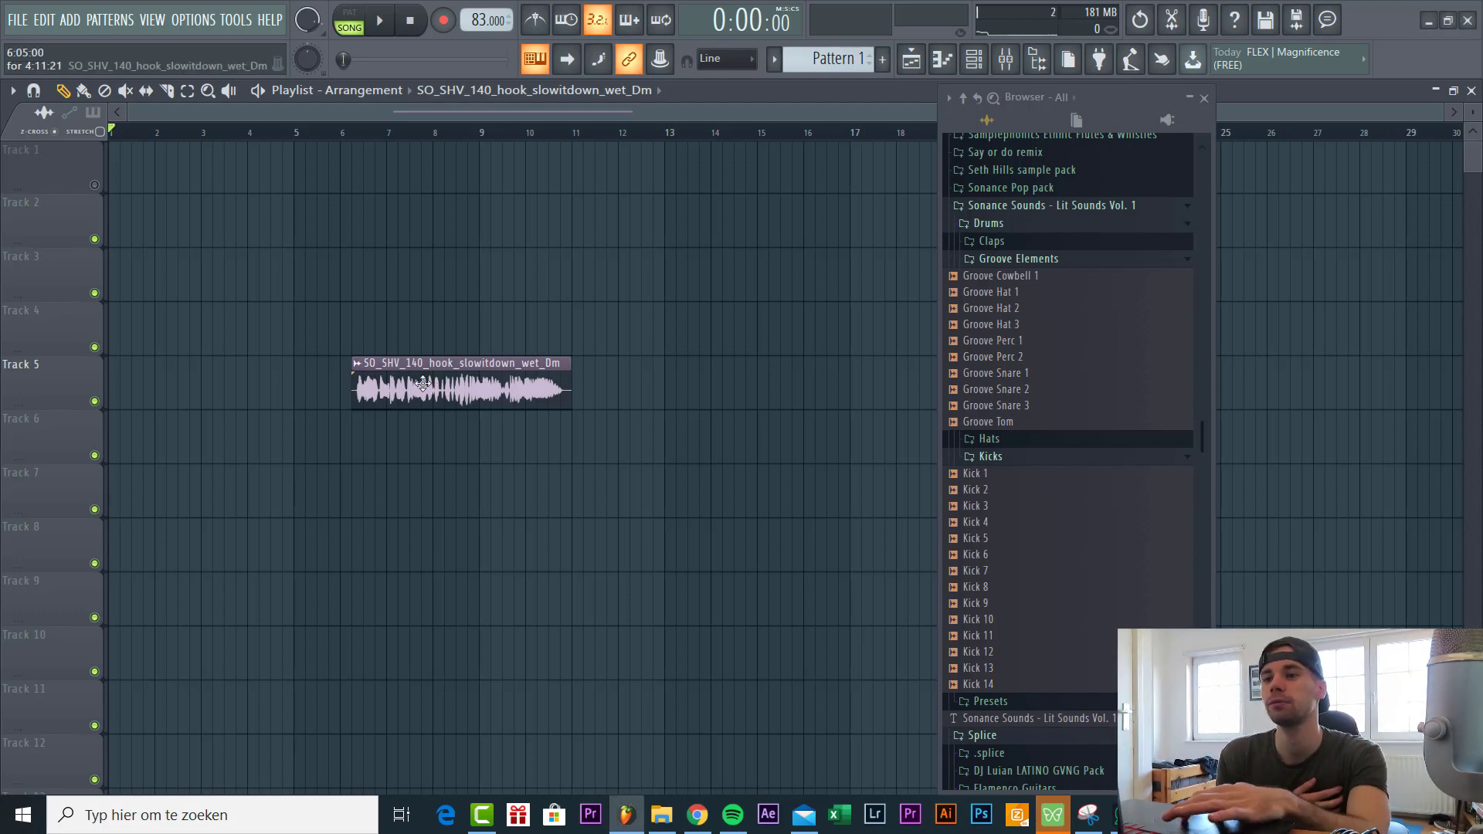
Move the vocal hook clip to the start of Track 3 and play it back.
left_click_drag(423, 384, 4, 233)
key("space")
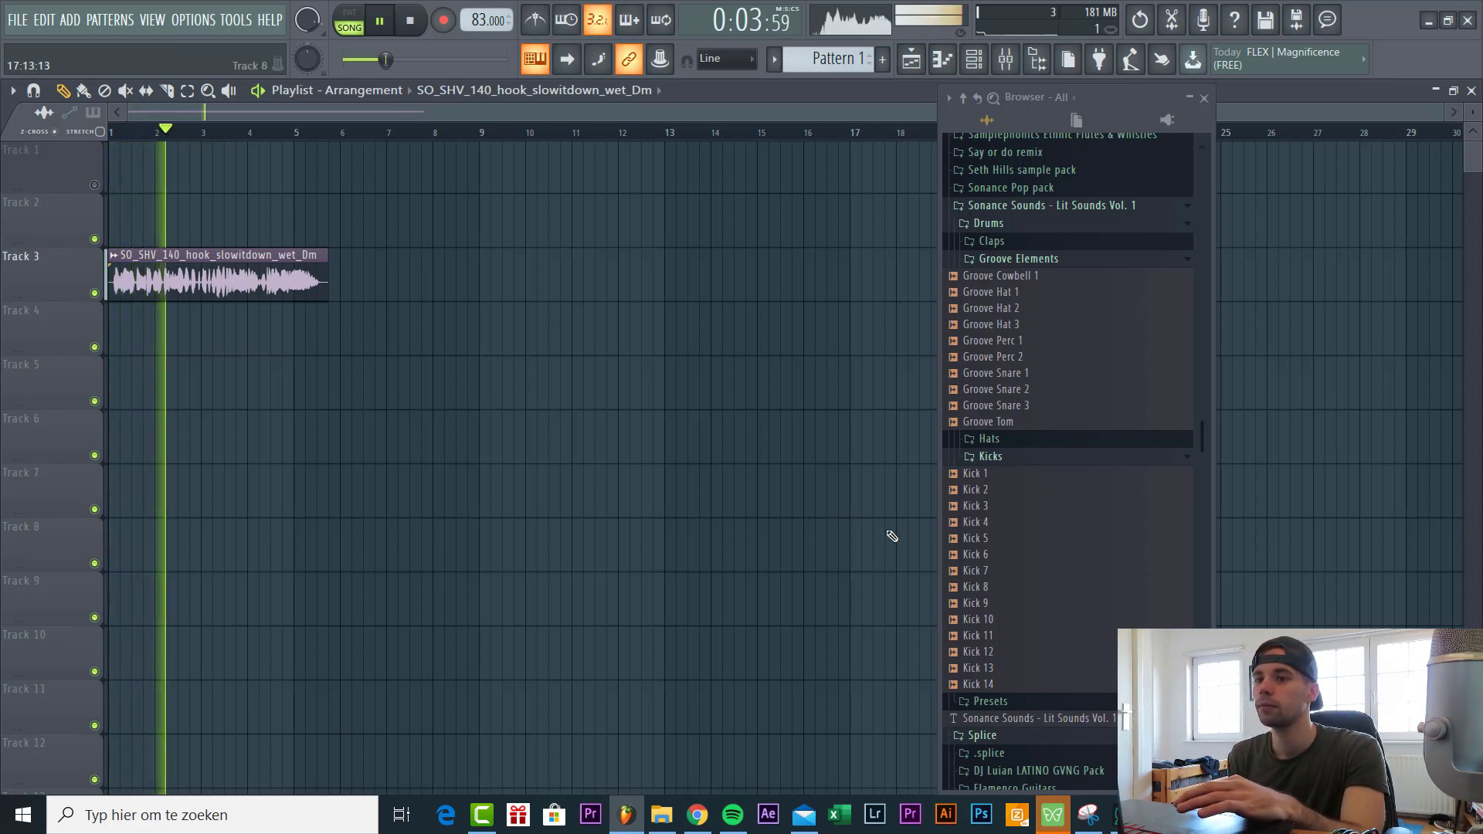
key("space")
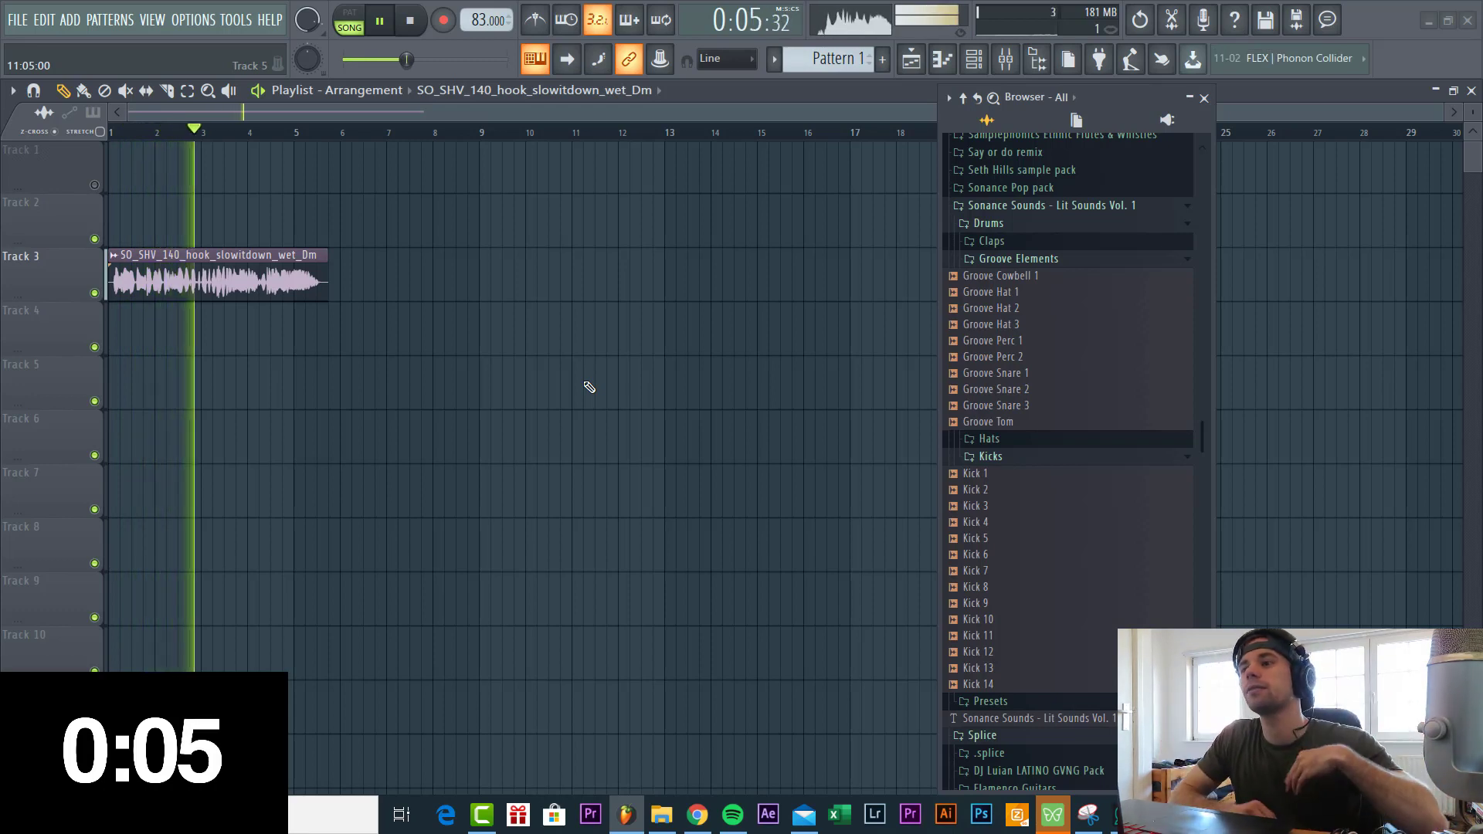
Set the project tempo to 125 BPM and fit the vocal clip to it with a source tempo of 140 BPM.
left_click_drag(487, 20, 487, 5)
left_click(166, 257)
mouse_move(232, 286)
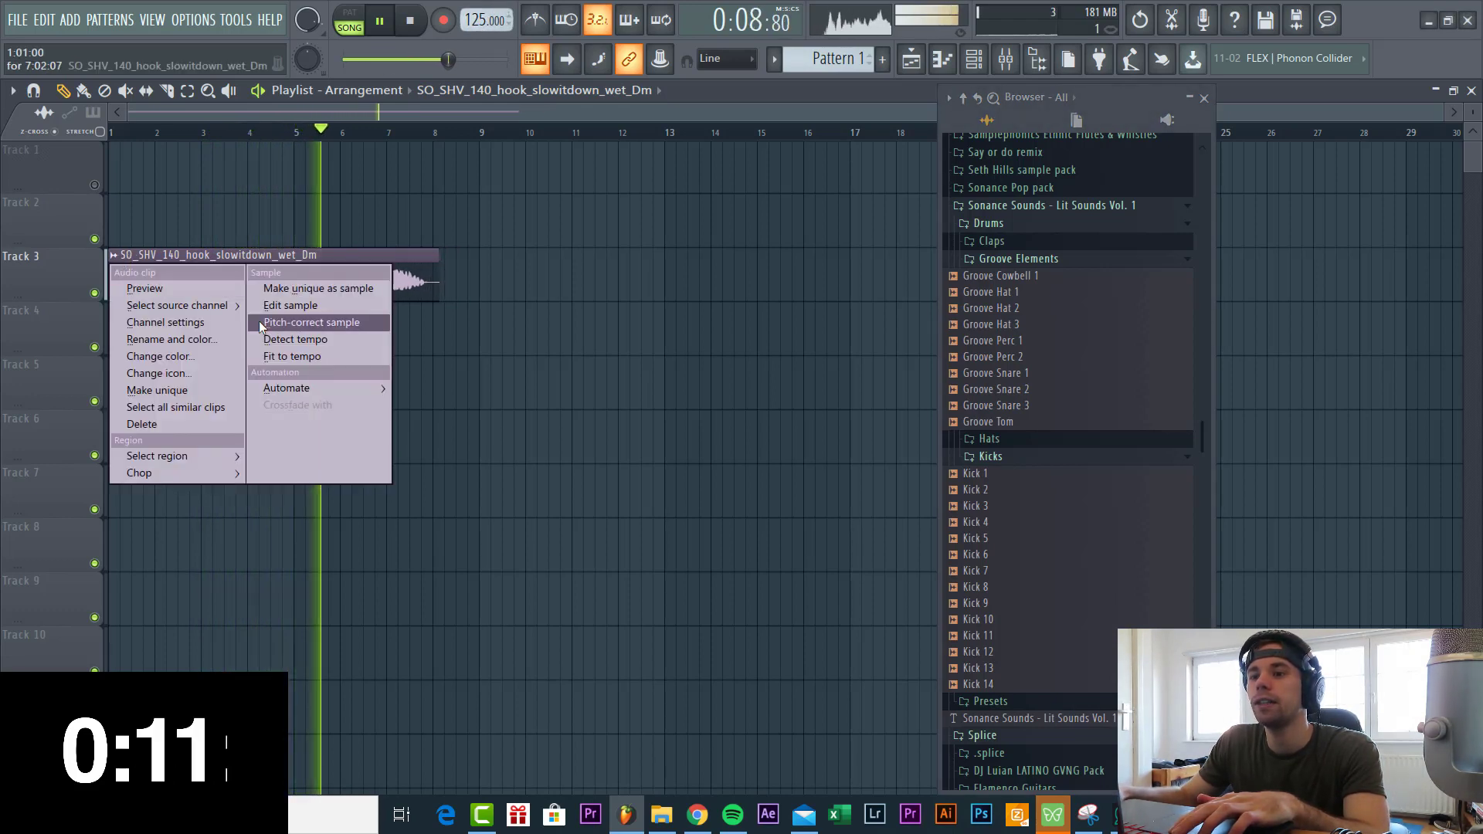
left_click(329, 354)
left_click(735, 603)
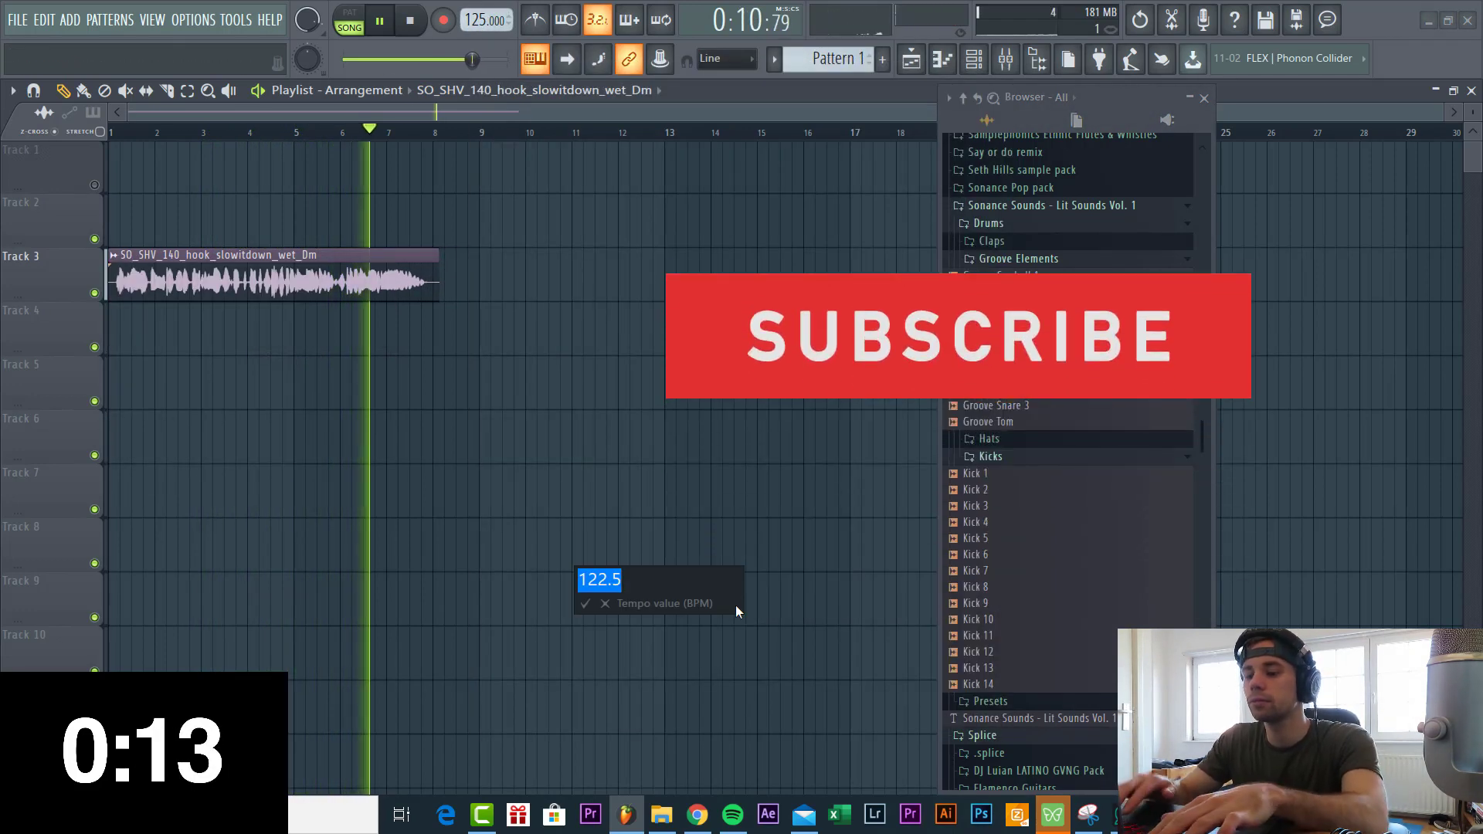
type("140")
key("Return")
key("space")
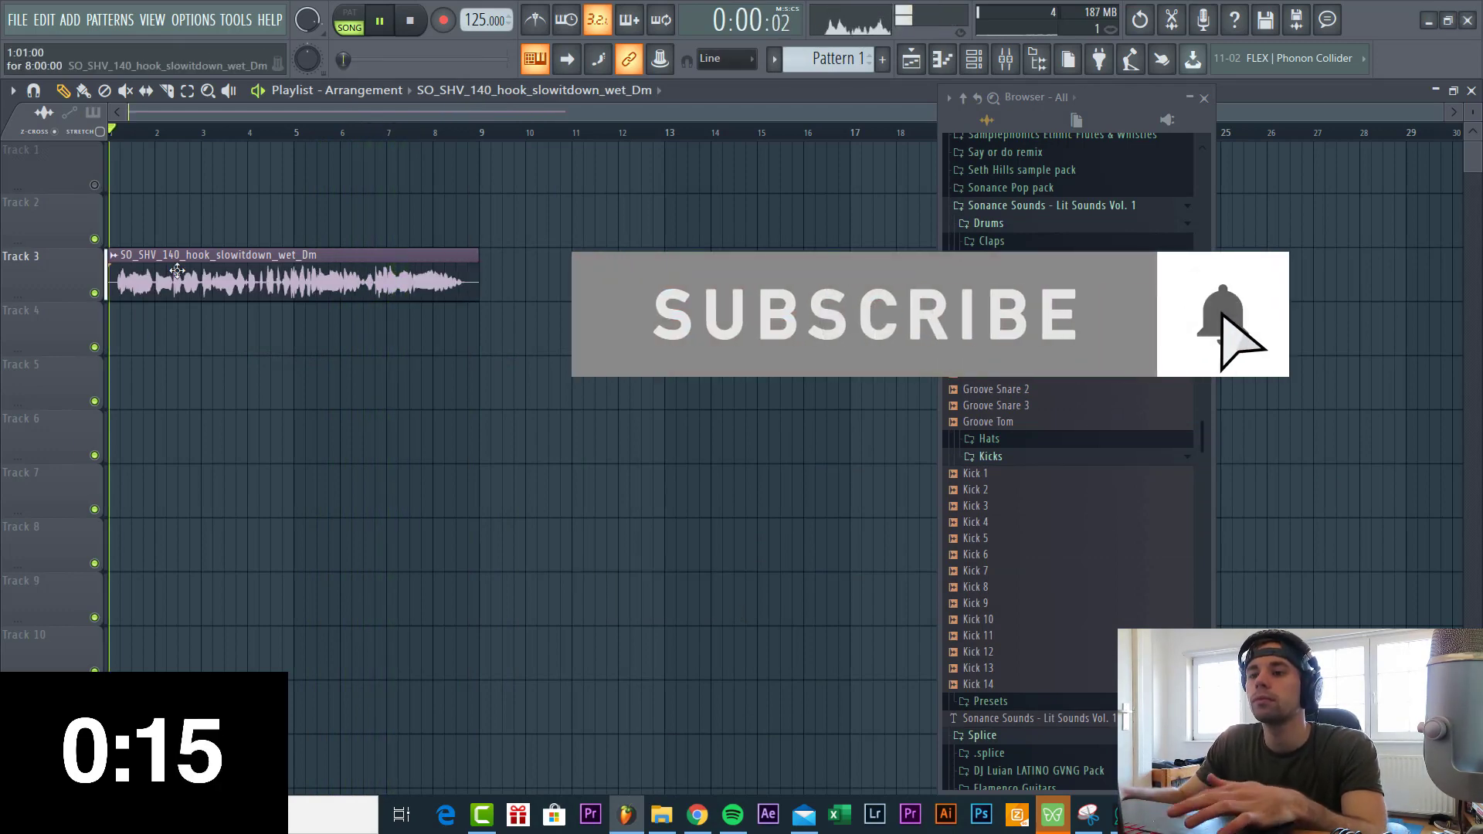
Route the vocal clip's channel to mixer track 1 while the song plays.
key("space")
double_click(180, 280)
left_click(556, 237)
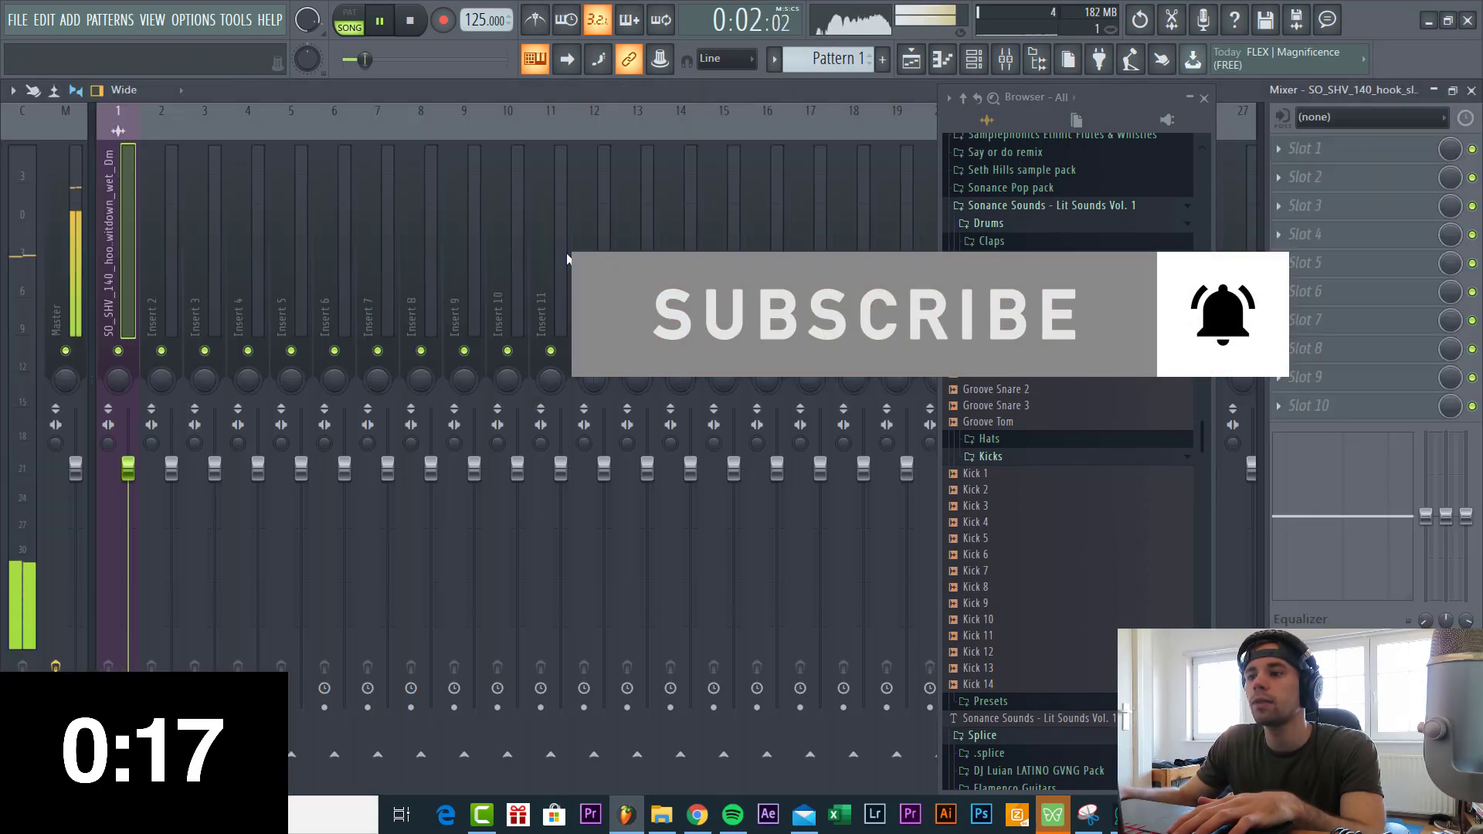
Load Little AlterBoy in the first effect slot of the vocal's mixer track and lower the formant to about -4.4 semitones.
key("space")
left_click(1365, 147)
mouse_move(1340, 172)
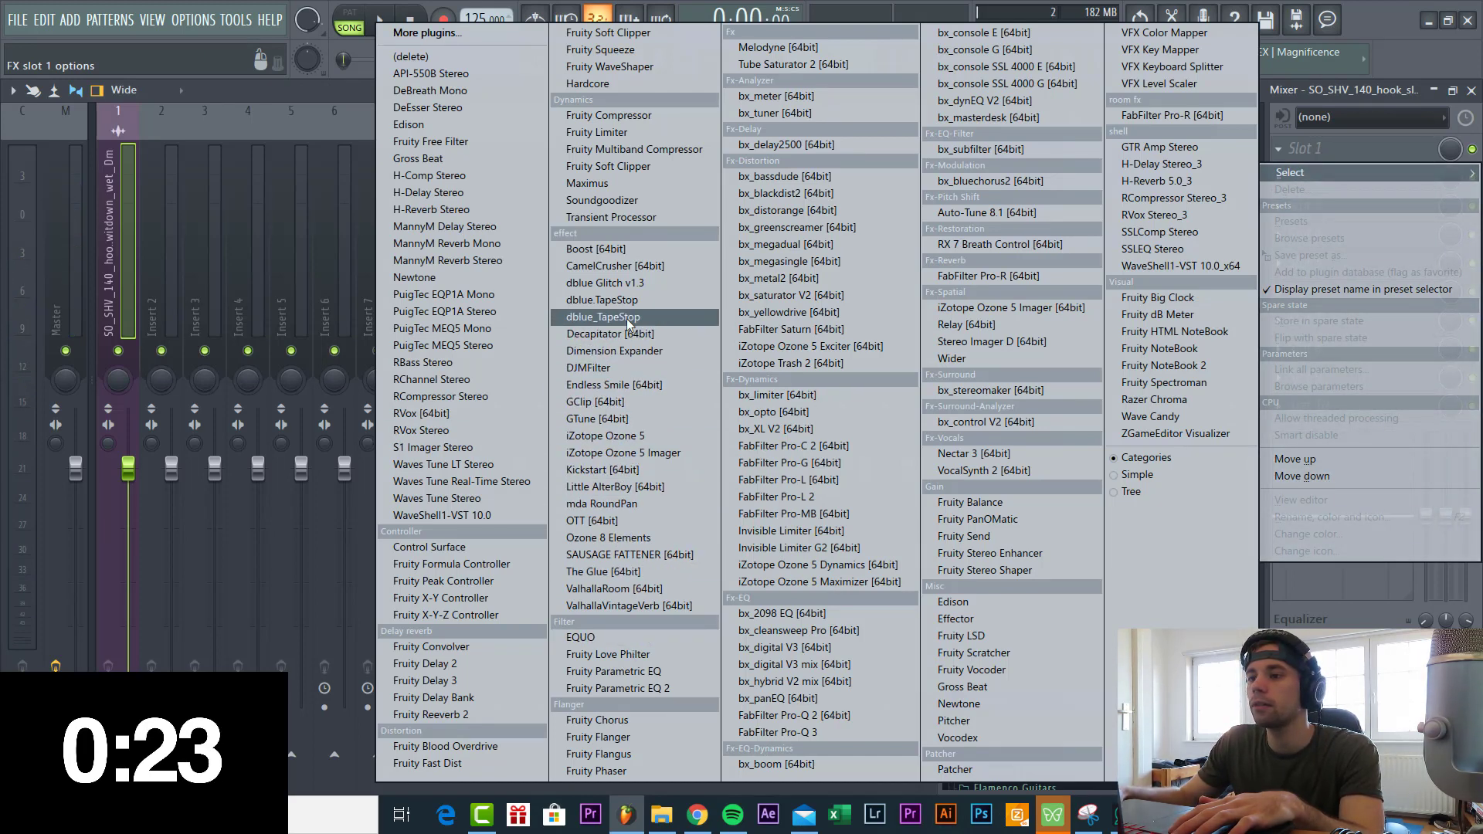
left_click(616, 487)
left_click_drag(316, 266, 381, 216)
key("space")
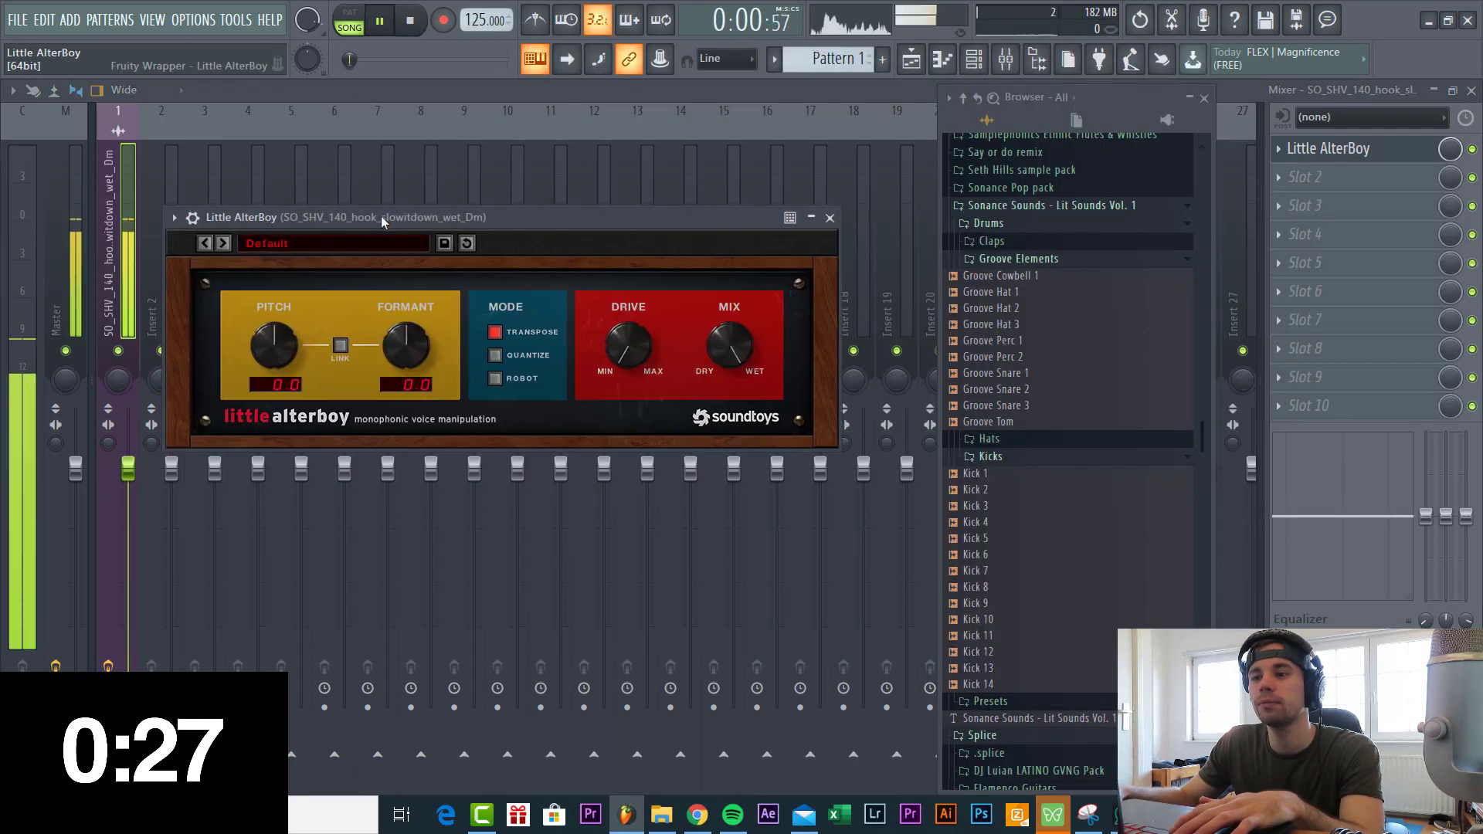
left_click_drag(414, 309, 410, 336)
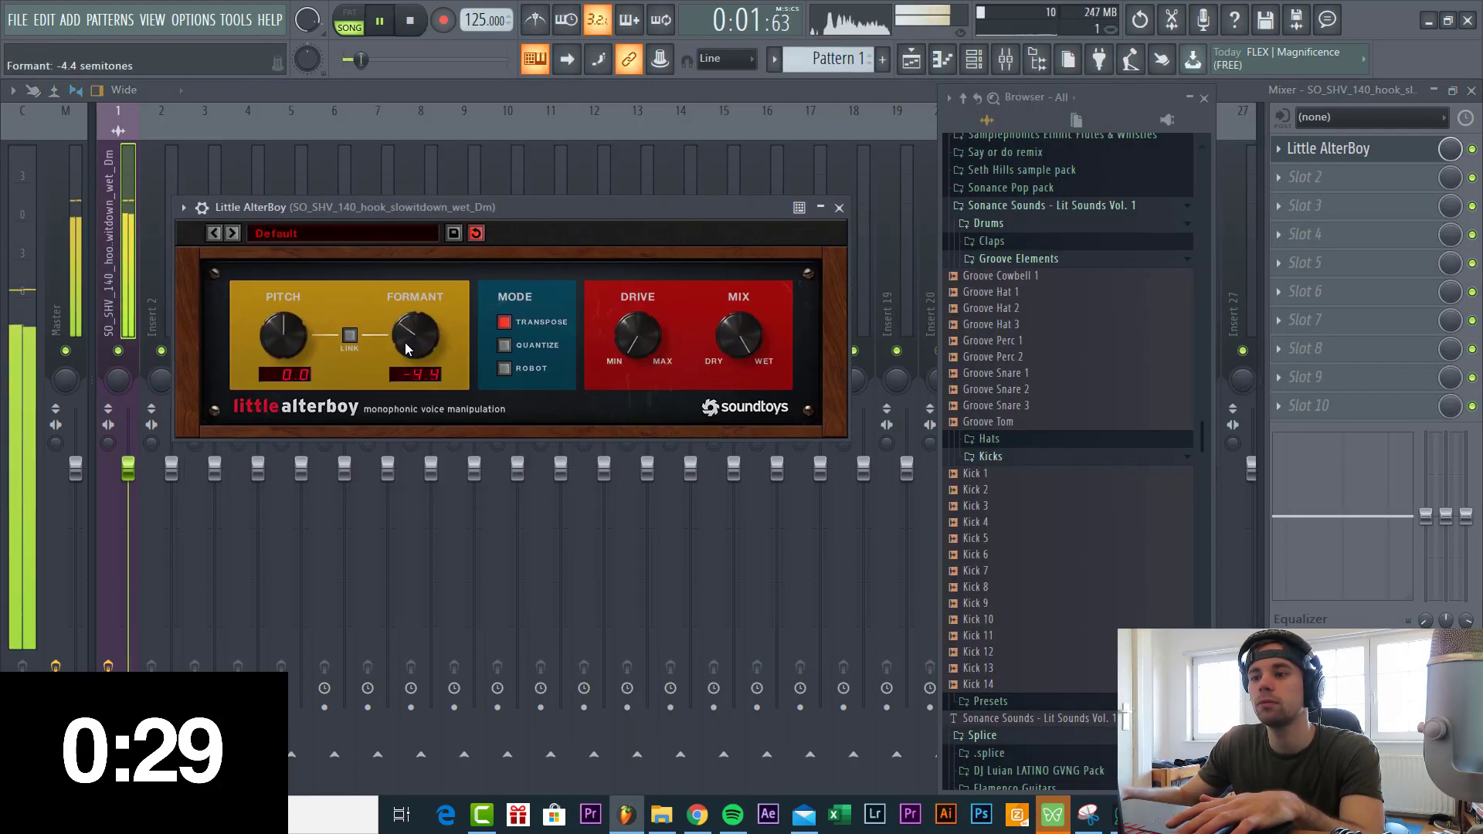
Add FabFilter Pro-Q 2 in the second effect slot and create an 18 dB/oct low cut around 124 Hz on the vocal.
left_click(1317, 193)
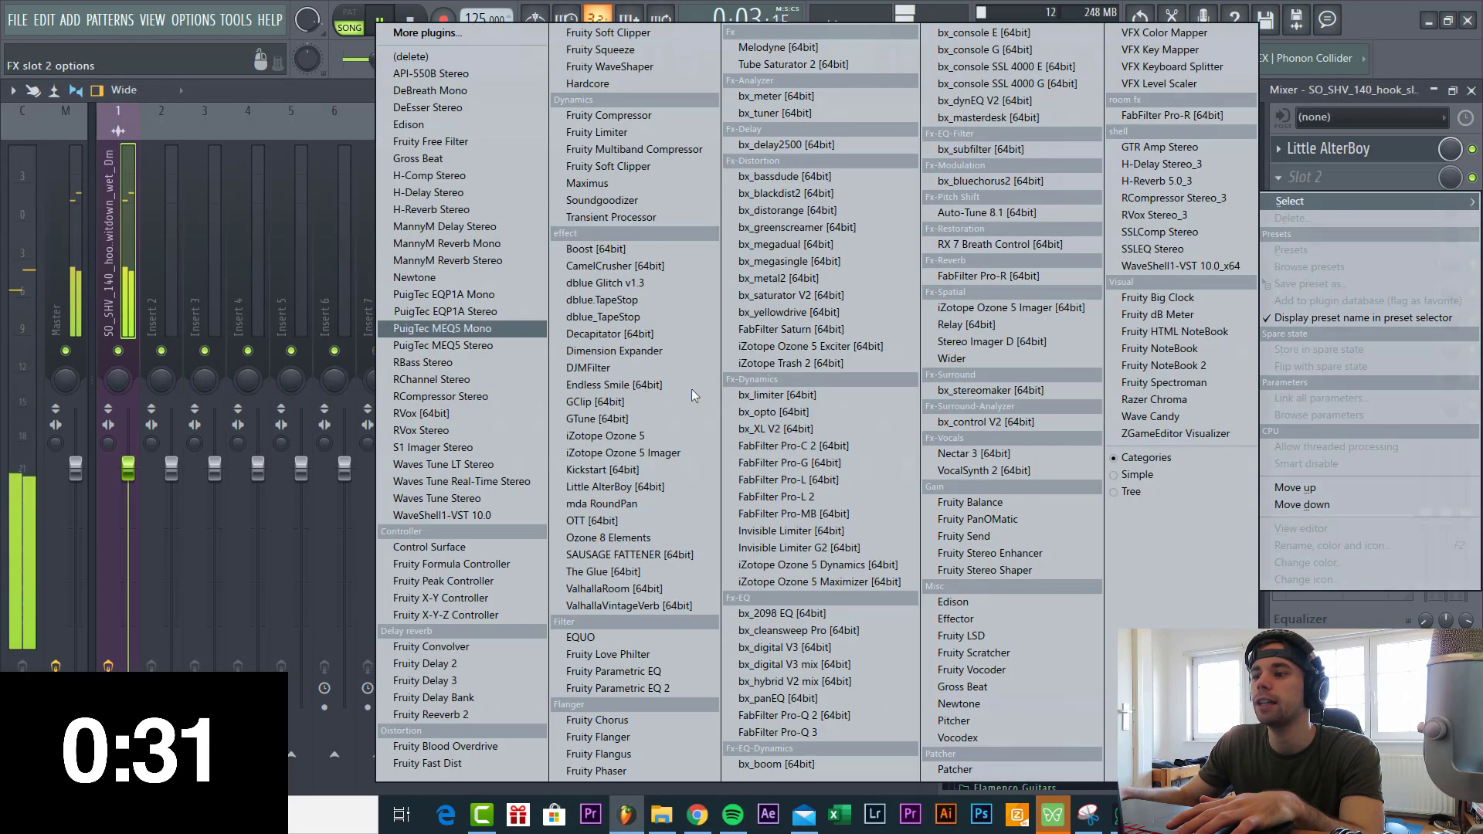
left_click(773, 699)
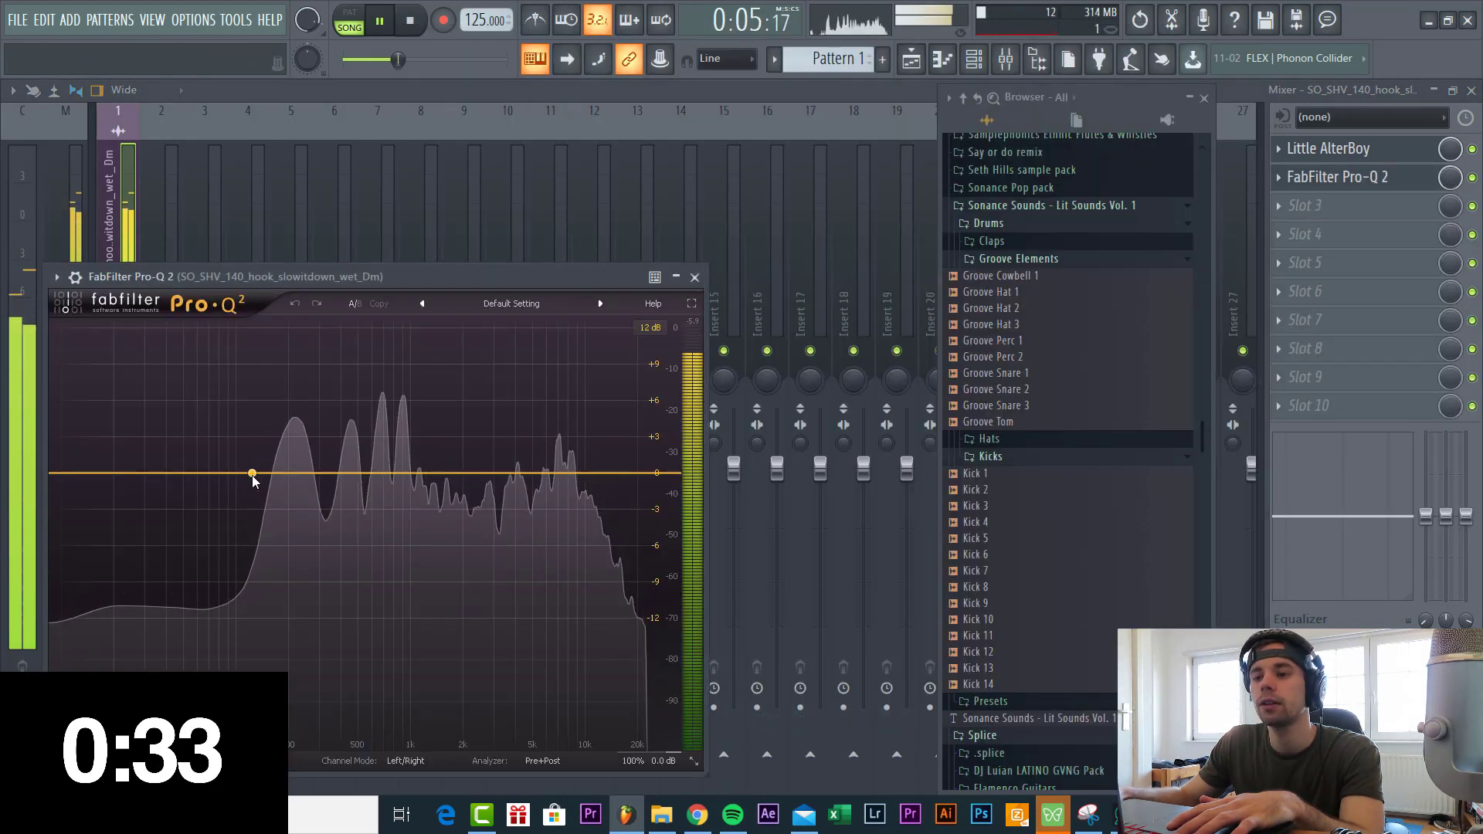
left_click(252, 474)
right_click(252, 474)
mouse_move(319, 510)
left_click(459, 542)
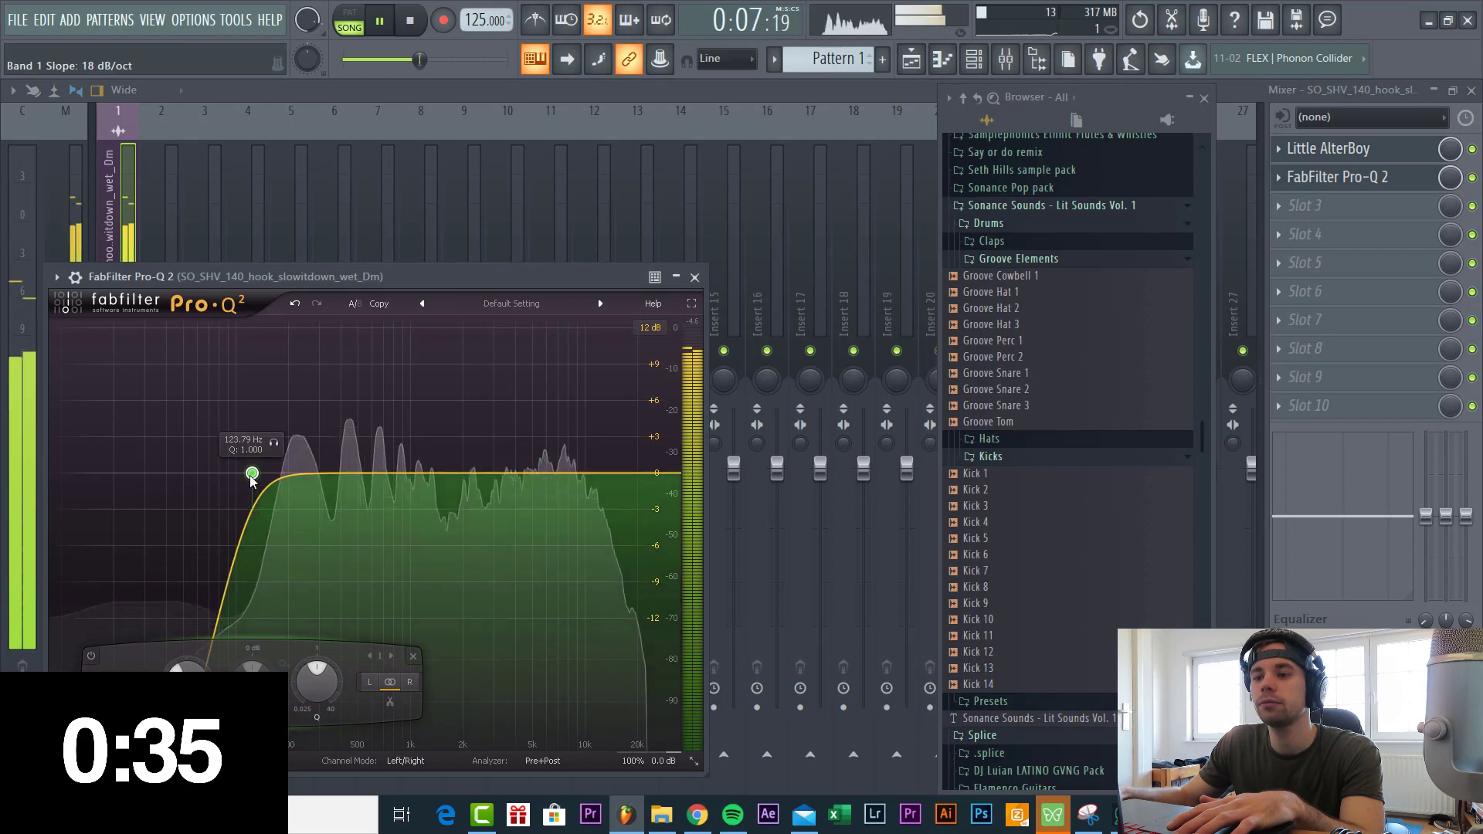
left_click_drag(248, 474, 258, 478)
key("space")
Place the Kick 6 sample at bar 9 on Track 2 and fit it to the project using its embedded 126 BPM tempo.
key("F5")
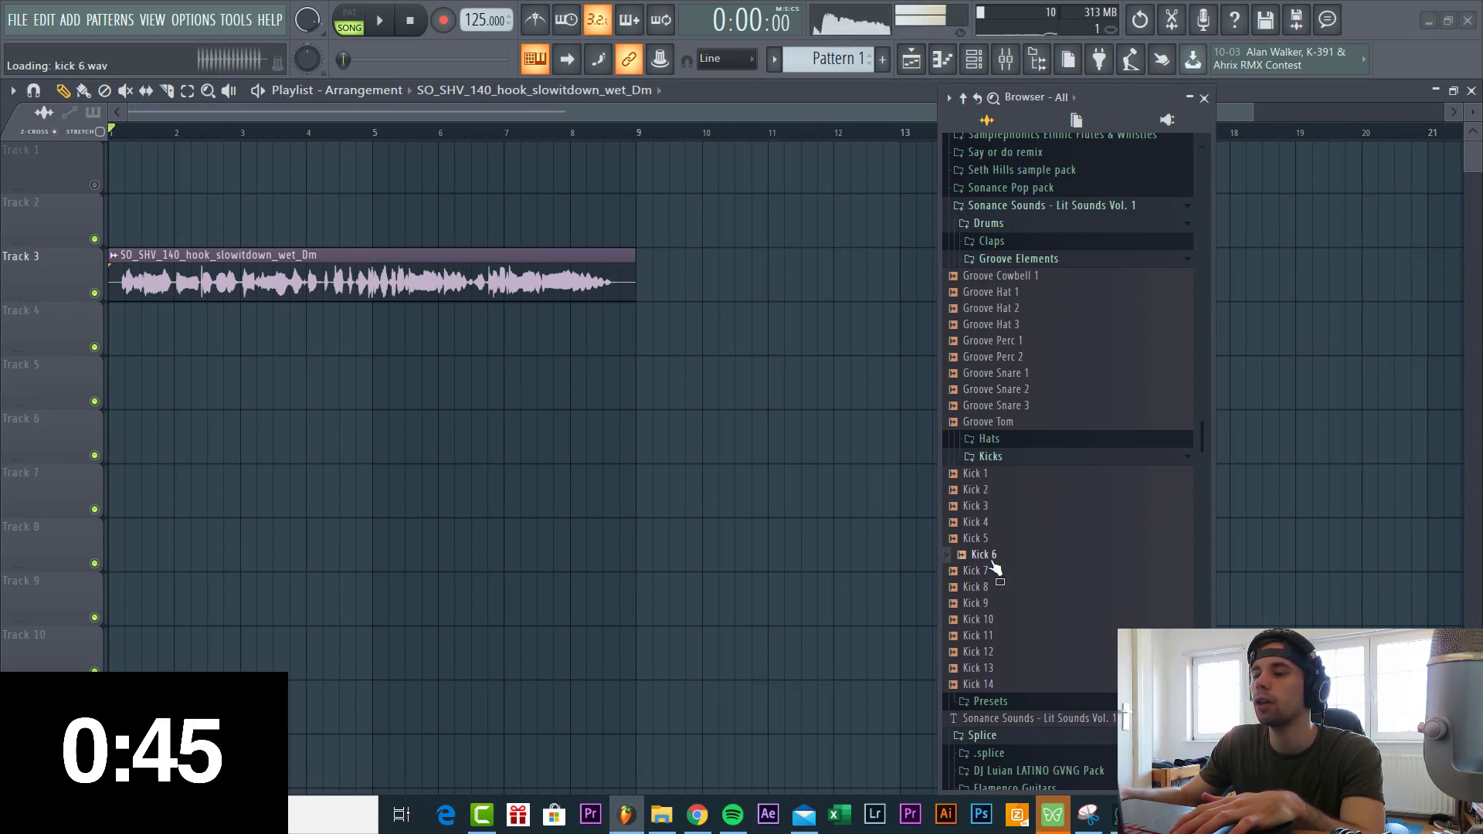
left_click_drag(994, 566, 692, 221)
key("space")
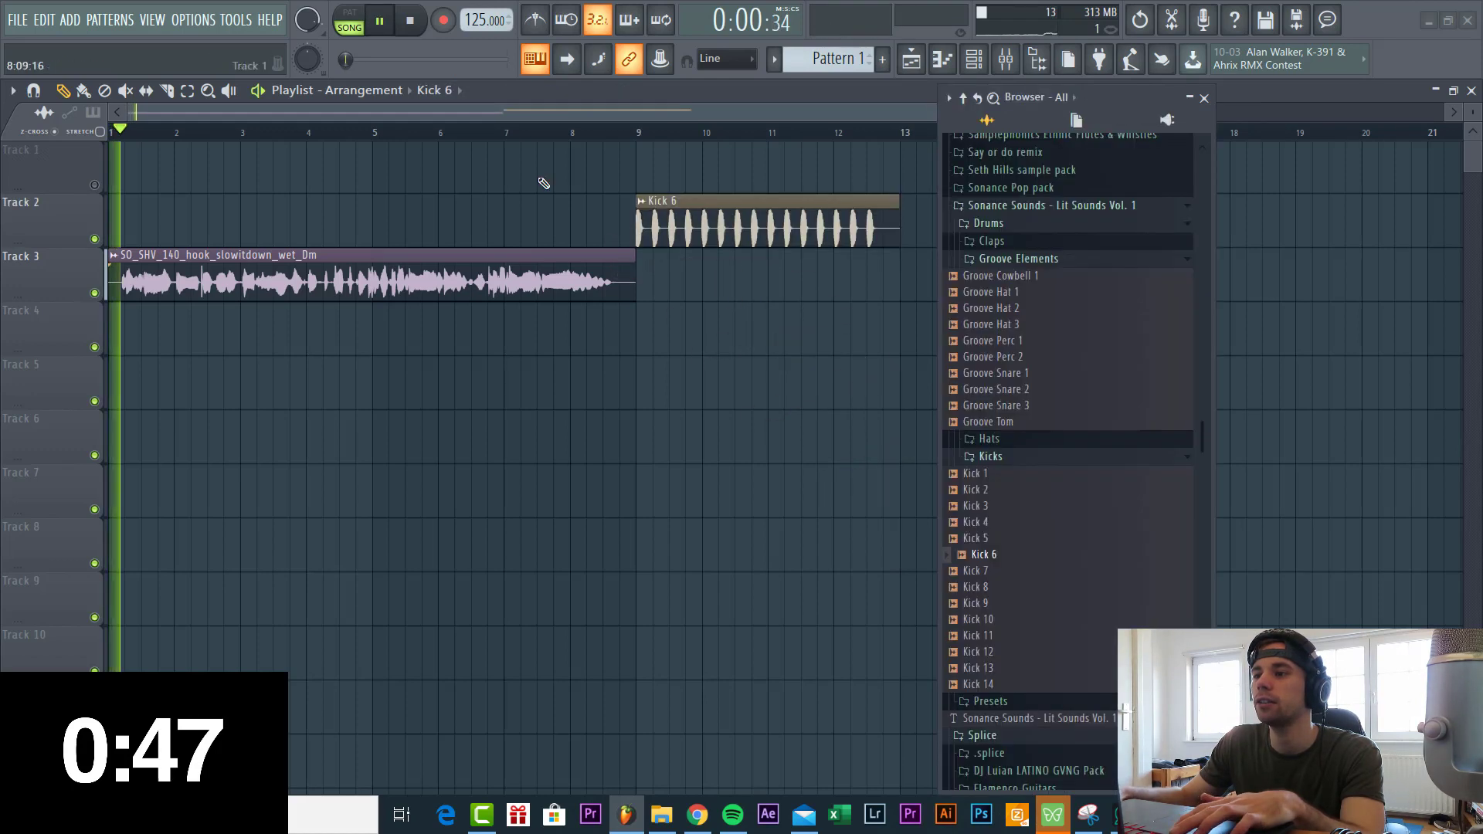
left_click(641, 201)
left_click(837, 304)
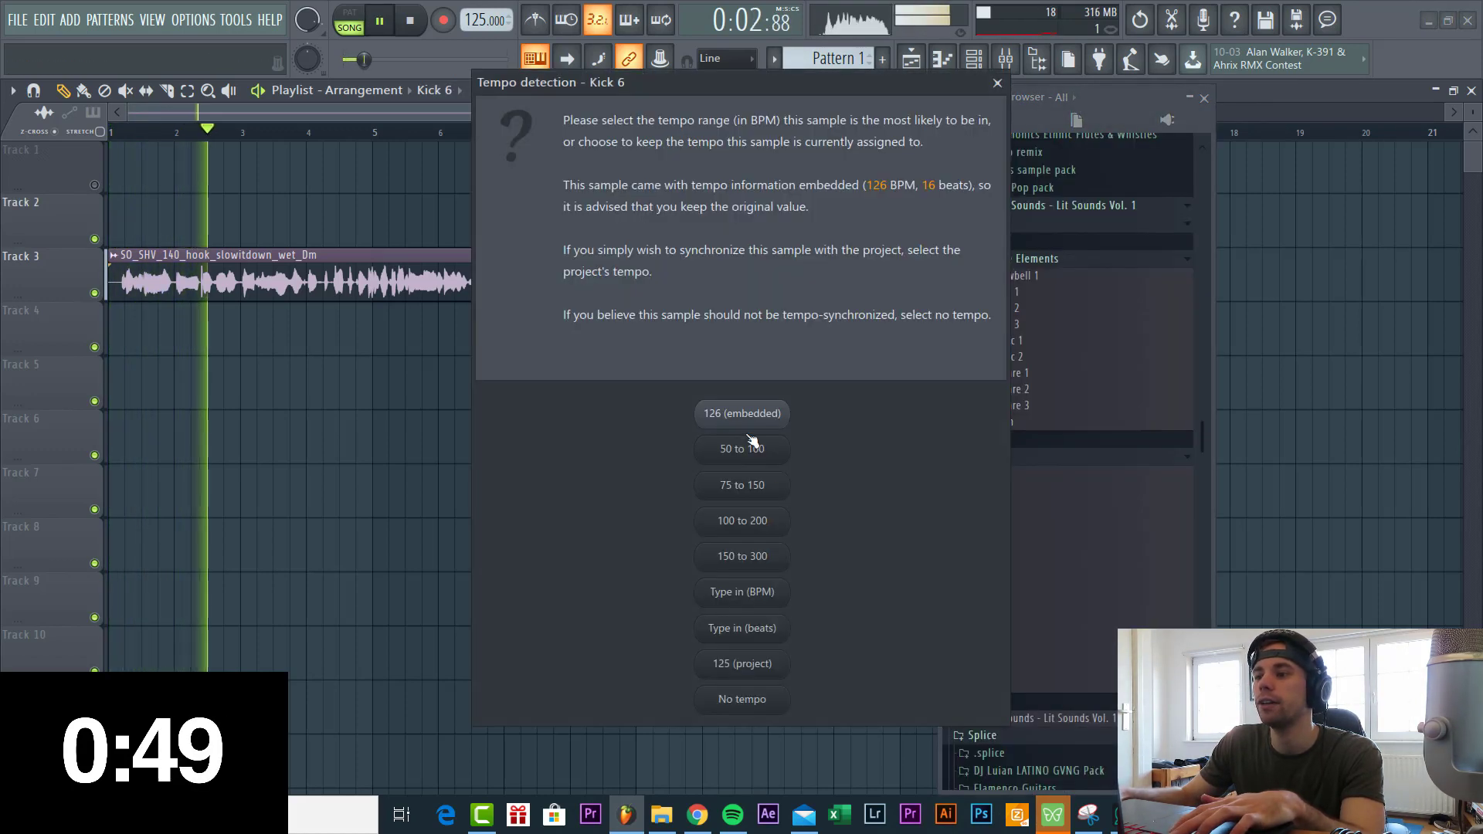
left_click(648, 410)
Repeat the vocal hook clip at bar 9 on Track 3, directly after the first one.
scroll(523, 294, "down", 2)
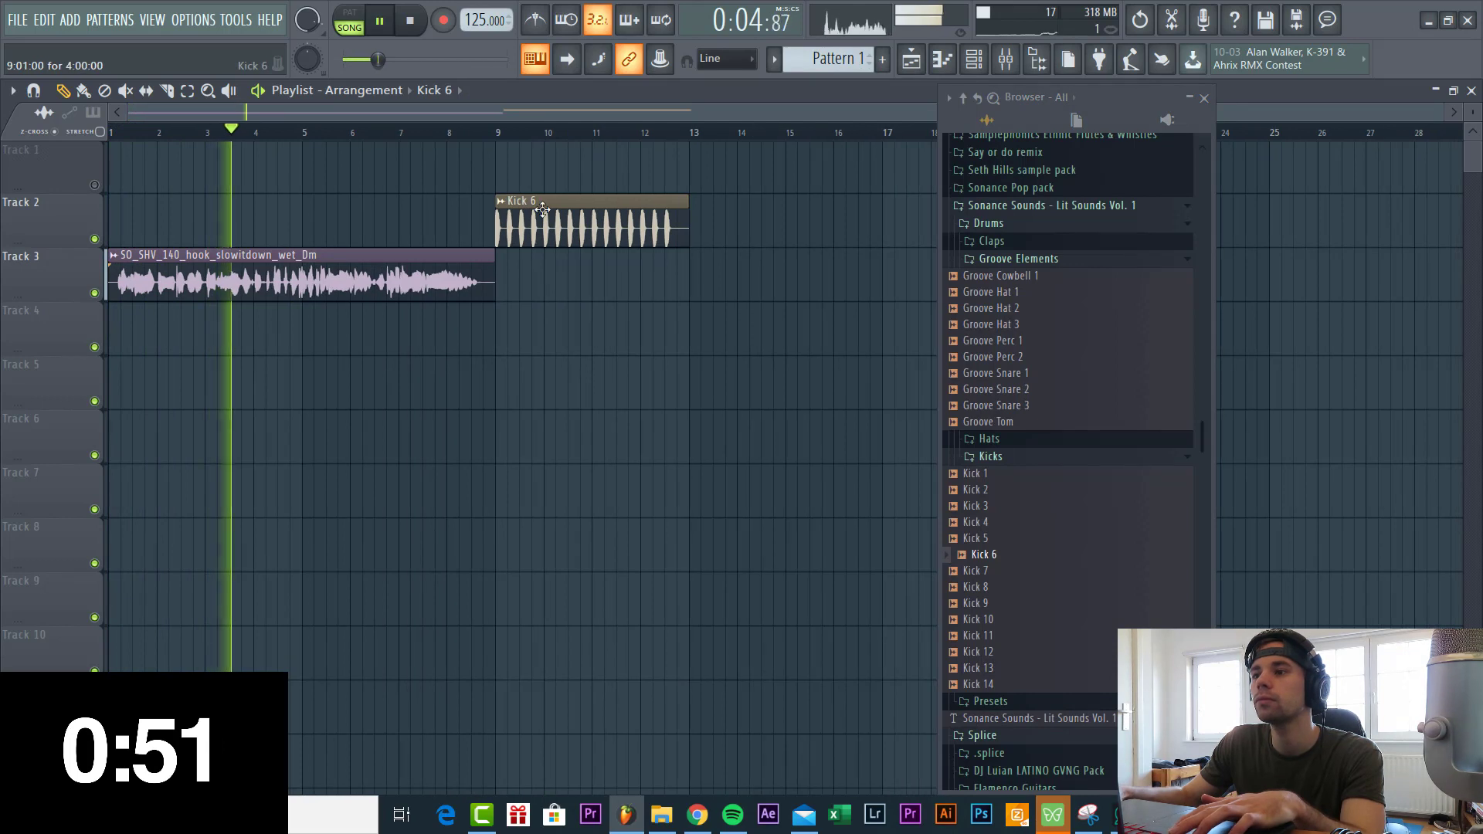
left_click(517, 293)
left_click_drag(523, 297, 499, 296)
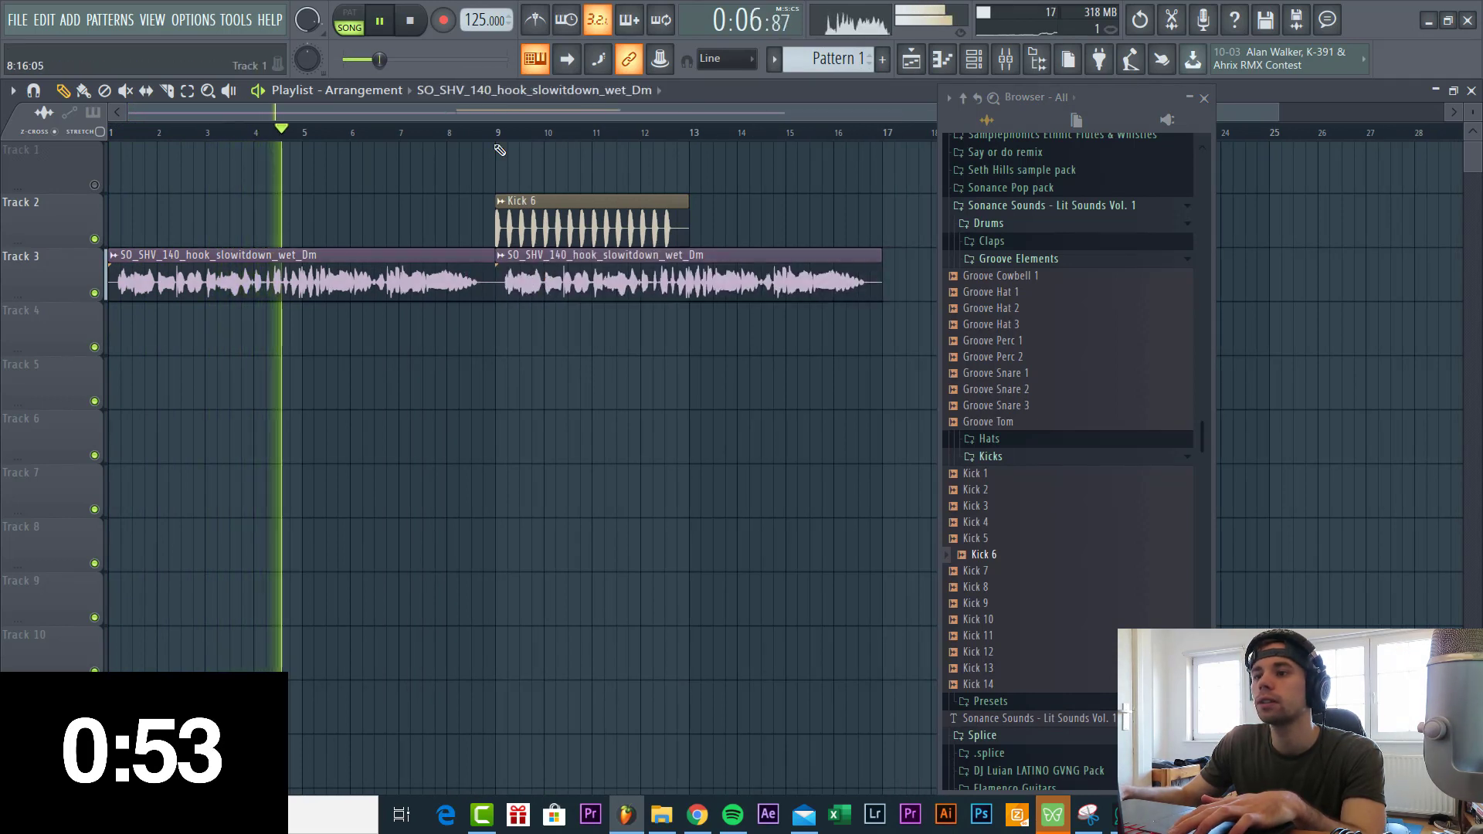
Move the Kick 6 clip to bar 17 on Track 2 and add a second one at bar 21.
scroll(340, 270, "down", 1)
left_click_drag(463, 223, 800, 223)
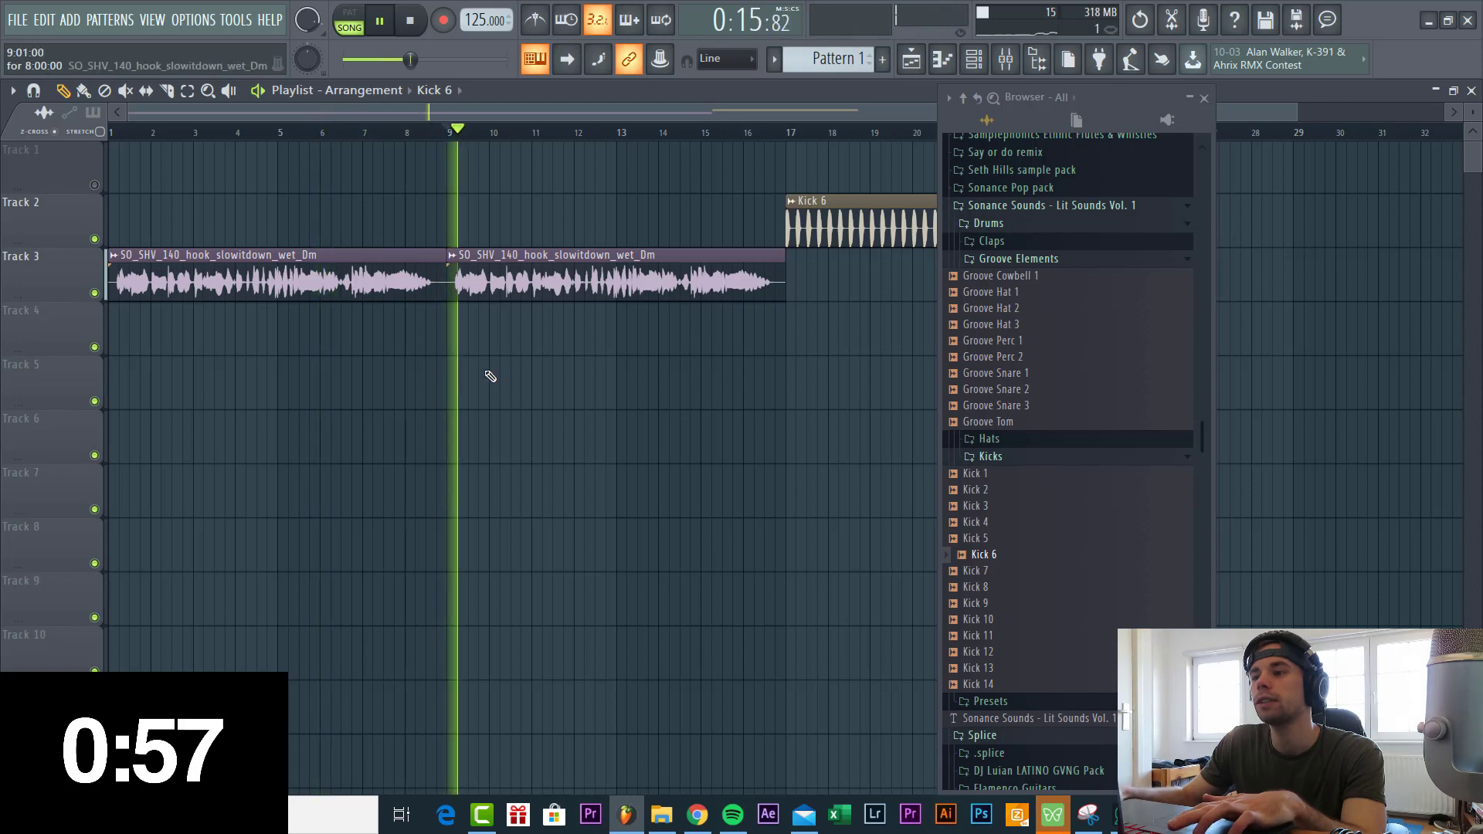
scroll(487, 374, "down", 1)
left_click_drag(857, 172, 865, 216)
Audition Clap 2 from the Claps folder and place it at bar 1 on Track 5.
left_click_drag(989, 388, 1008, 398)
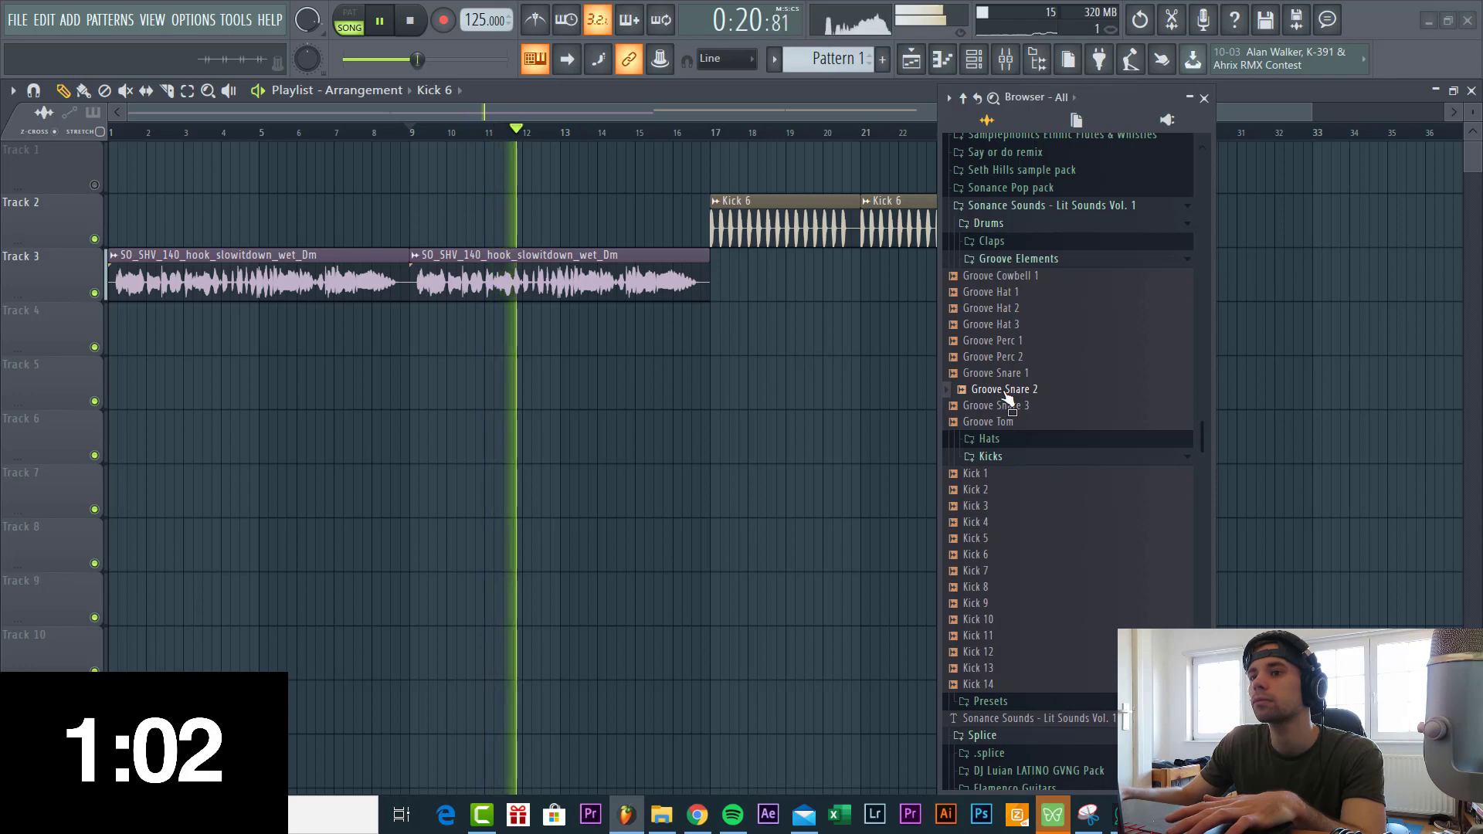
left_click(993, 240)
left_click(999, 275)
key("space")
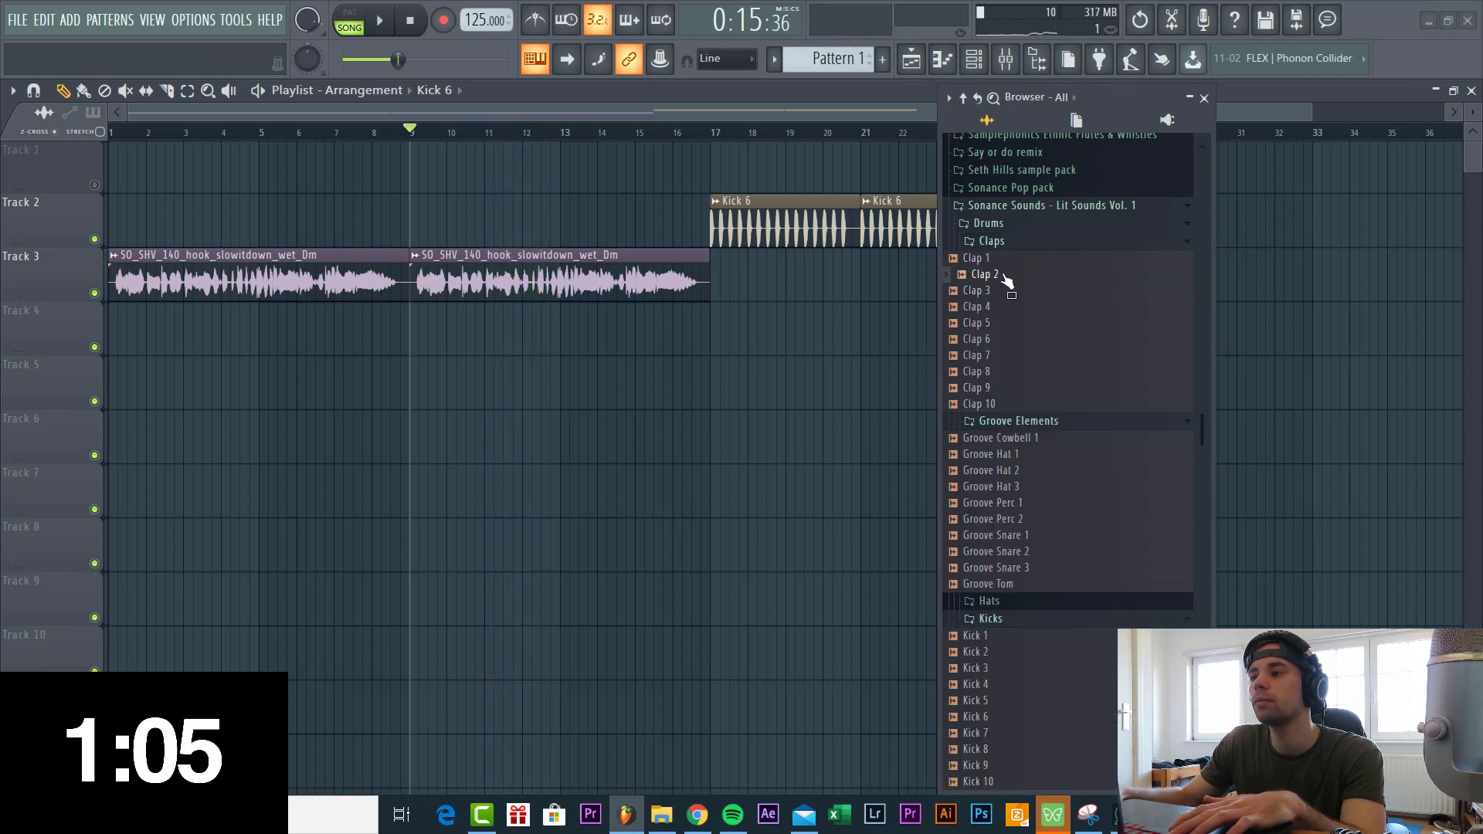
left_click_drag(1006, 280, 560, 451)
left_click_drag(345, 369, 131, 379)
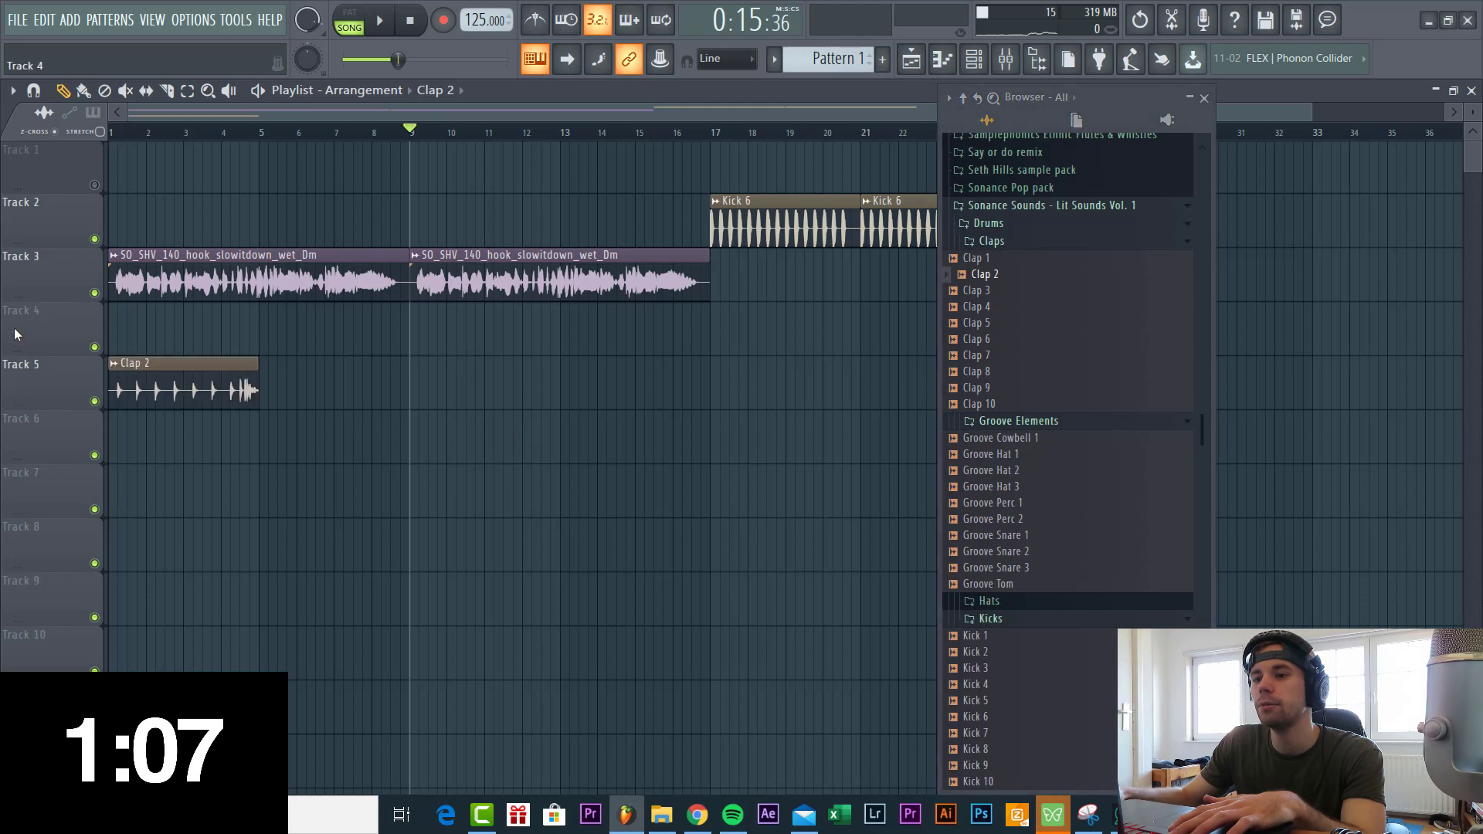
Fit the Clap 2 clip to the project using its embedded 122 BPM tempo and move it up to Track 4.
left_click(112, 363)
left_click(283, 461)
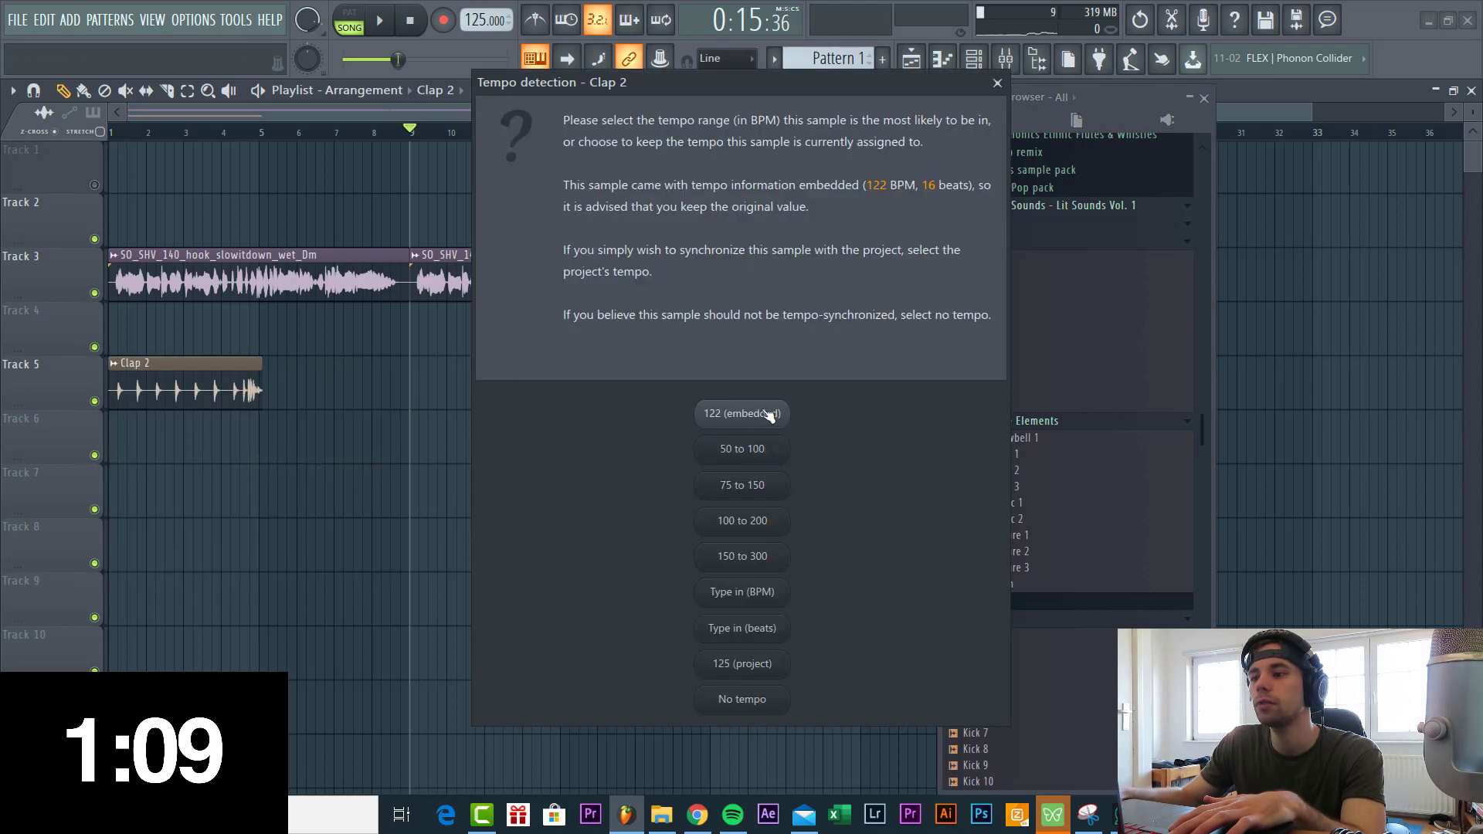
left_click(741, 410)
left_click_drag(208, 395, 174, 322)
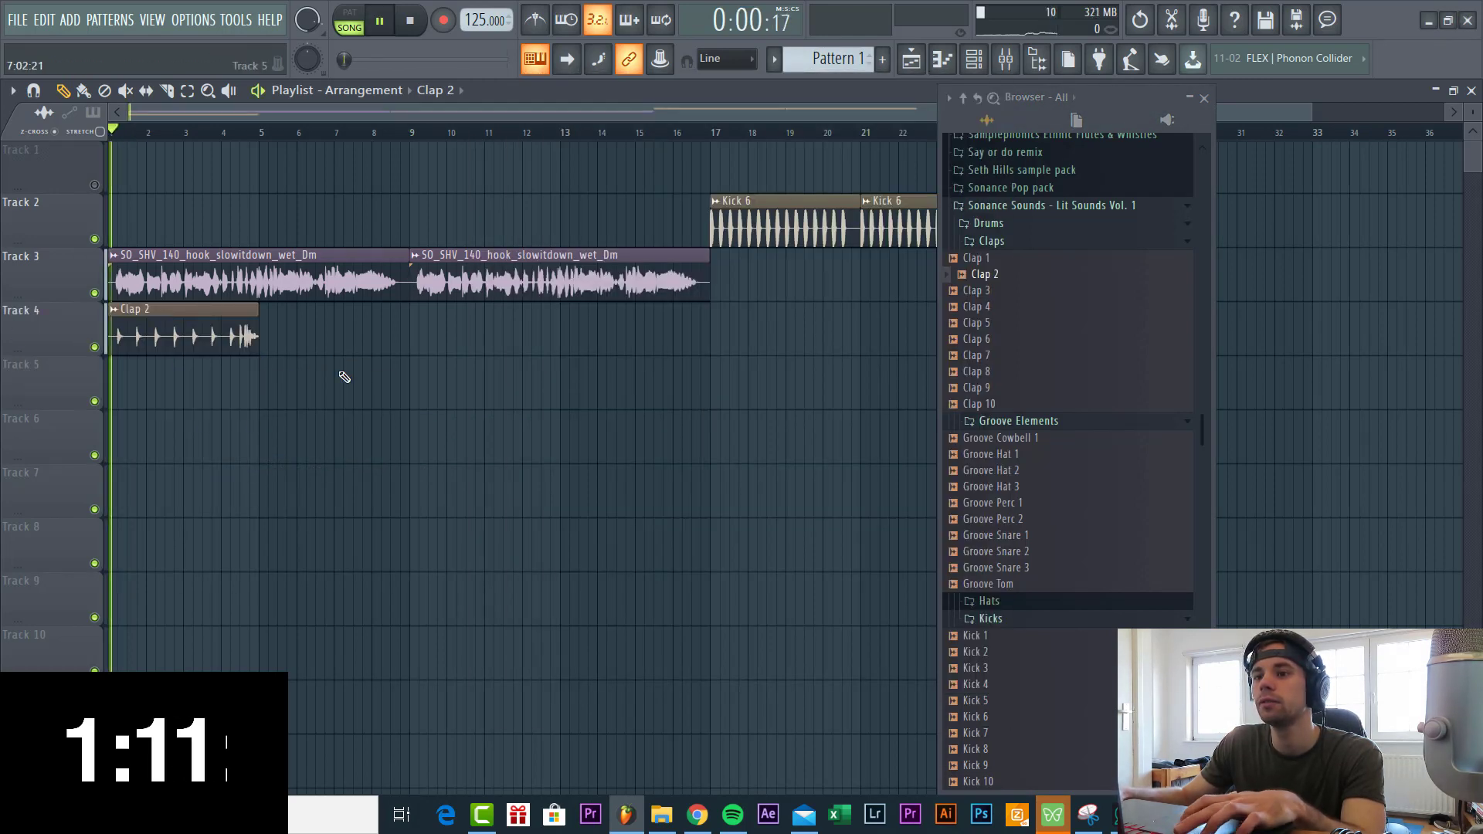
Add Clap 2 clips at bars 5 and 21 on Track 4 and play the kick and clap section from bar 21.
left_click(288, 335)
scroll(289, 397, "down", 1)
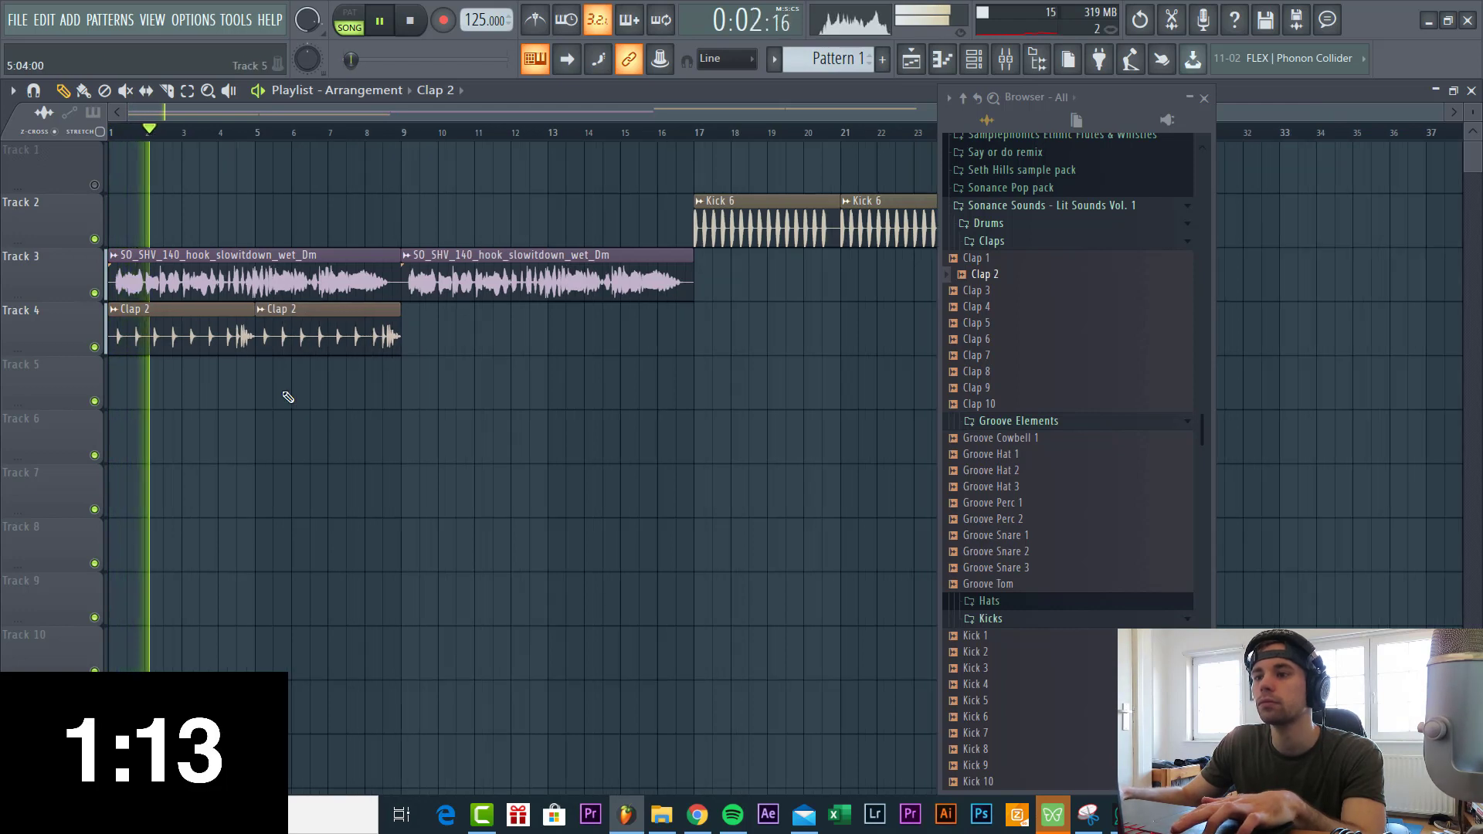
left_click_drag(652, 338, 788, 338)
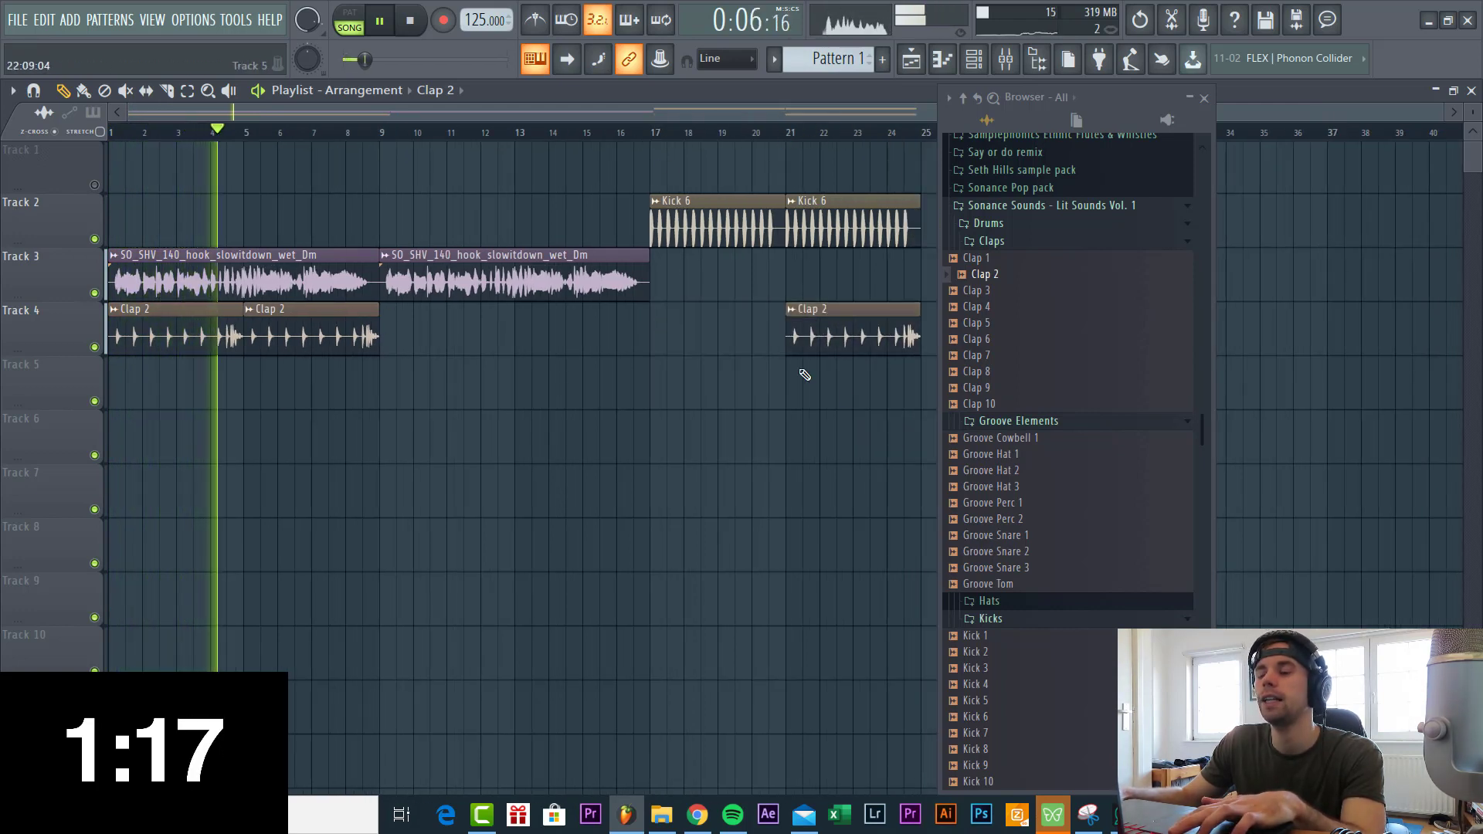
left_click(803, 134)
scroll(850, 378, "up", 4)
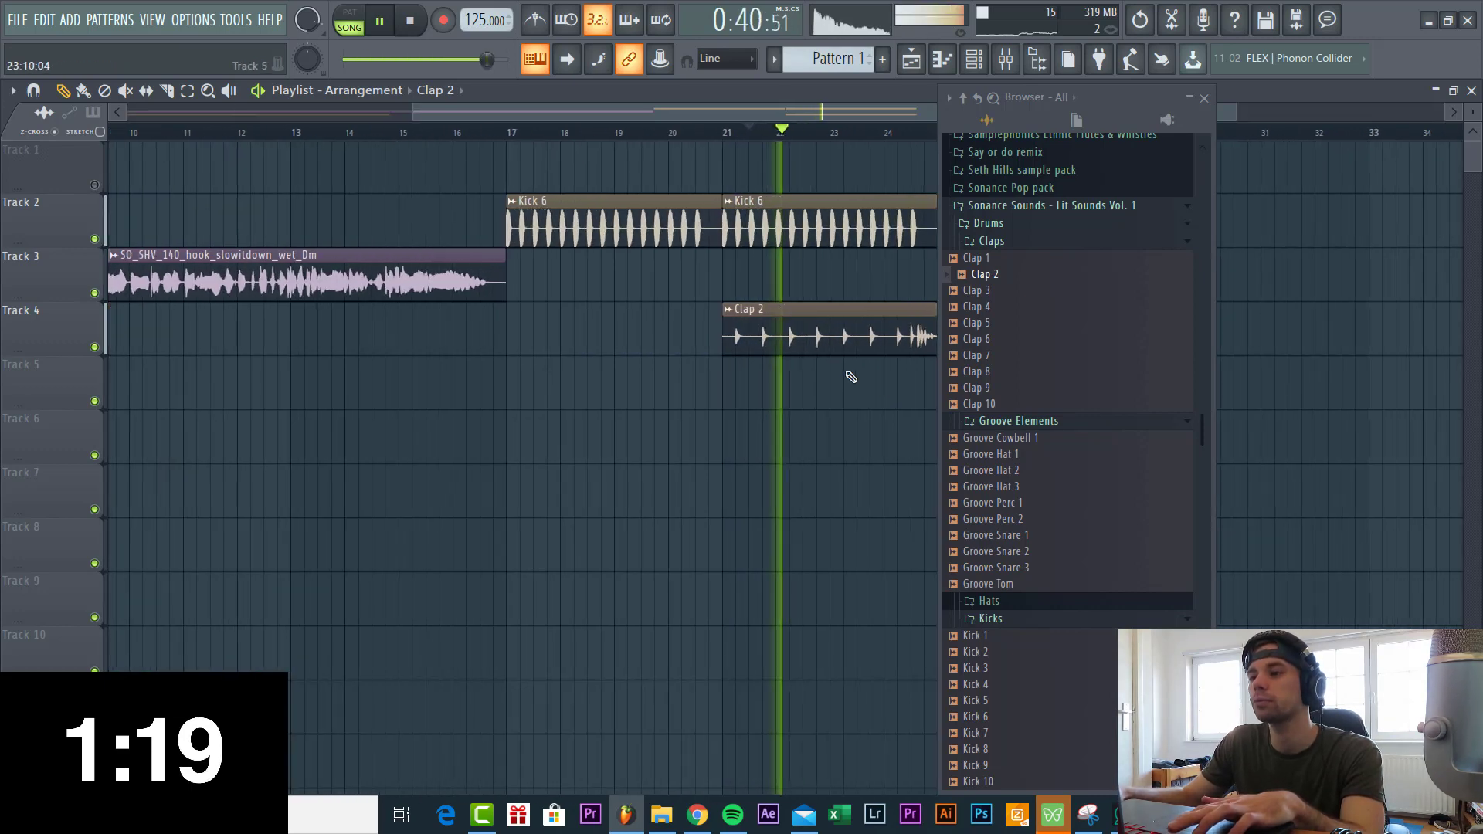
scroll(824, 367, "down", 2)
scroll(561, 332, "down", 2)
key("space")
Place Groove Hat 2 on Track 5 and Groove Snare 2 on Track 6, both starting at bar 1.
scroll(463, 340, "down", 3)
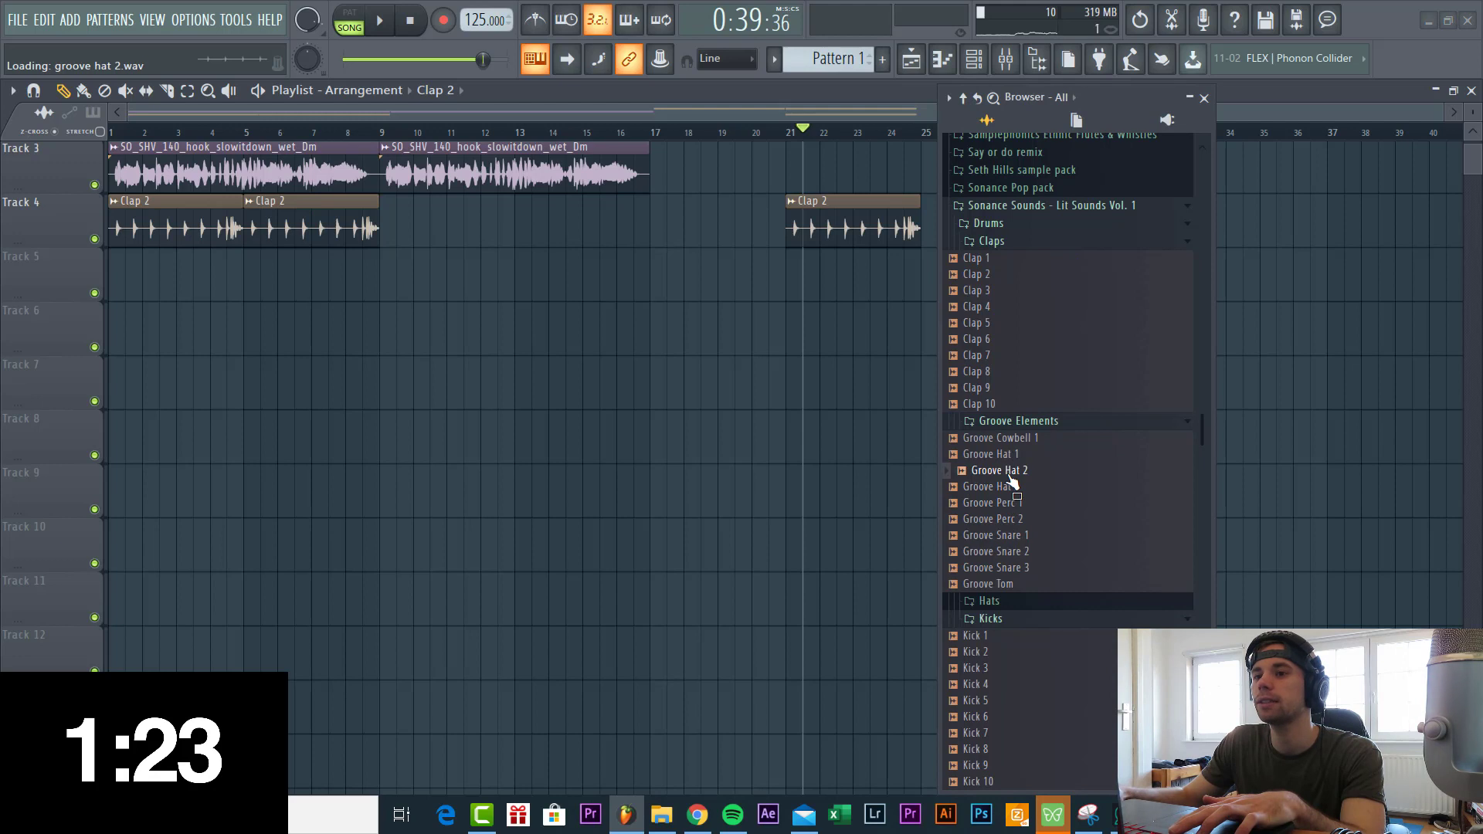
left_click_drag(1010, 478, 159, 291)
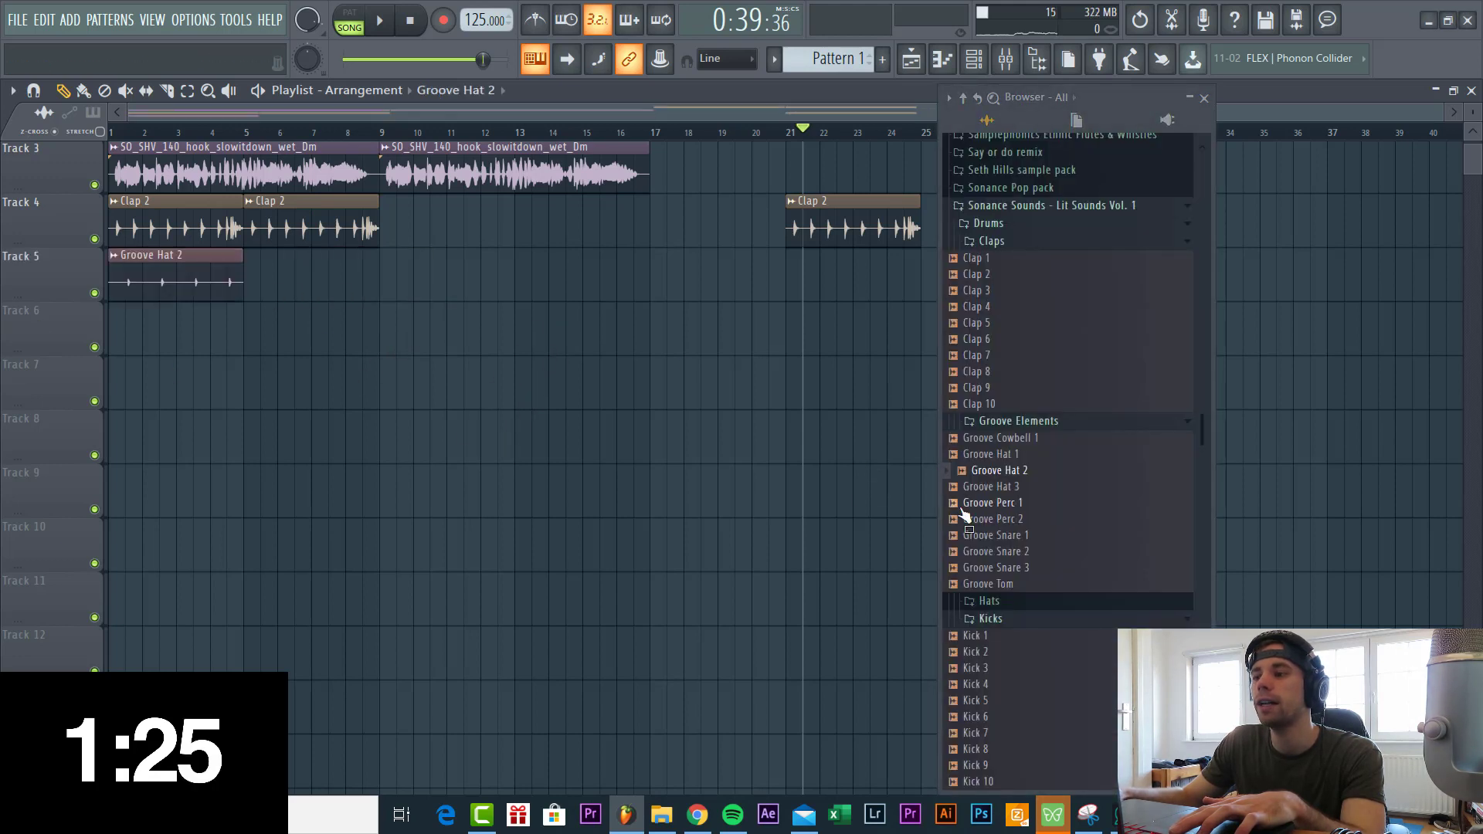
left_click_drag(991, 558, 324, 402)
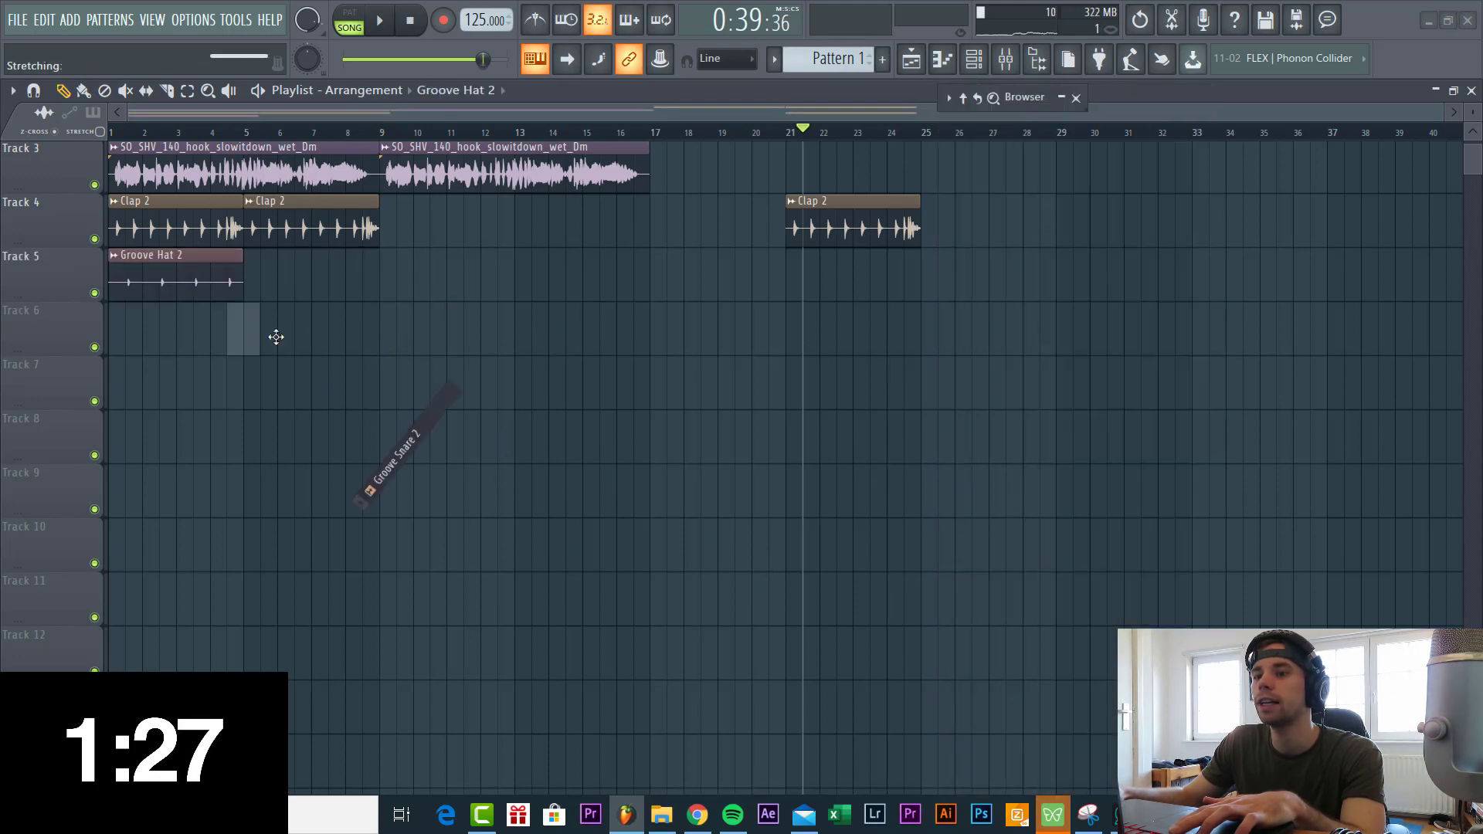
left_click_drag(277, 336, 76, 341)
Fit the Groove Snare 2 and Groove Hat 2 clips to the project tempo using their embedded tempos.
right_click(118, 322)
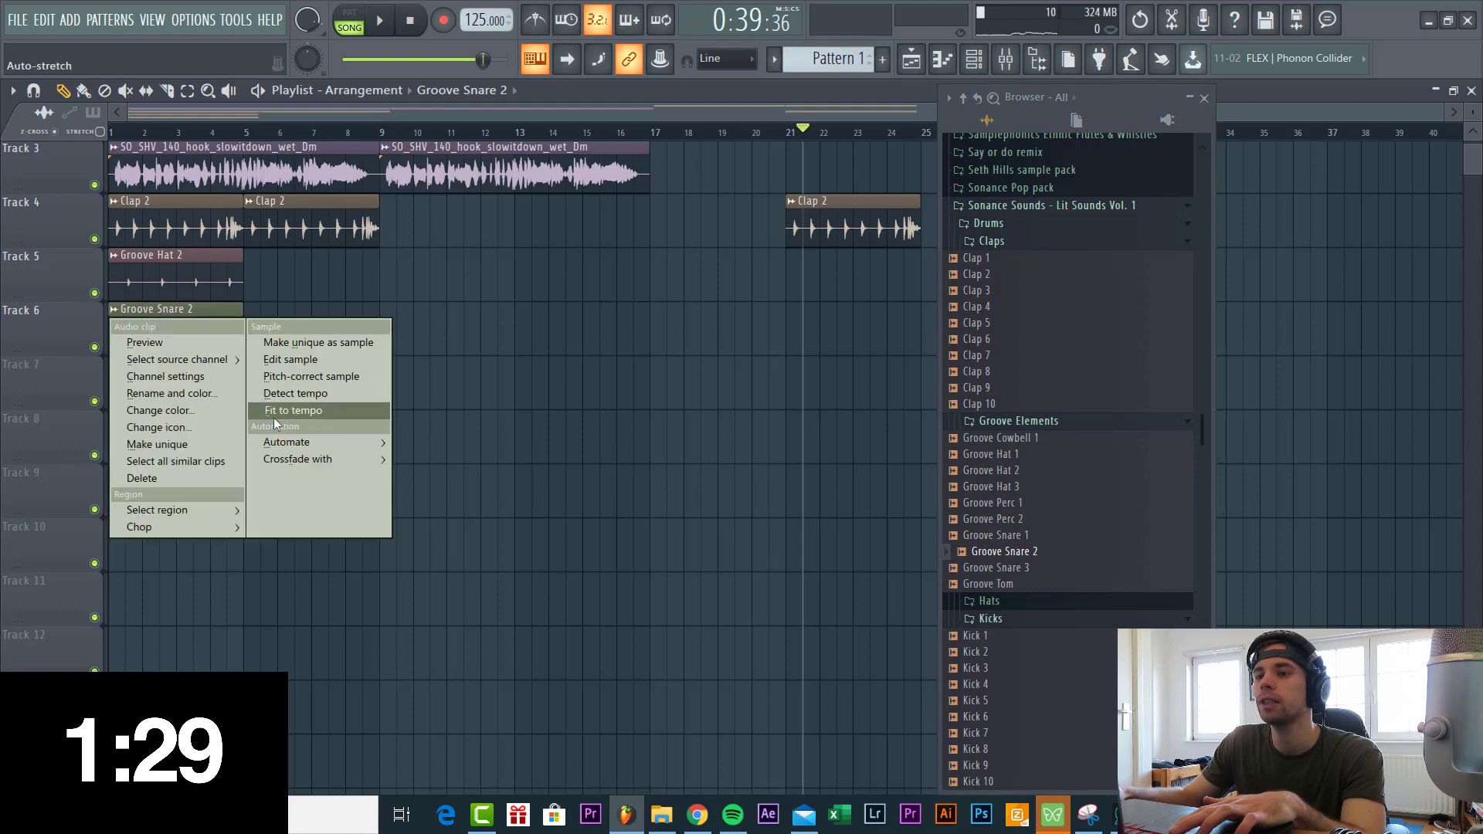
left_click(275, 414)
key("Return")
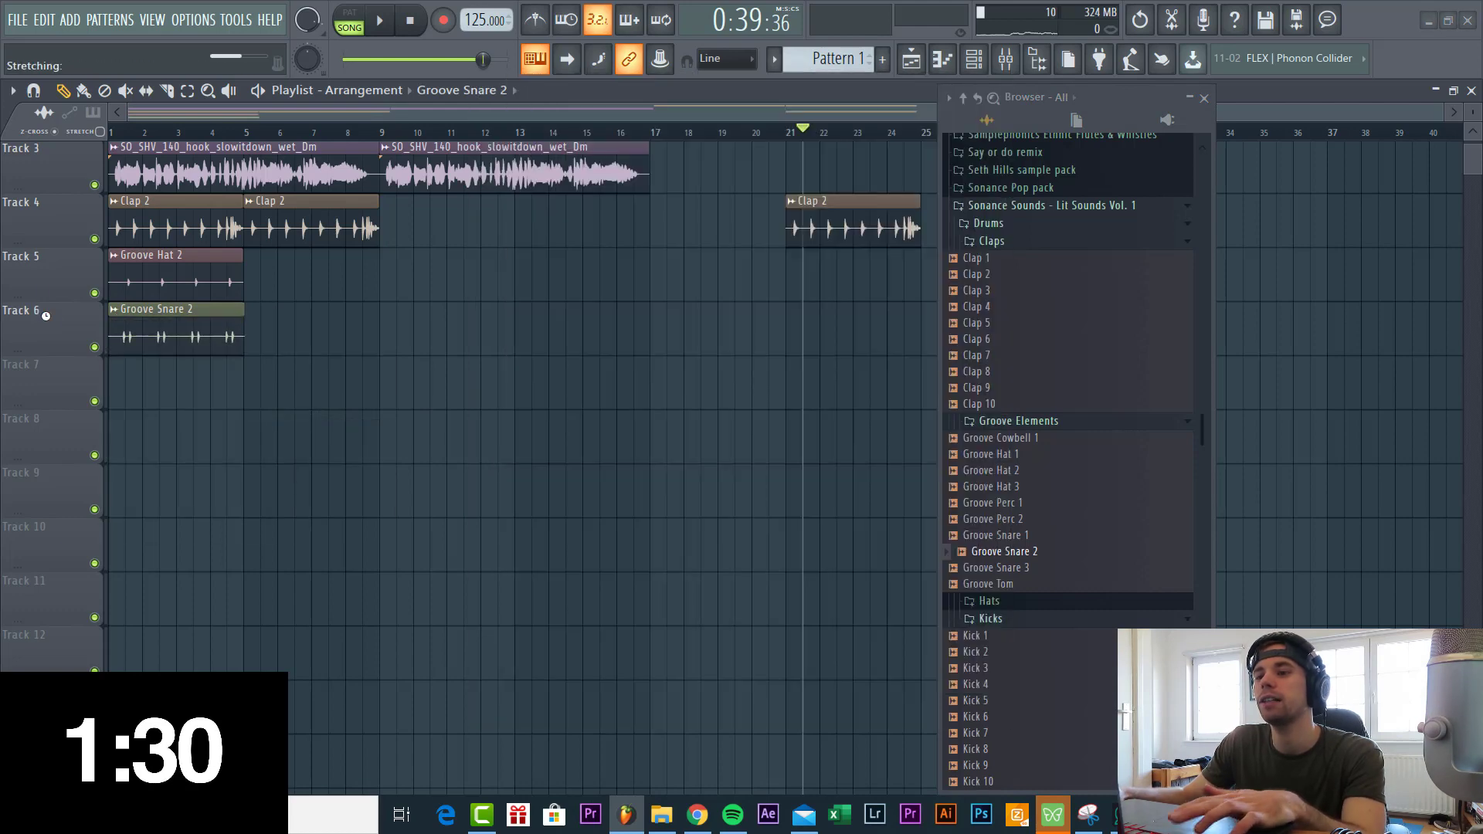
right_click(112, 260)
left_click(294, 355)
left_click(742, 415)
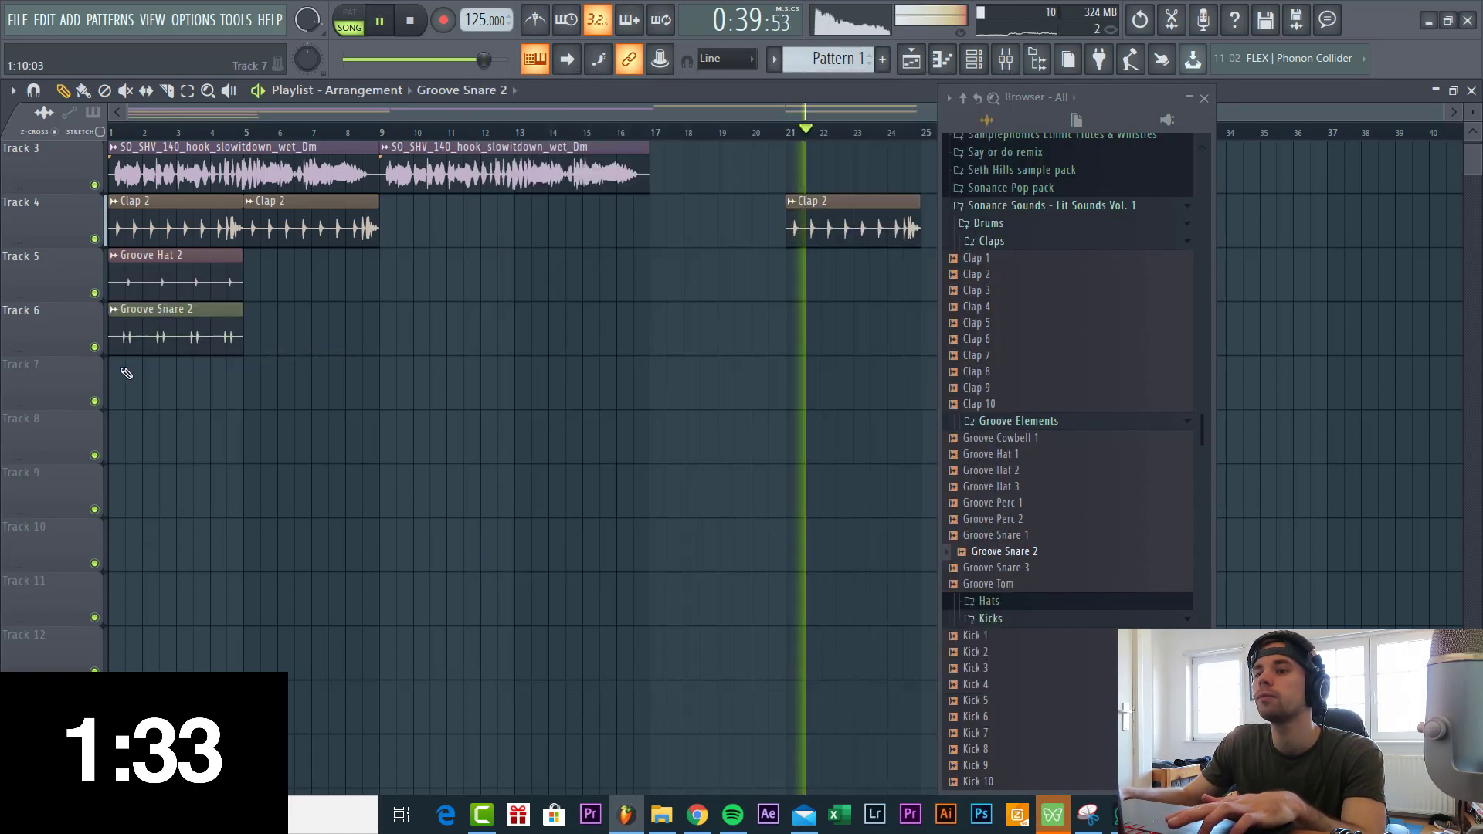
Copy the Groove Hat 2 and Groove Snare 2 clips together to bar 21, beneath the clap.
key("space")
scroll(62, 244, "up", 2)
scroll(278, 446, "up", 1)
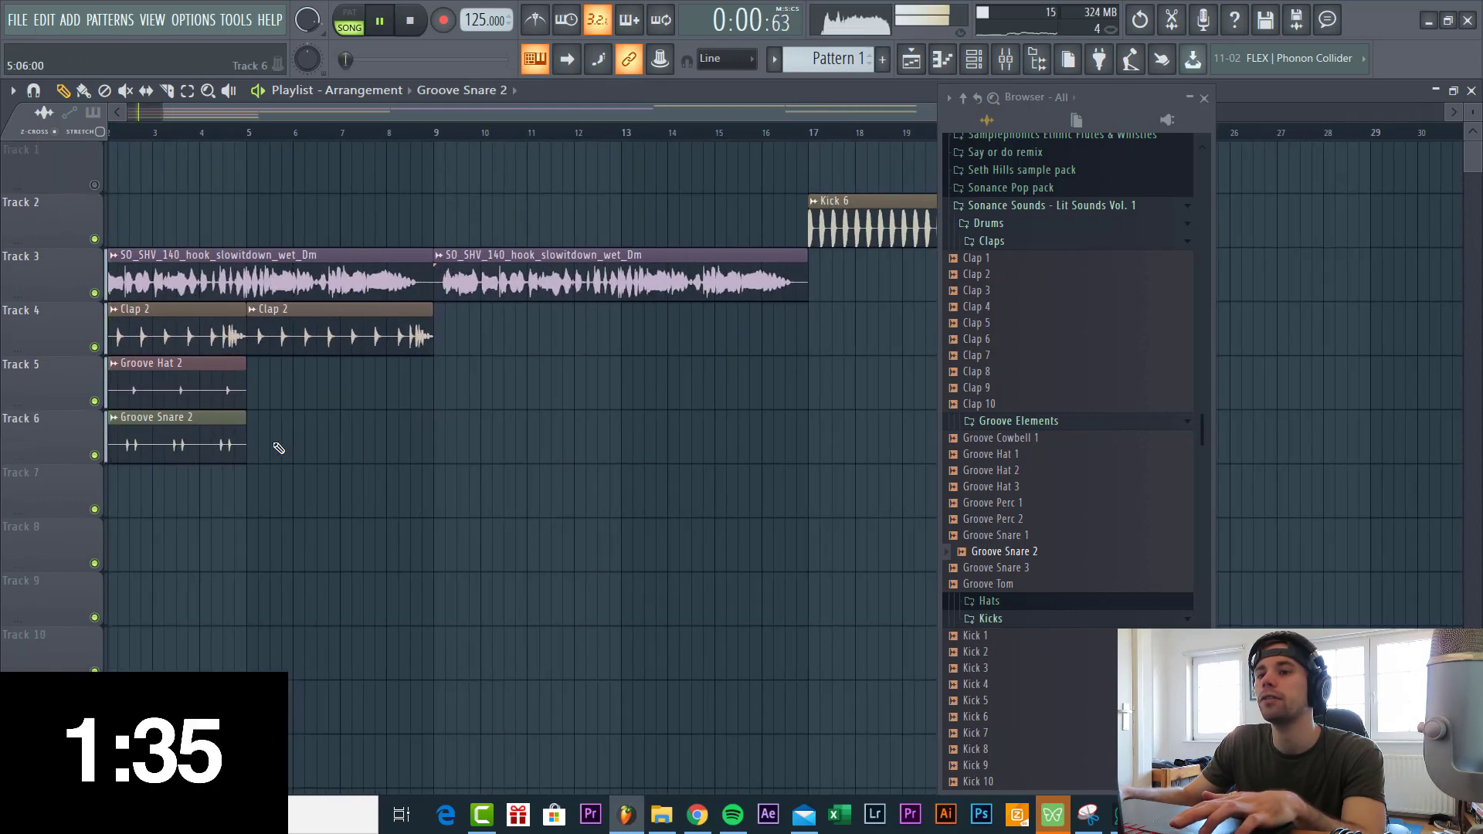
left_click_drag(271, 516, 139, 334)
scroll(231, 370, "up", 1)
left_click(360, 486, "ctrl")
left_click_drag(360, 486, 795, 394)
scroll(934, 402, "down", 1)
scroll(803, 402, "up", 3)
scroll(807, 393, "up", 1)
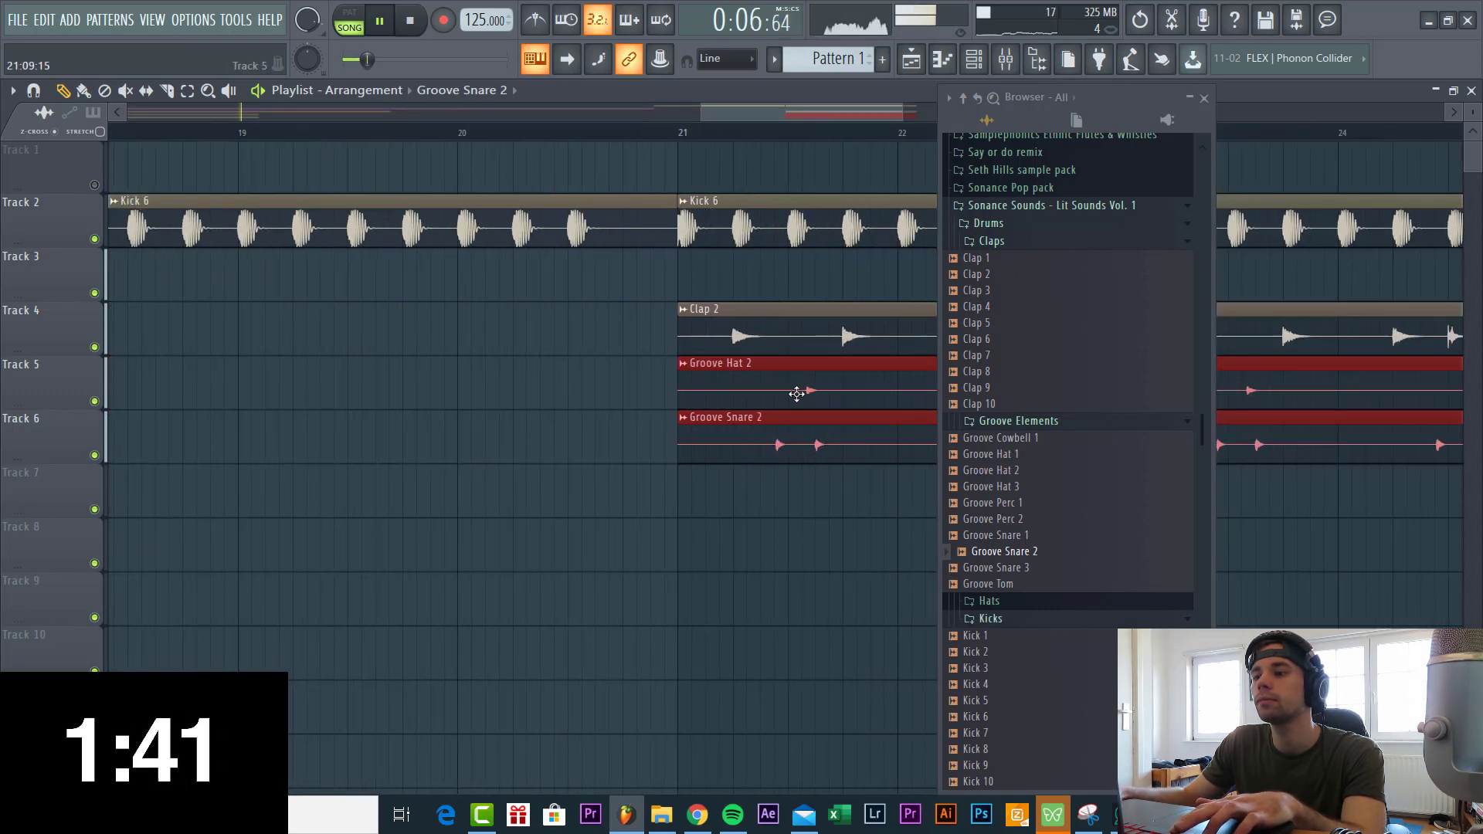
scroll(773, 417, "down", 5)
scroll(73, 464, "up", 4)
scroll(298, 415, "up", 3)
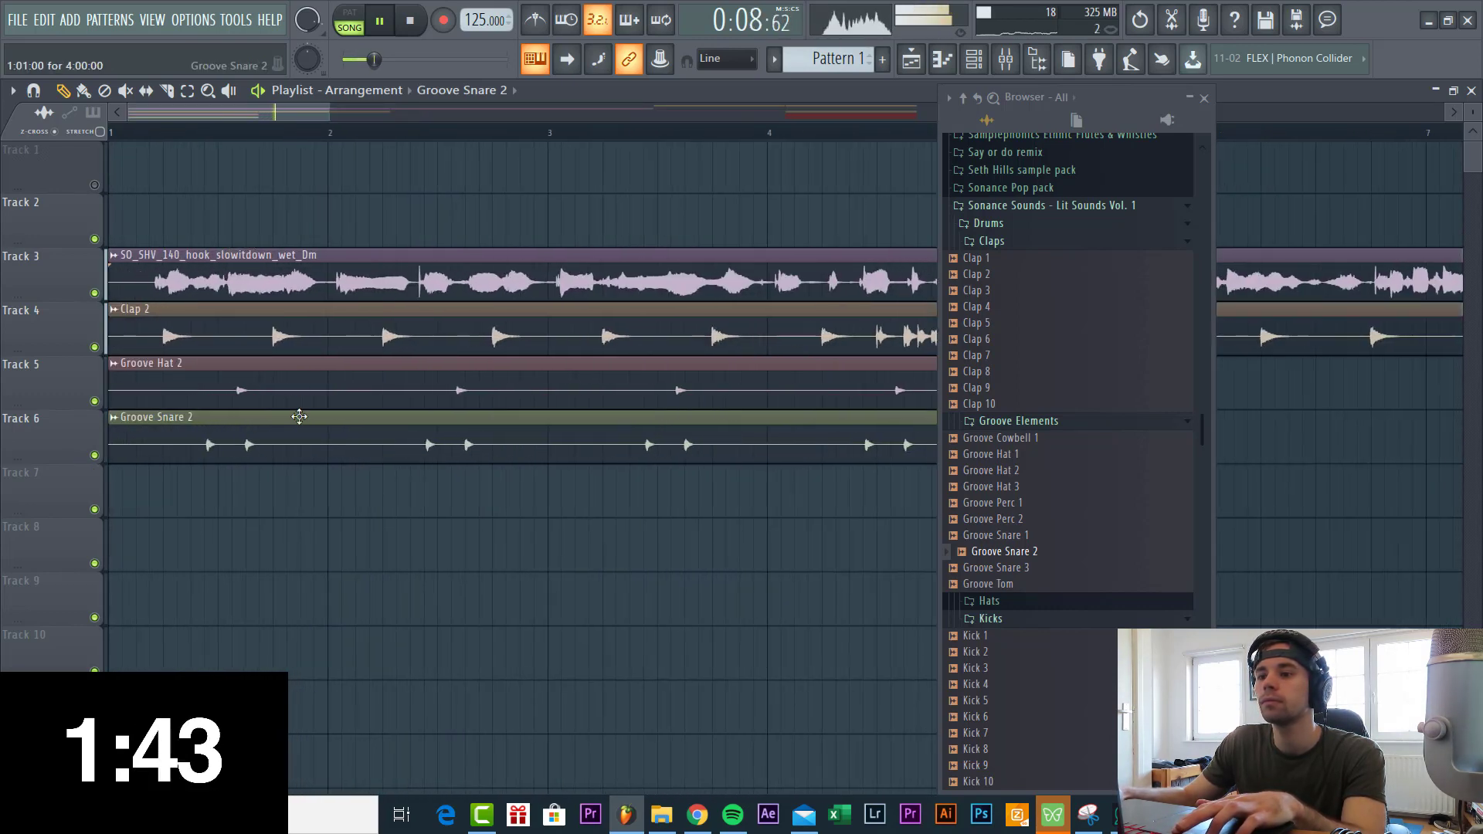
Delete the Groove Hat 2 clip at bar 1 and move the Groove Snare 2 clip up to Track 5.
scroll(358, 415, "down", 2)
right_click(472, 395)
left_click_drag(401, 421, 239, 374)
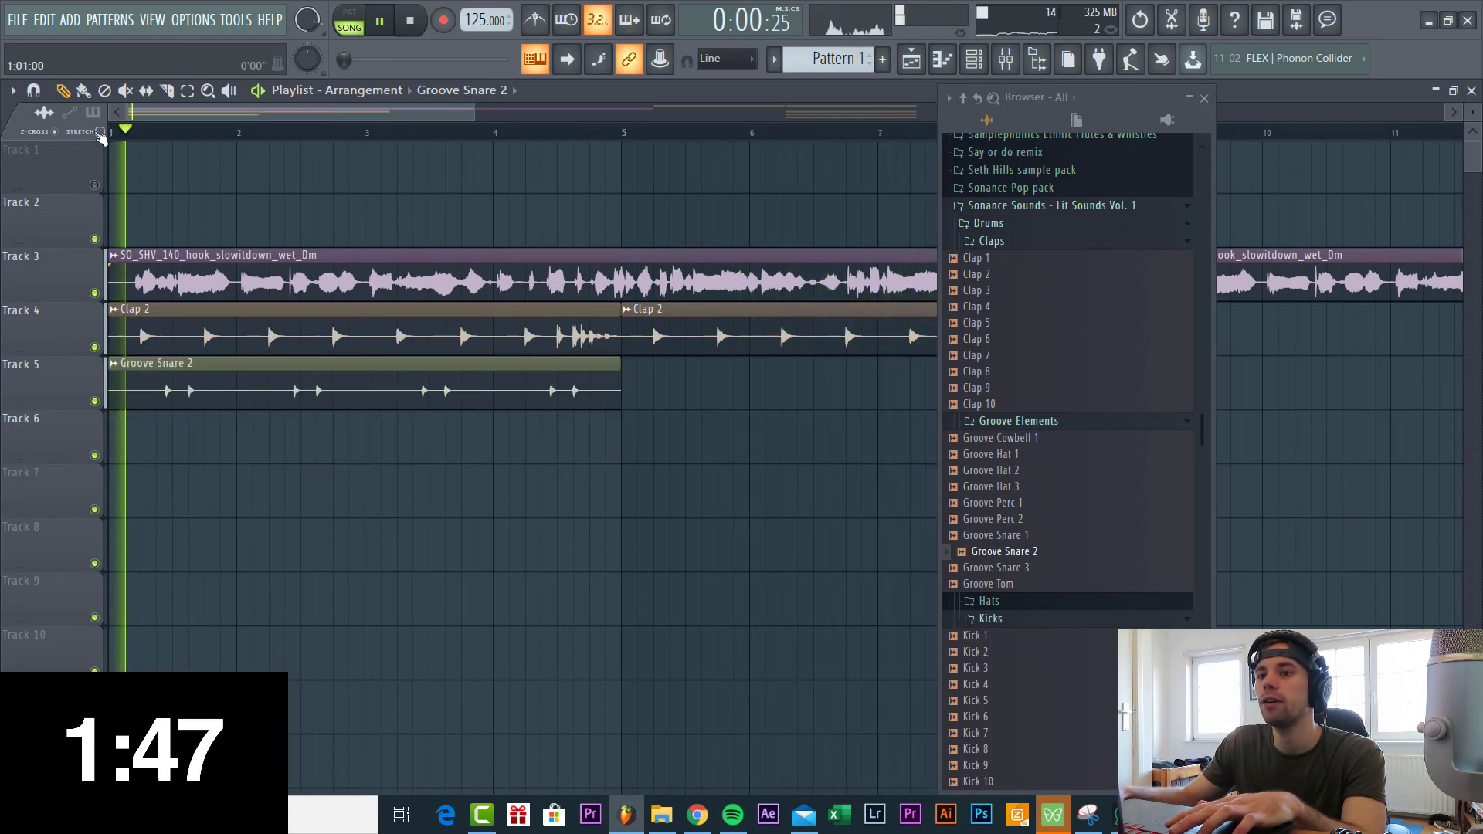
Add a second Groove Snare 2 clip on Track 5 at bar 5, directly after the first one.
scroll(405, 361, "down", 2)
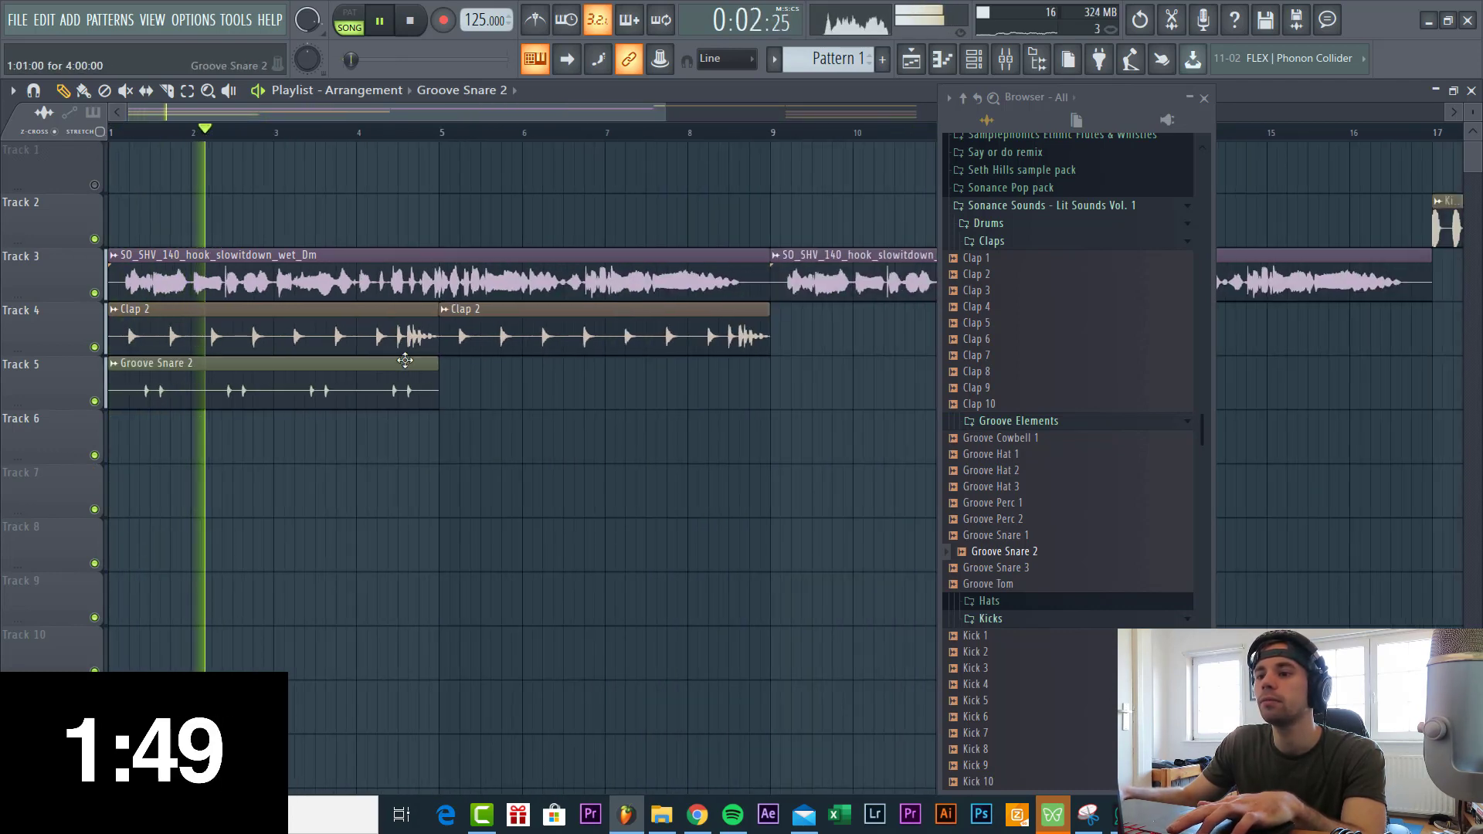
left_click(459, 375)
scroll(291, 450, "down", 3)
scroll(287, 441, "down", 3)
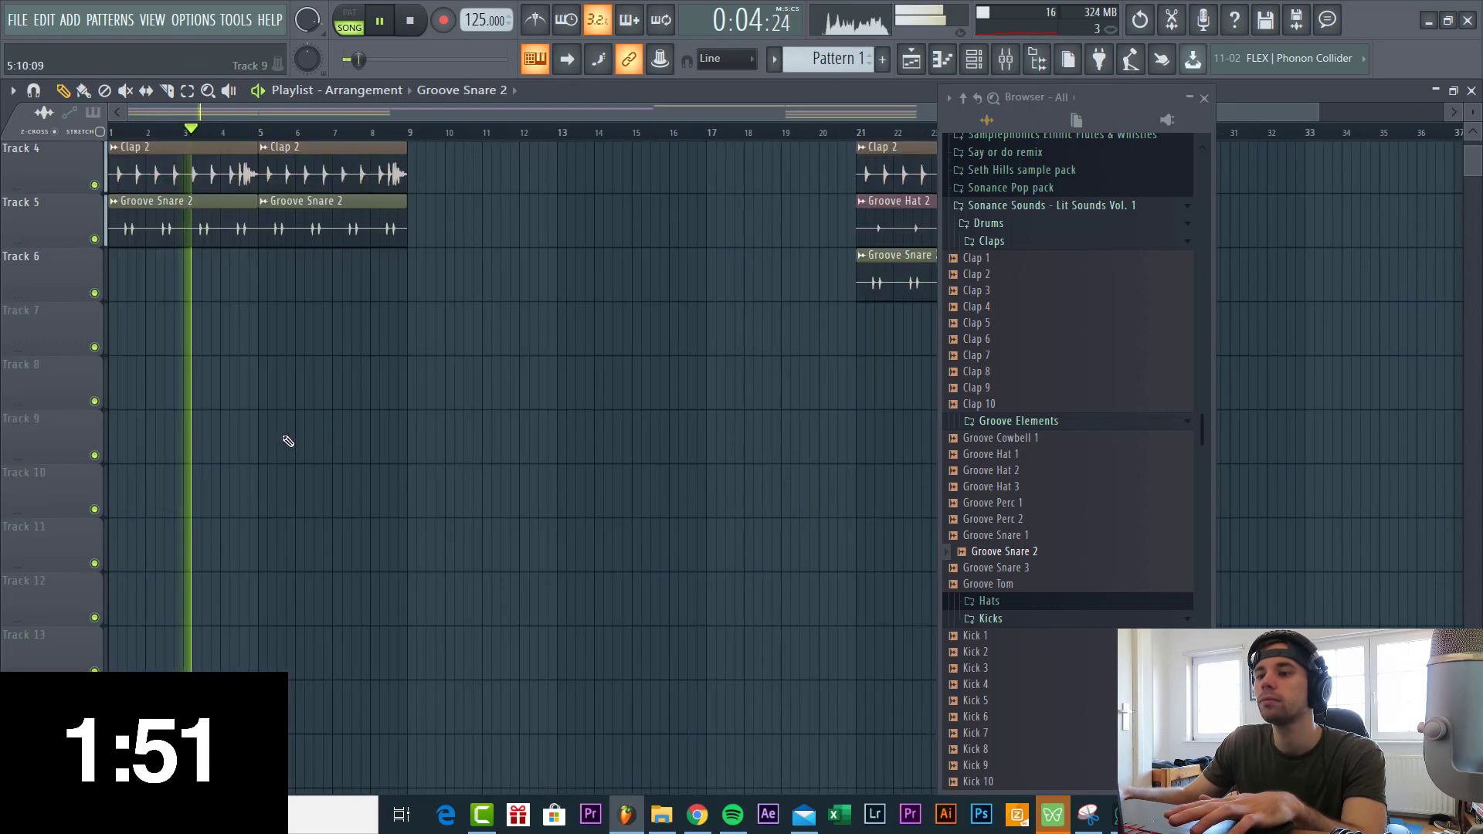
scroll(287, 441, "up", 3)
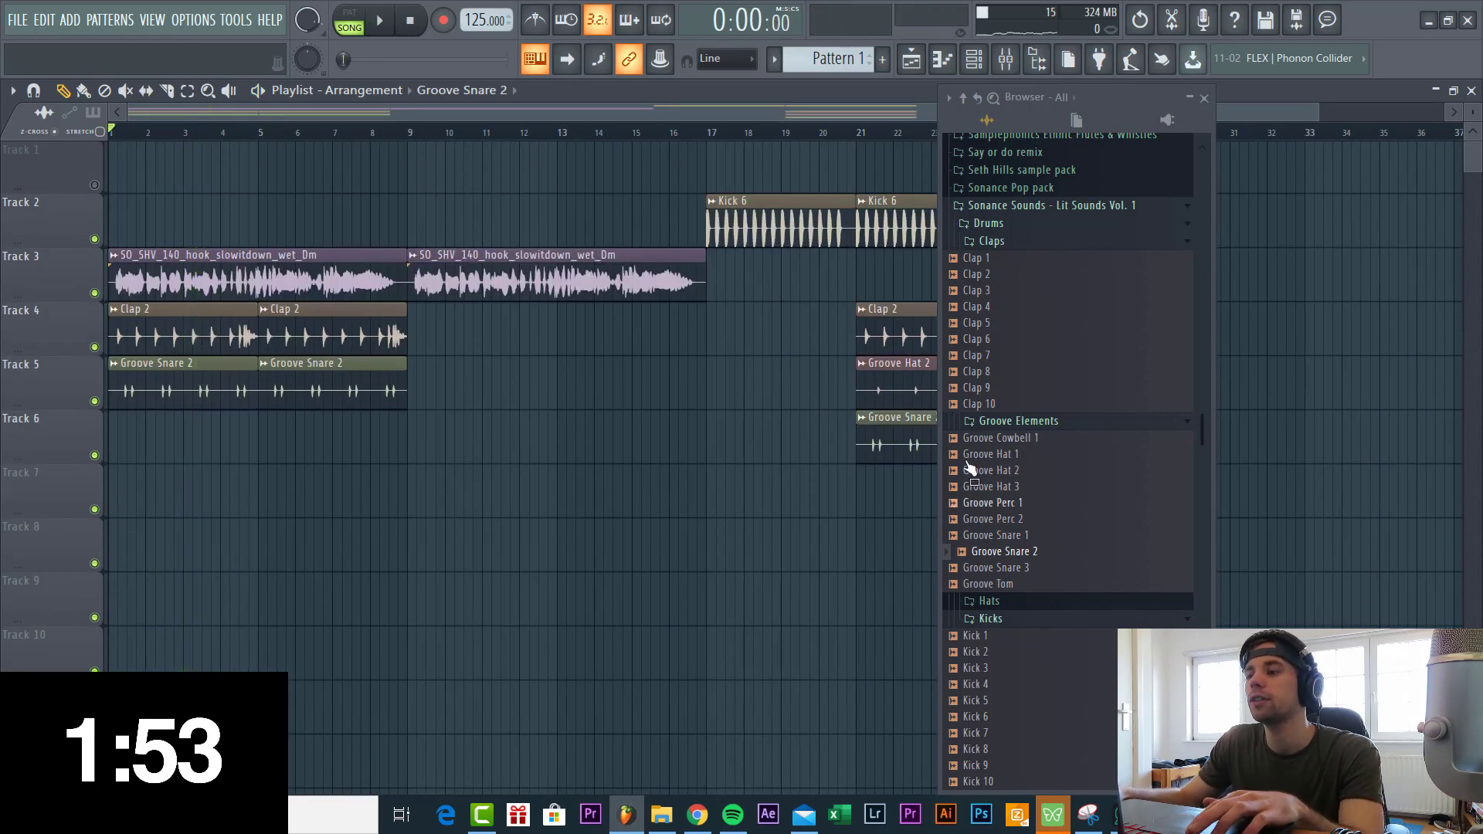
Collapse the Groove Elements samples and expand the Hats folder of the Lit Sounds pack.
left_click(1014, 423)
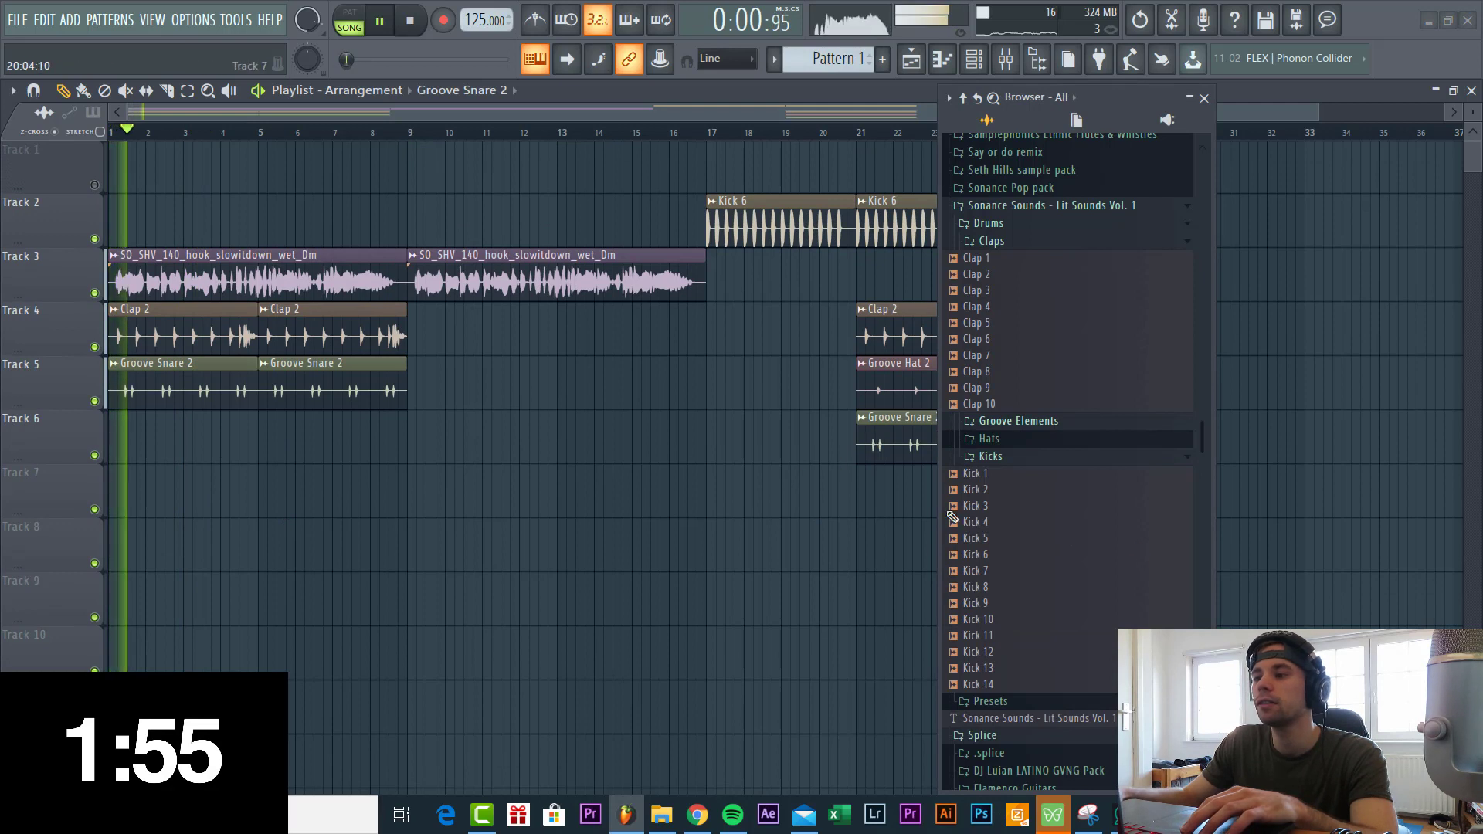
left_click(1010, 447)
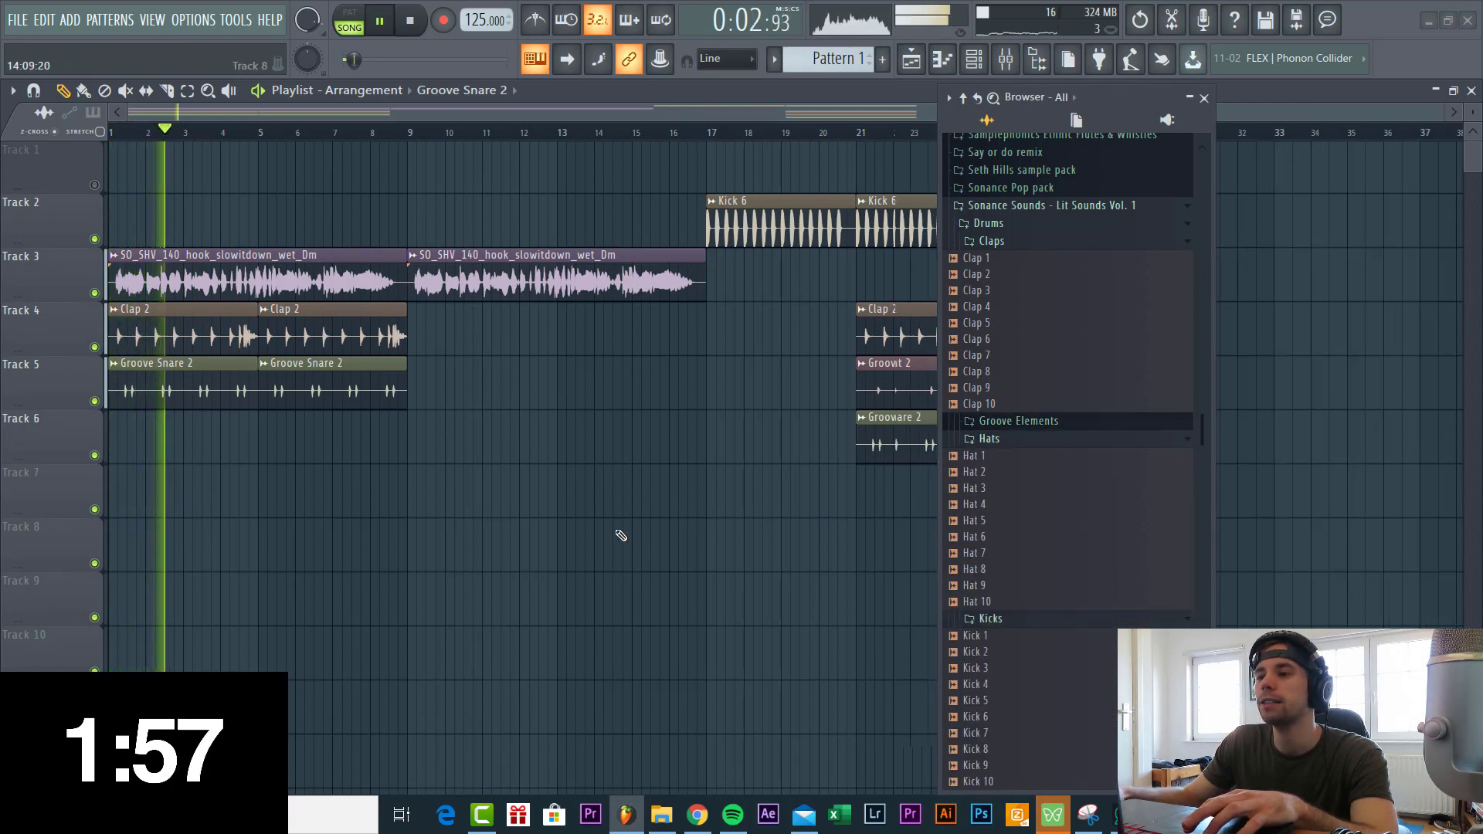
scroll(619, 537, "down", 1)
left_click_drag(673, 116, 814, 119)
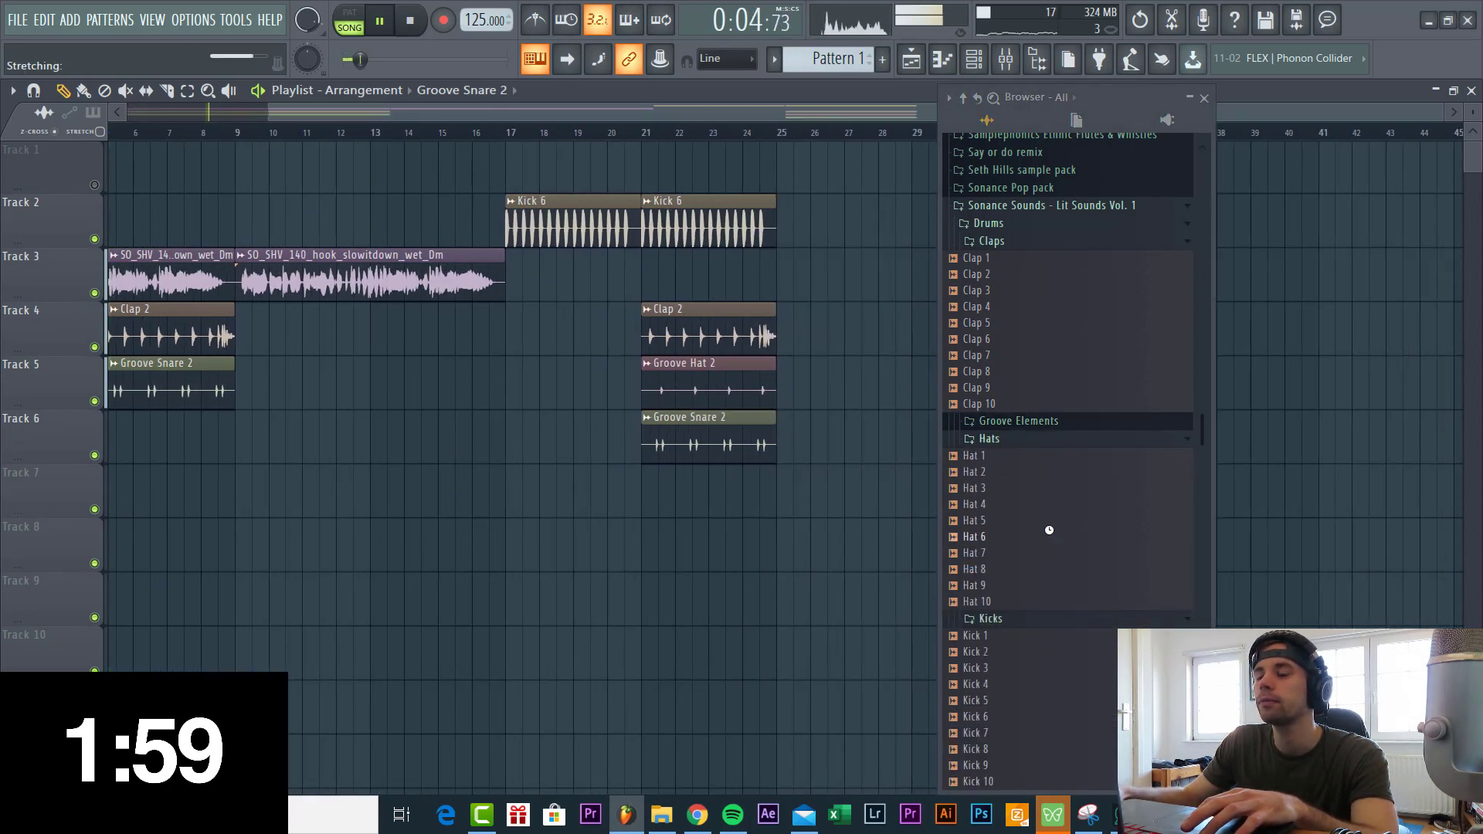
Place Hat 6 on Track 7 at bar 21 and fit it to the project using its embedded 126 BPM tempo.
left_click_drag(1049, 535, 646, 480)
right_click(647, 481)
left_click(816, 575)
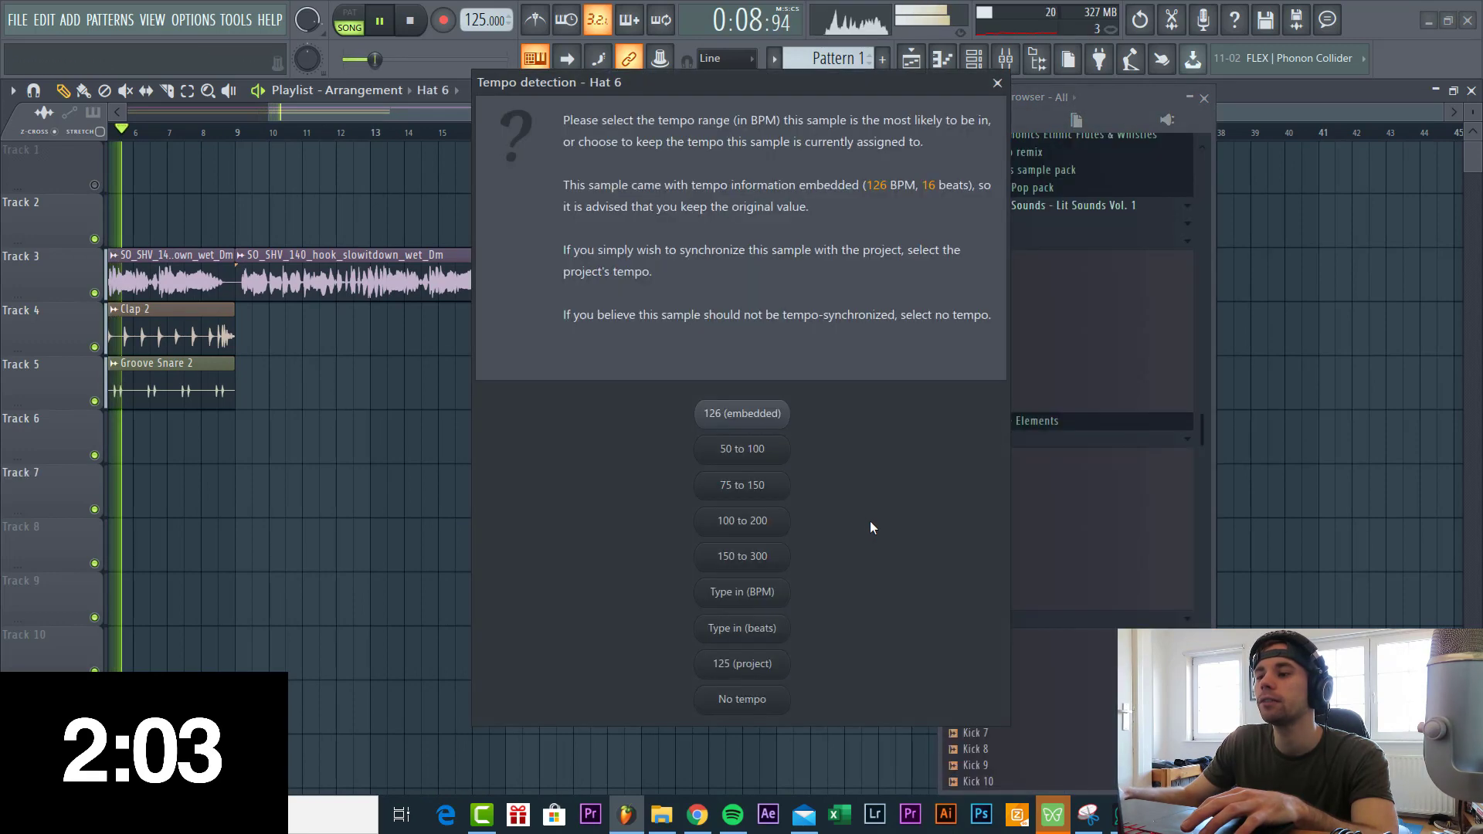
left_click(731, 415)
Play the arrangement from about bar 20 to hear Hat 6 with the kick, clap and groove samples.
left_click(612, 132)
scroll(754, 359, "up", 3)
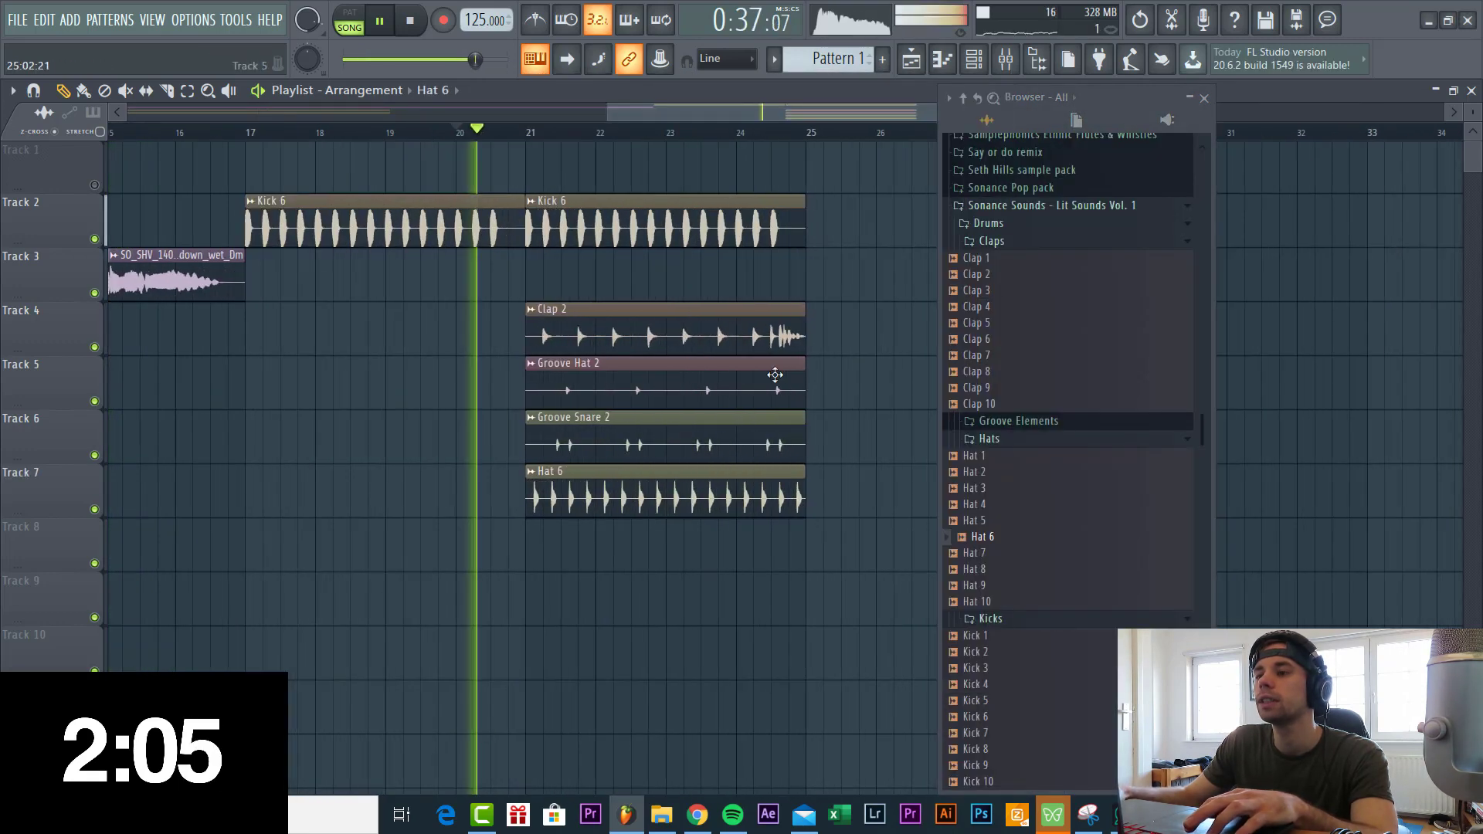
scroll(642, 378, "up", 2)
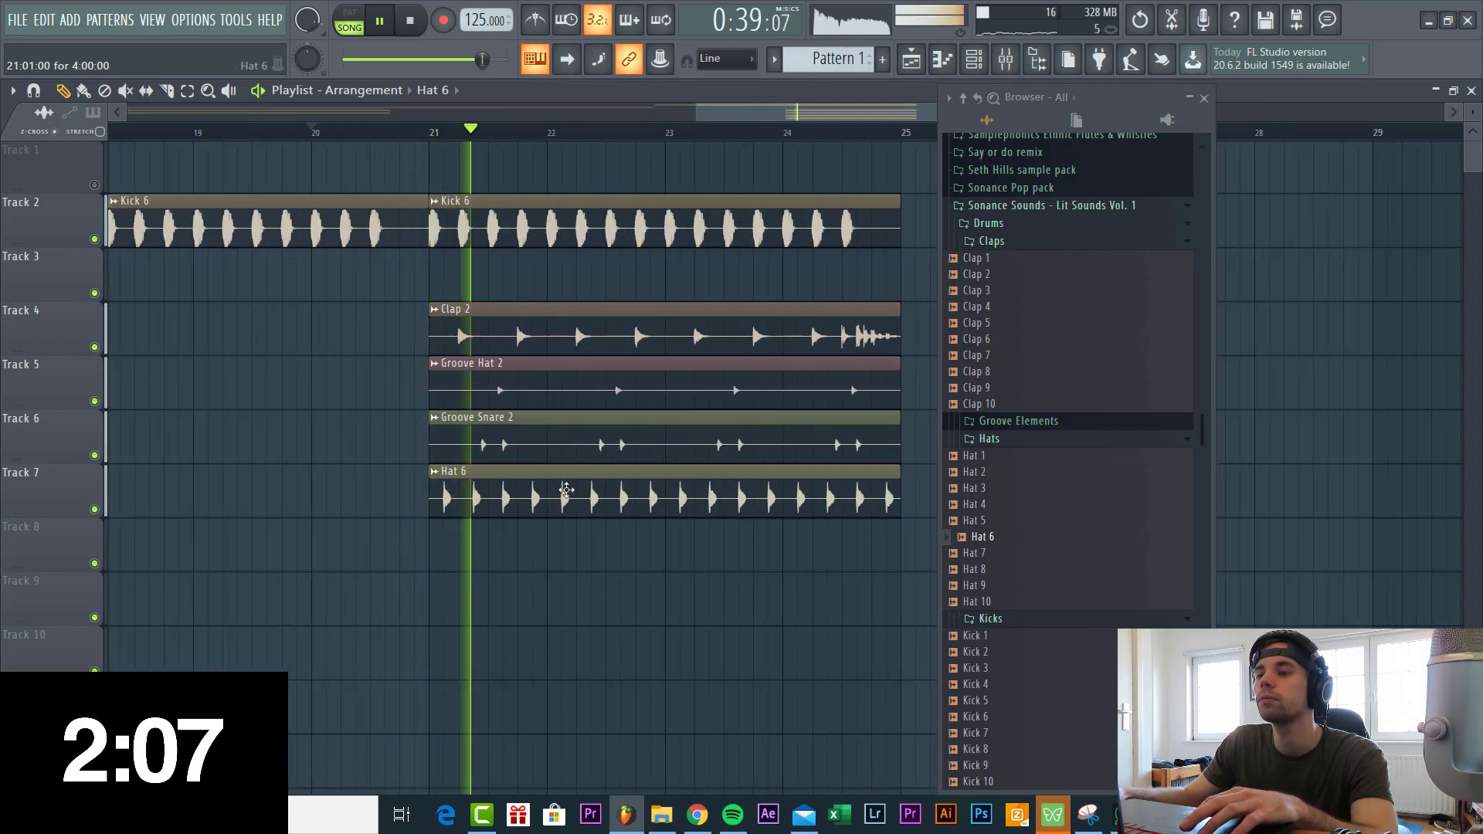
Replace Hat 6 with Hat 7 on Track 7 at bar 21 and fit it using its embedded 126 BPM tempo.
left_click(981, 554)
left_click_drag(981, 554, 437, 485)
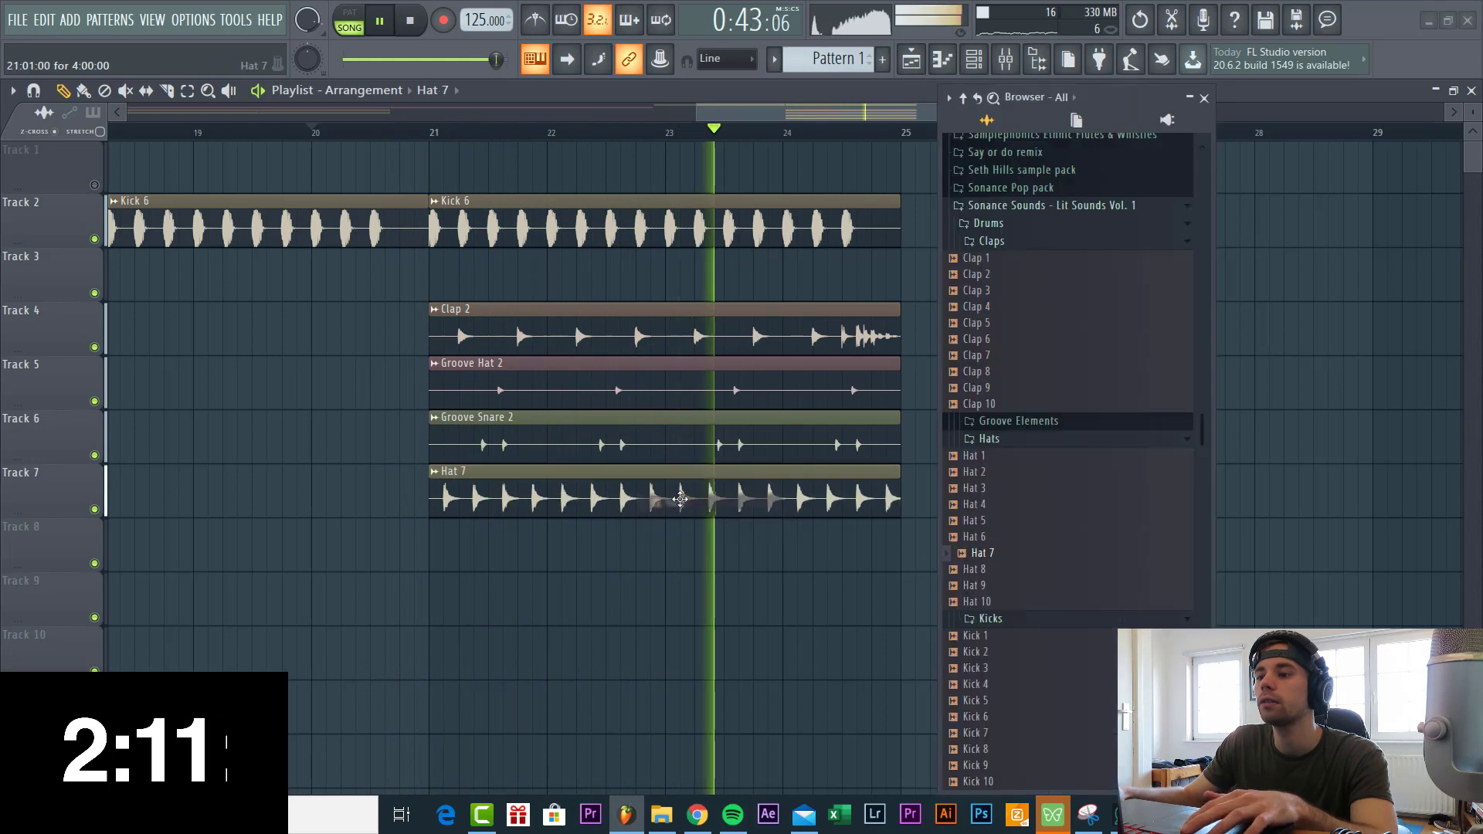
left_click(433, 472)
mouse_move(496, 520)
left_click(632, 573)
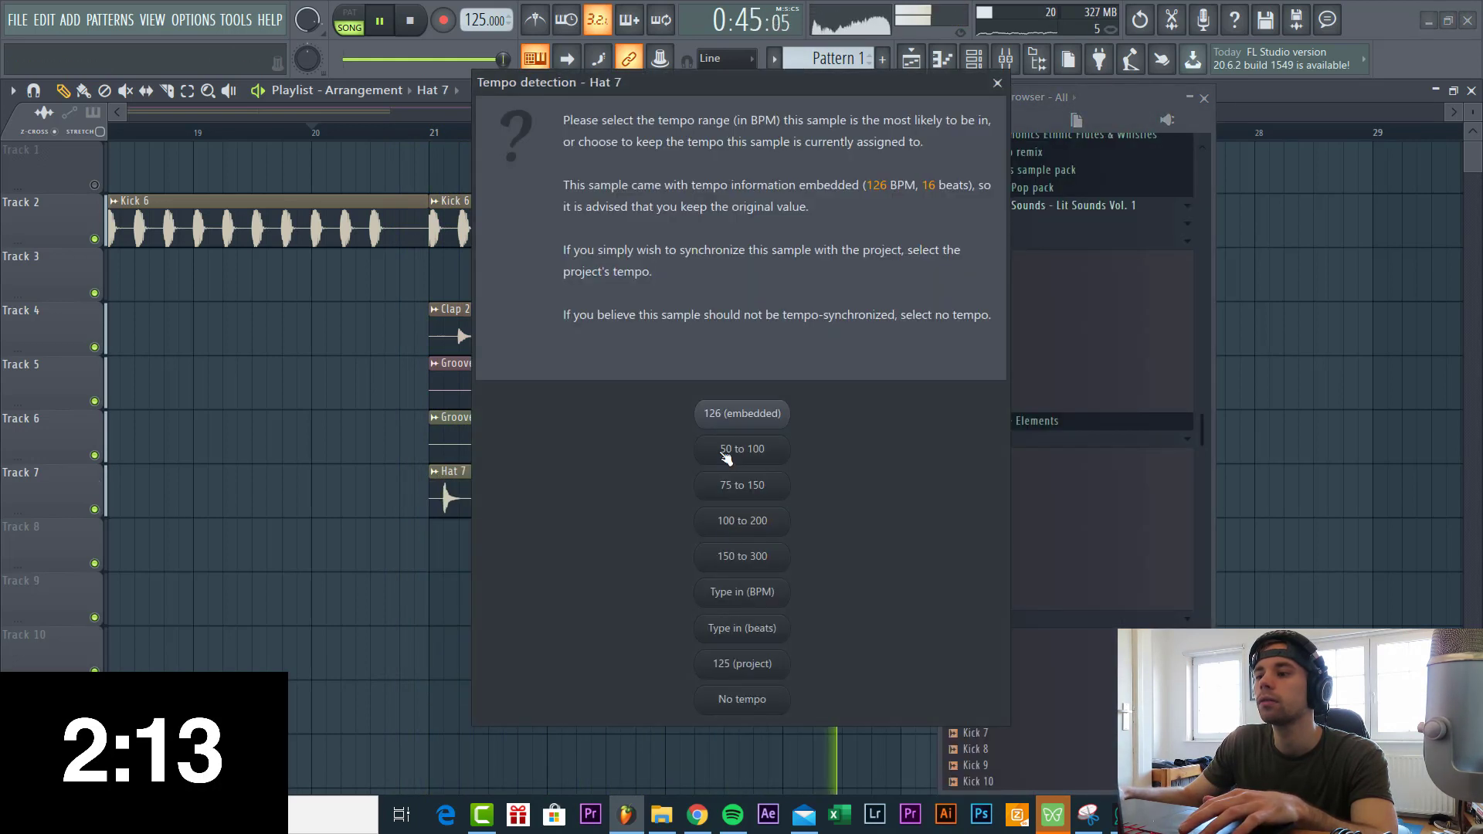
left_click(721, 417)
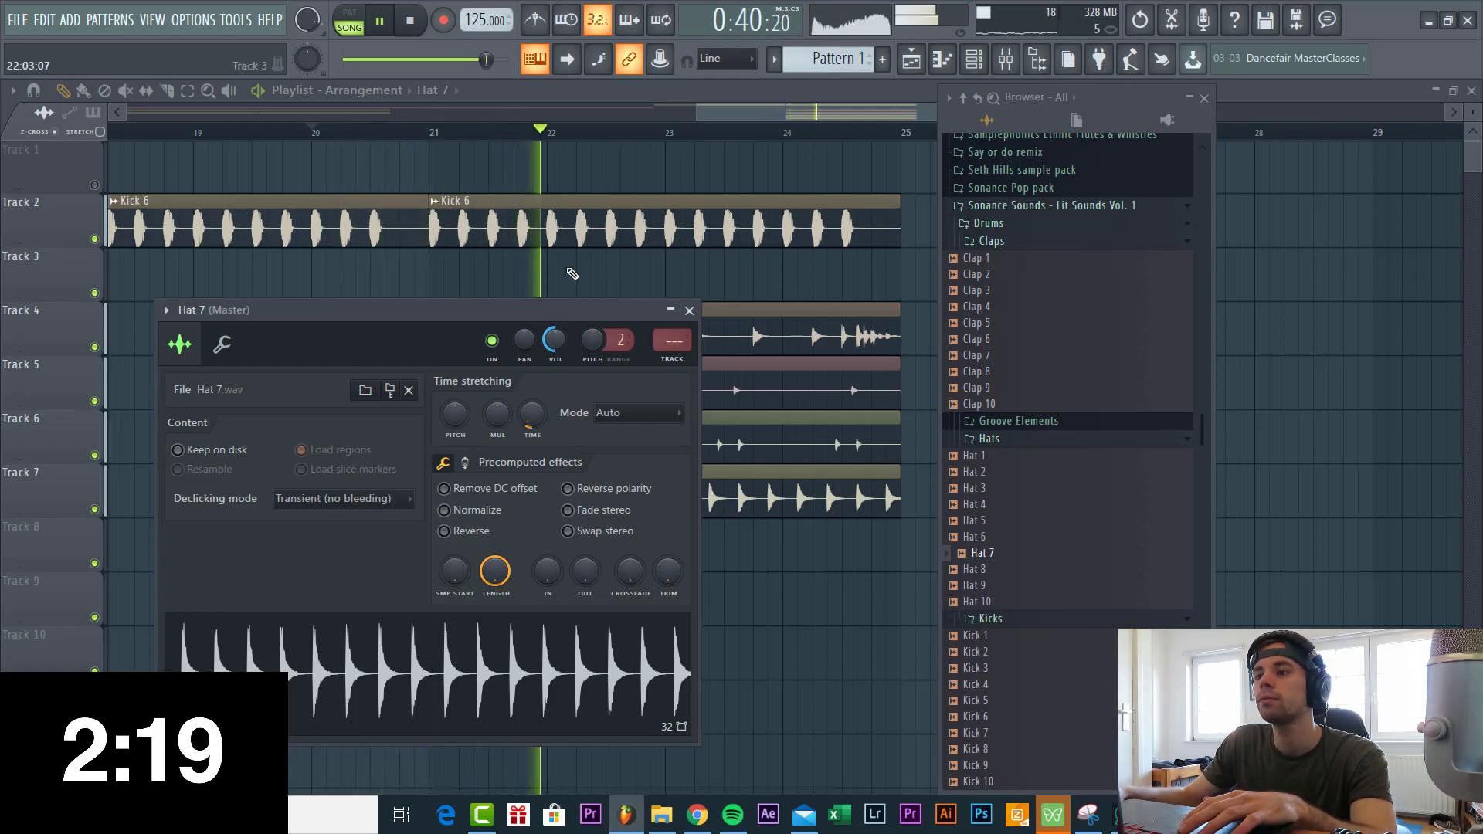
key("Escape")
Collapse the Lit Sounds pack and open the Sweet Dreams Producer Samples inside the James Hype folder.
scroll(417, 355, "down", 5)
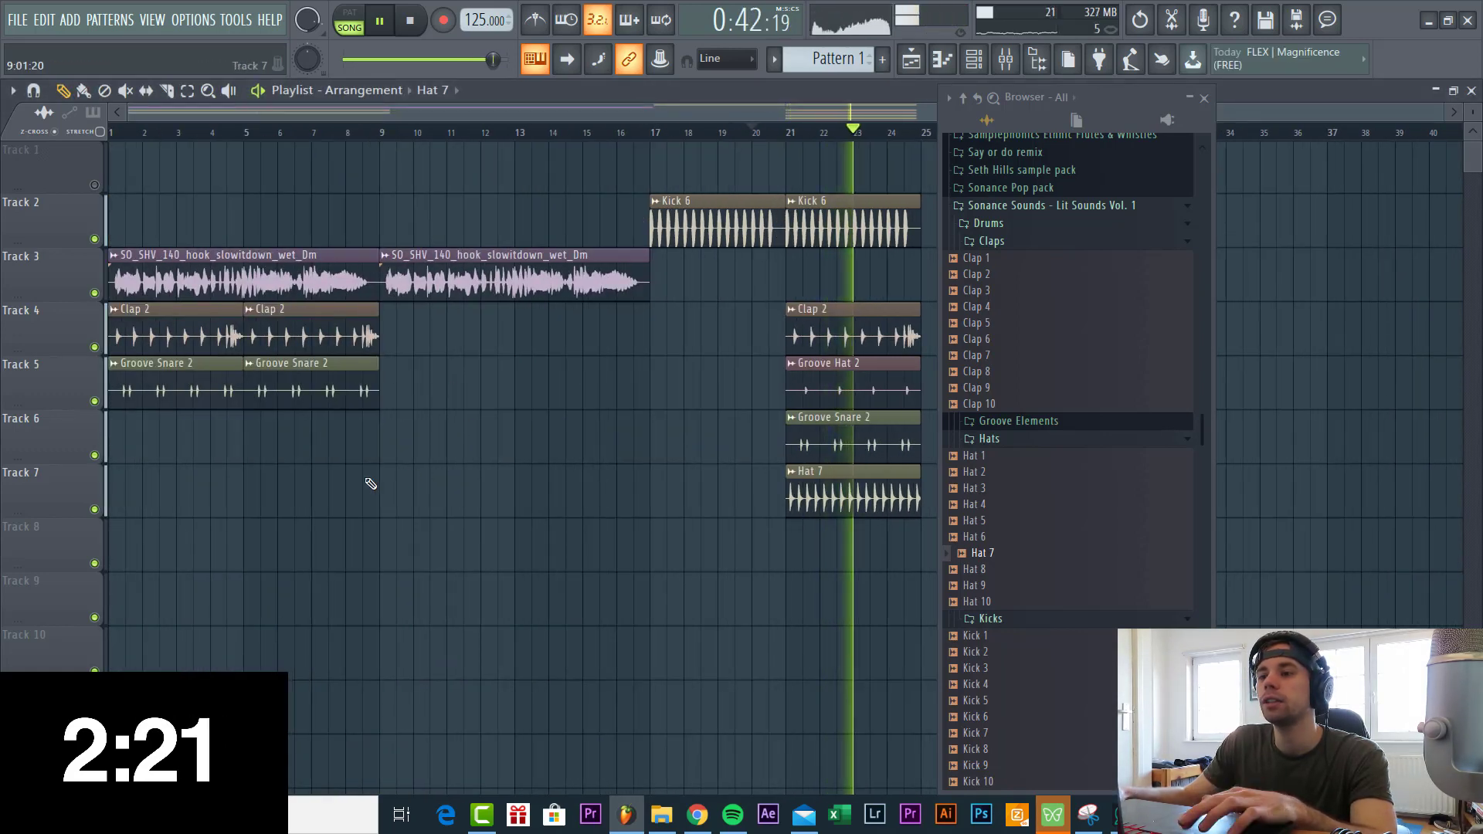
left_click(1028, 204)
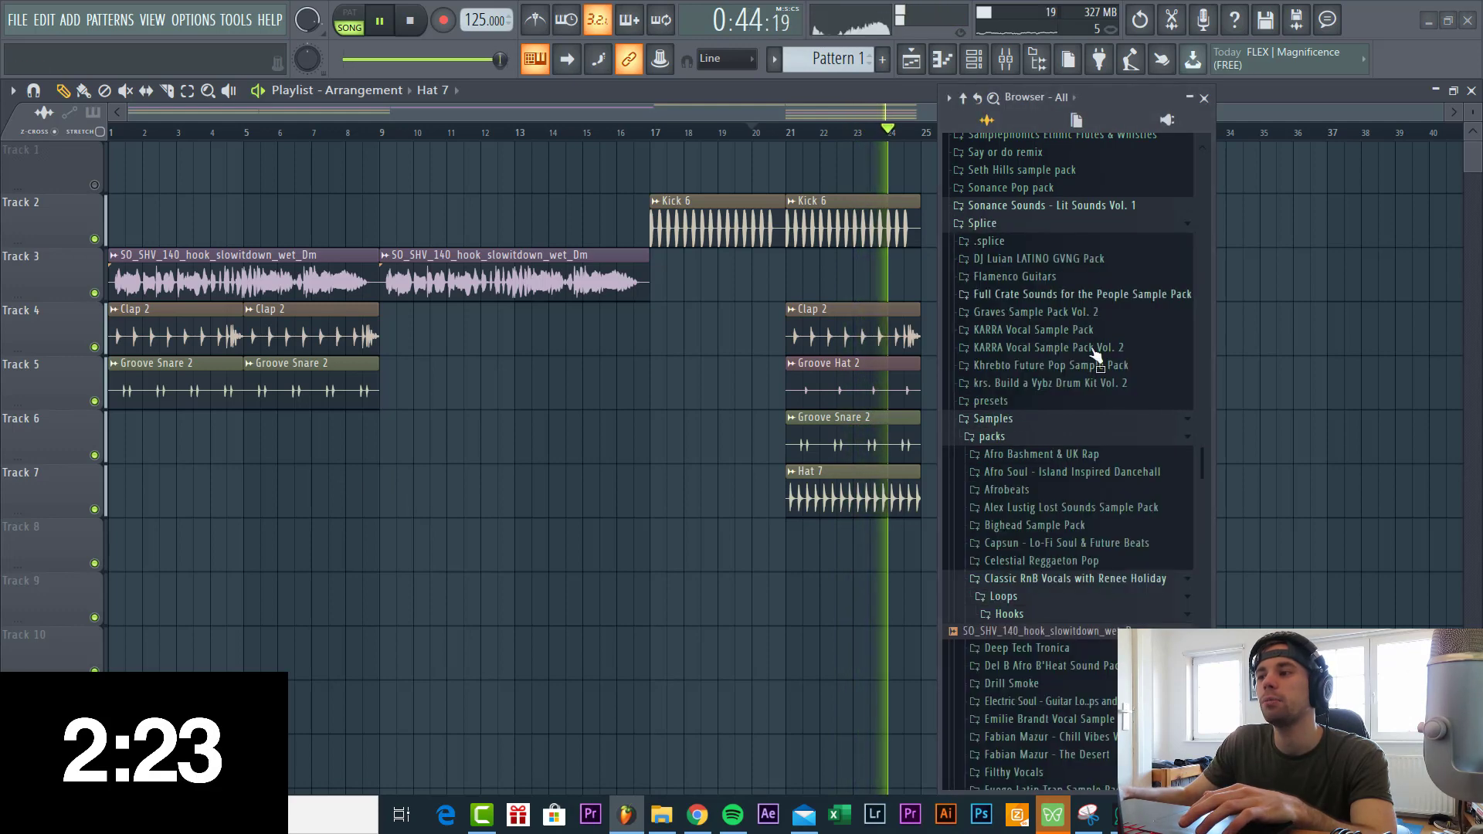
scroll(1066, 466, "up", 5)
scroll(1066, 466, "up", 15)
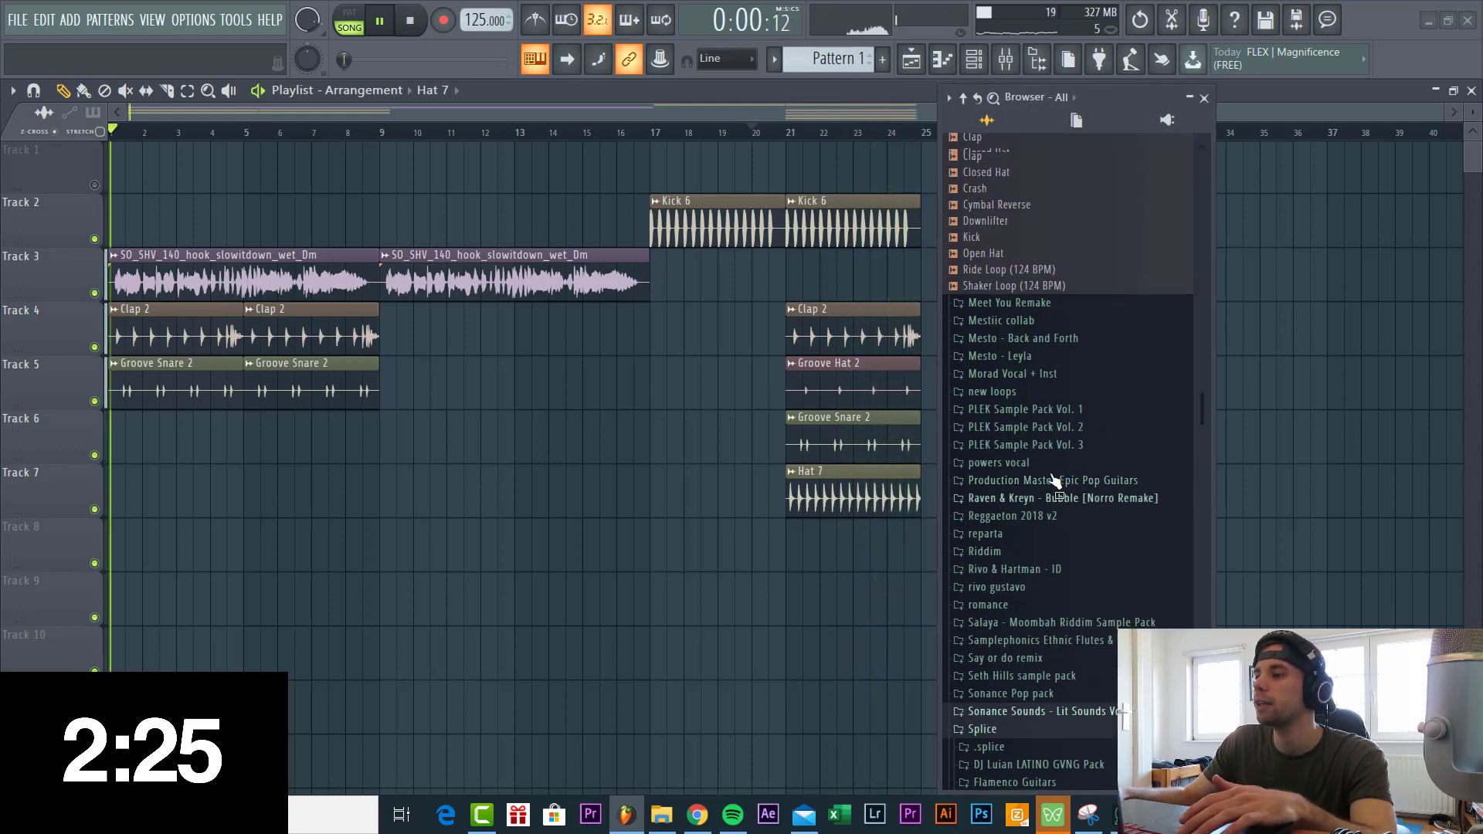
left_click(1008, 375)
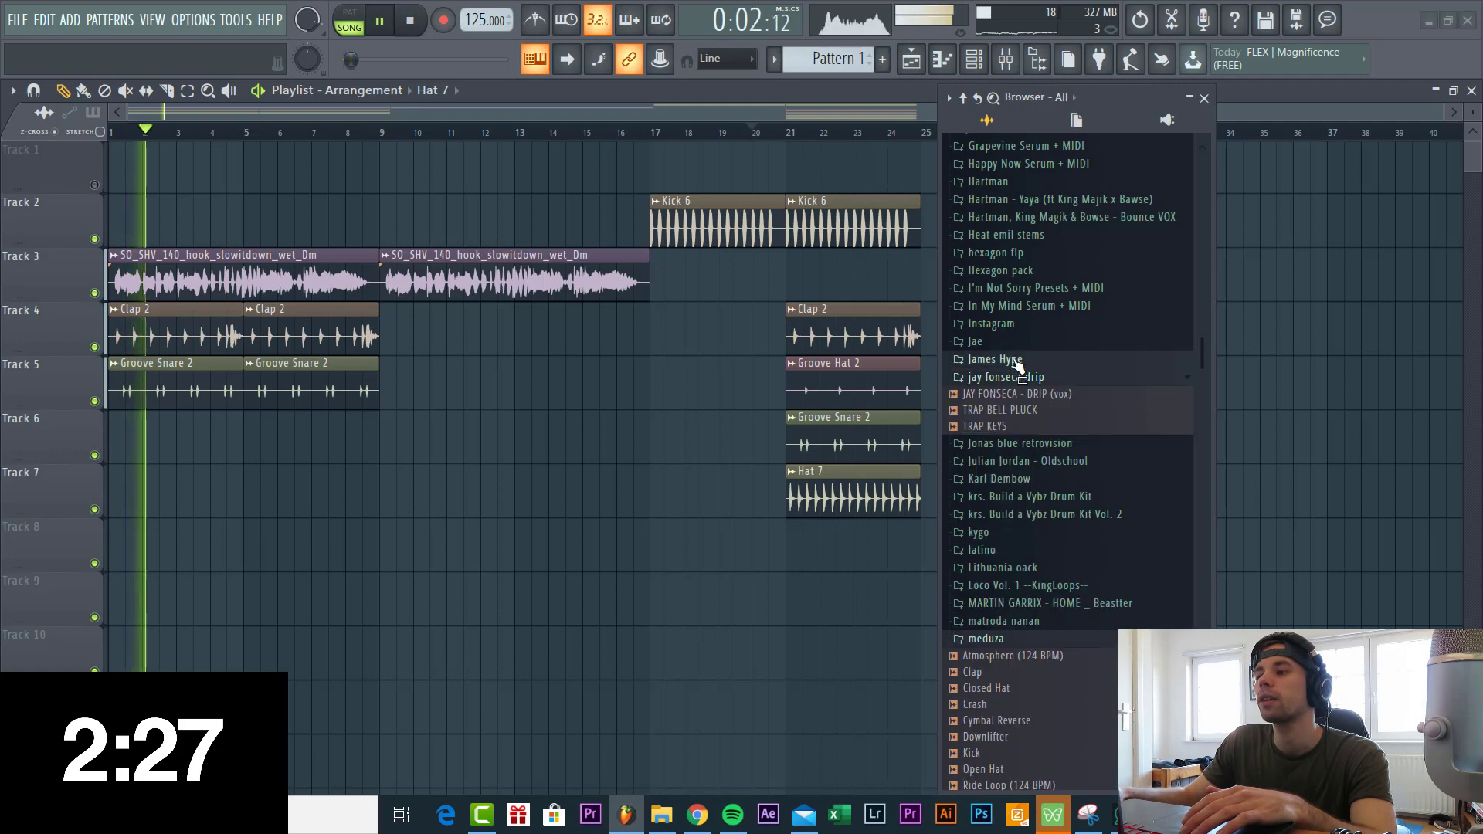
left_click(997, 358)
left_click(1049, 413)
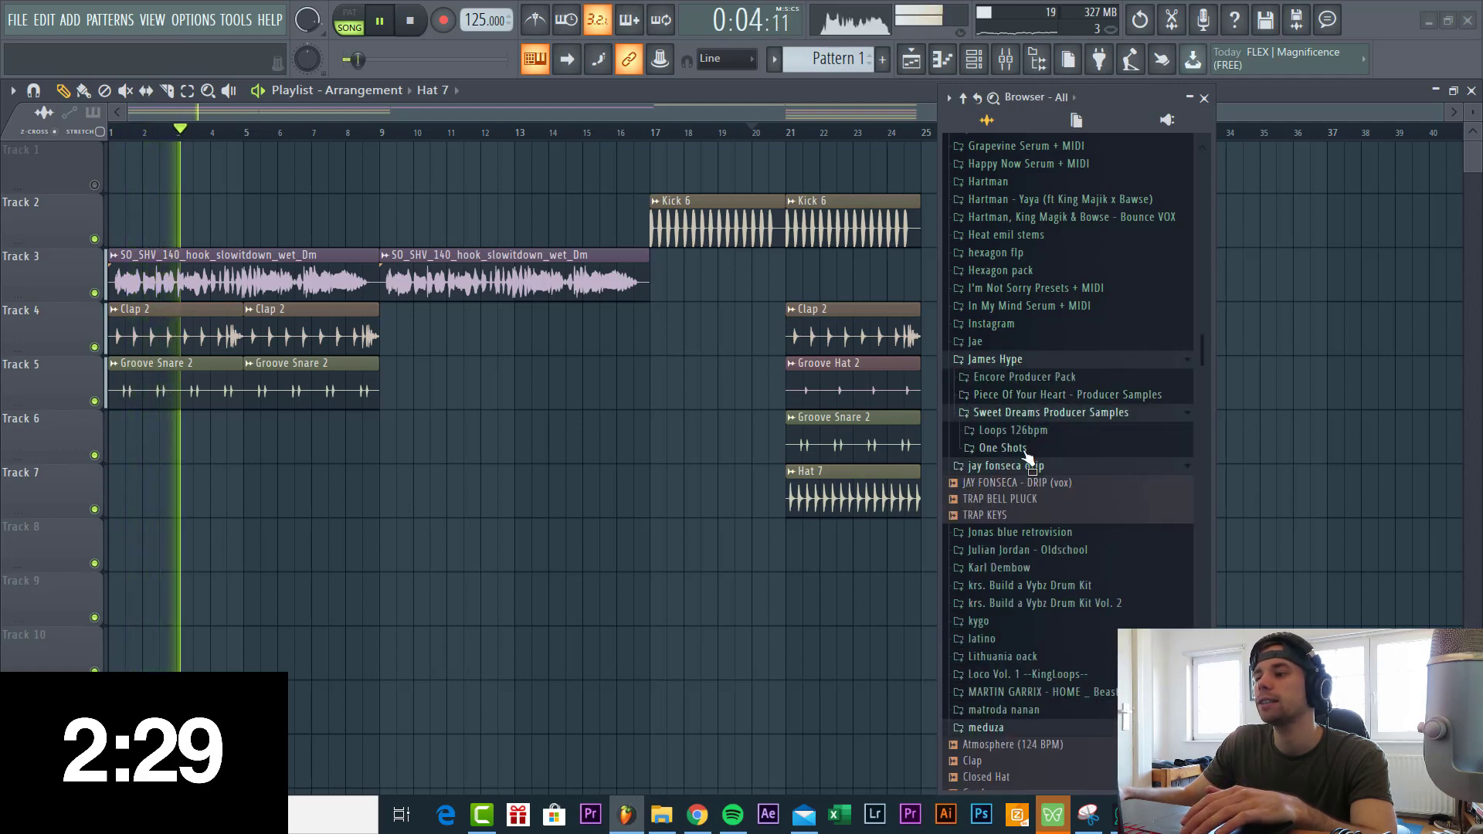
Add Reverse Snare Fill 126bpm from the Loops 126bpm samples to Track 7 between bars 13 and 14.
left_click(1013, 431)
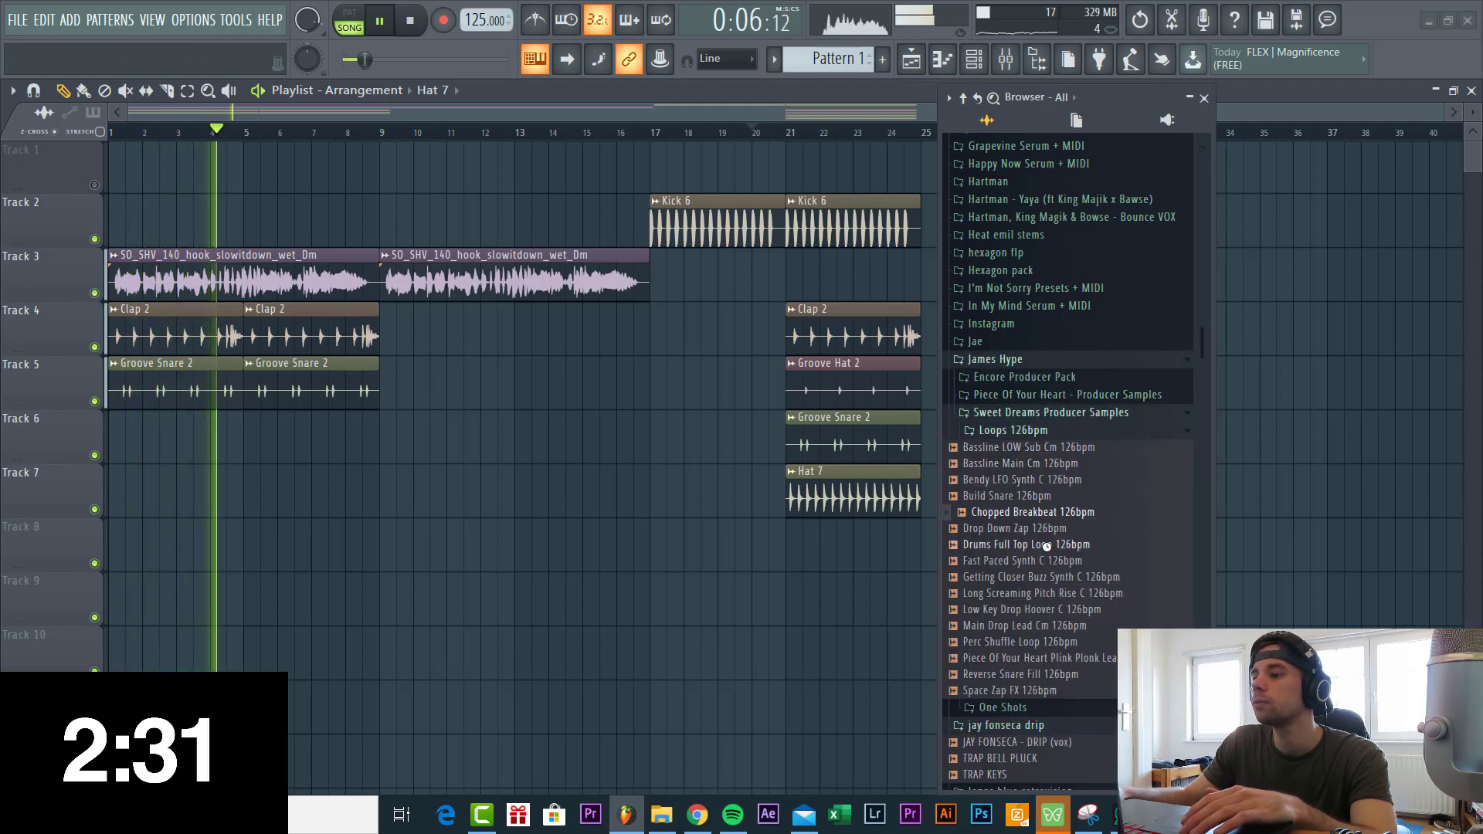
scroll(1051, 552, "down", 2)
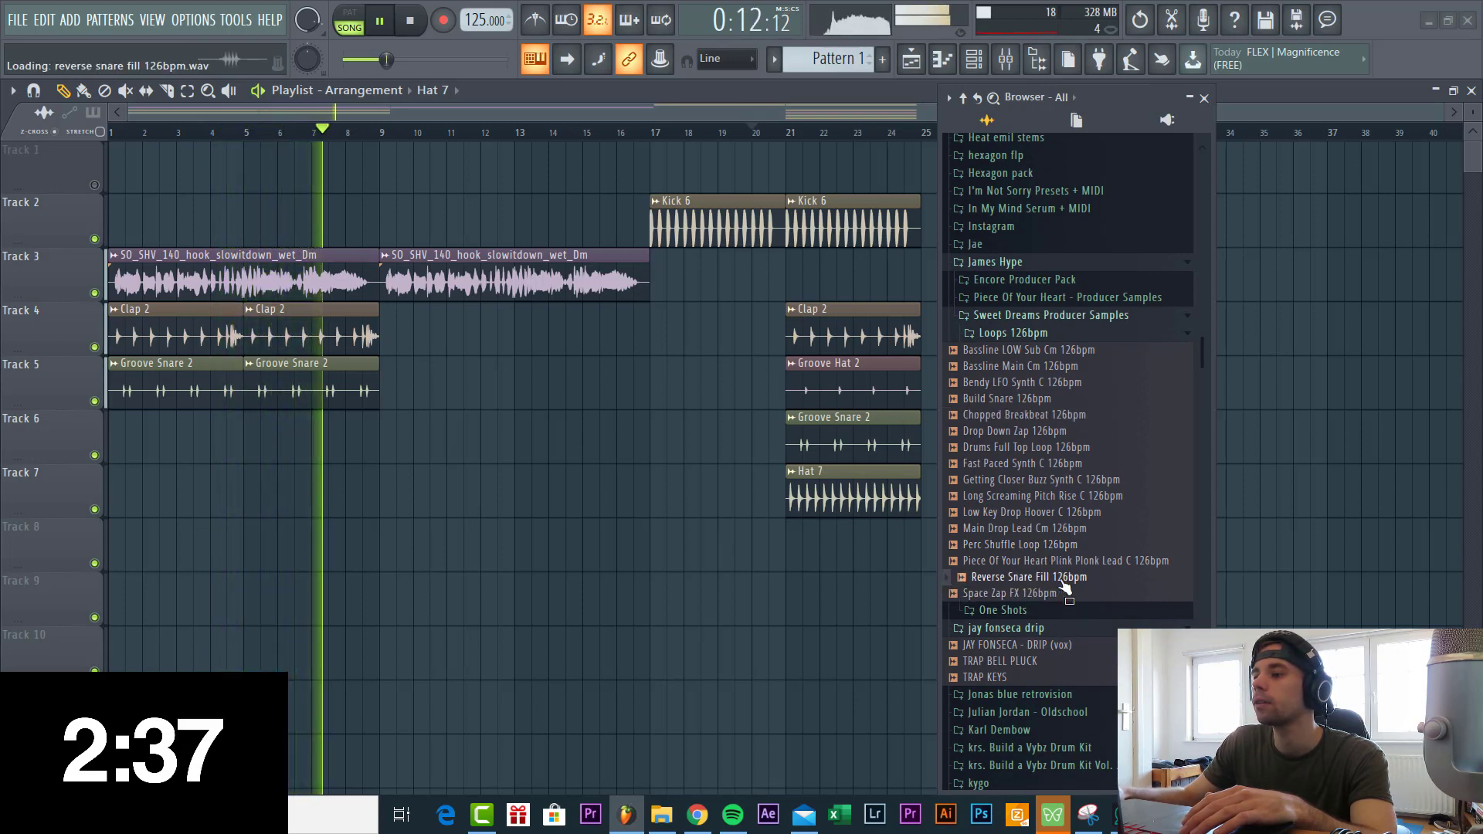
left_click_drag(1020, 577, 541, 495)
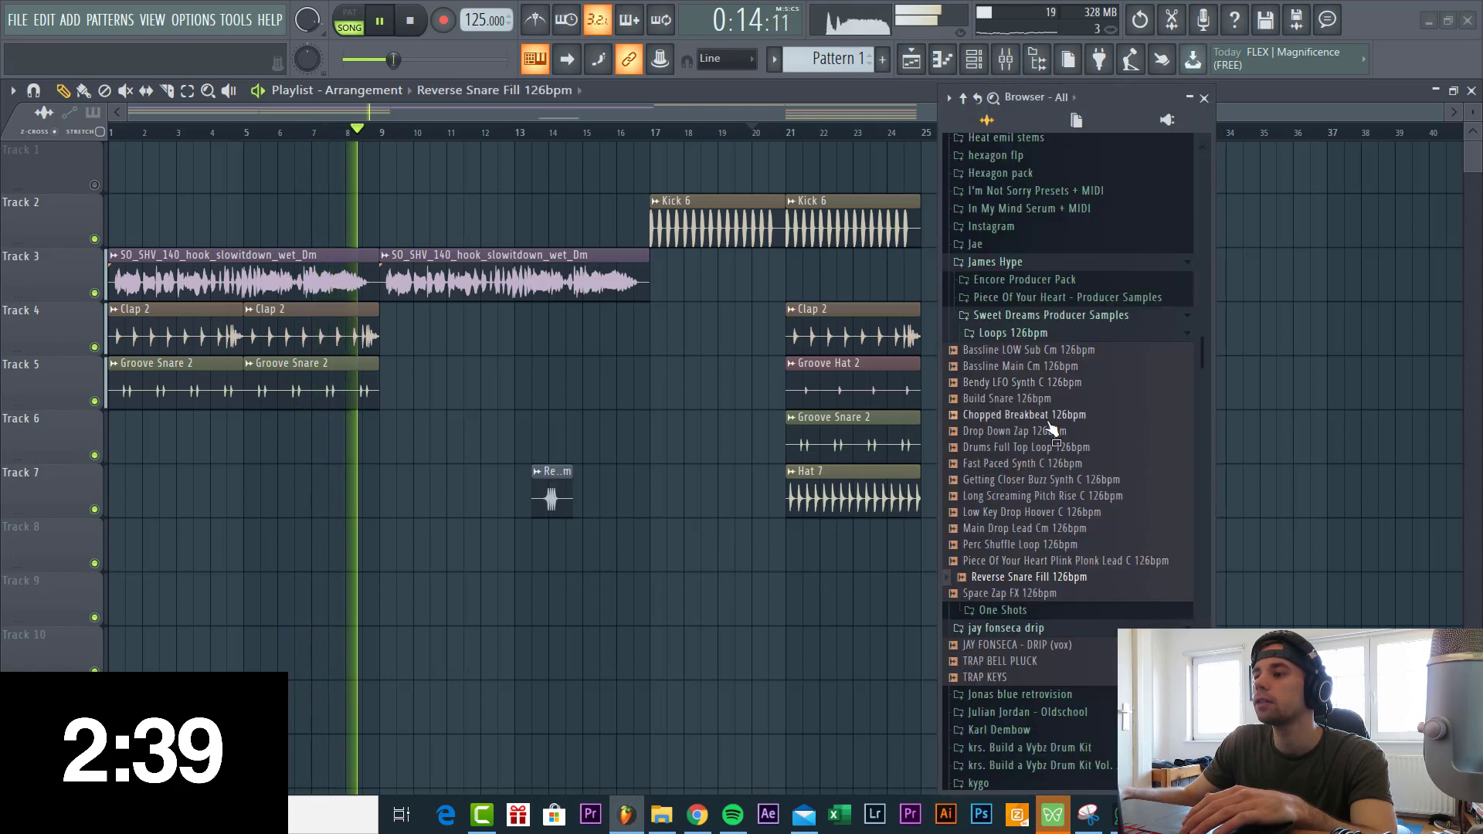
Open the Piece Of Your Heart 125 BPM loops and place POYH FINAL RISER on Track 8 at about bar 10.
left_click(1045, 394)
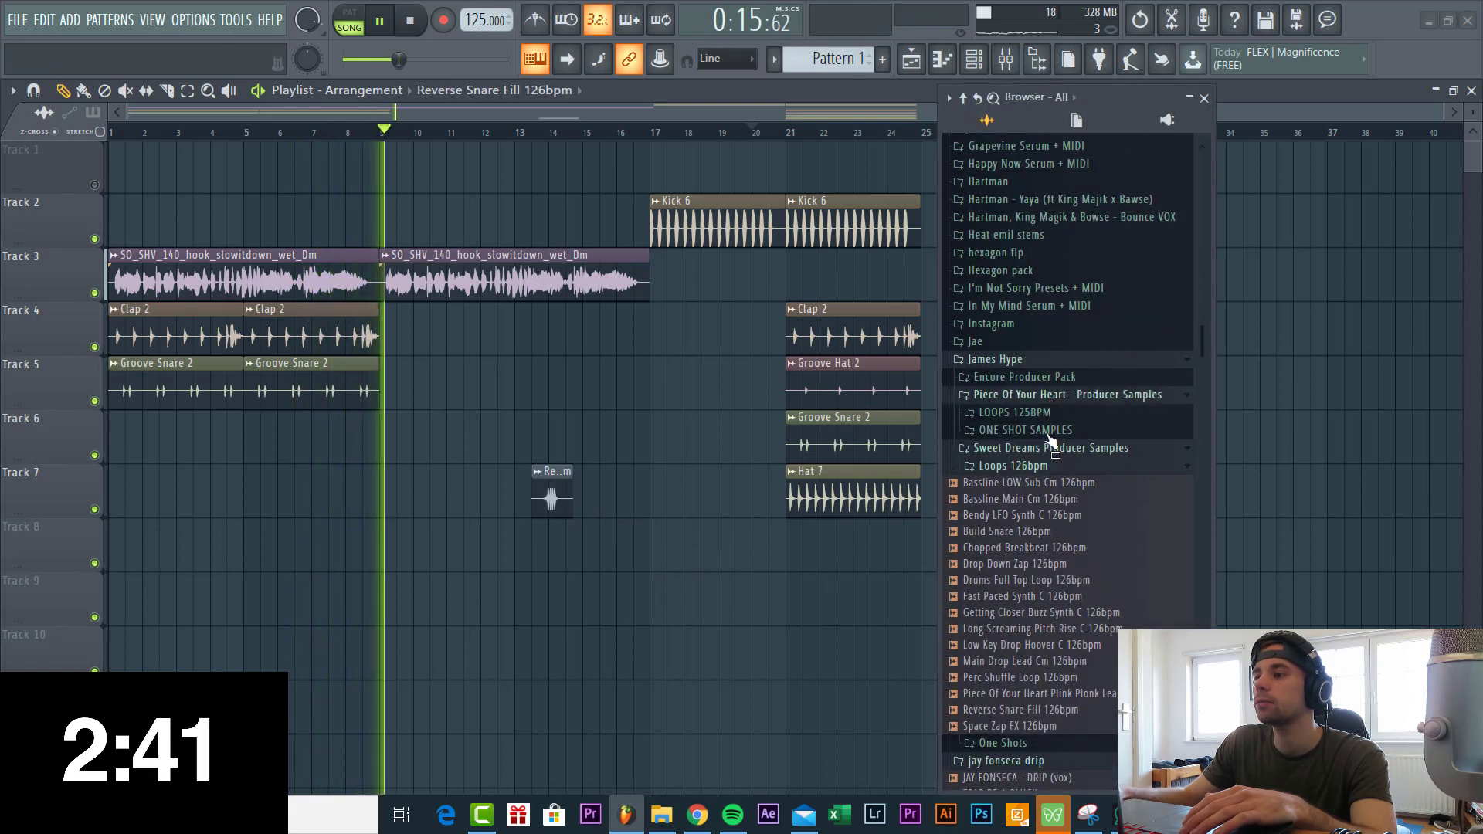
left_click(1027, 411)
left_click(1039, 526)
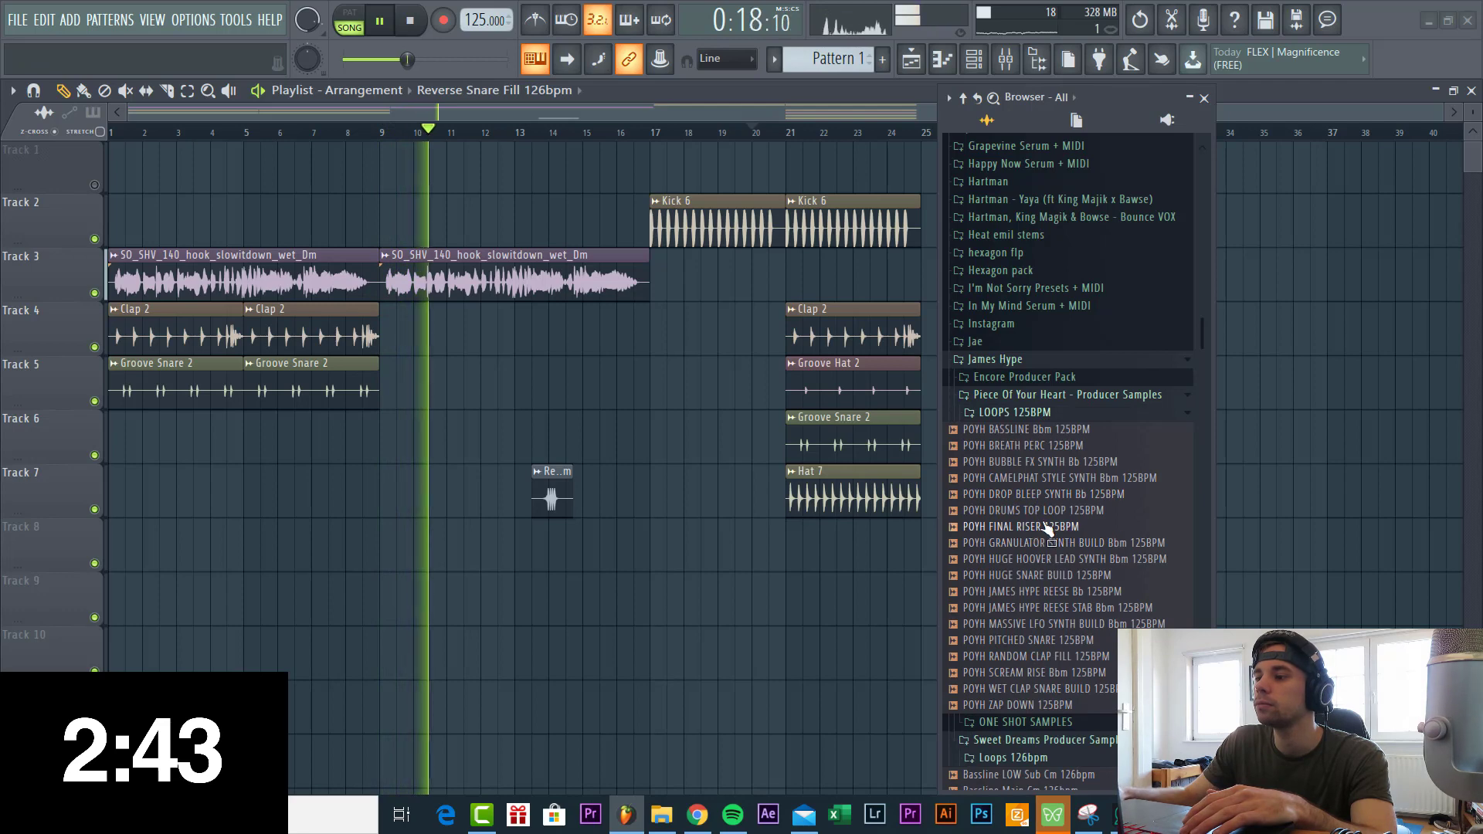
left_click_drag(963, 554, 421, 545)
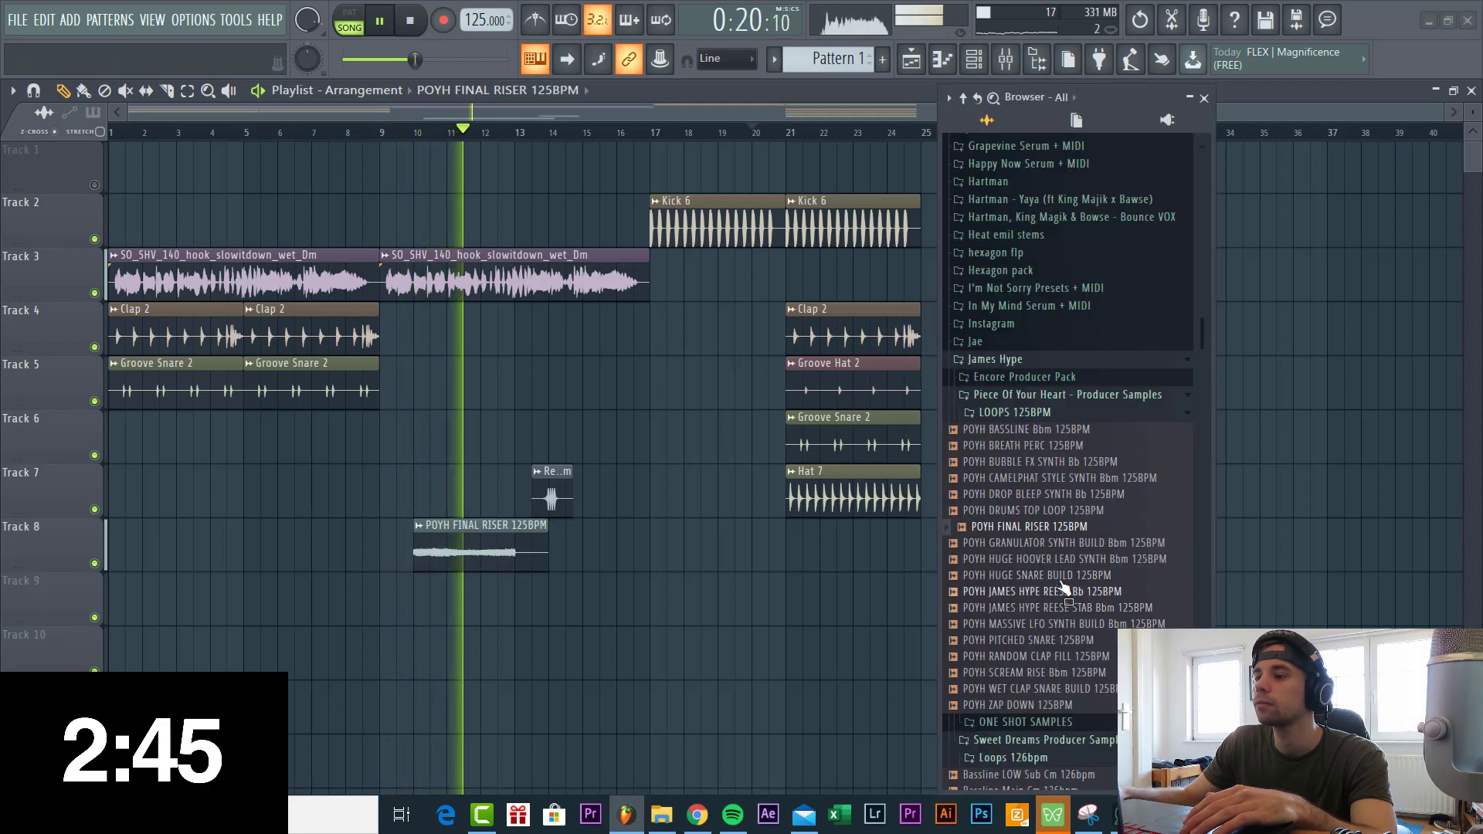
Try POYH HUGE SNARE BUILD on Track 10, delete it, and place POYH PITCHED SNARE on Track 9 at about bar 16.
left_click_drag(541, 641, 488, 653)
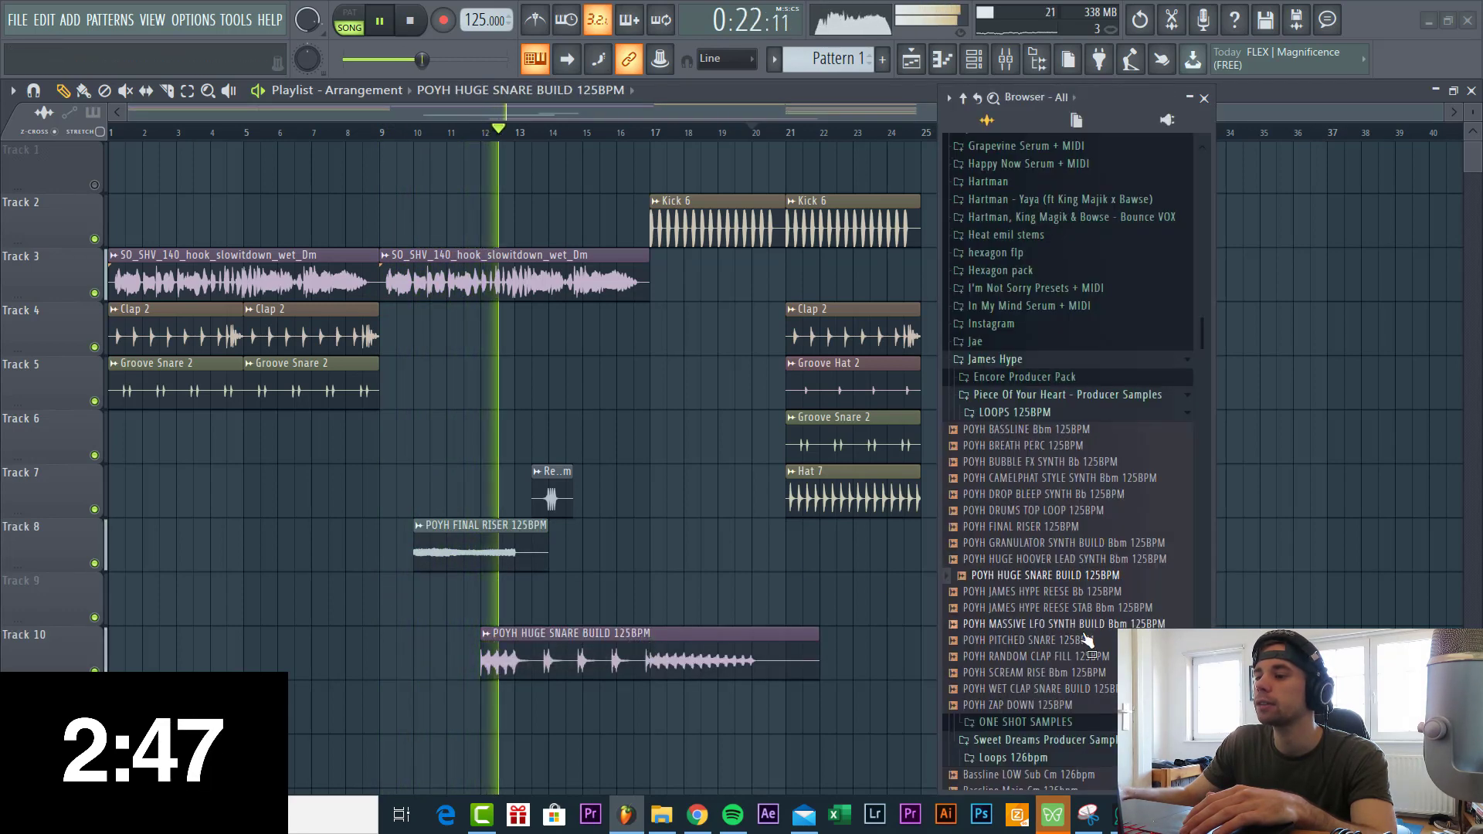
left_click_drag(1065, 638, 623, 602)
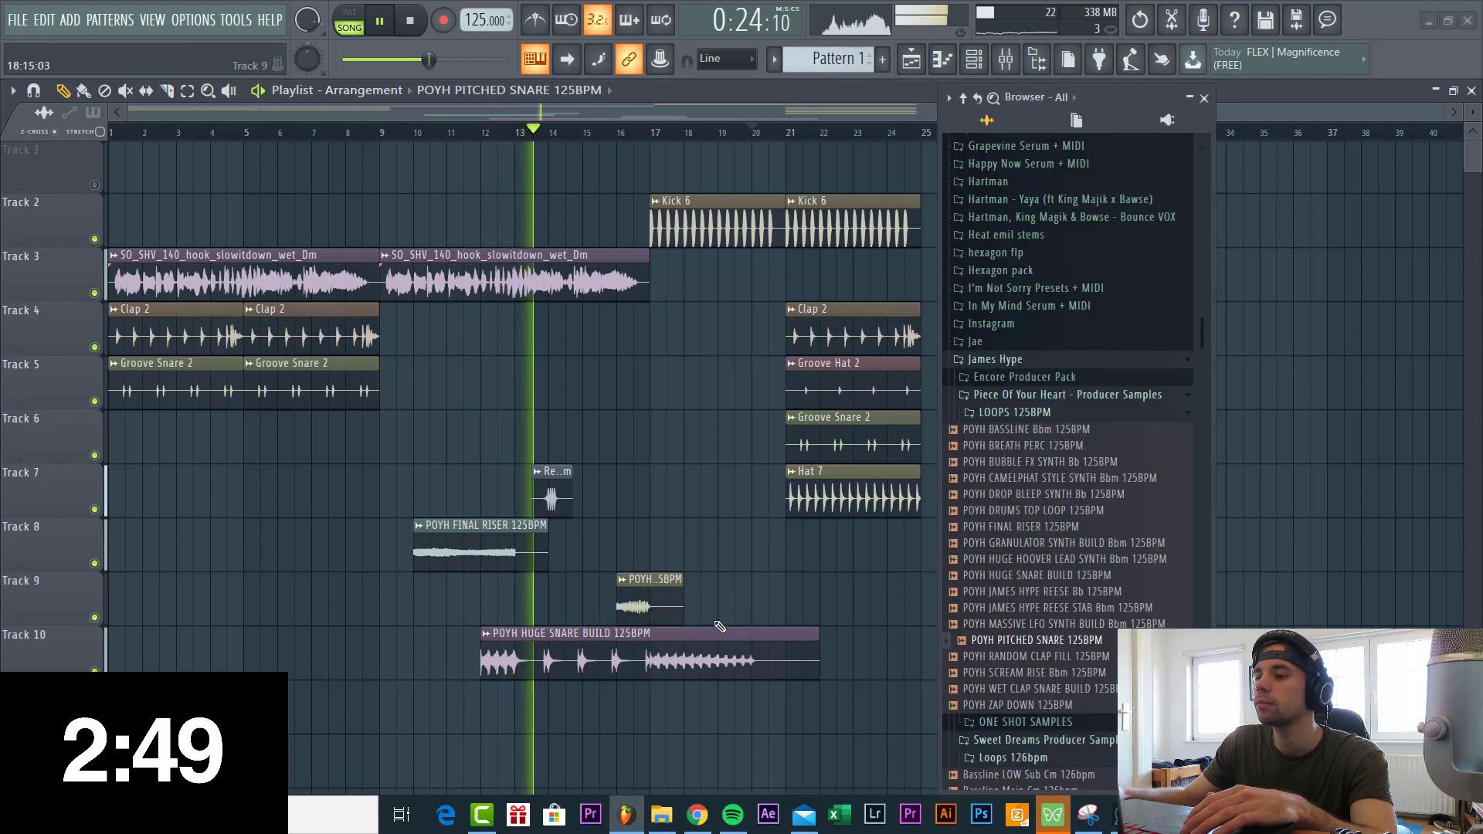
right_click(799, 638)
From the Encore 126 BPM loops, place EN SNARE BUILD UP on Track 10 near bar 11 and EN WAVY RISER on Track 6 near bar 9.
left_click(1024, 376)
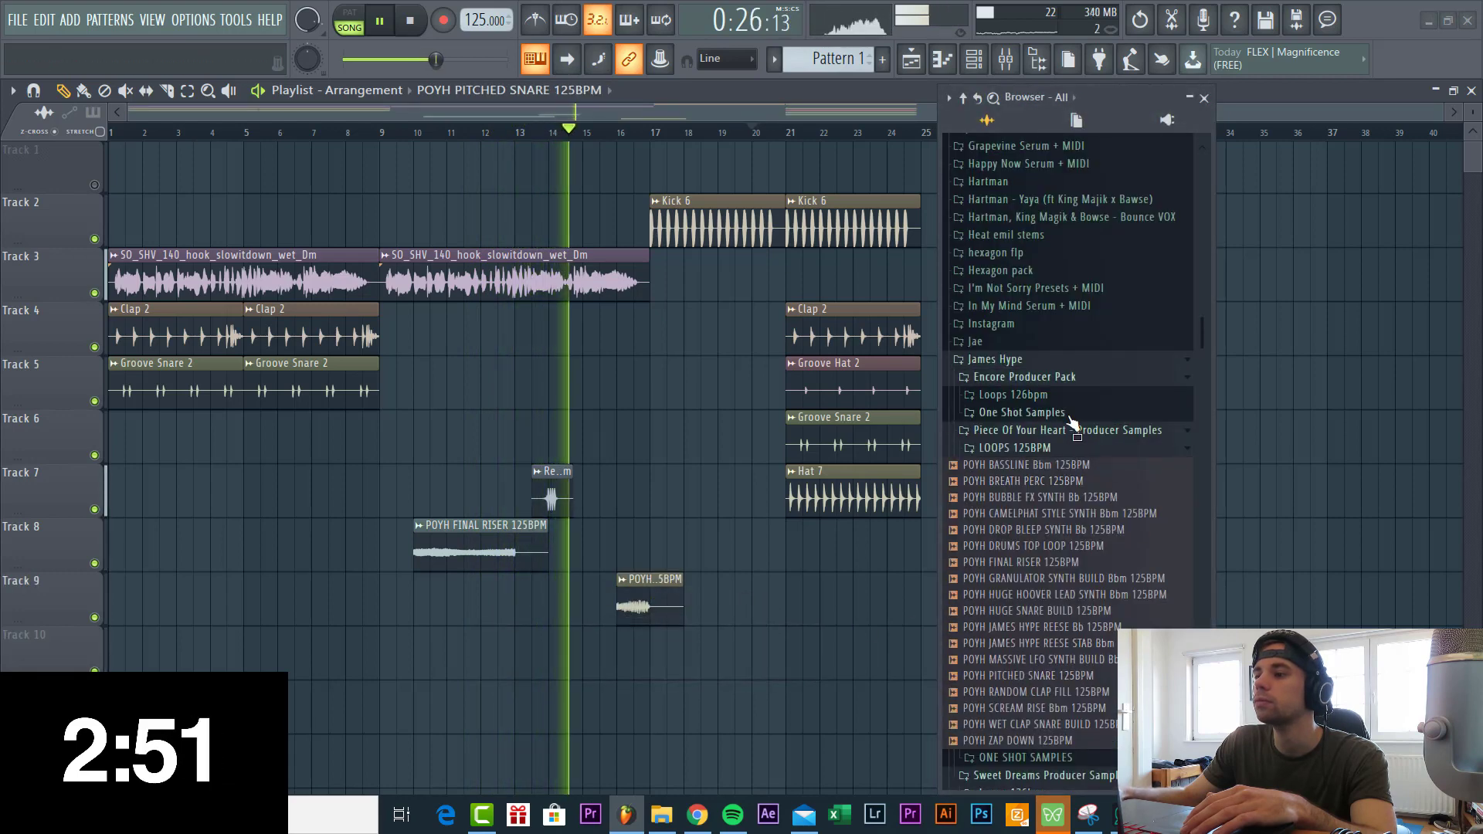
left_click(1014, 394)
left_click_drag(1081, 573, 644, 655)
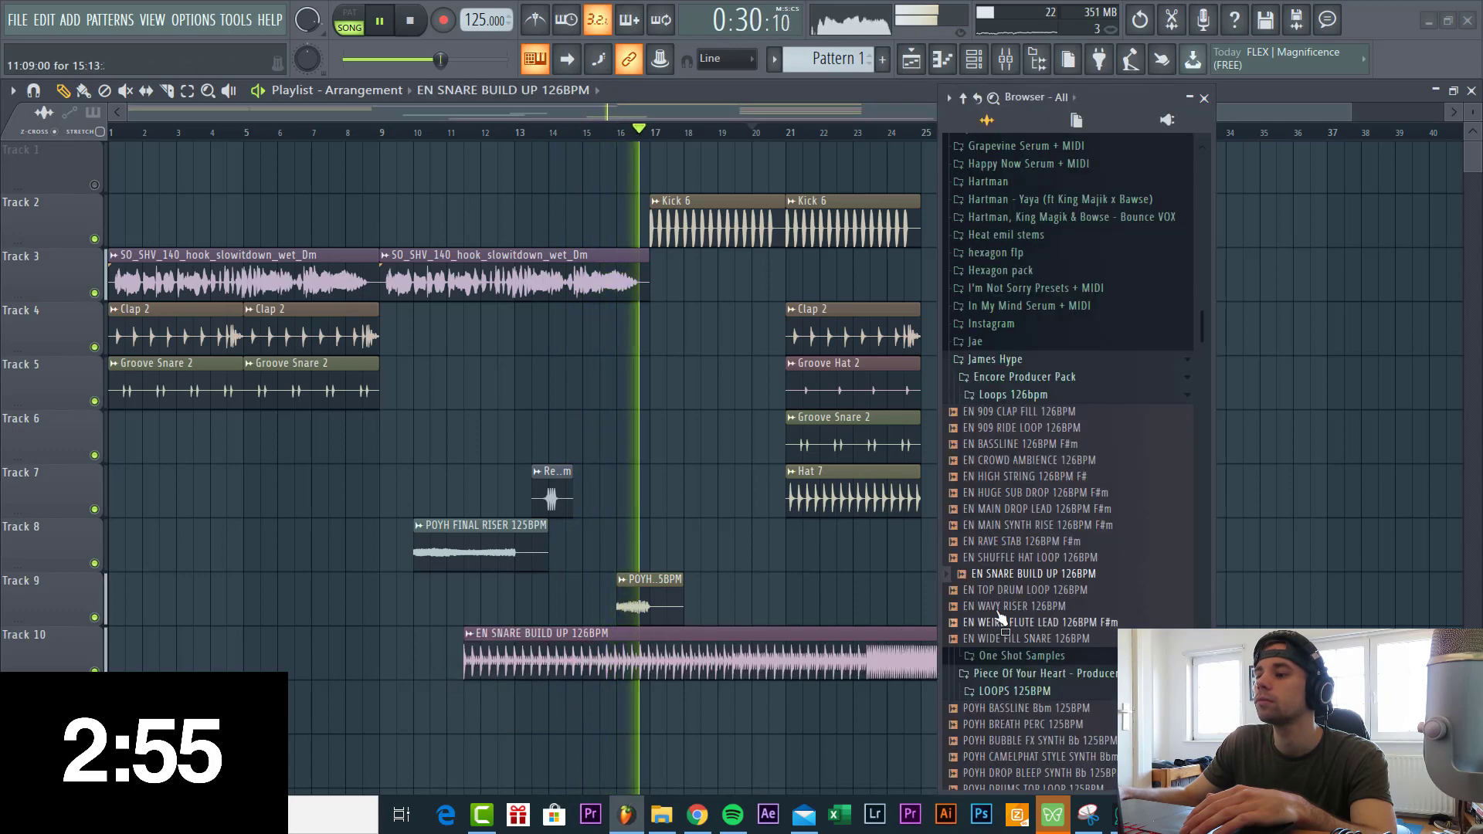
mouse_move(1003, 607)
left_mouse_down()
mouse_move(653, 570)
mouse_move(355, 455)
mouse_move(408, 424)
left_mouse_up()
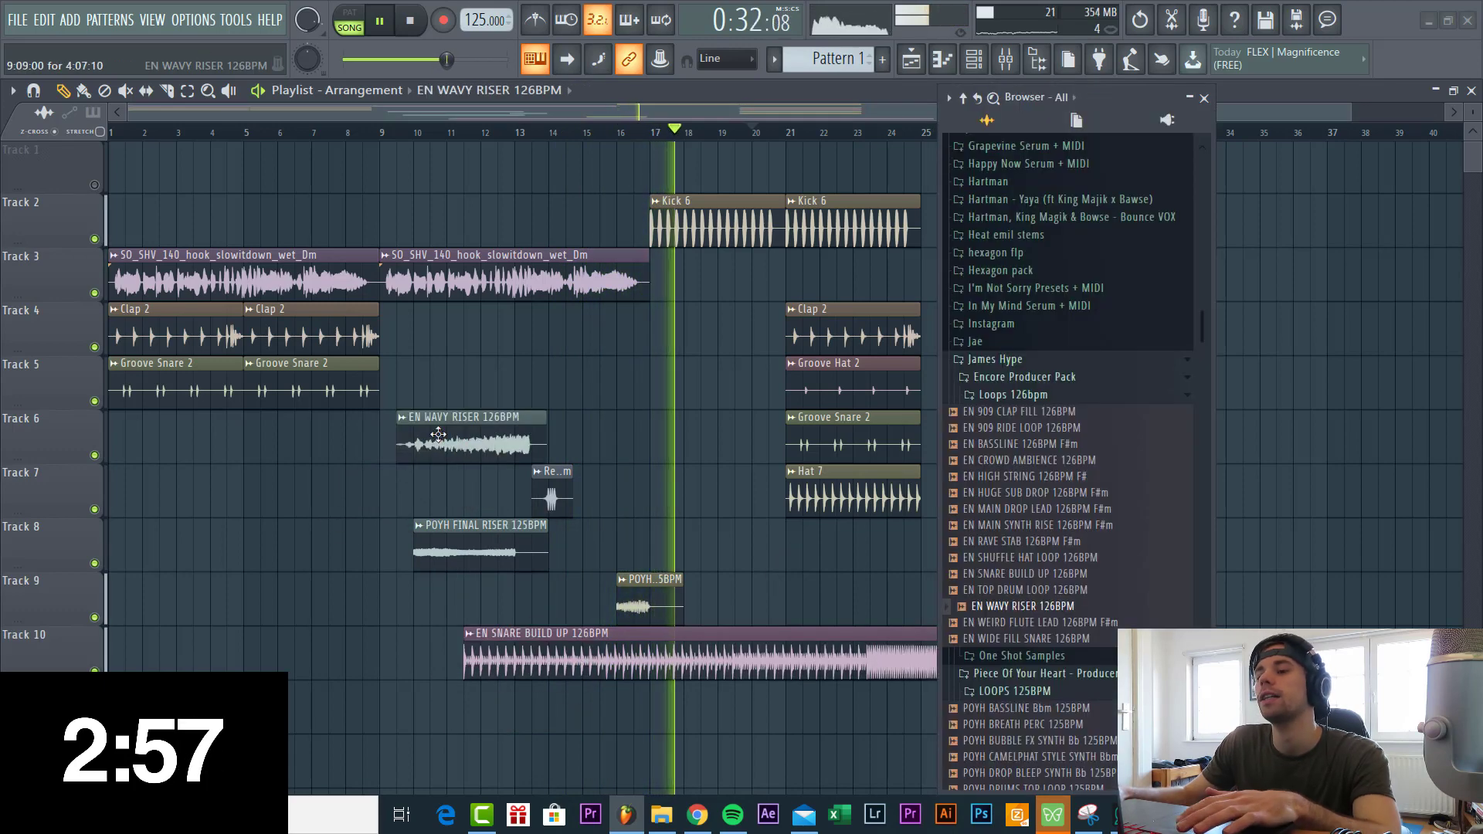
Fit the EN WAVY RISER clip to the project tempo by entering its original tempo as 126 BPM.
left_click(403, 422)
left_click(598, 517)
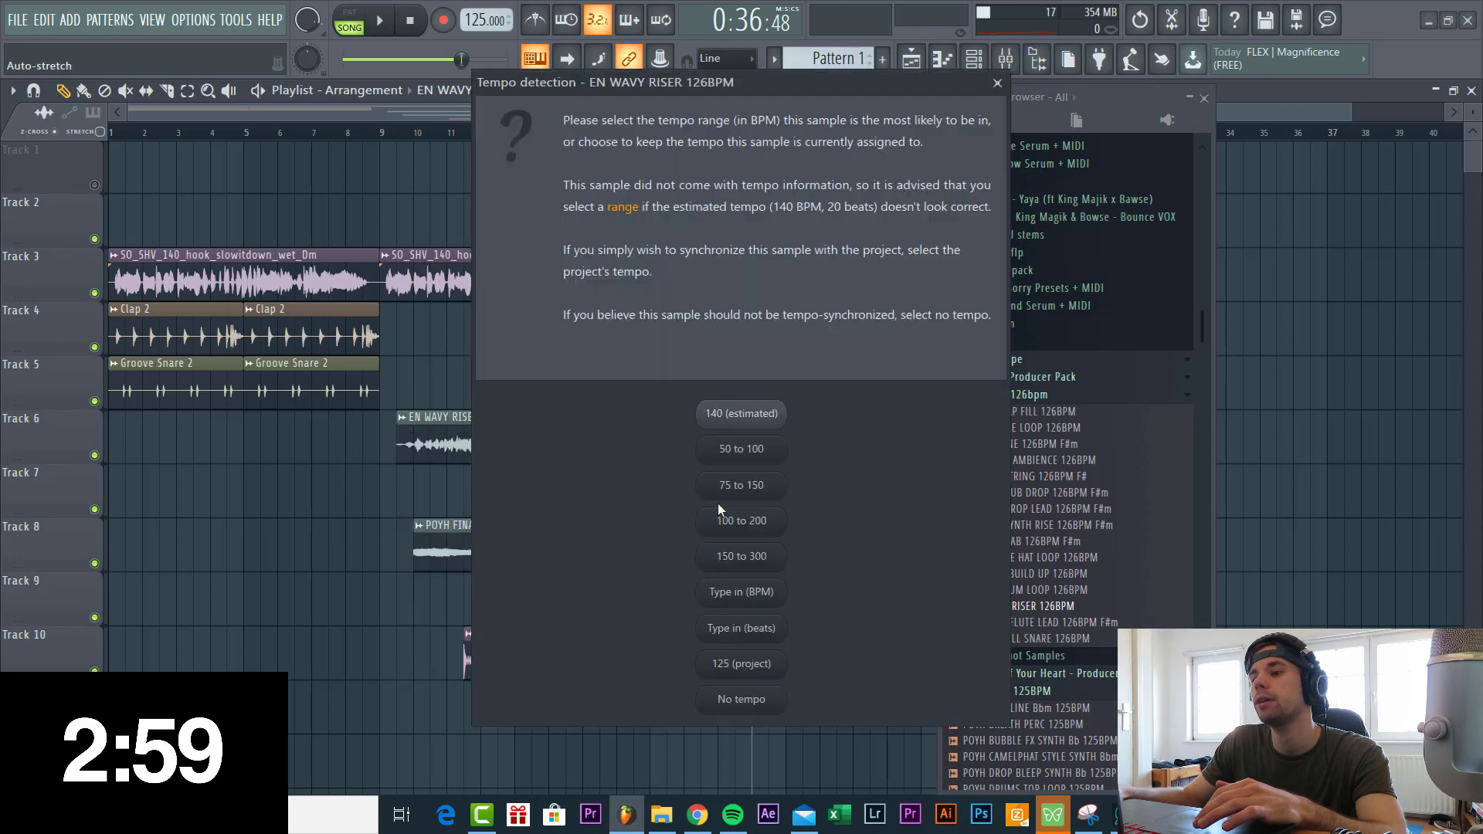
left_click(739, 597)
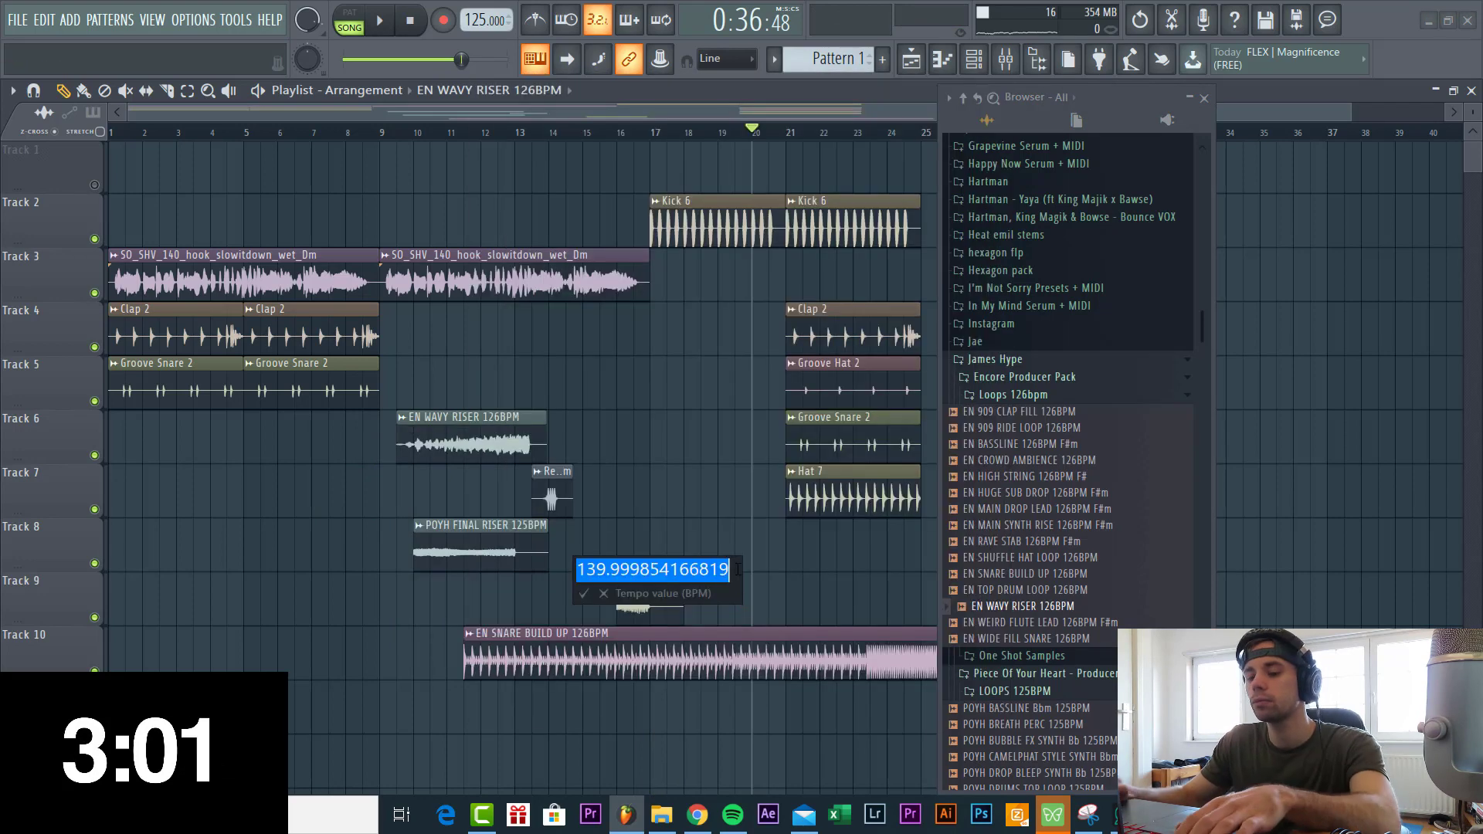
type("126")
key("Return")
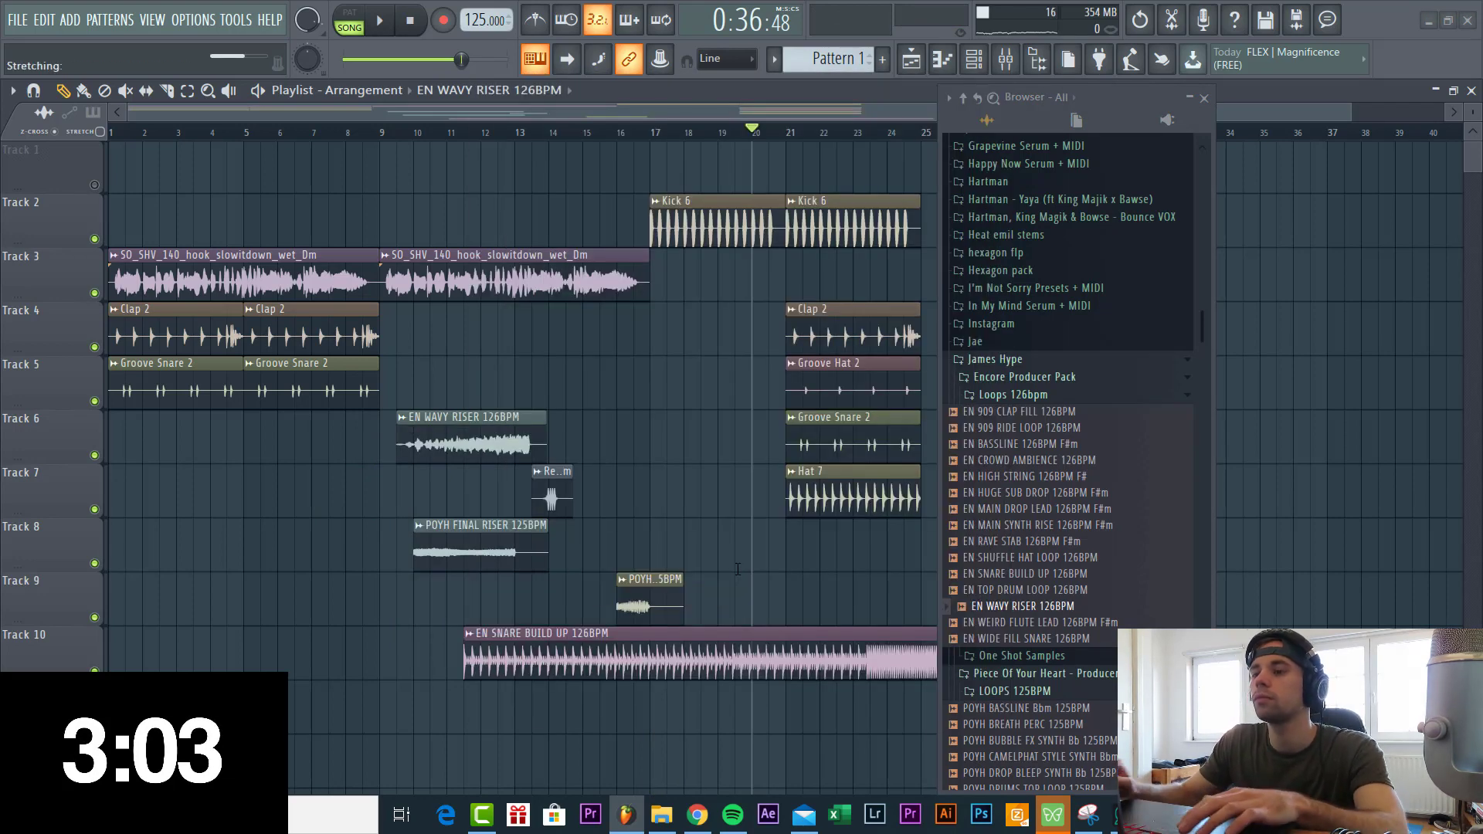
Shift the EN WAVY RISER clip on Track 6 to end at bar 17 and play the build-up from about bar 14.
left_click(568, 139)
key("space")
scroll(642, 596, "up", 4)
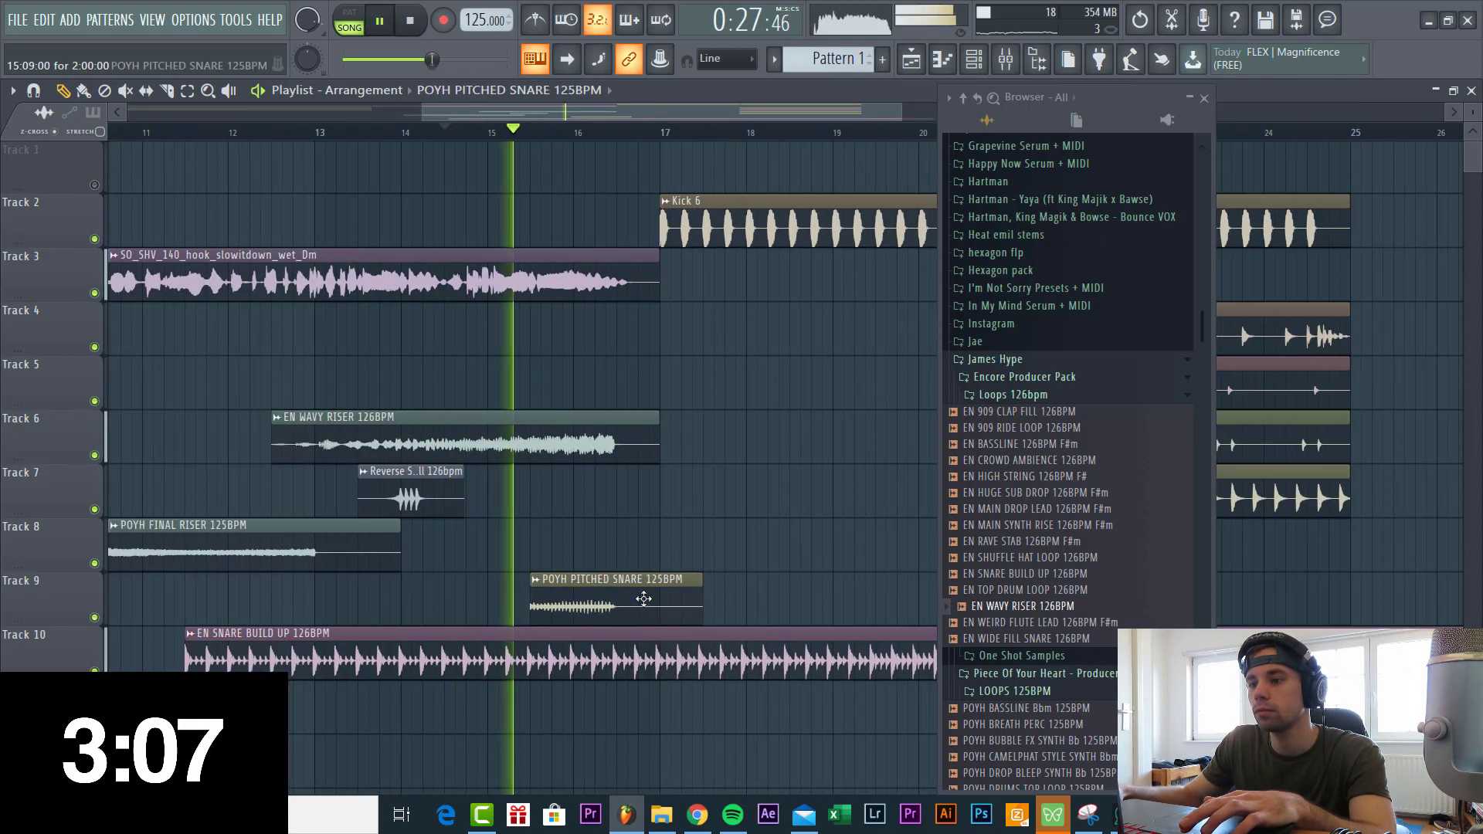
Move POYH PITCHED SNARE to Track 8 and POYH FINAL RISER to Track 9, with both clips ending at bar 17.
left_click_drag(645, 598, 597, 538)
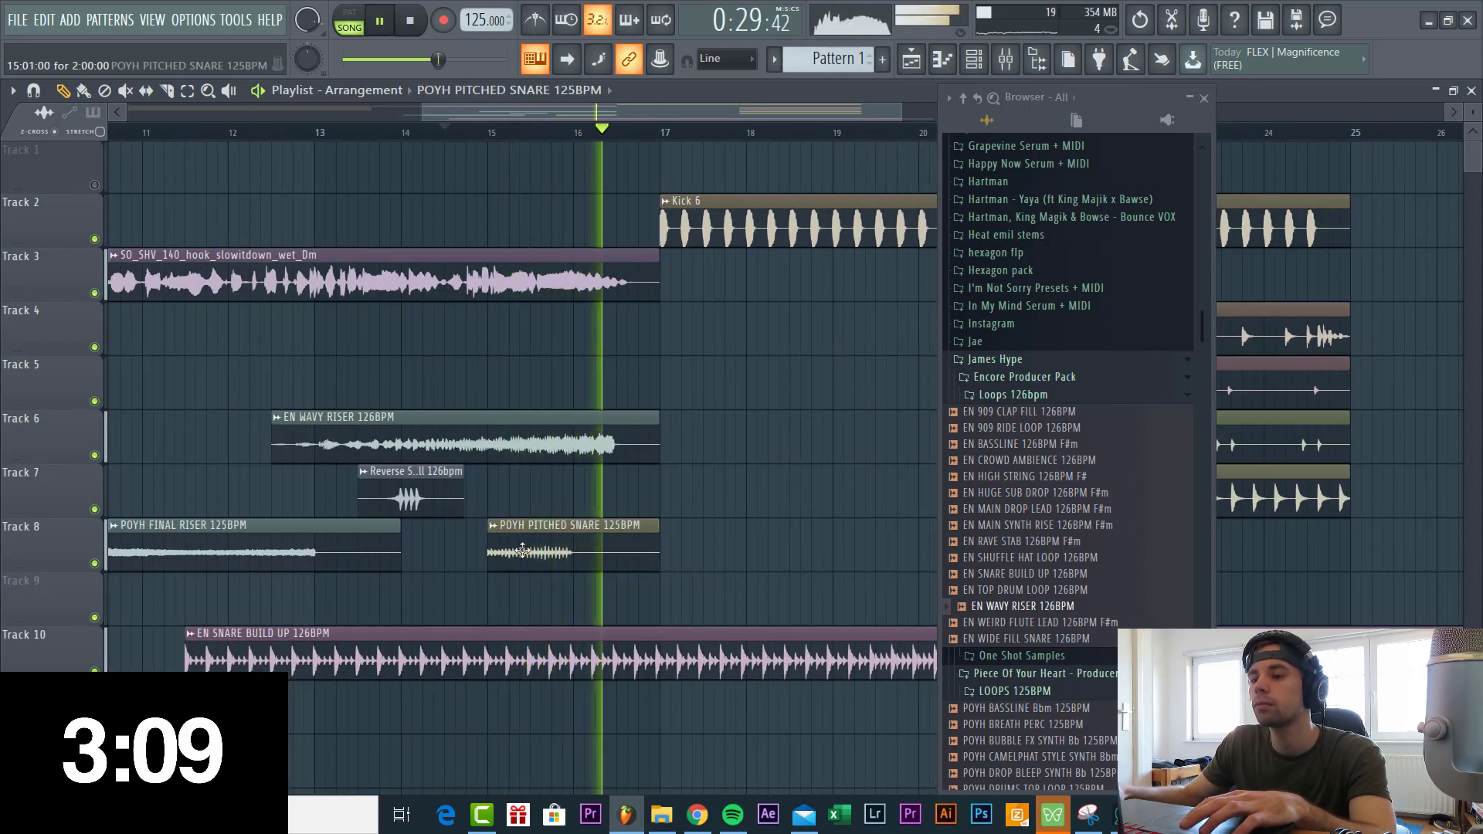
scroll(492, 533, "down", 3)
left_click_drag(390, 553, 555, 606)
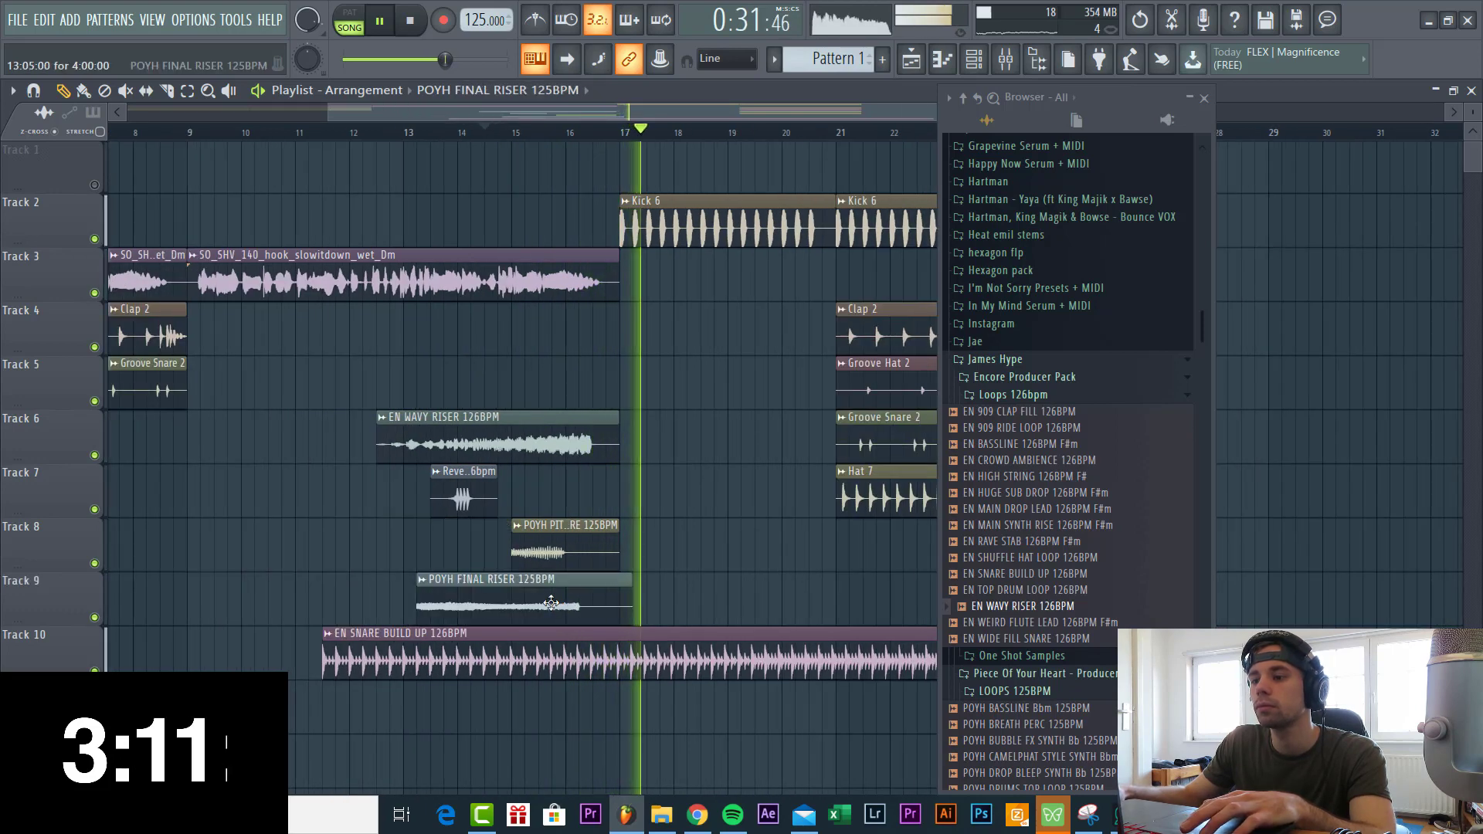
Fit the EN SNARE BUILD UP clip on Track 10 to the project tempo with an original tempo of 126 BPM.
left_click(327, 633)
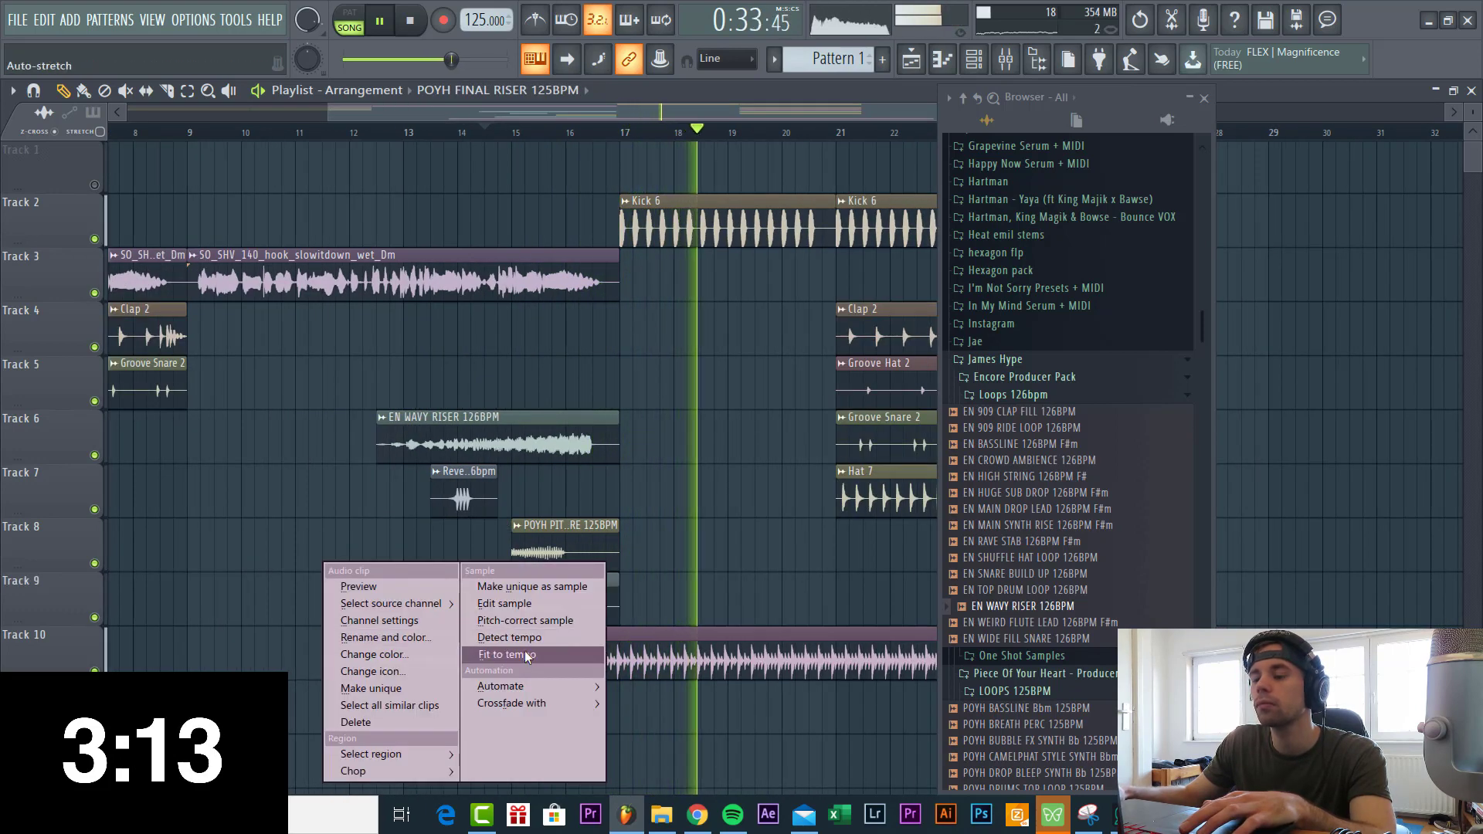
left_click(546, 655)
left_click(730, 608)
type("126")
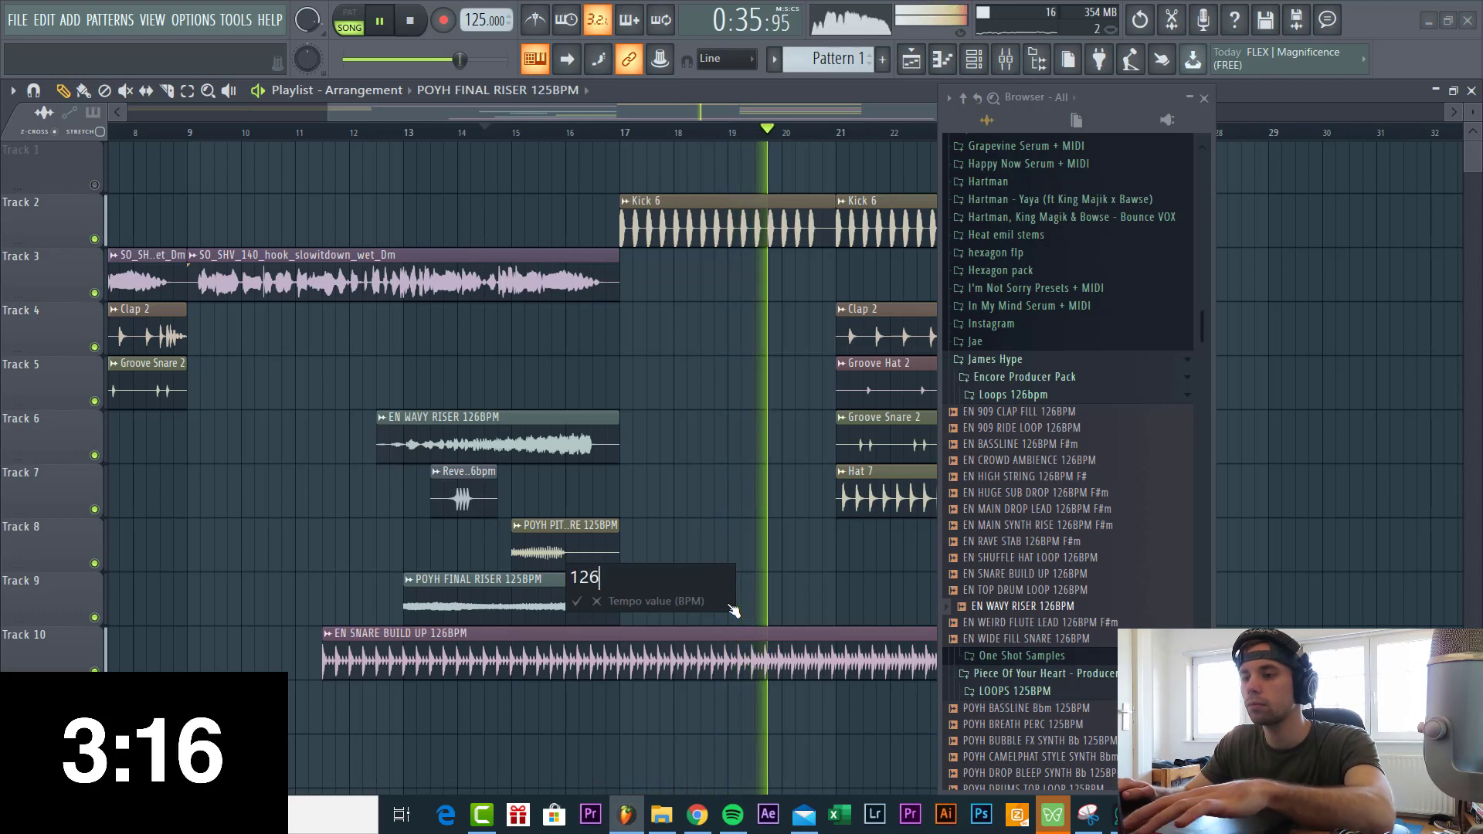
key("Return")
Shift the EN SNARE BUILD UP clip on Track 10 to end at bar 17 and cut away everything before bar 9.
scroll(669, 629, "down", 3)
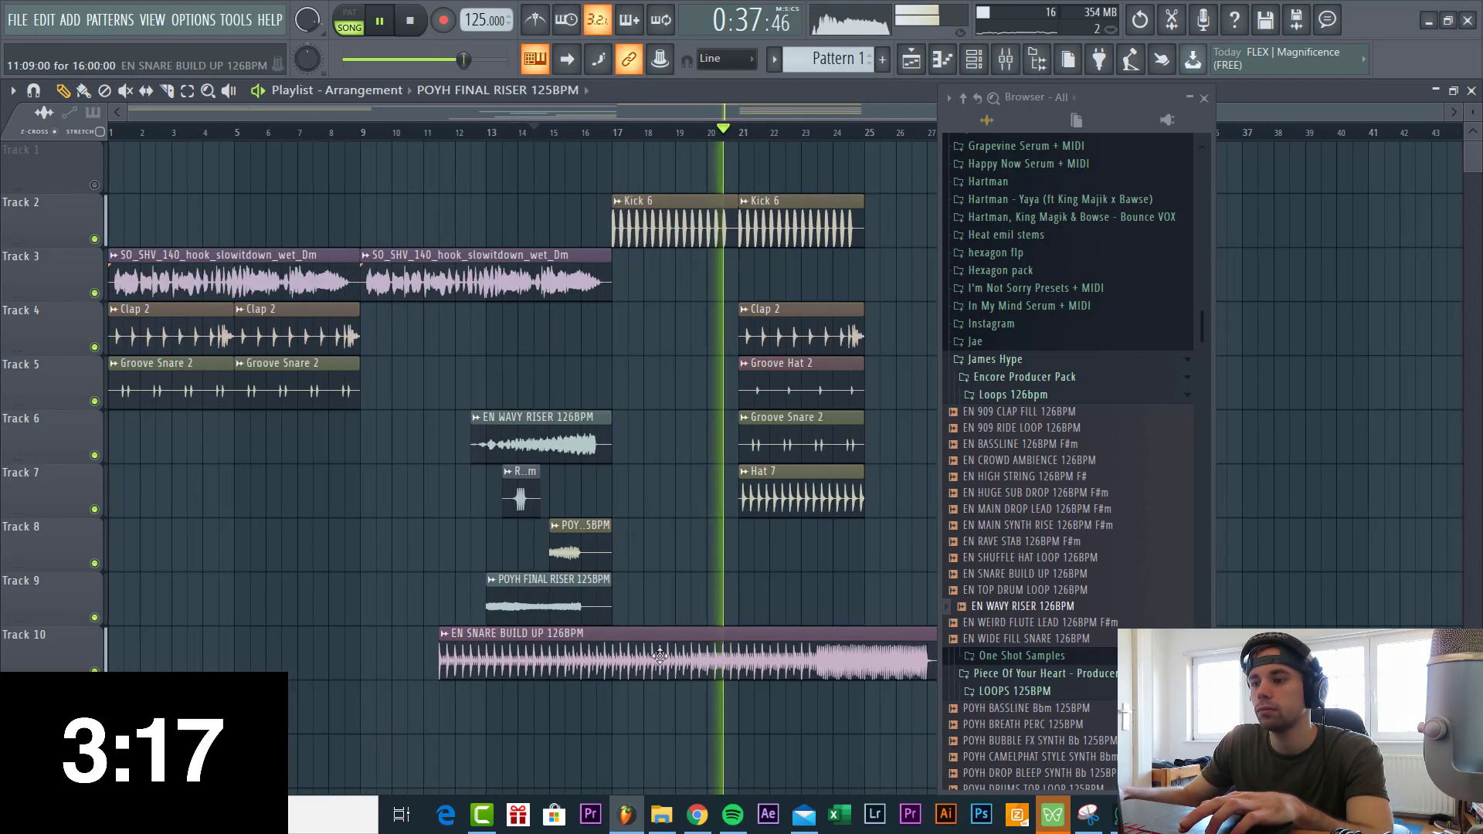
left_click_drag(670, 649, 344, 653)
key("space")
key("space")
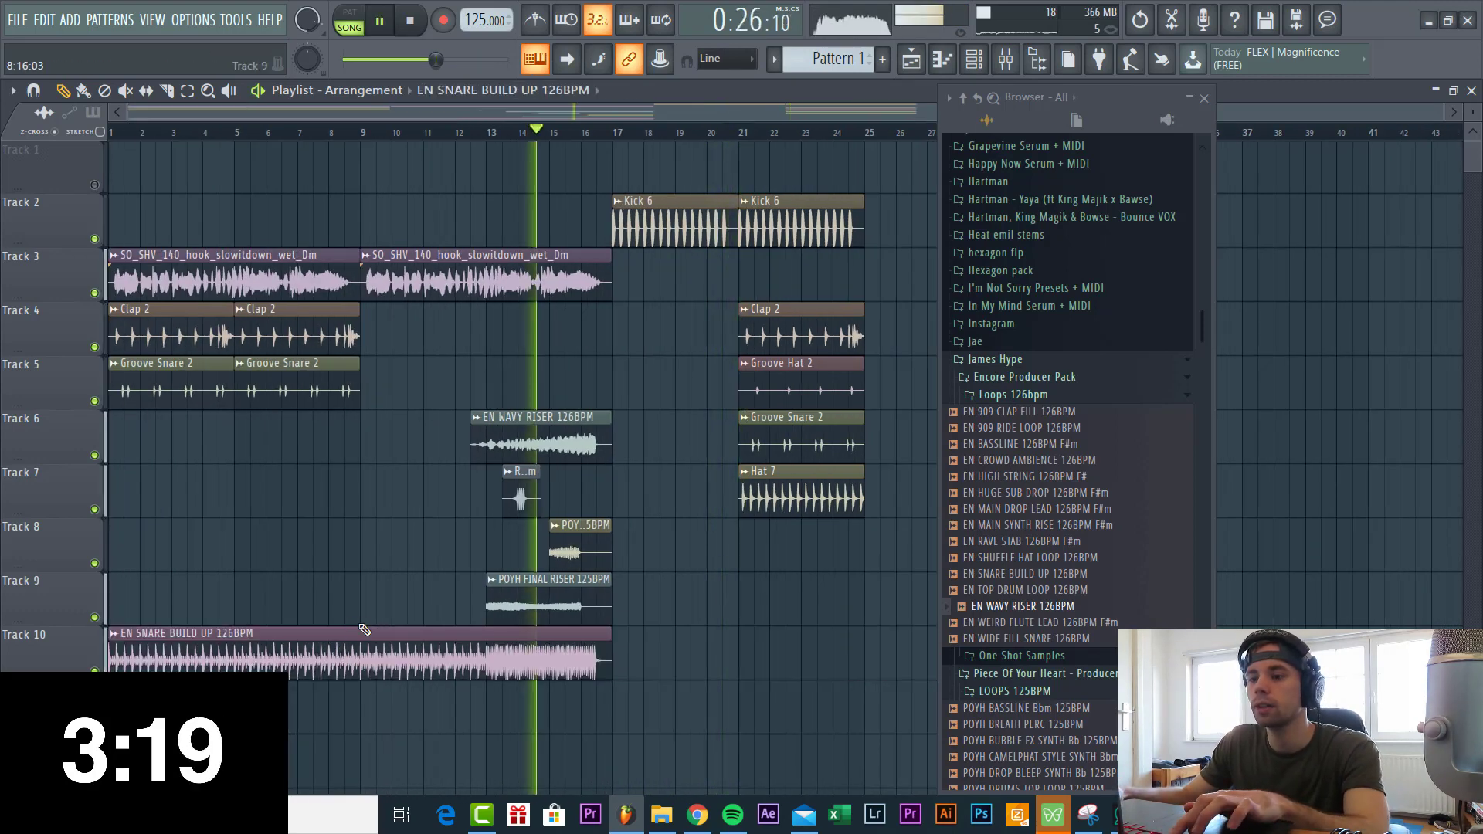
key("space")
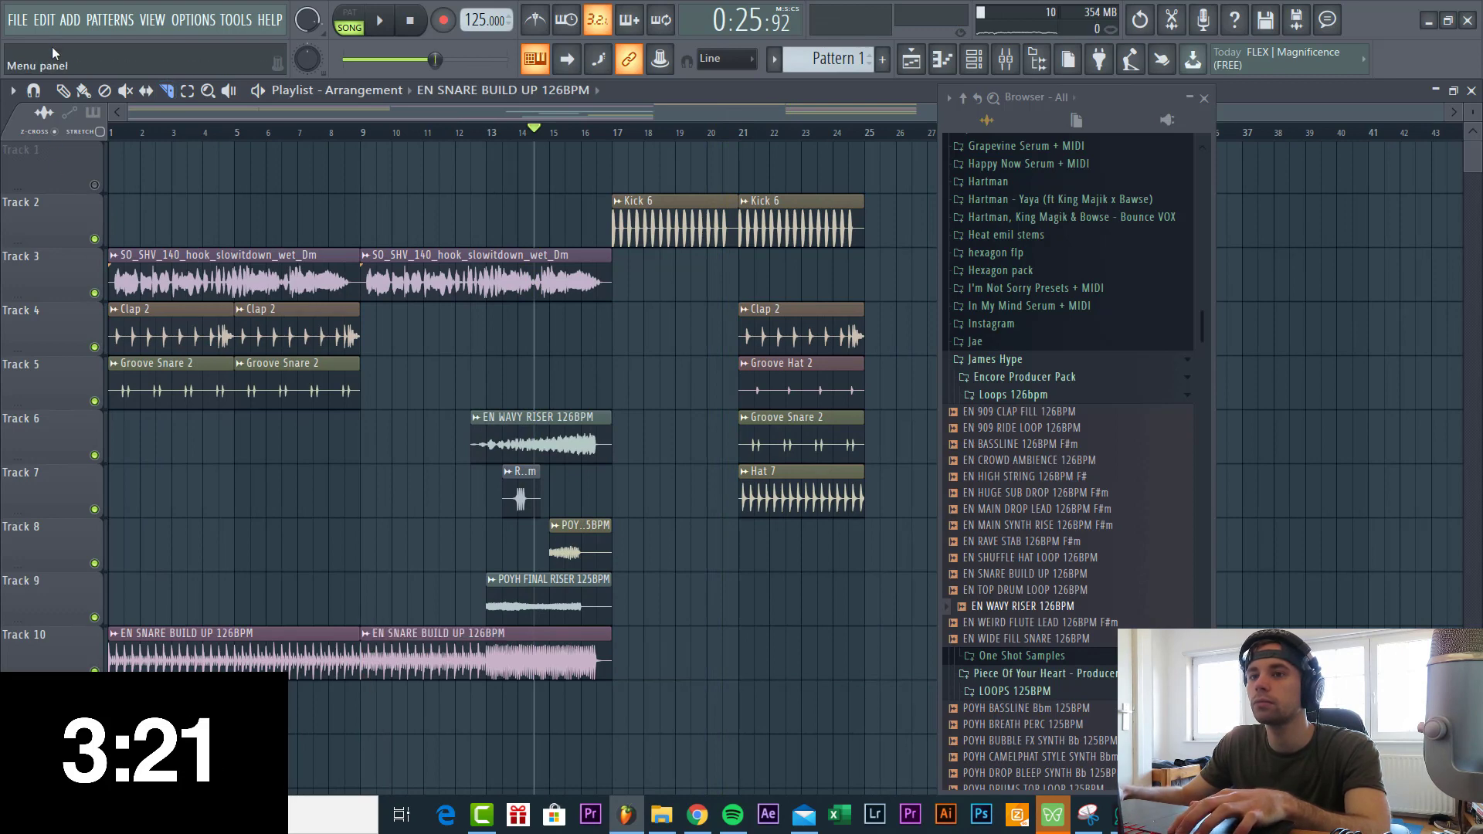
right_click(329, 658)
Create a channel volume automation clip for EN SNARE BUILD UP and place it on the track below the clip, near bar 9.
double_click(433, 657)
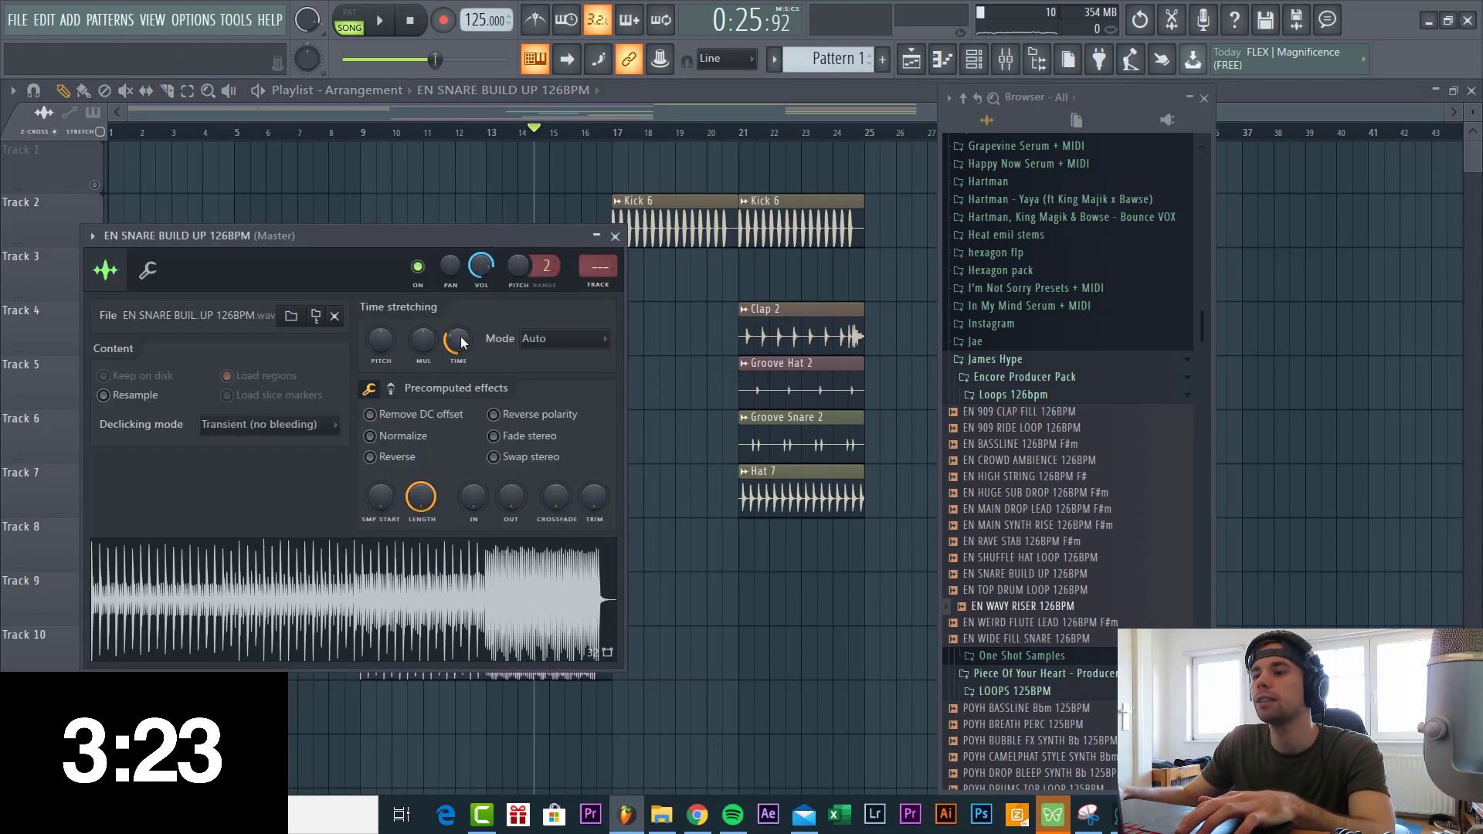
right_click(473, 267)
left_click(540, 380)
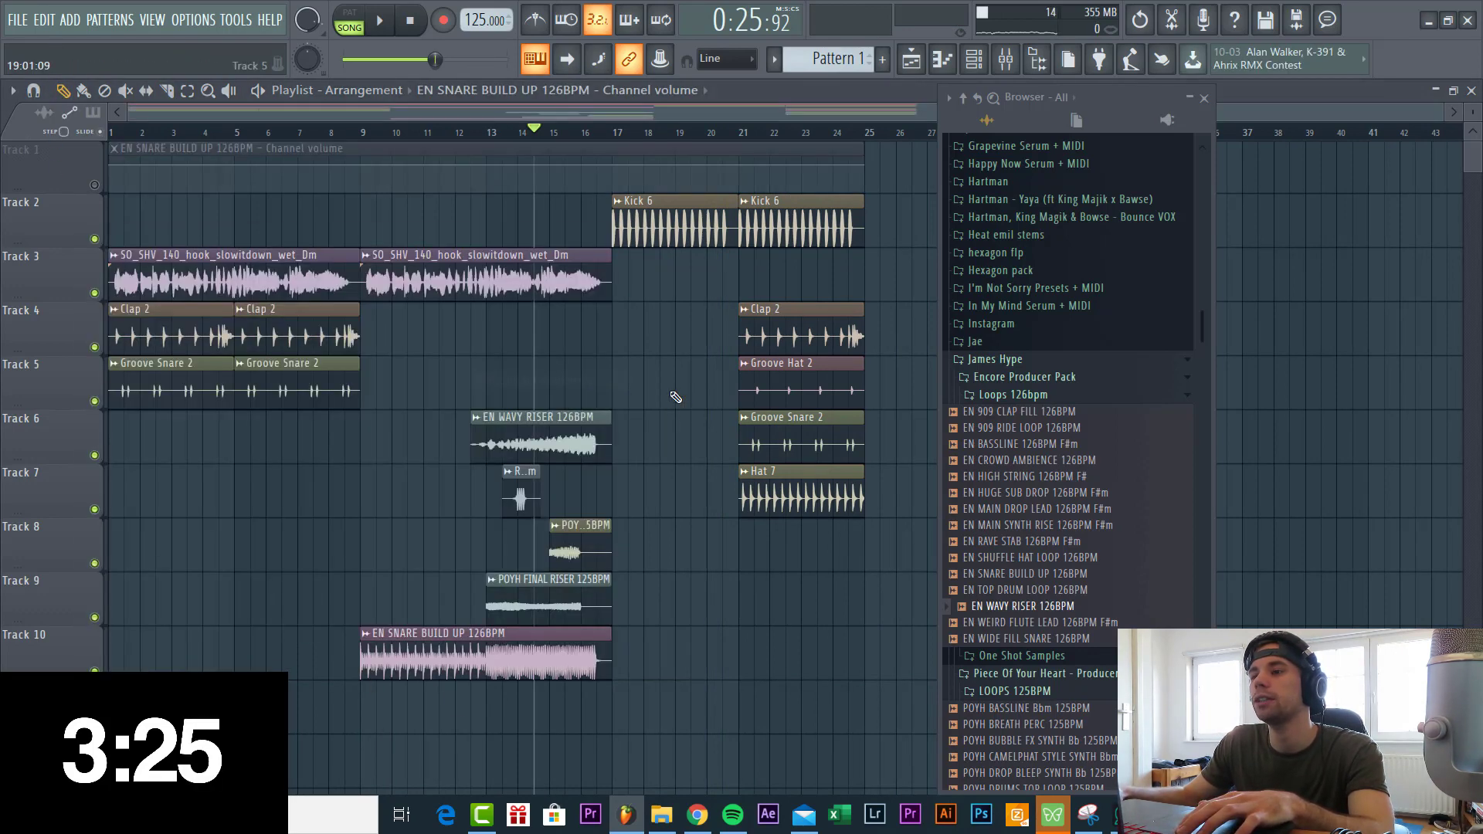
left_click_drag(415, 151, 621, 710)
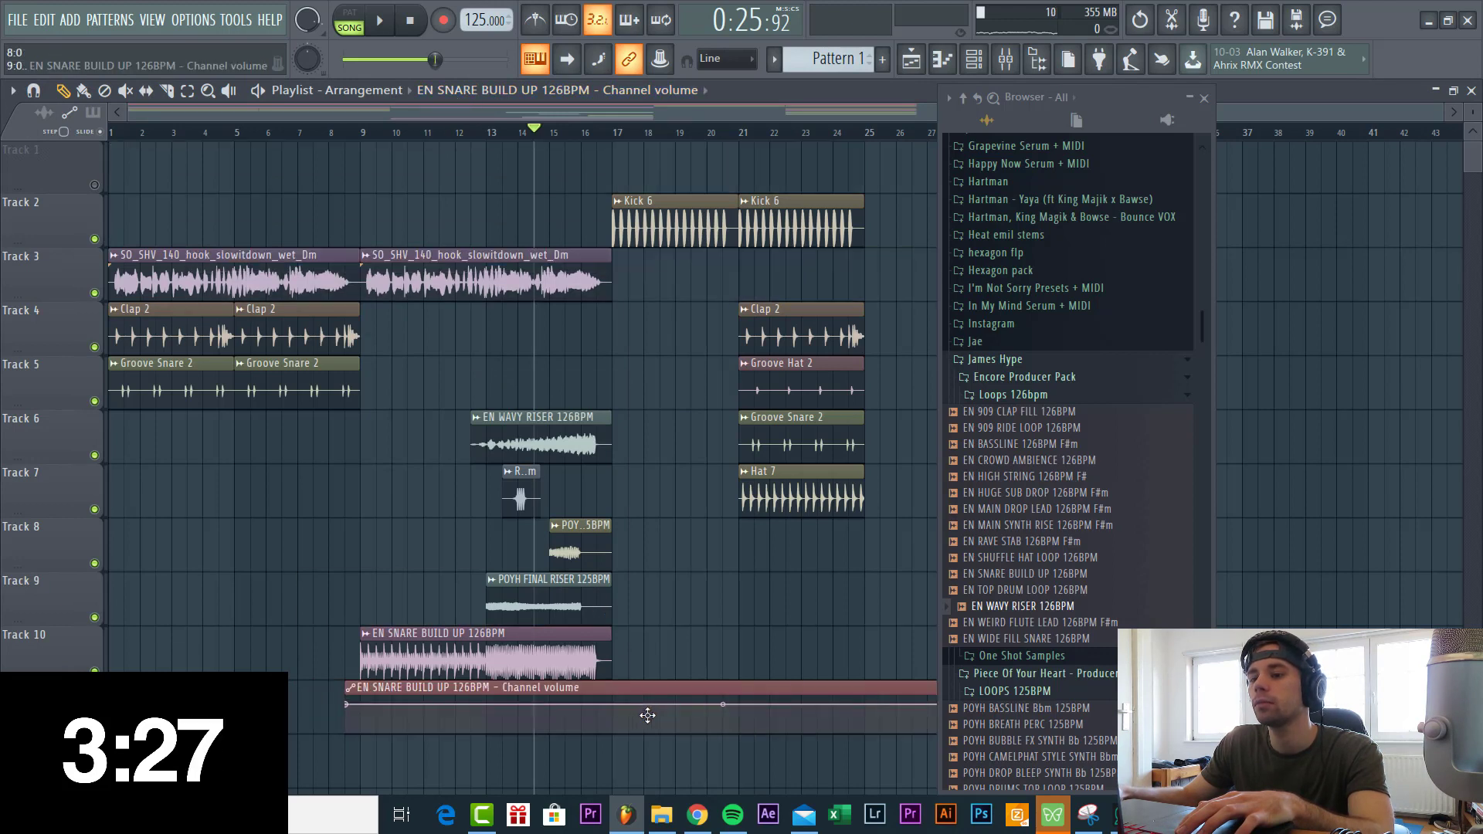
Shape the snare build-up volume automation as a rise from near zero at bar 9 to 78% at bar 17.
right_click(360, 706)
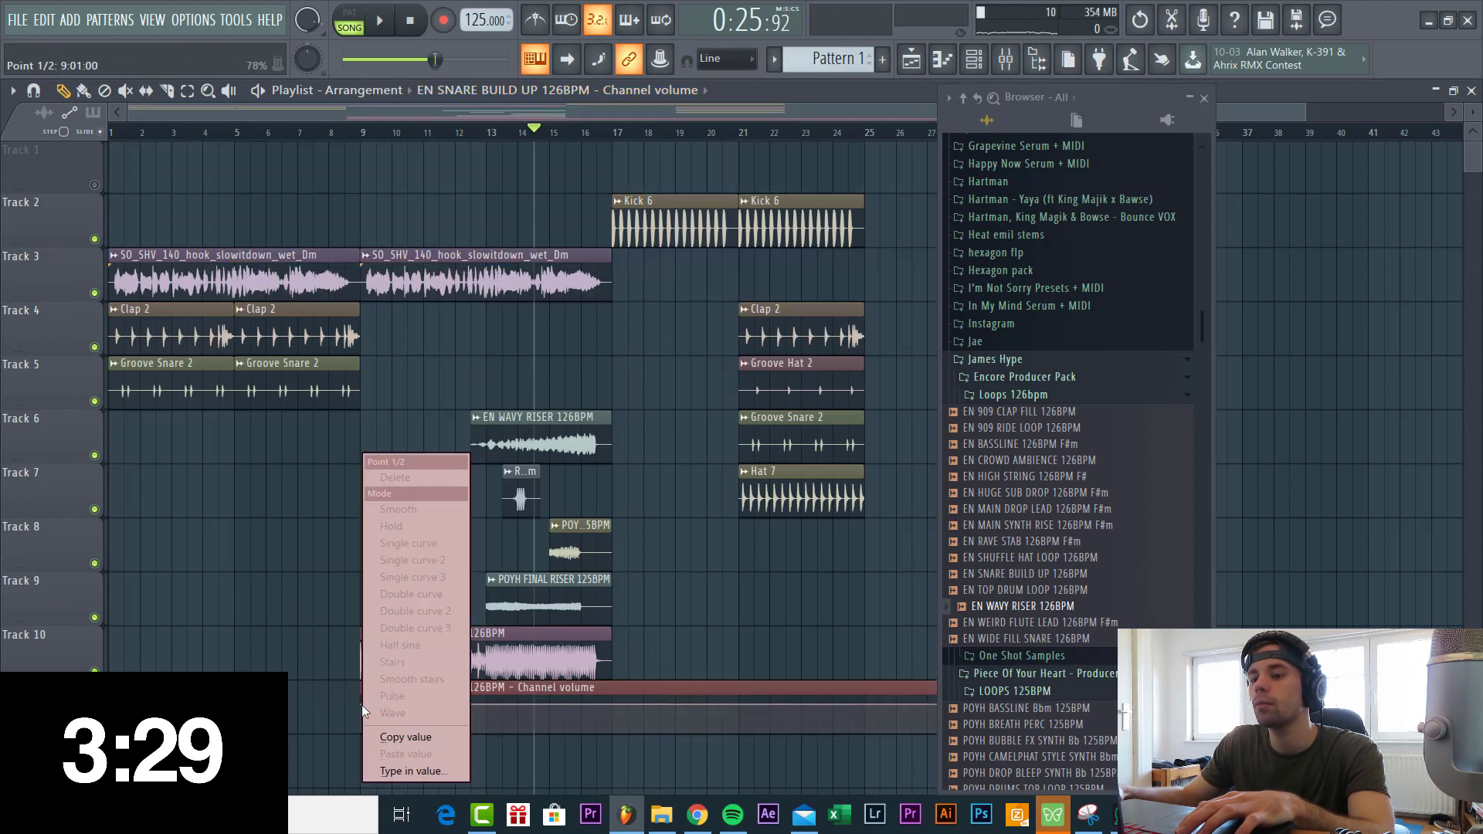
left_click(394, 737)
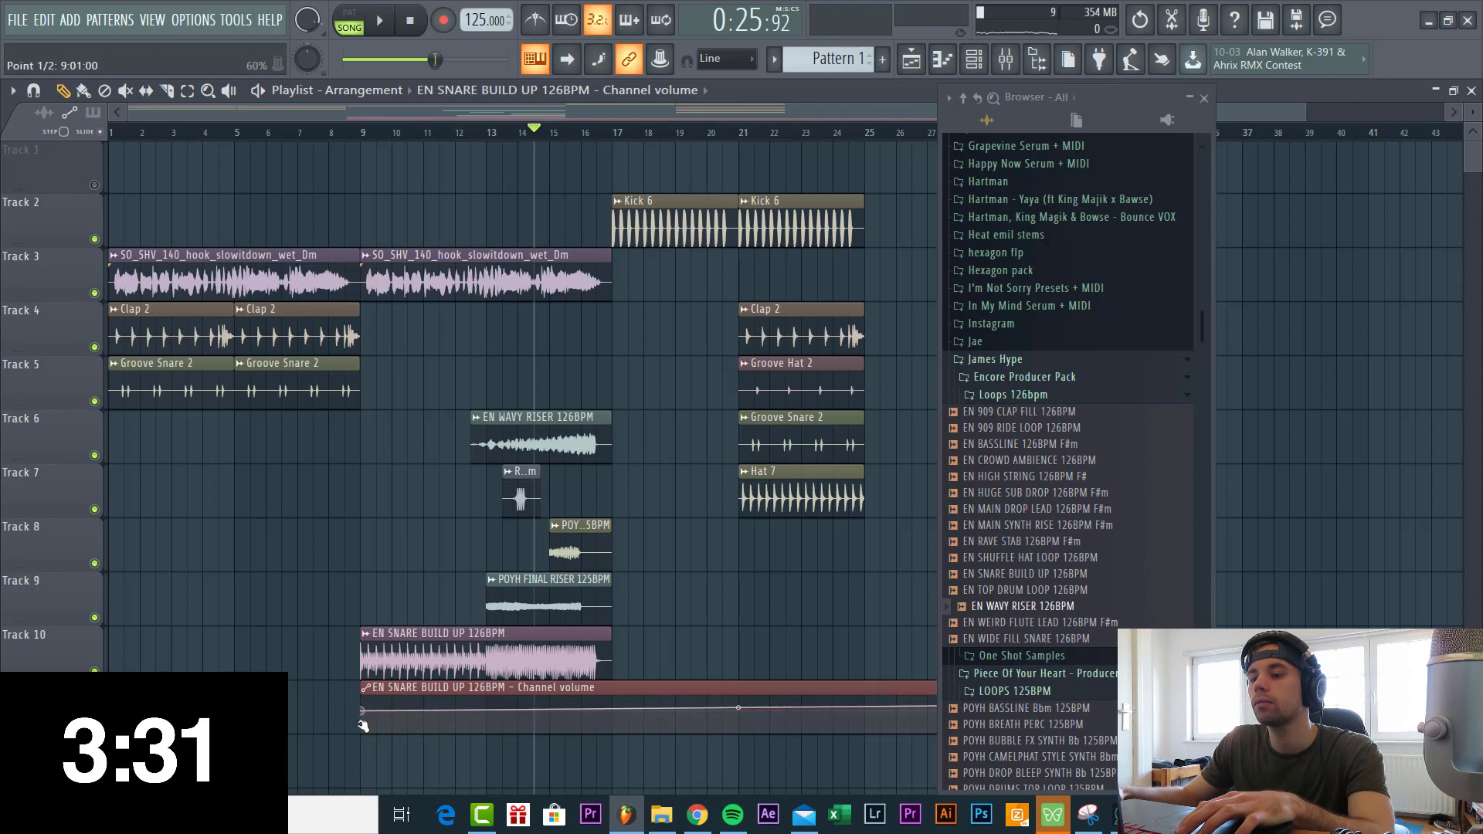
left_click_drag(362, 726, 592, 749)
right_click(611, 713)
left_click(657, 754)
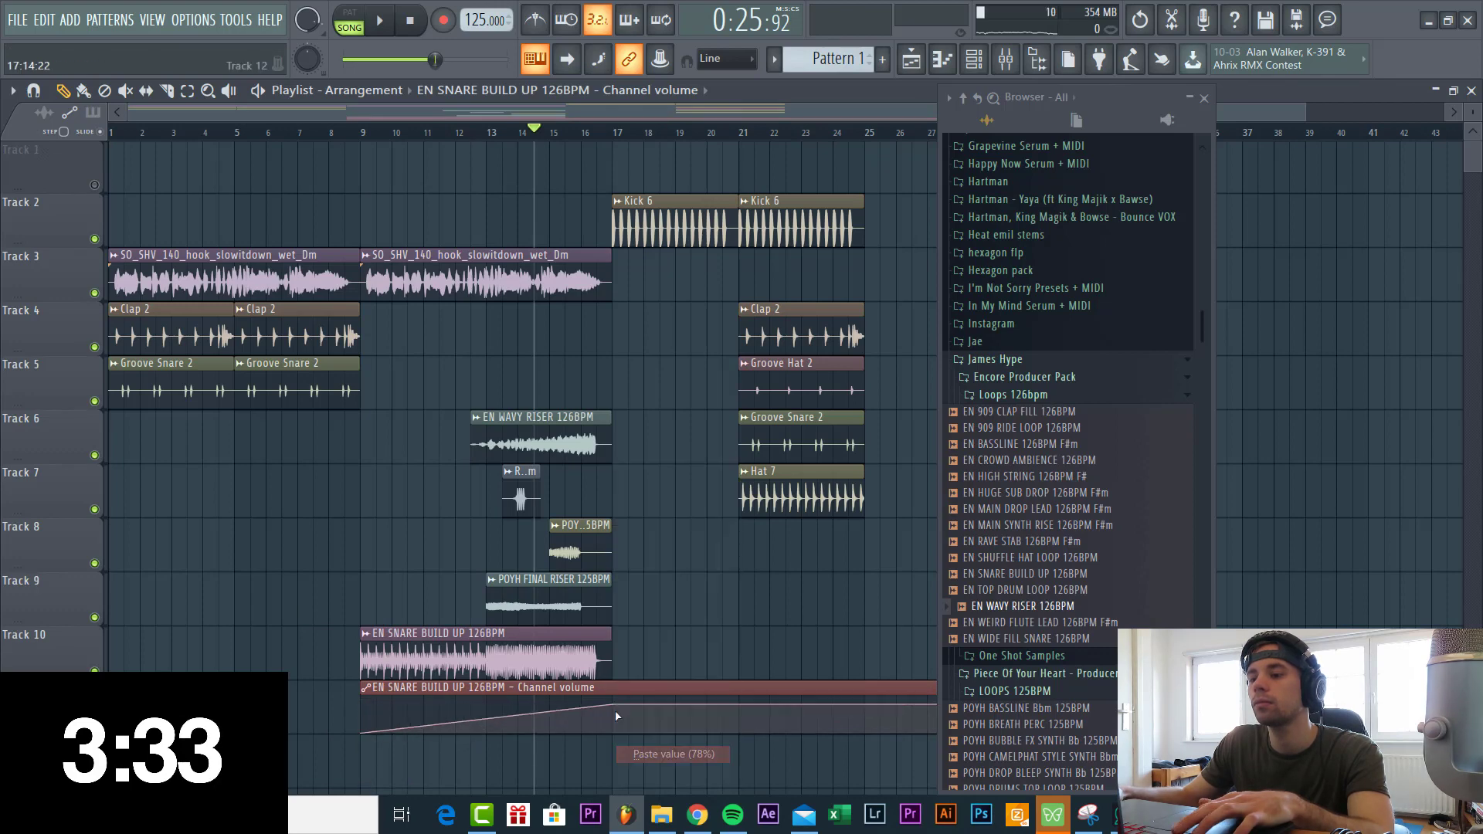
Play the build-up, open the EN WAVY RISER channel settings, and delete the Reverse Snare Fill clip from Track 7.
key("space")
scroll(519, 494, "down", 1)
double_click(531, 436)
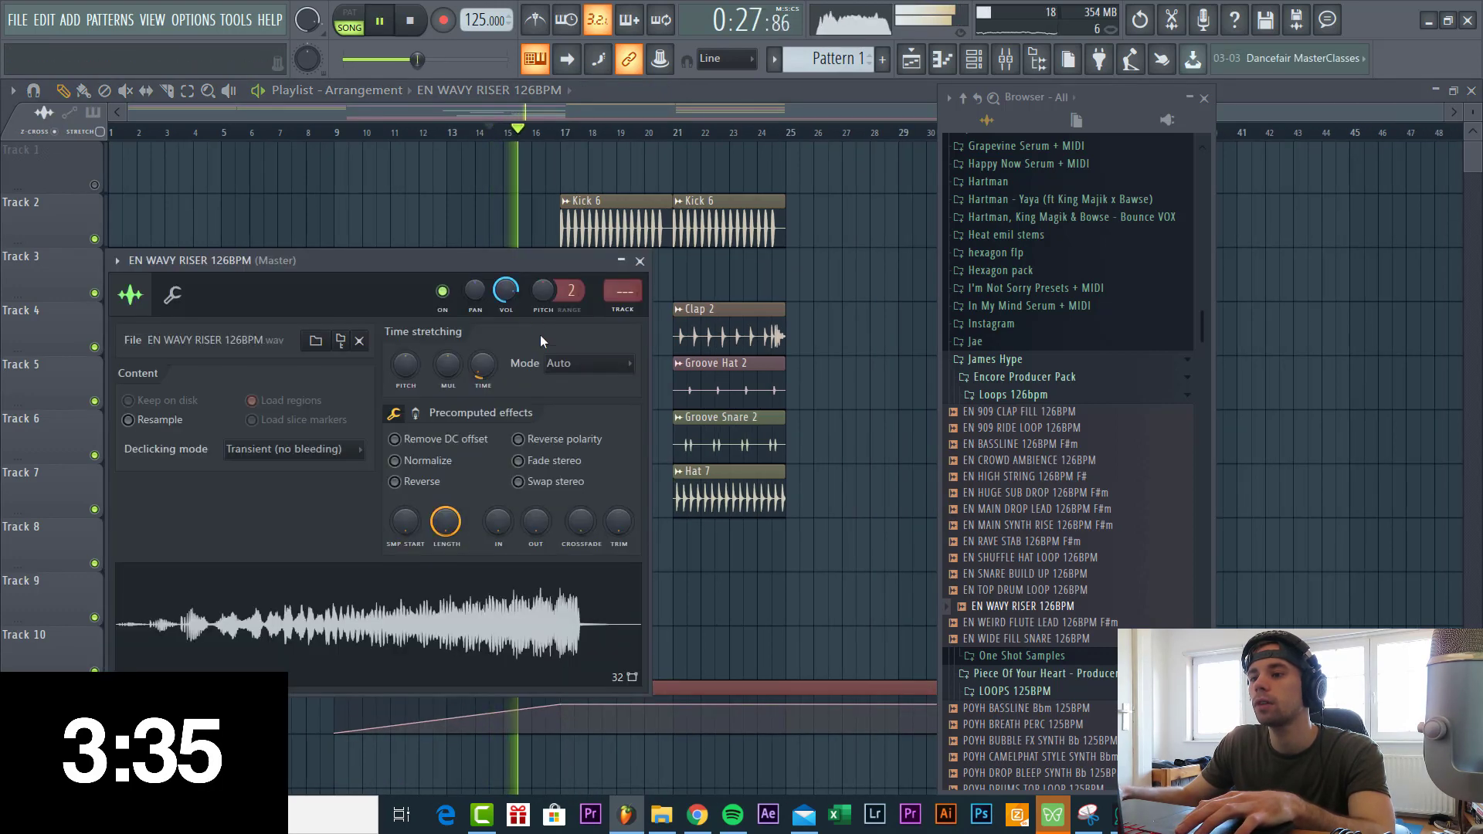
right_click(666, 557)
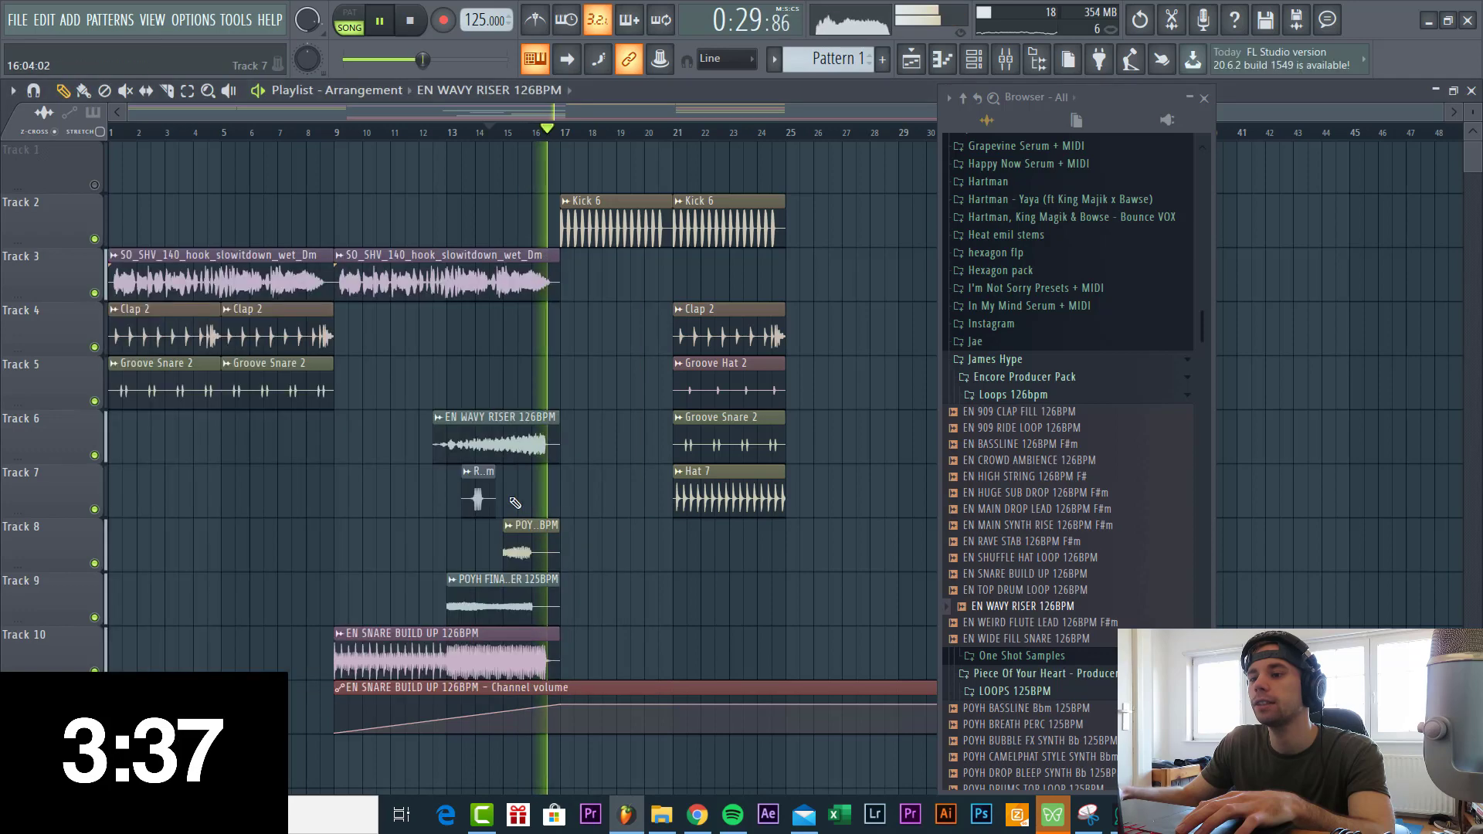
double_click(479, 498)
right_click(731, 537)
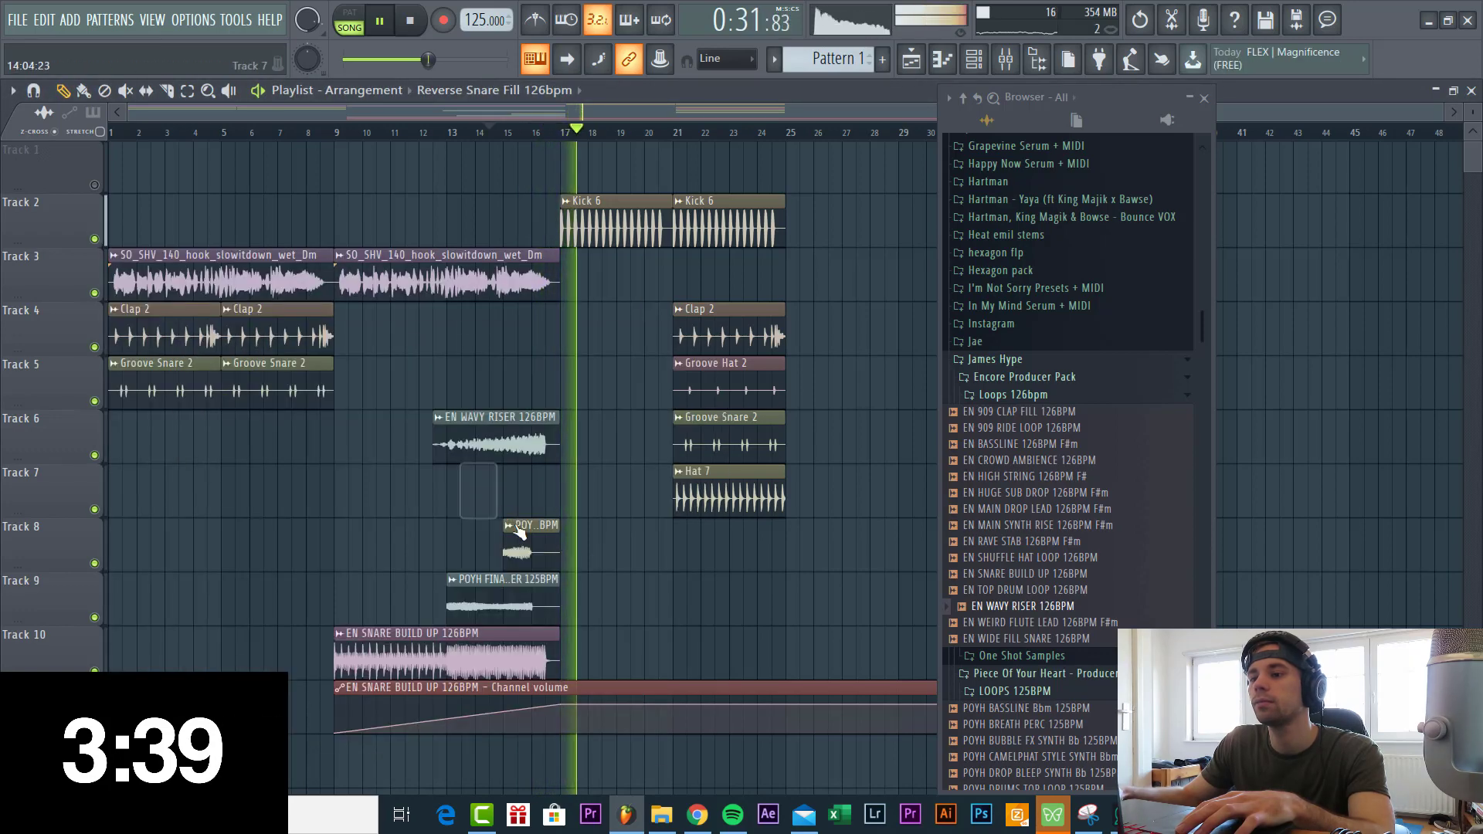
Check the POYH PITCHED SNARE channel settings and lower the EN SNARE BUILD UP channel volume to about 62%.
double_click(527, 552)
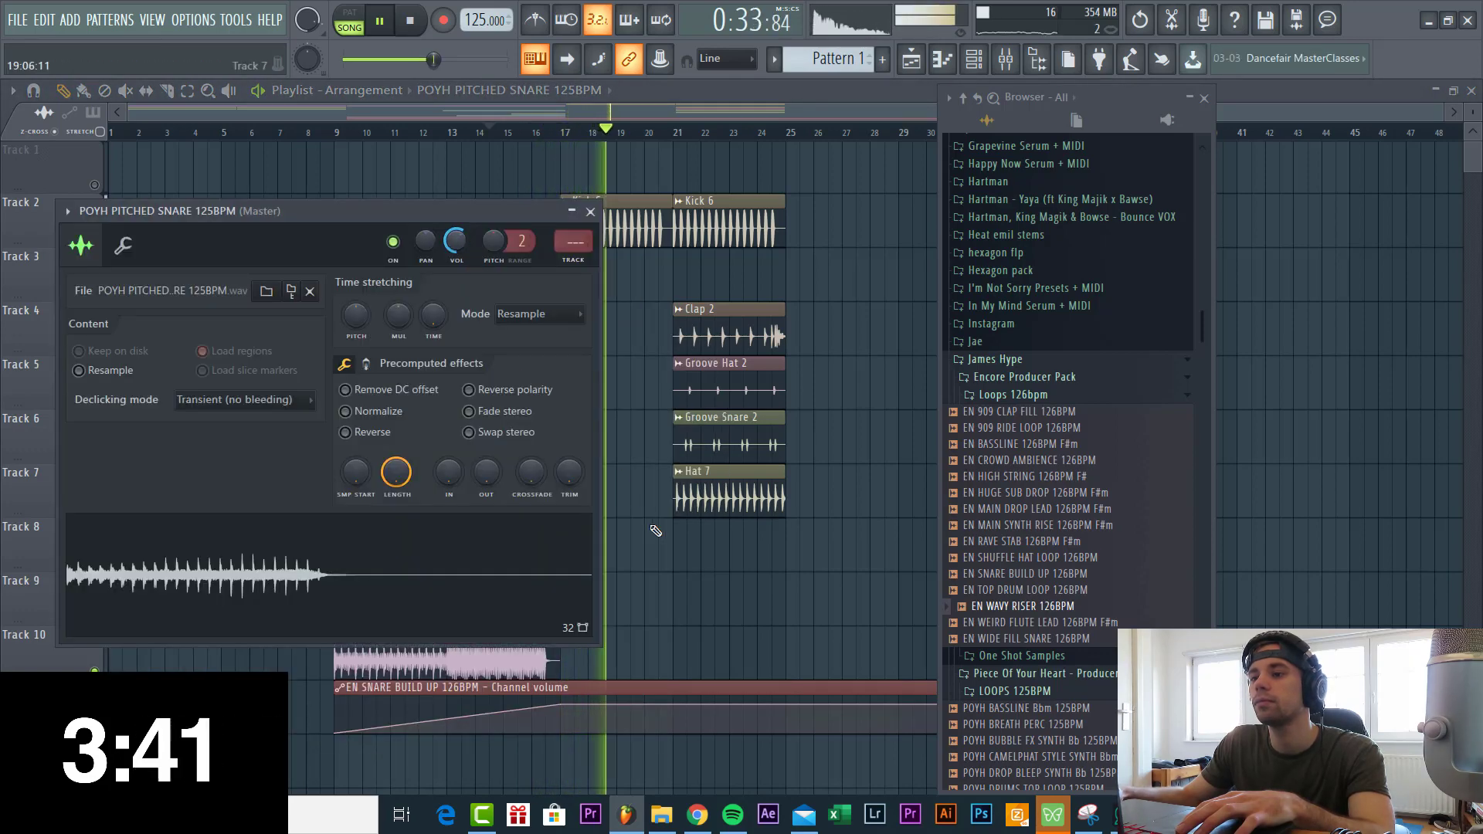
right_click(655, 531)
double_click(499, 655)
left_click_drag(484, 264, 488, 273)
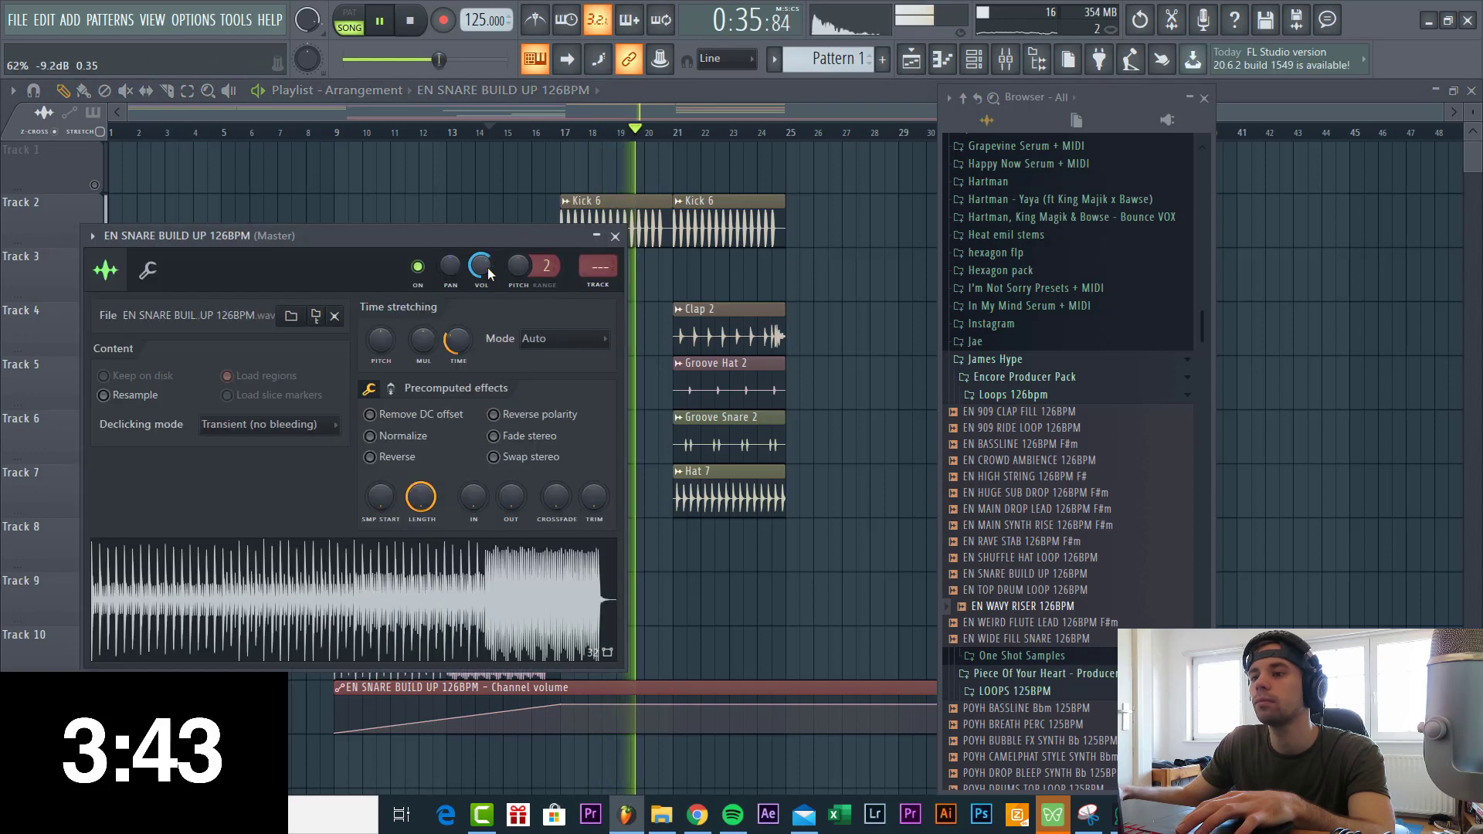
right_click(638, 558)
Lower the POYH FINAL RISER channel volume slightly and stop playback.
double_click(549, 601)
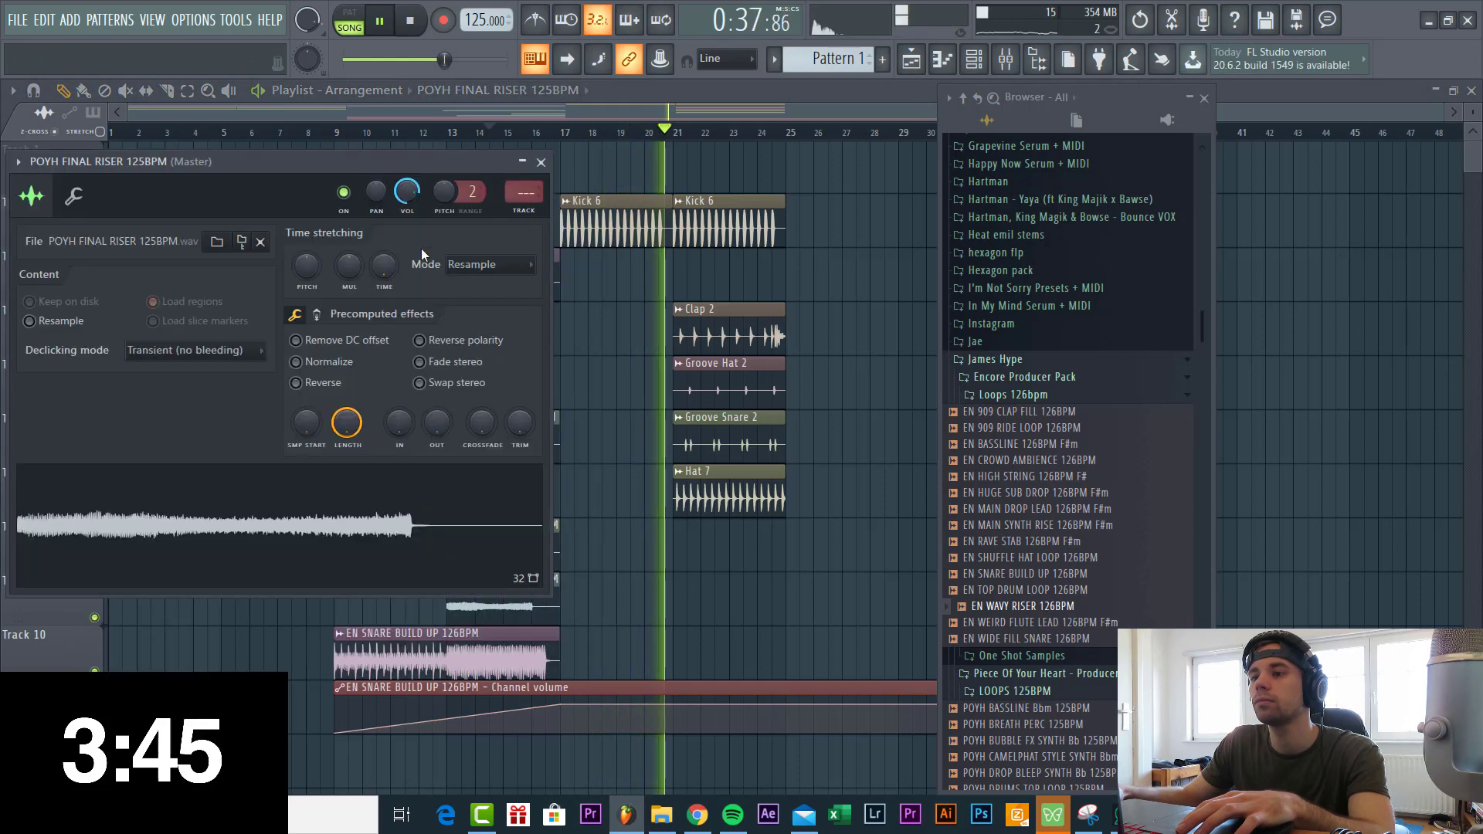
left_click_drag(406, 194, 410, 207)
right_click(712, 576)
key("space")
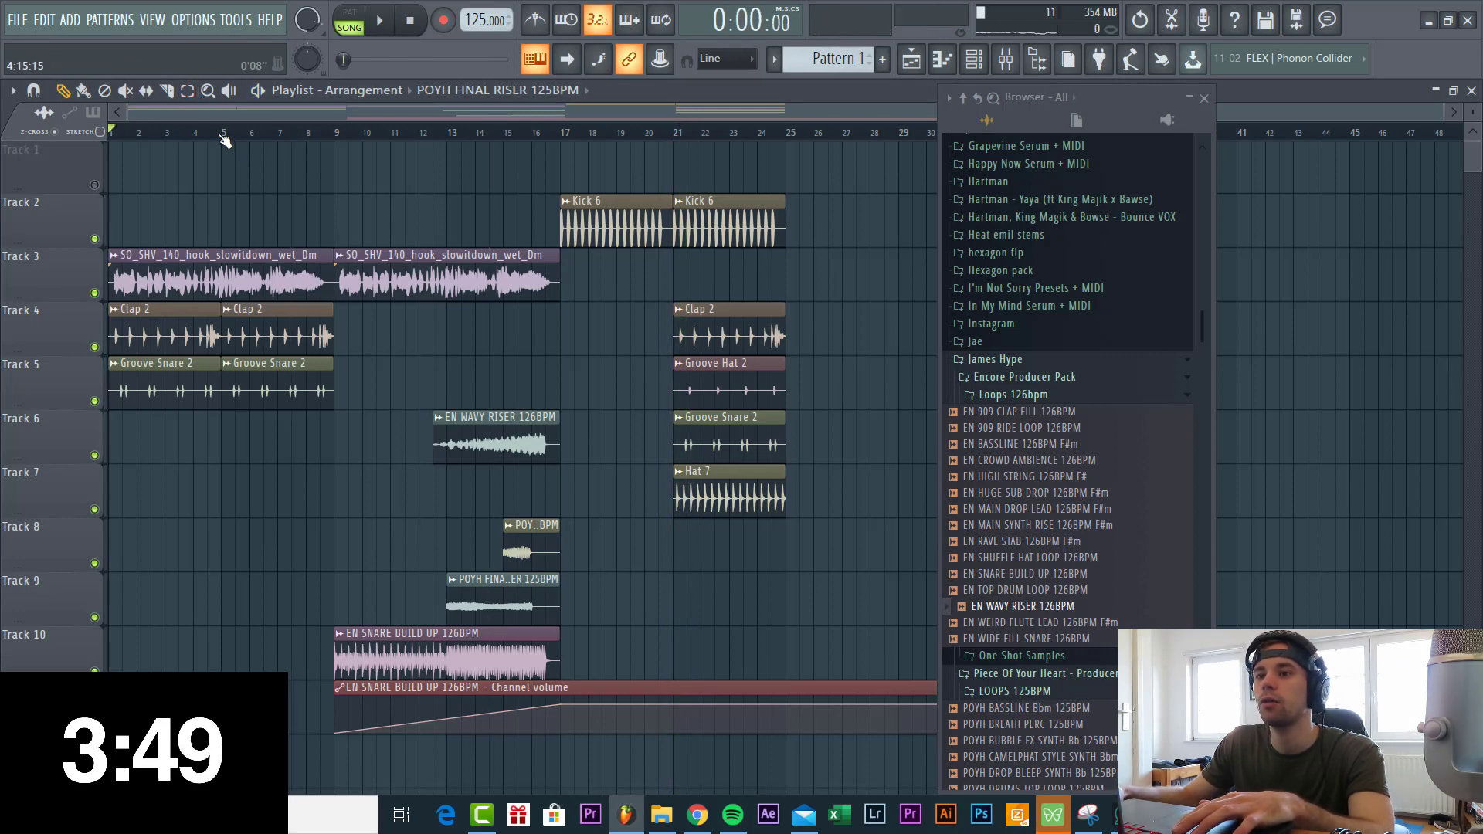
Select bars 1 to 5 as the playback range and place Pattern 1 on Track 6 at bar 1, four bars long.
left_click_drag(224, 135, 112, 135)
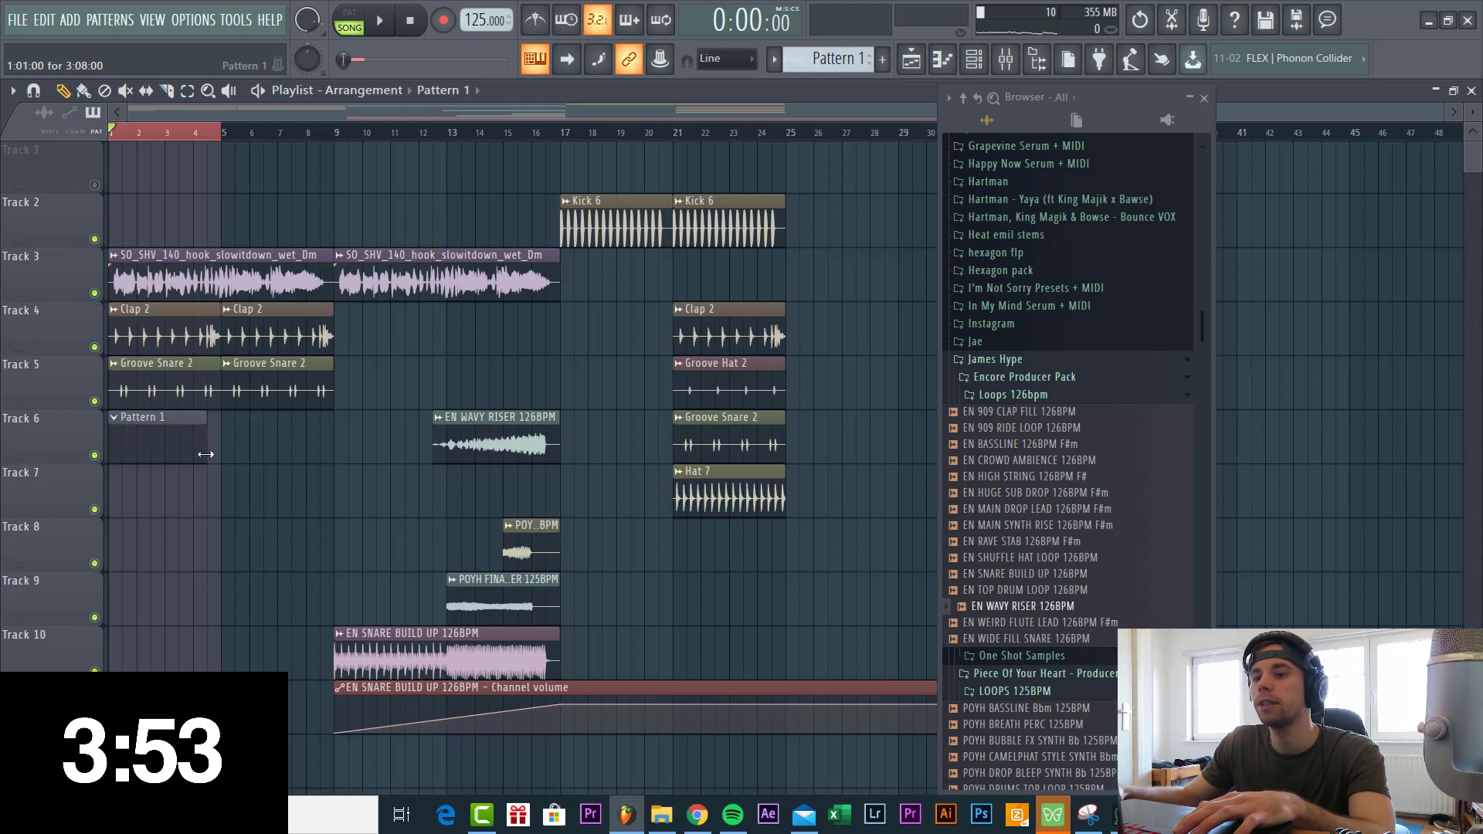
left_click_drag(216, 452, 222, 452)
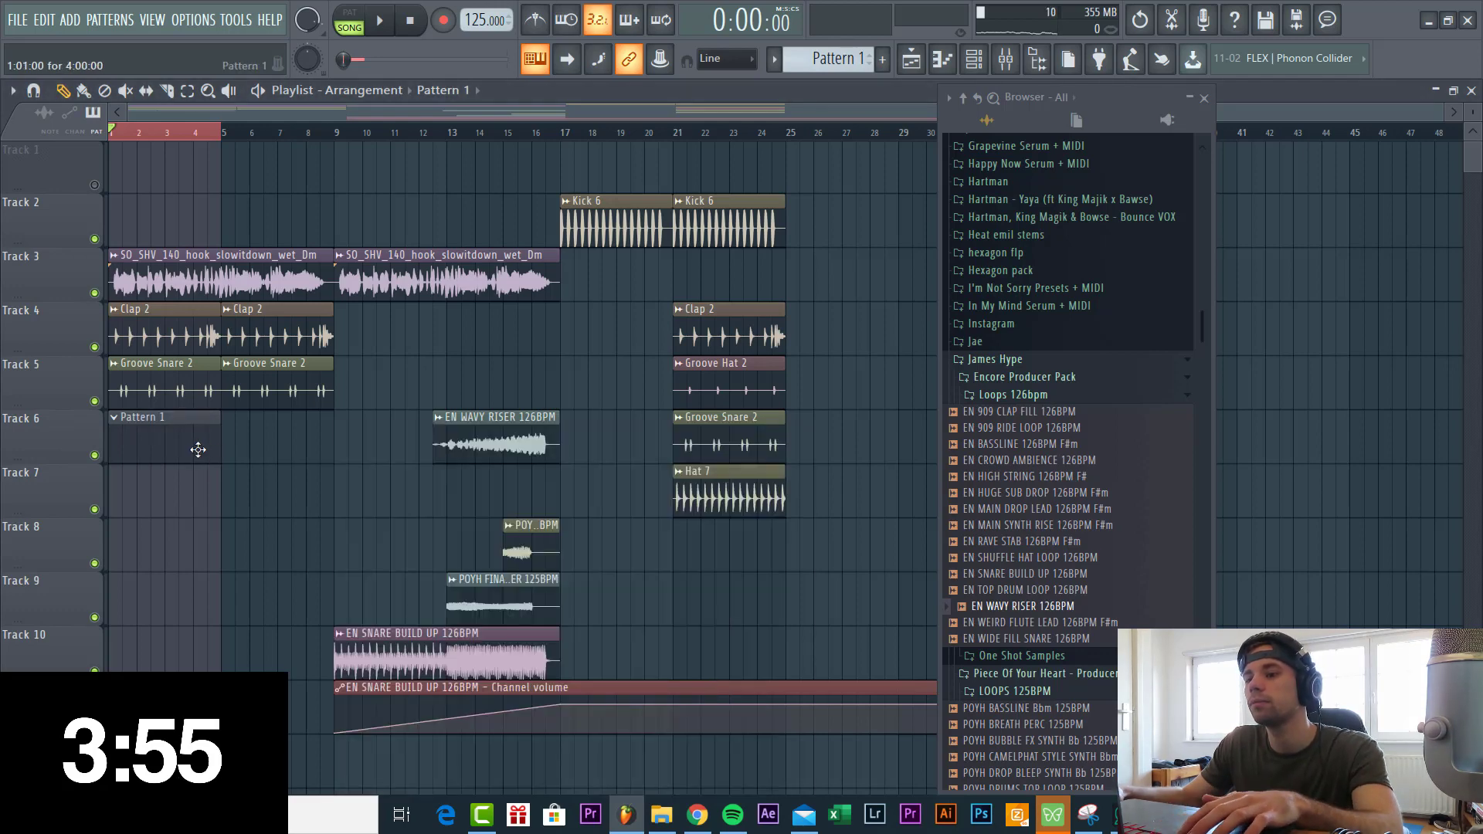
Show the Unsorted channels in the channel rack and replace the Clap channel with Serum [64bit].
left_click(971, 59)
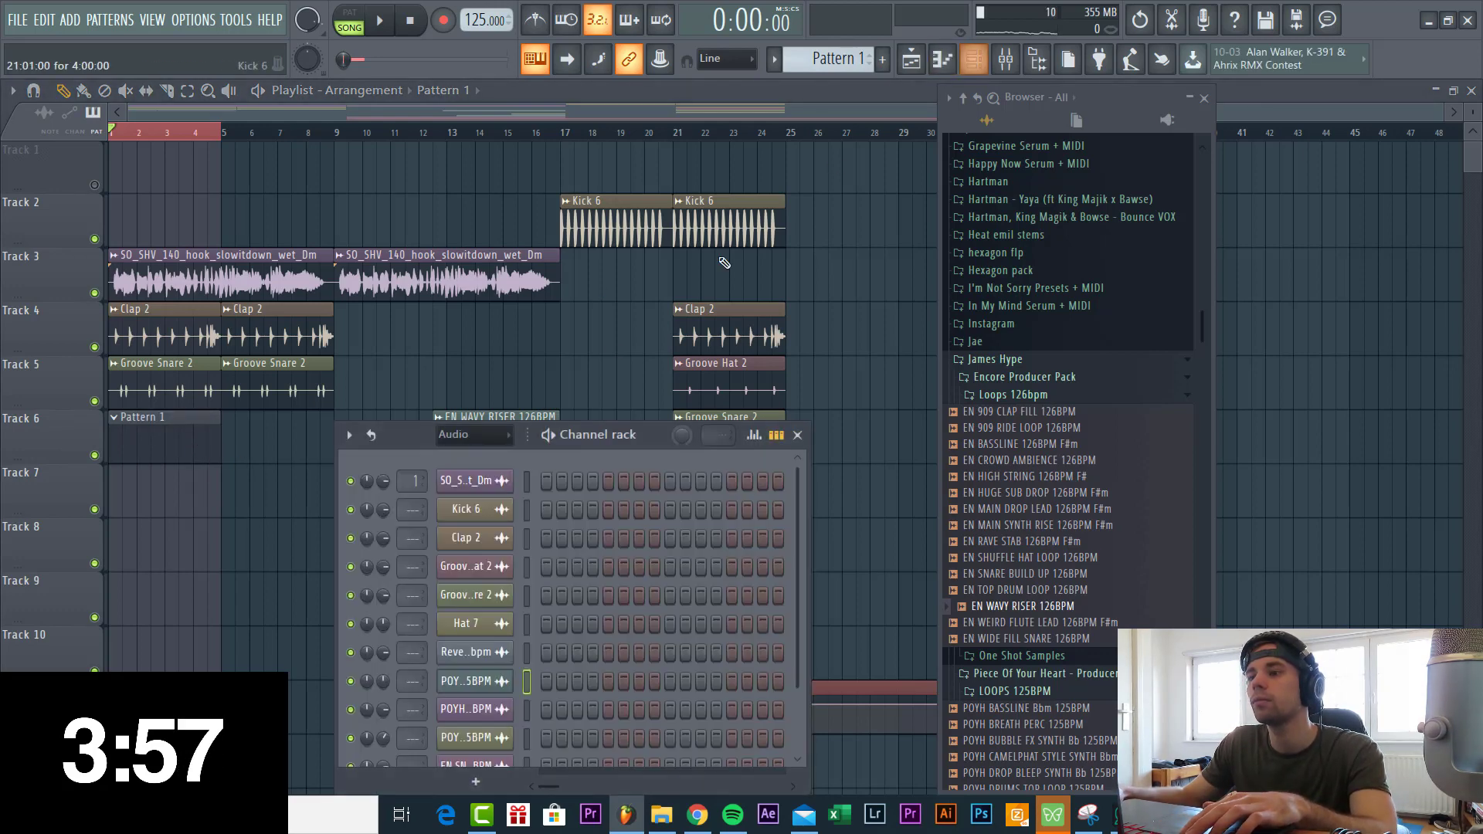
left_click(468, 514)
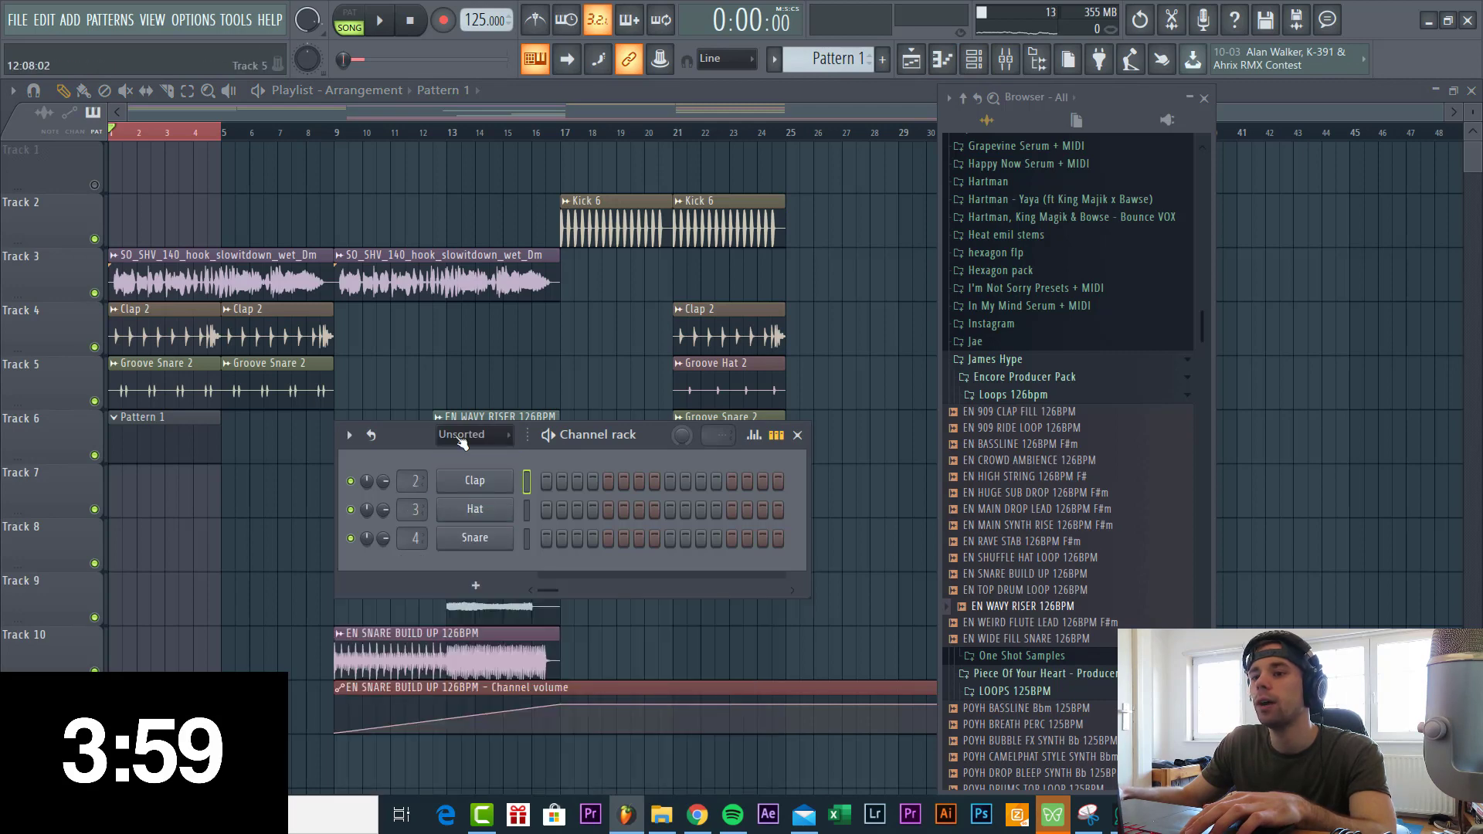
right_click(494, 482)
mouse_move(589, 636)
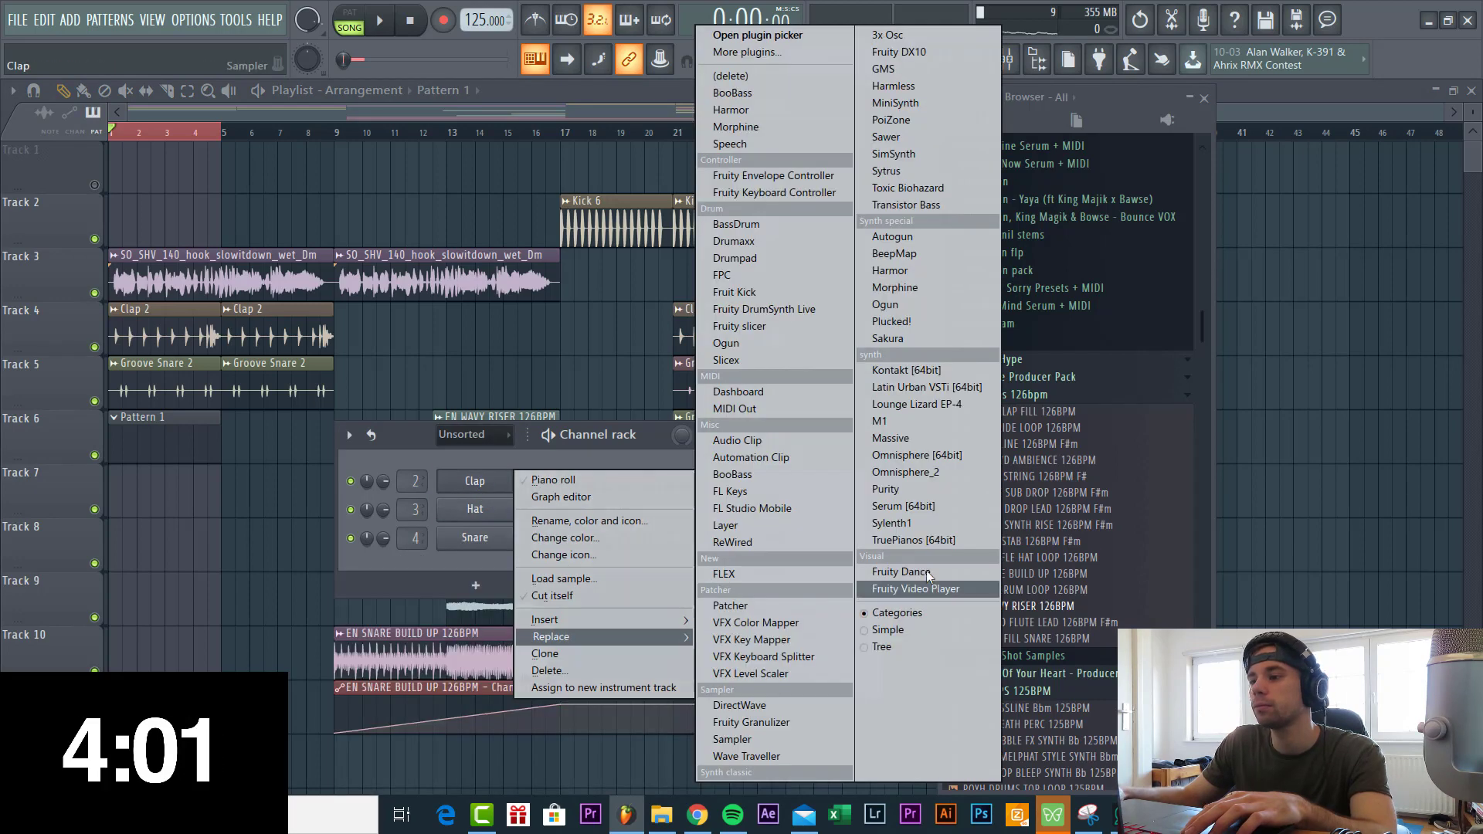
left_click(904, 506)
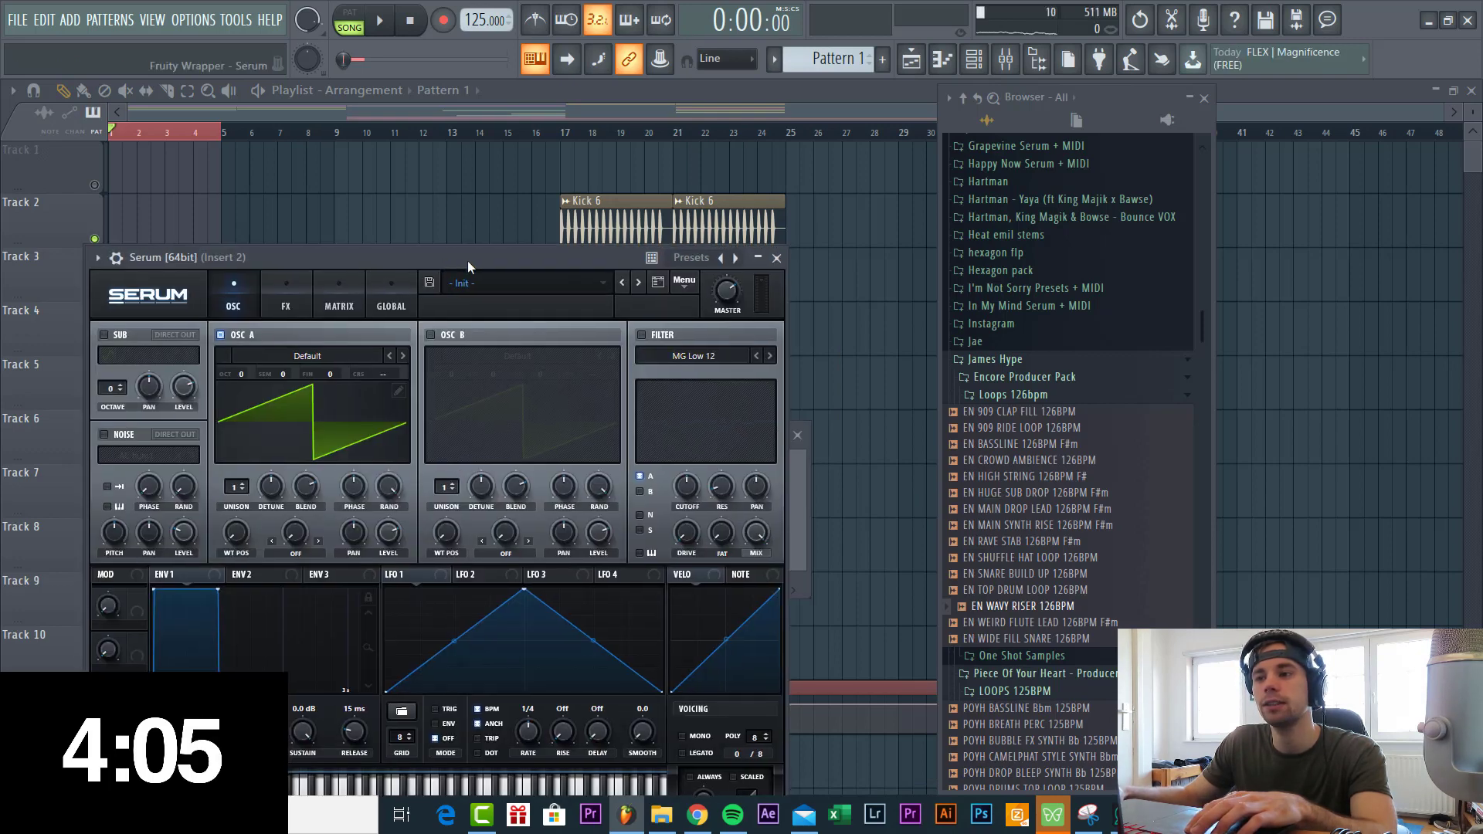
Browse Serum's preset library and load a sound from the Lithuania pack folder.
left_click_drag(466, 261, 448, 349)
left_click(480, 360)
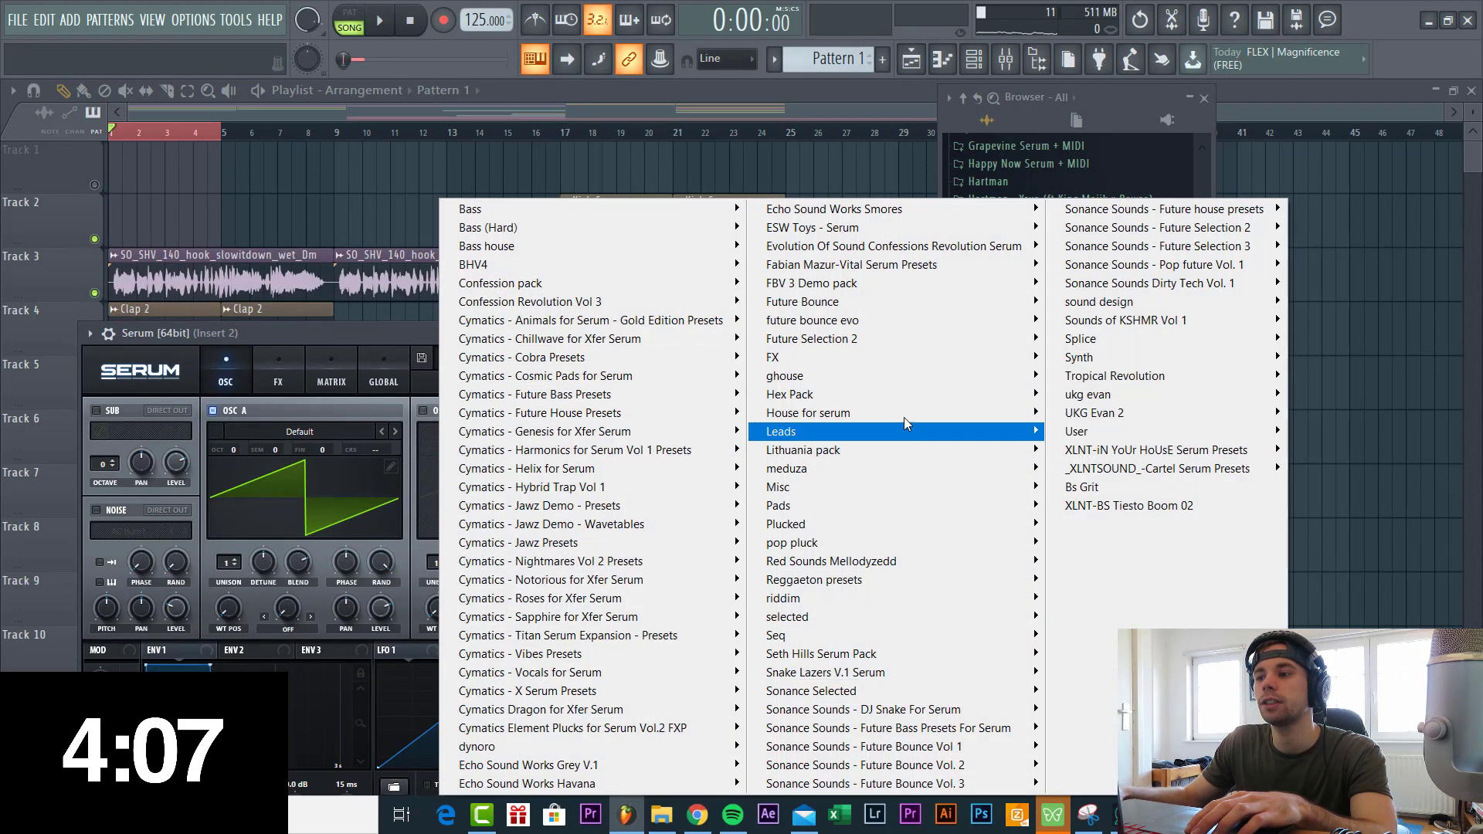
mouse_move(888, 450)
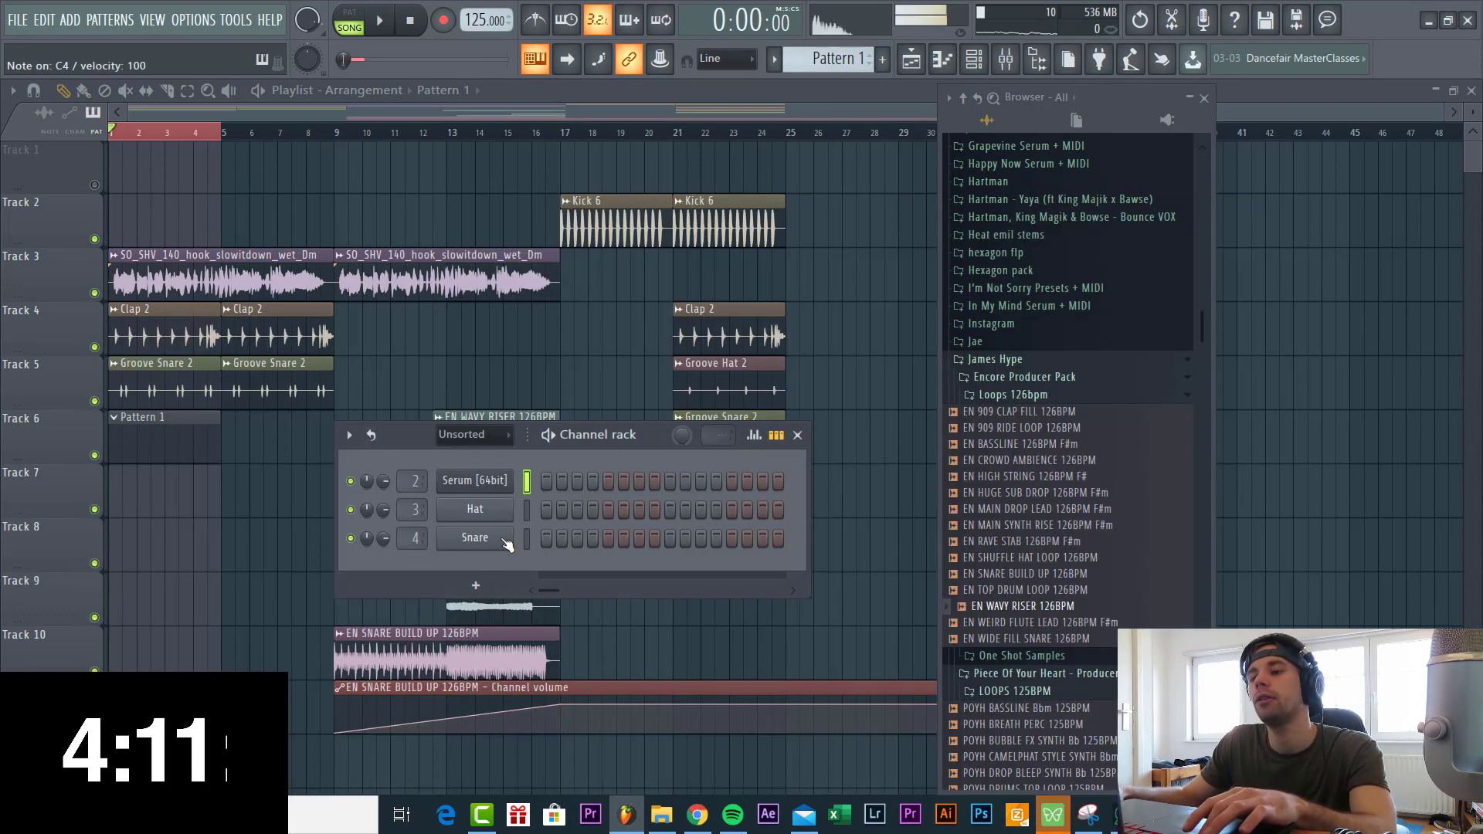
Enter a one-bar D5 note at bar 1 in Serum's piano roll and play it with the track.
right_click(506, 483)
left_click(541, 475)
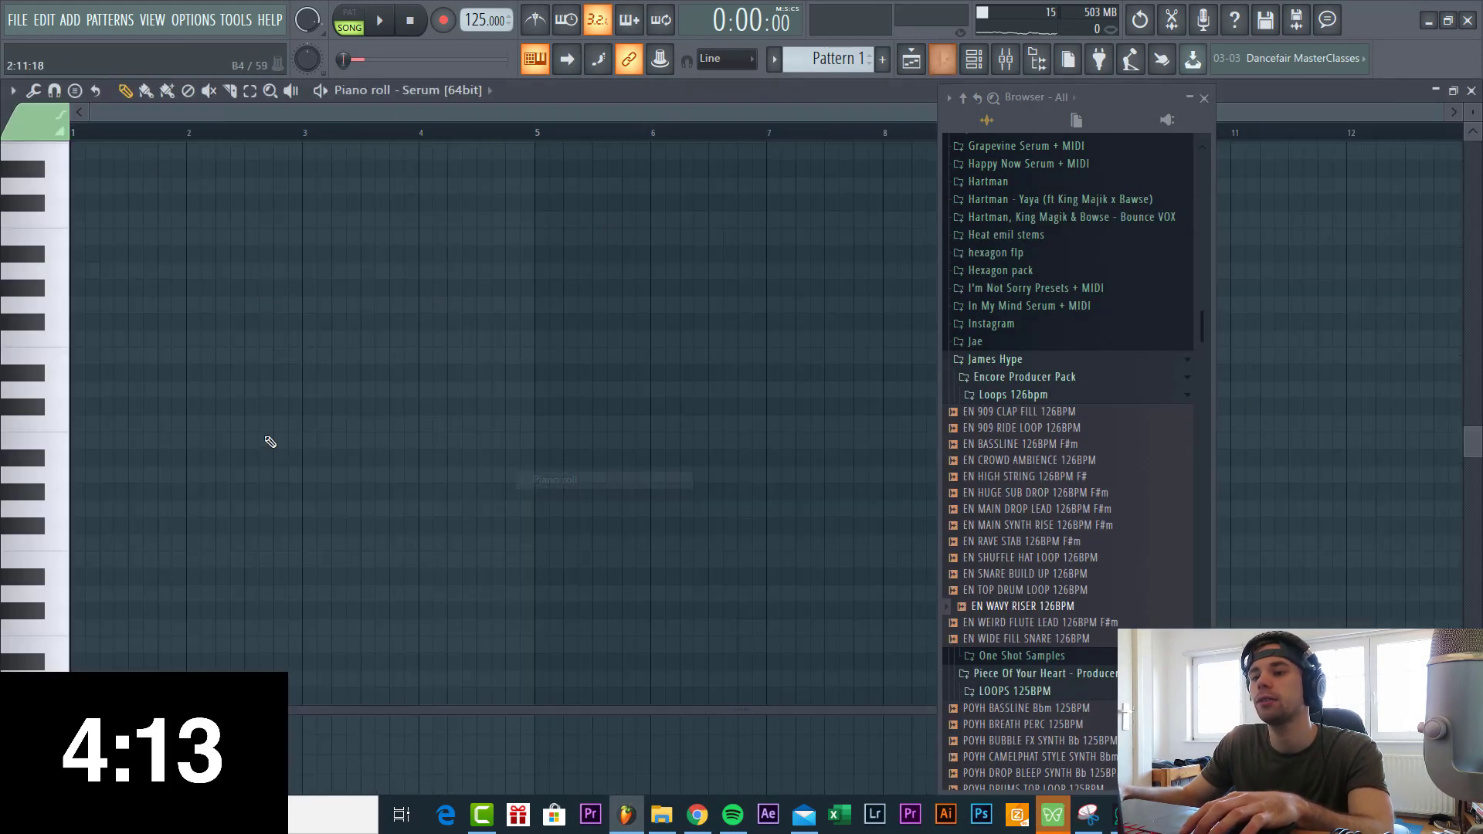
left_click_drag(266, 441, 4, 403)
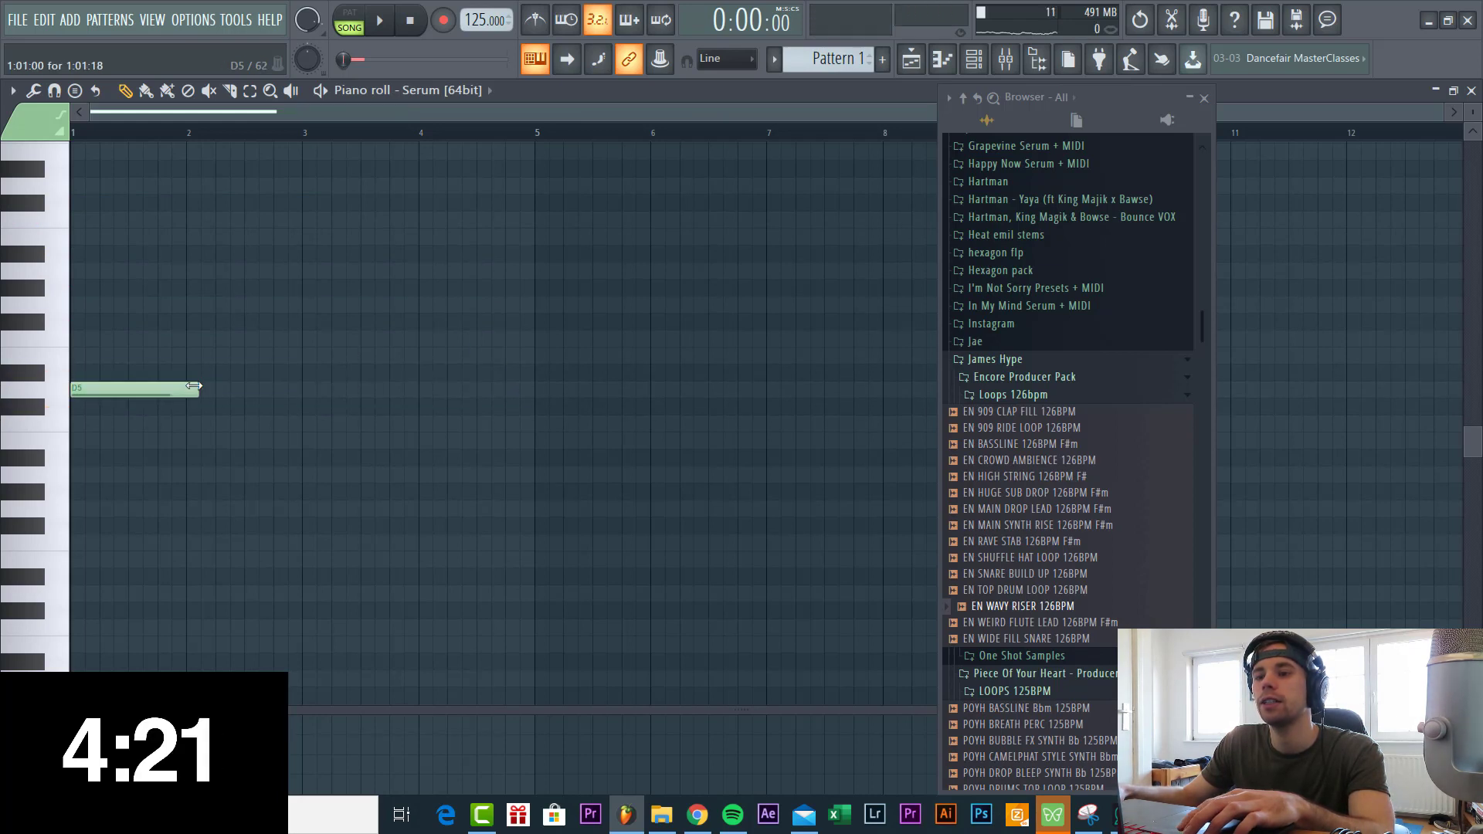
key("space")
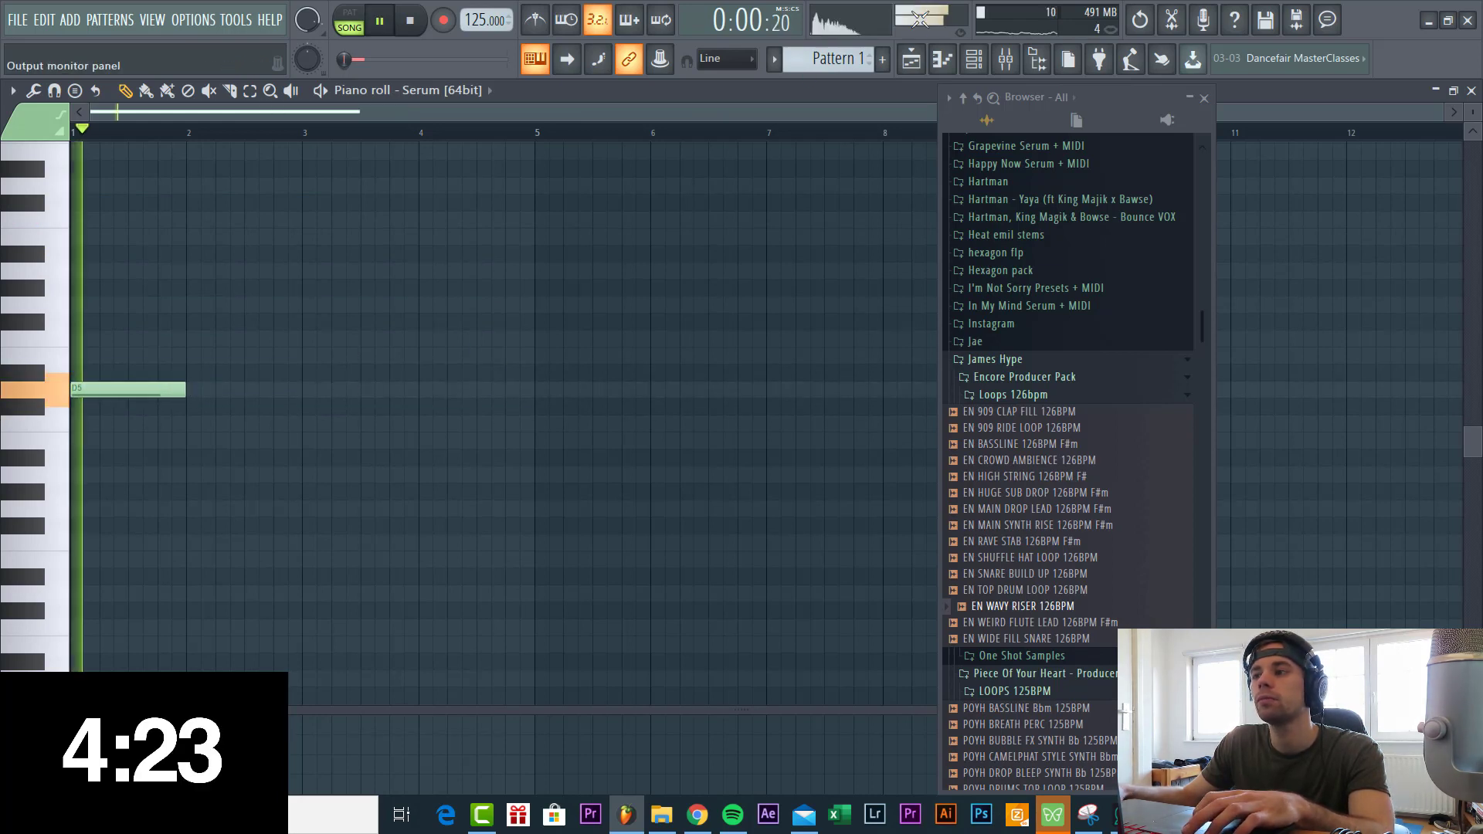
Check Pattern 1 against the vocal in the playlist and add a one-bar F5 note at bar 2 in the piano roll.
key("F5")
scroll(116, 506, "up", 2)
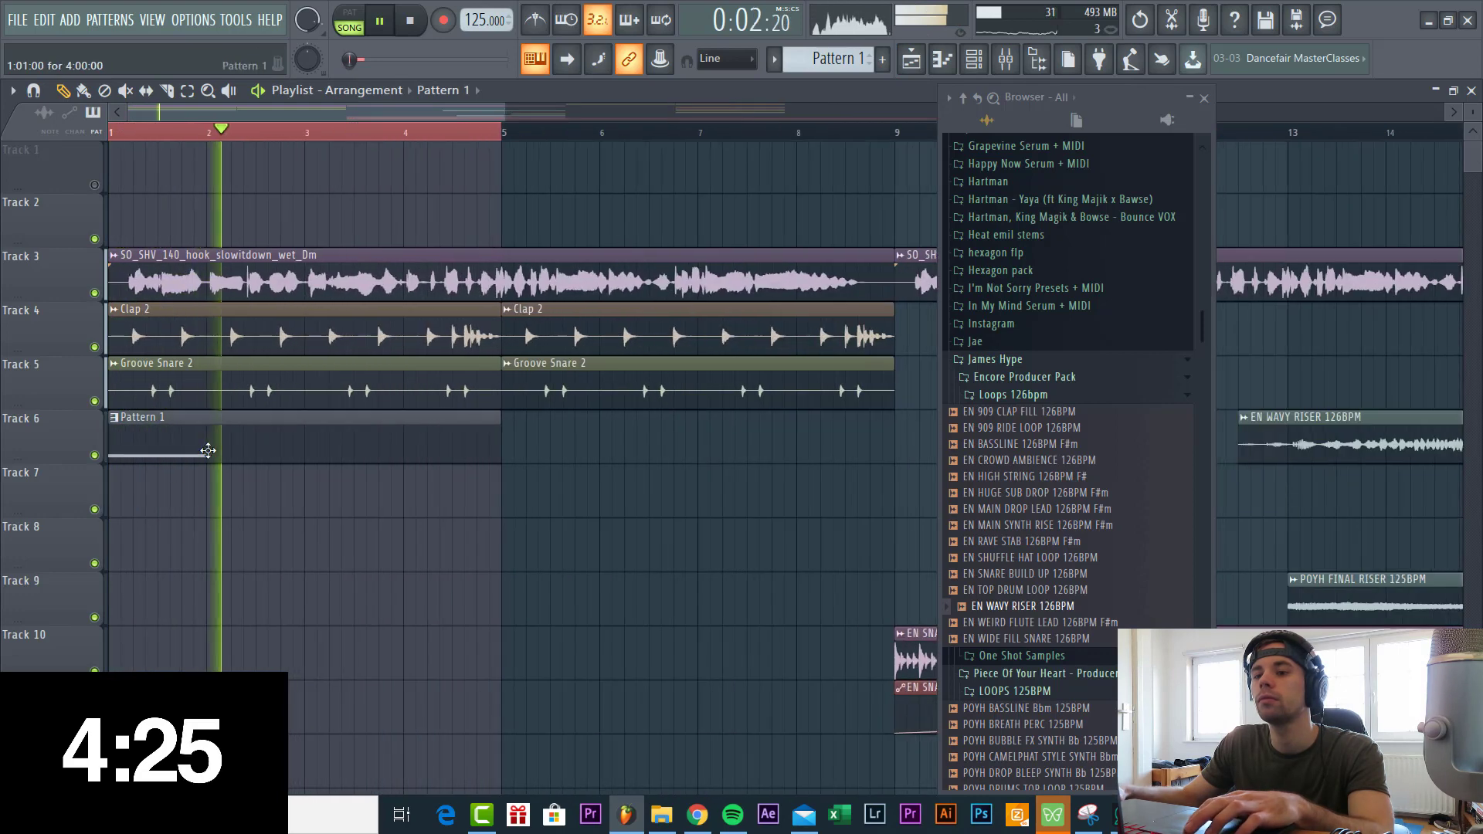
double_click(207, 450)
left_click(544, 487)
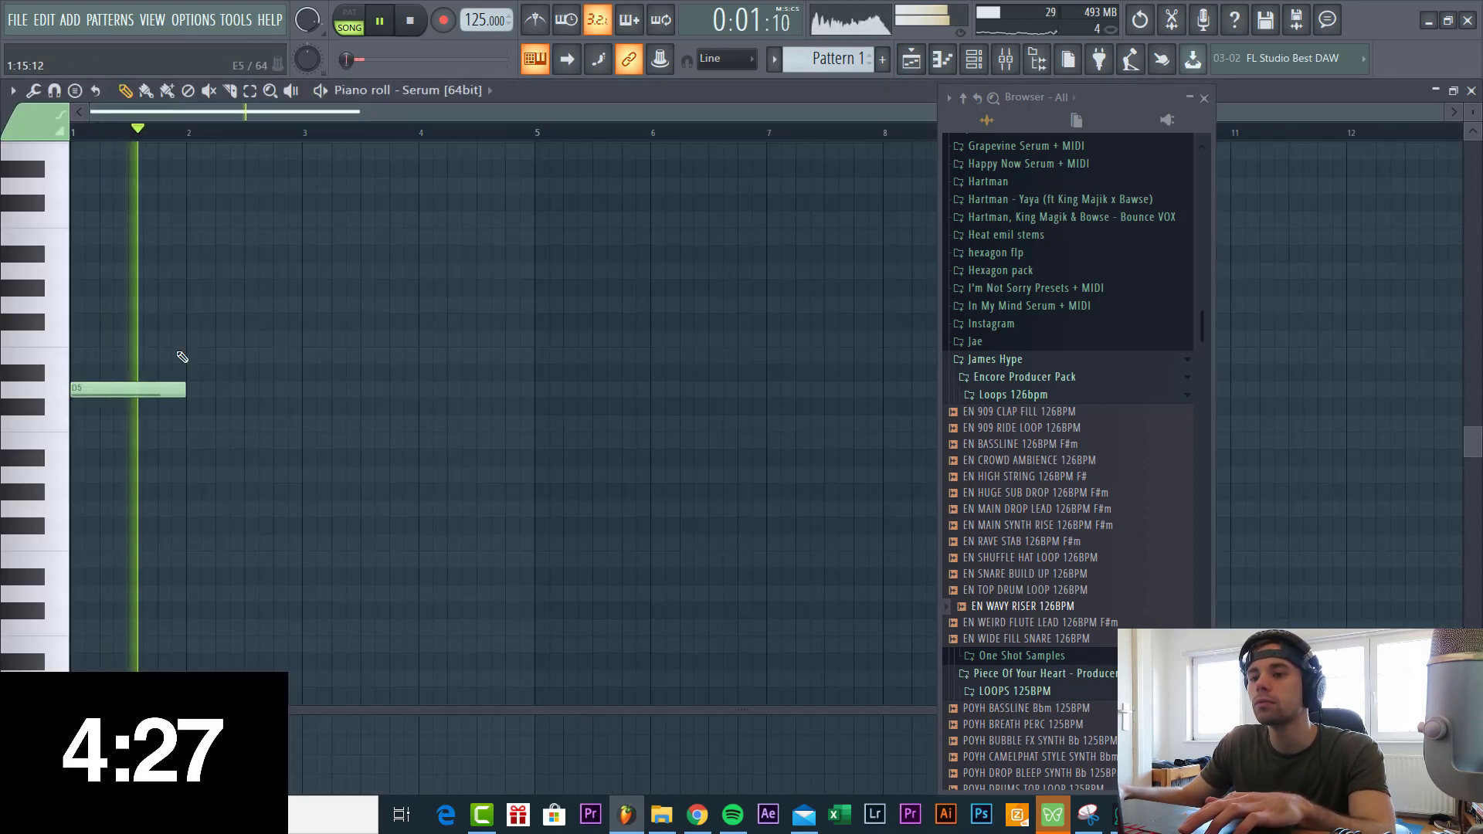
left_click(191, 337)
scroll(232, 394, "up", 2)
scroll(232, 495, "down", 2)
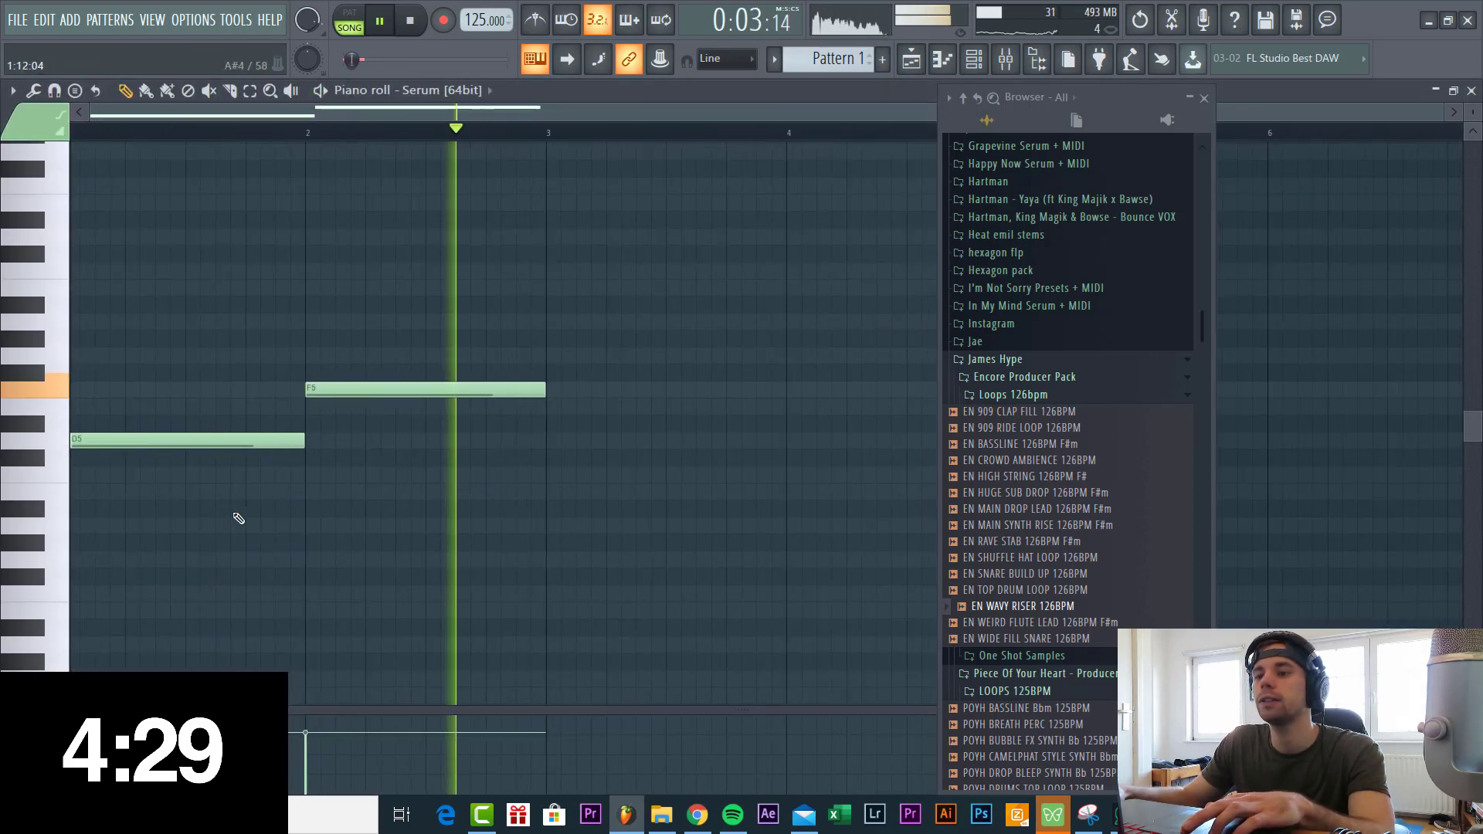
Add a one-bar A5 note at bar 3 in Serum's piano roll and play the sequence from the start.
key("space")
mouse_move(604, 394)
left_mouse_down()
mouse_move(622, 385)
mouse_move(580, 318)
left_mouse_up()
key("space")
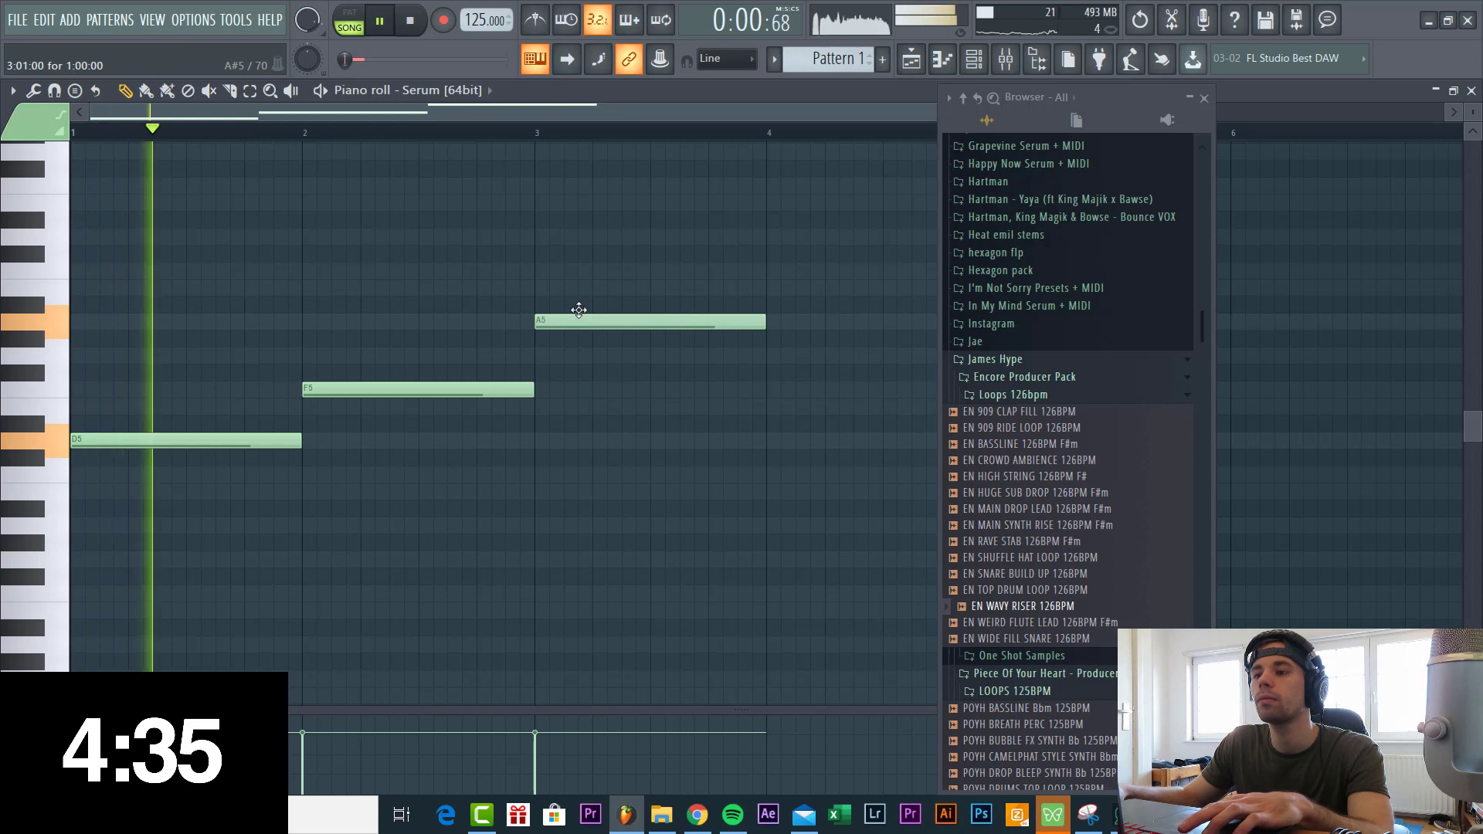
Lower the bar 3 note to A4 and add a one-bar C5 note at bar 4 in Serum's piano roll, playing the sequence.
scroll(360, 505, "down", 1)
left_click_drag(495, 379, 544, 290)
key("ctrl+Down")
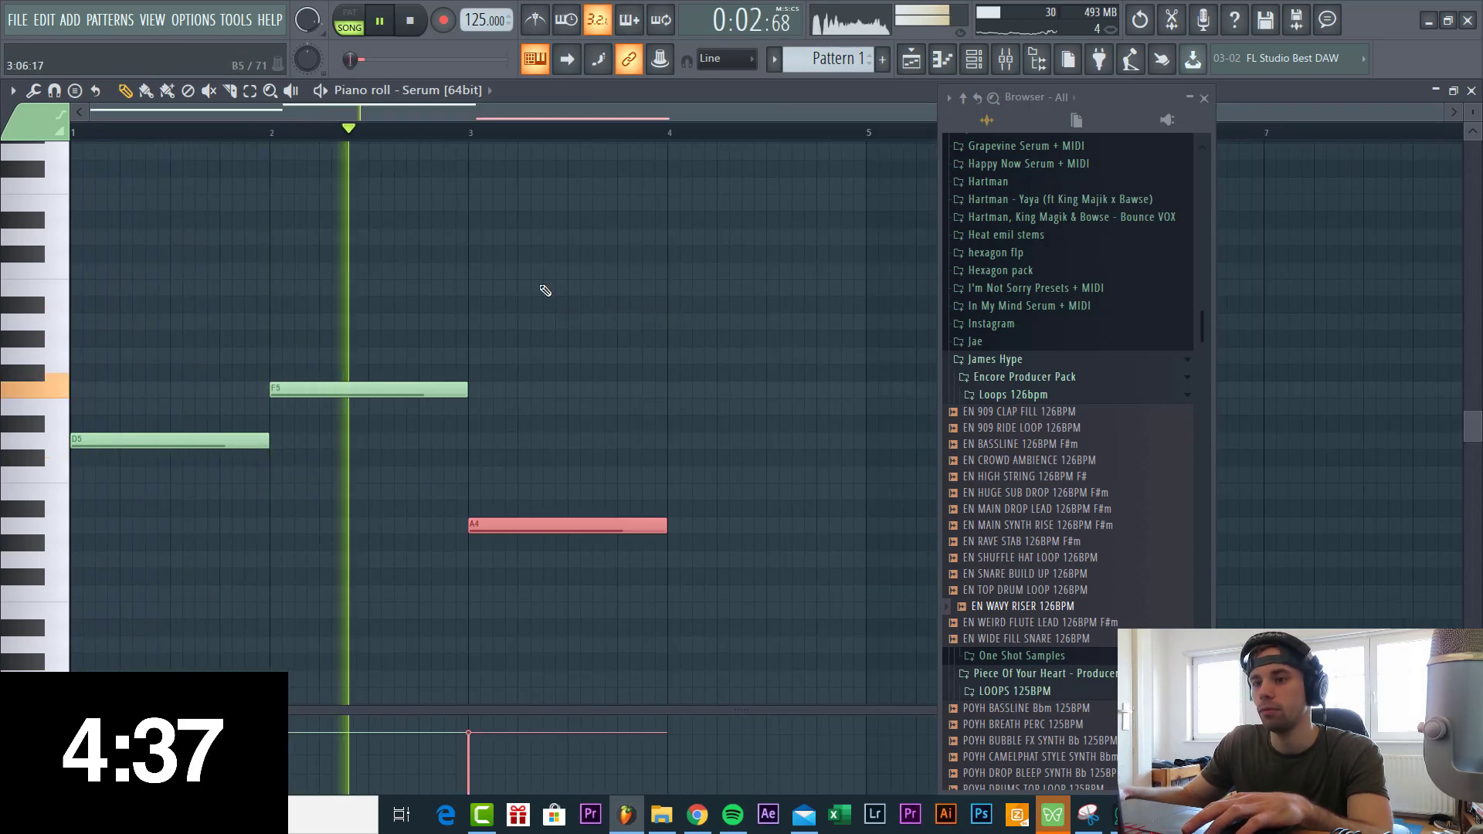
left_click(672, 492)
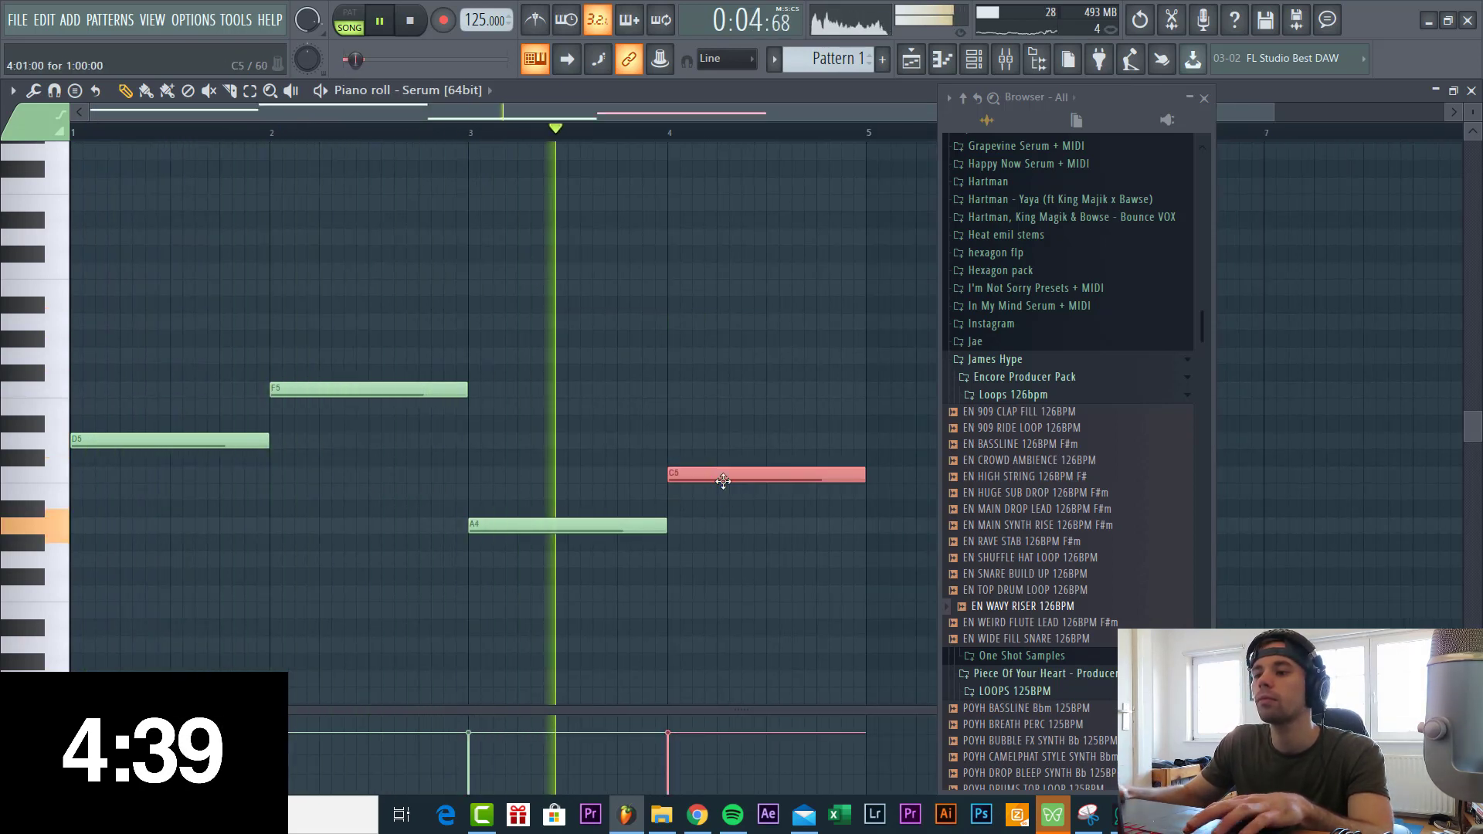
key("shift+Up")
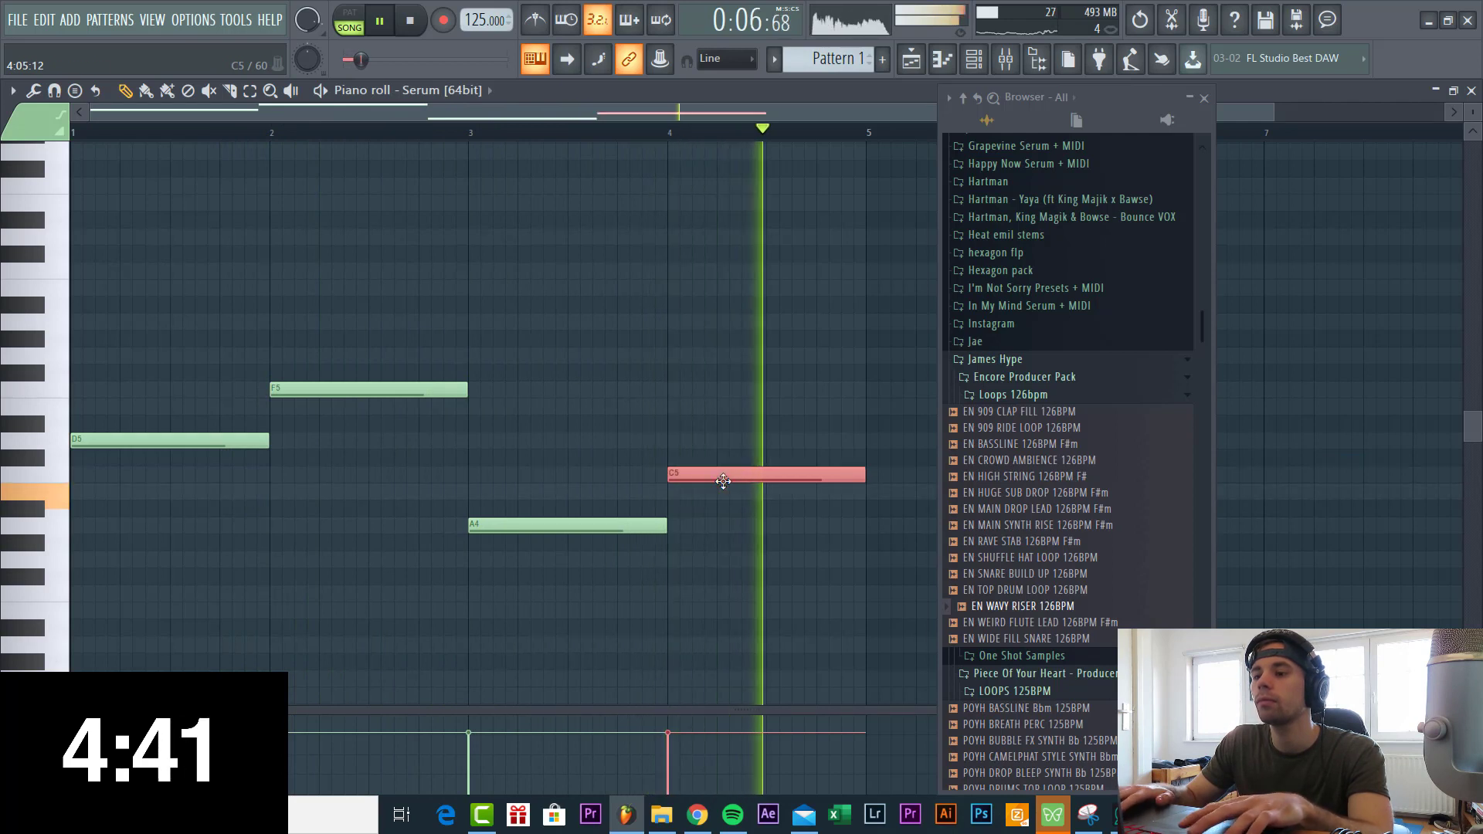
left_click(593, 134)
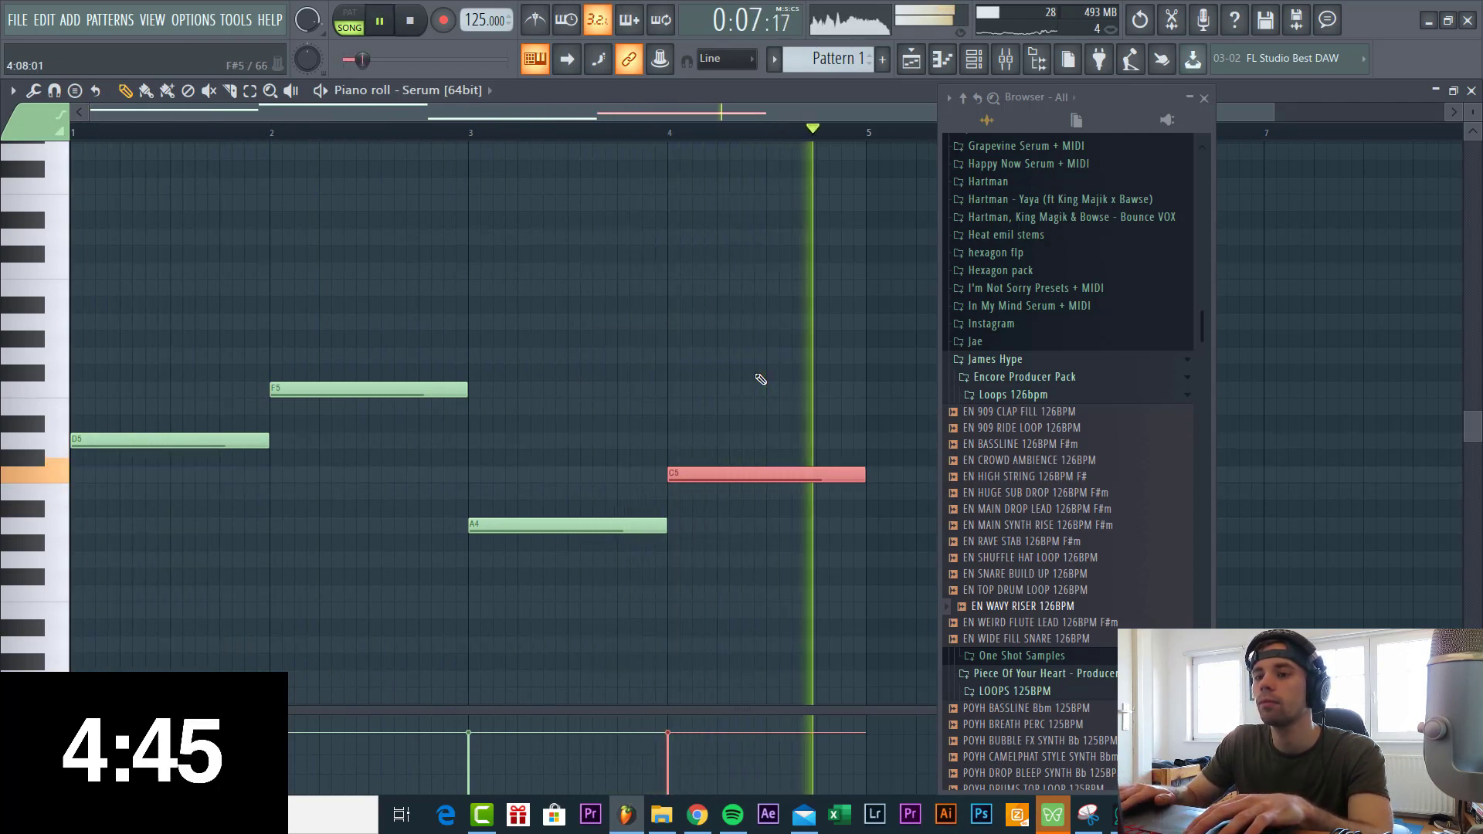
Clone the Serum channel and copy its four-bar melody into the new Serum #2 channel.
key("Escape")
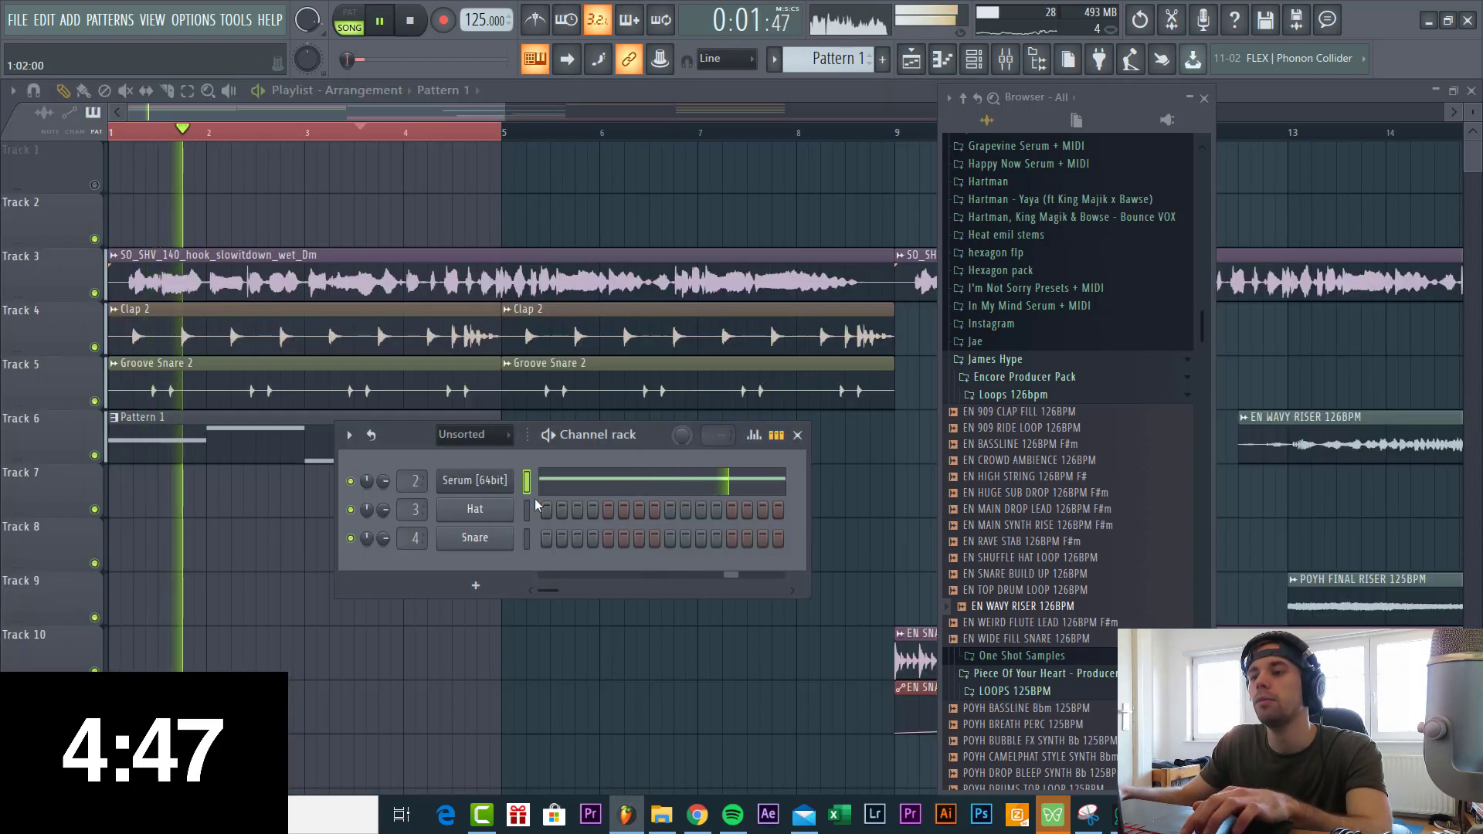
key("alt+c")
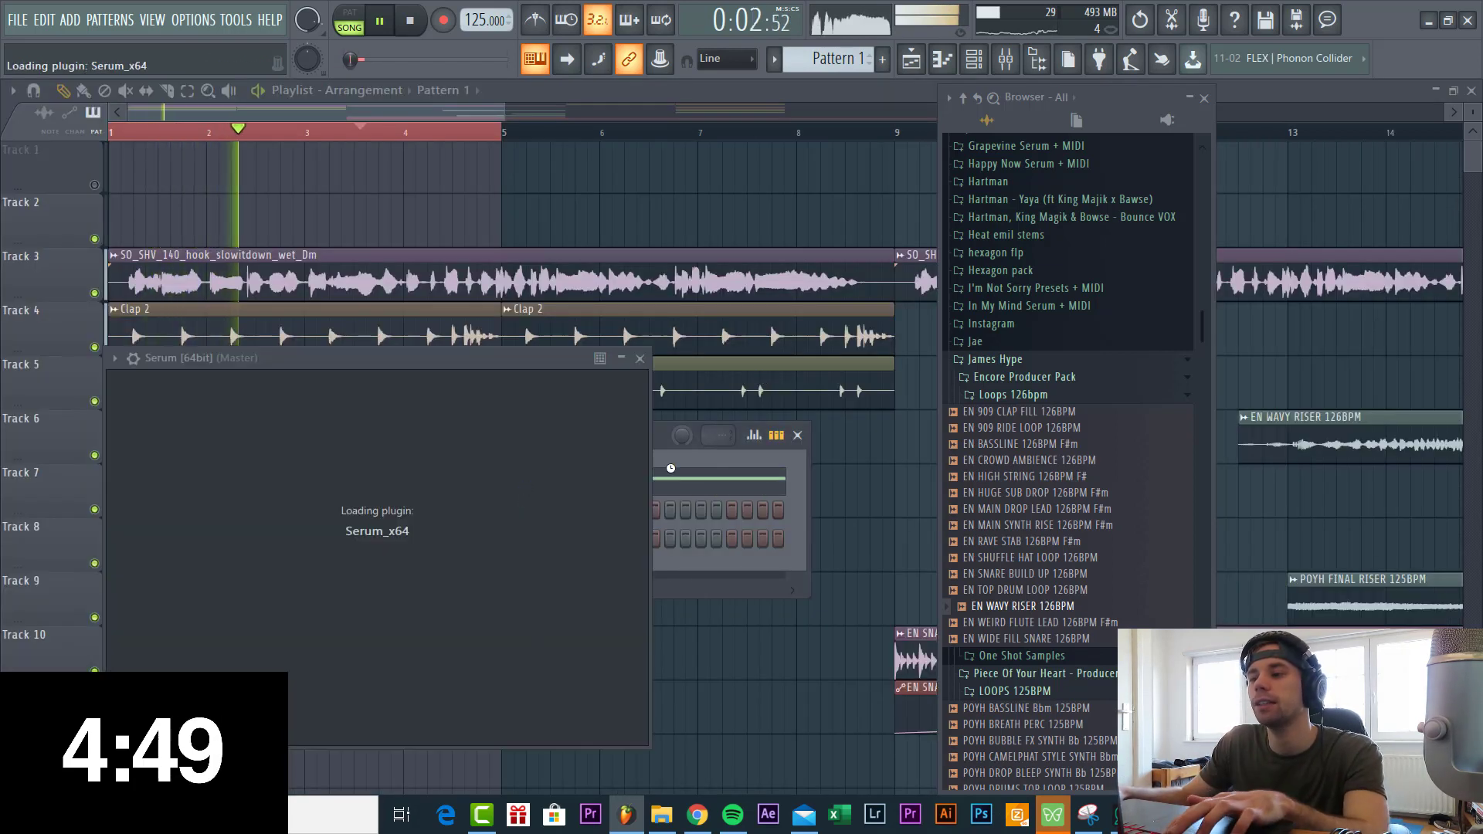
key("Escape")
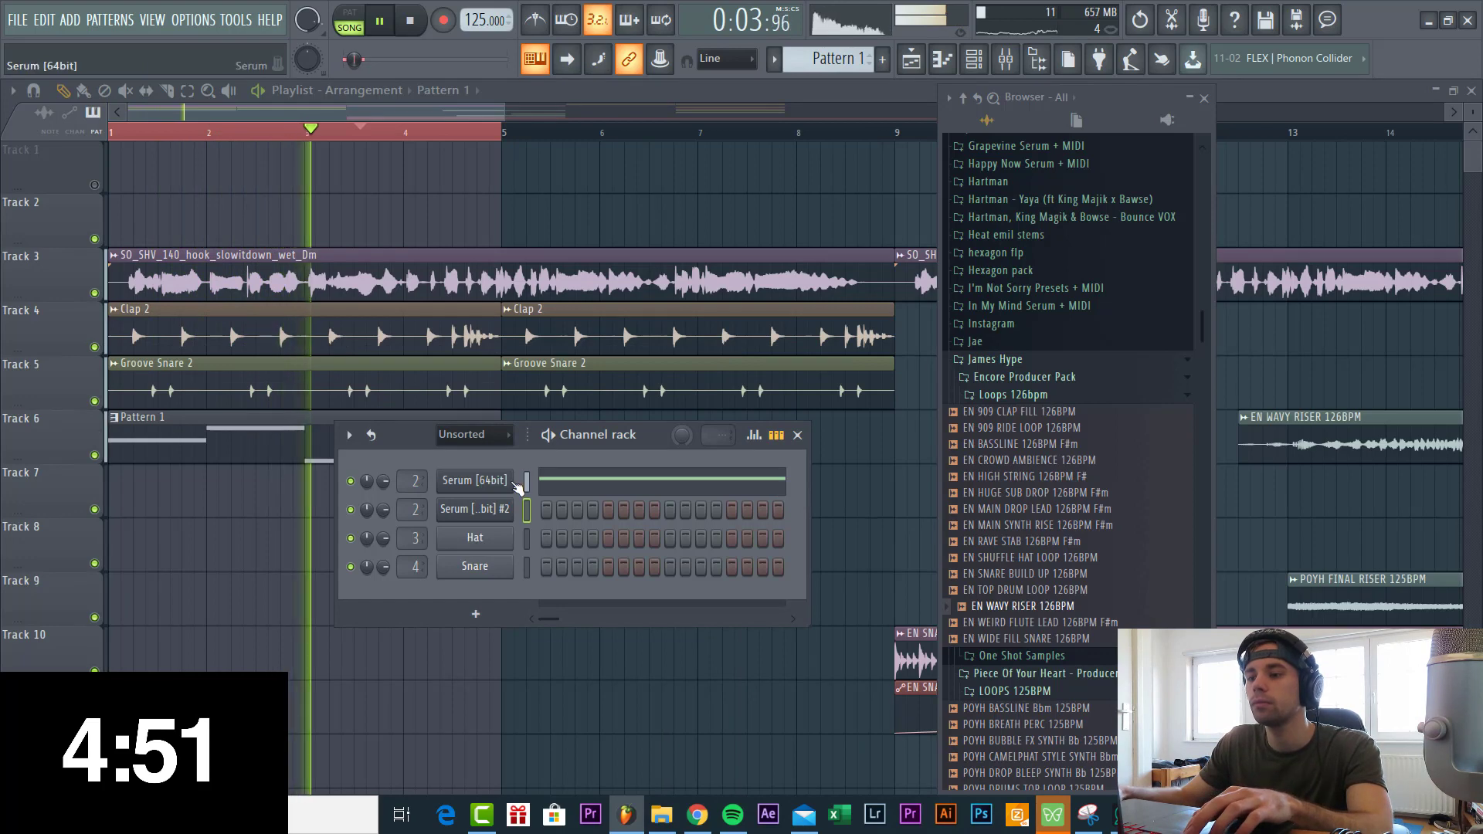
left_click(528, 485)
left_click(527, 508)
Load the LD On preset from the Lithuania pack into Serum #2.
left_click(475, 509)
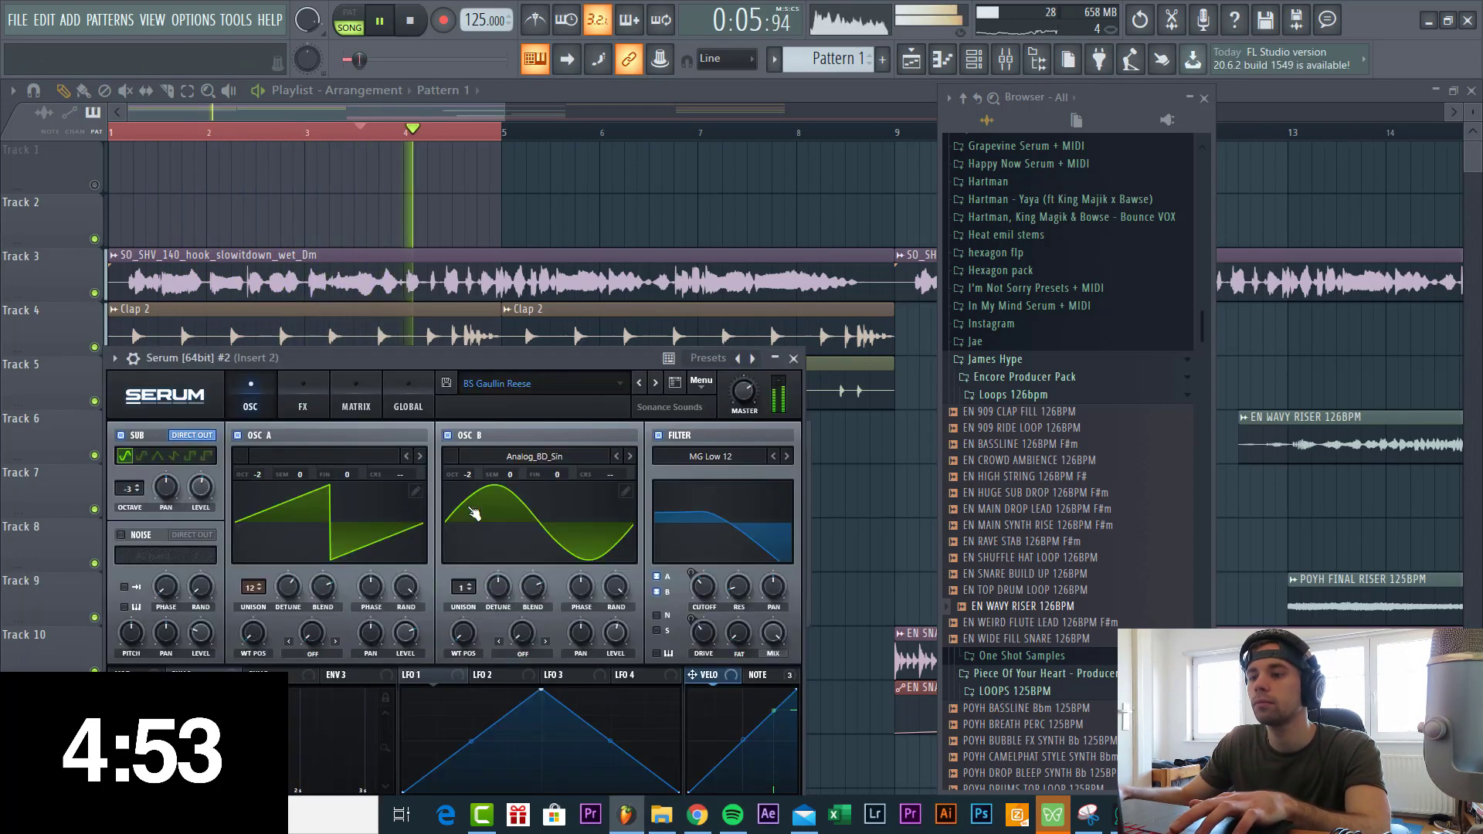
left_click(524, 387)
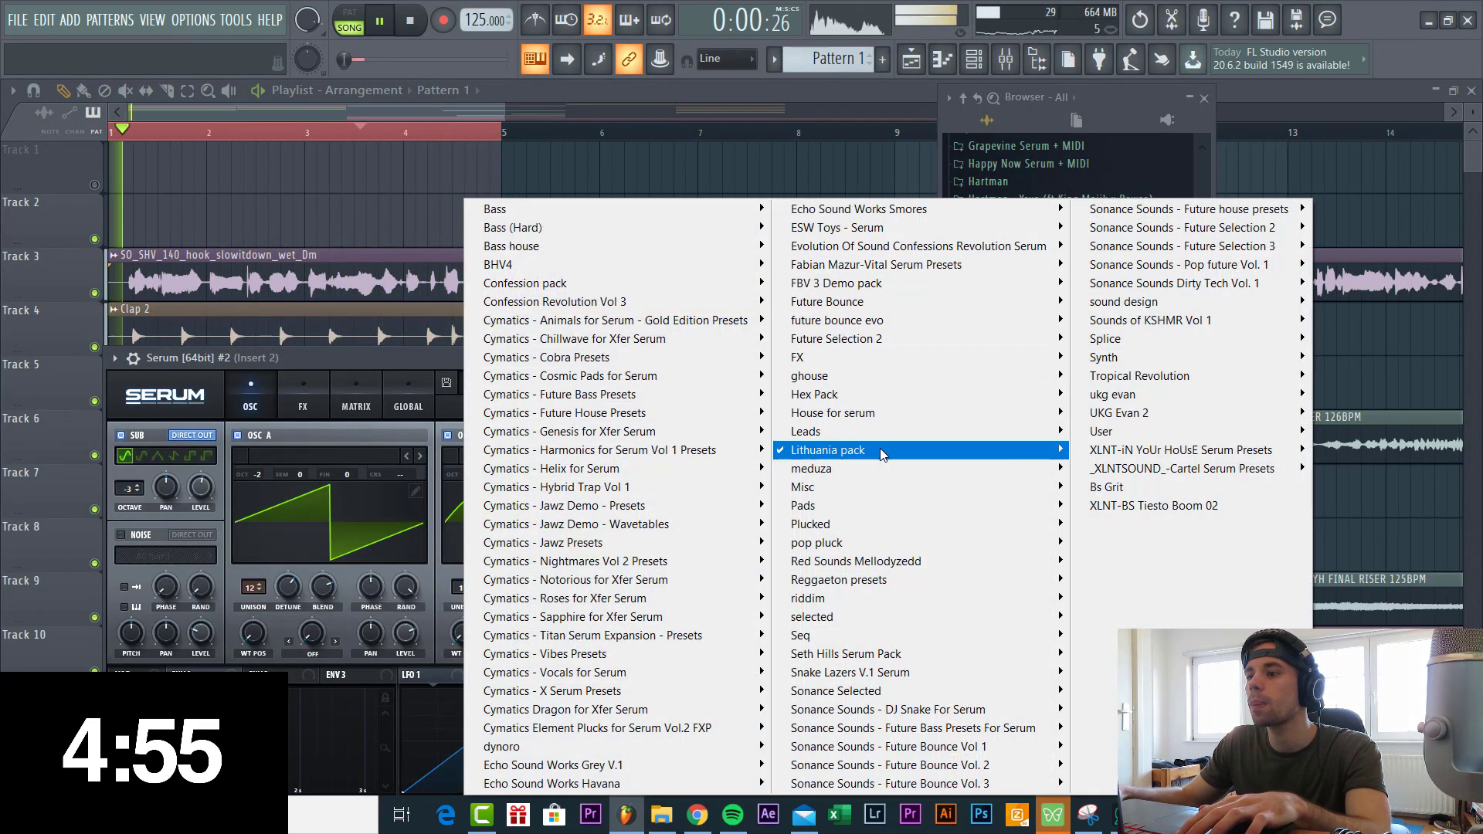
mouse_move(883, 452)
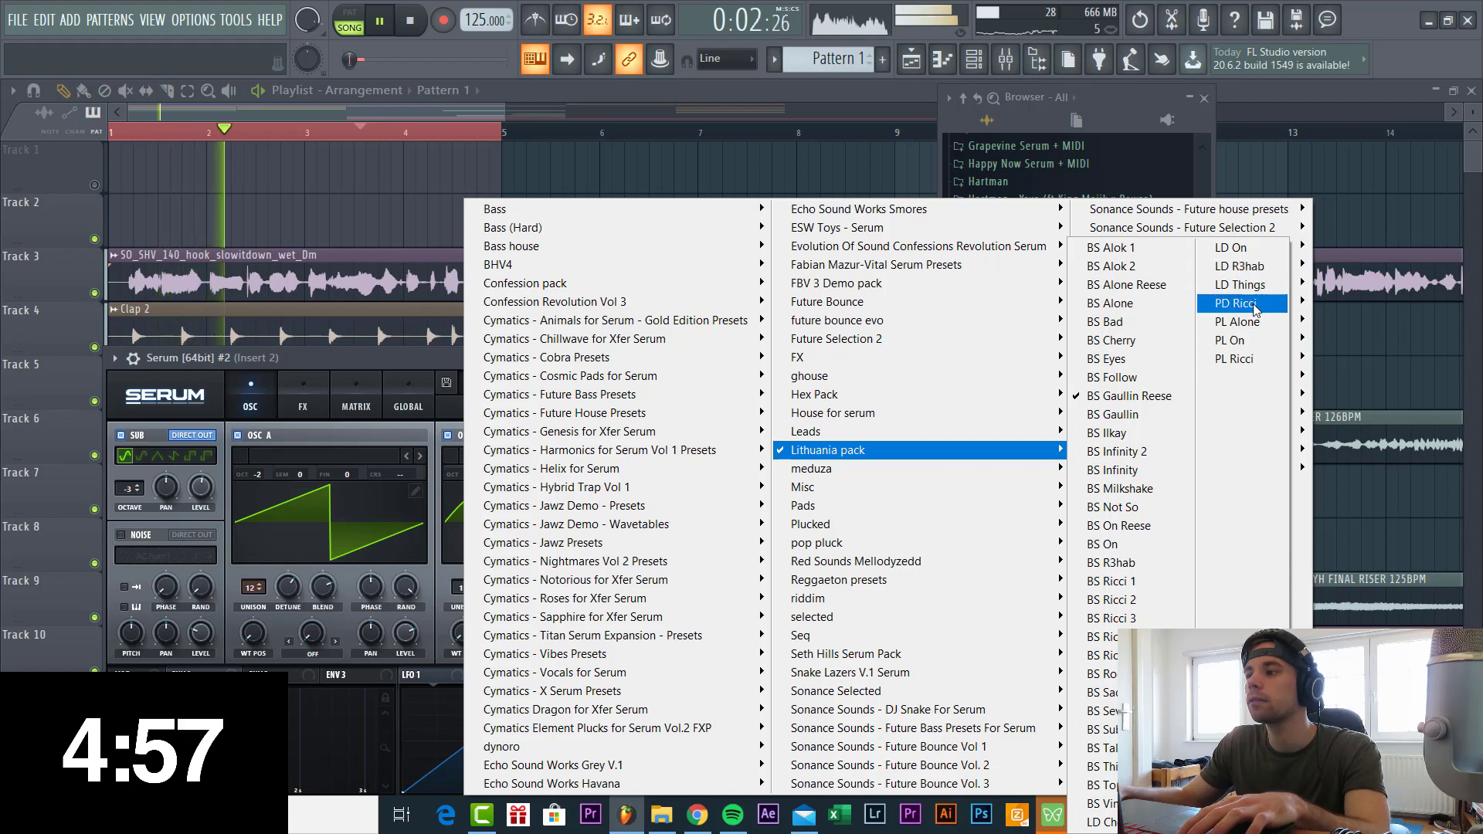
left_click(1251, 251)
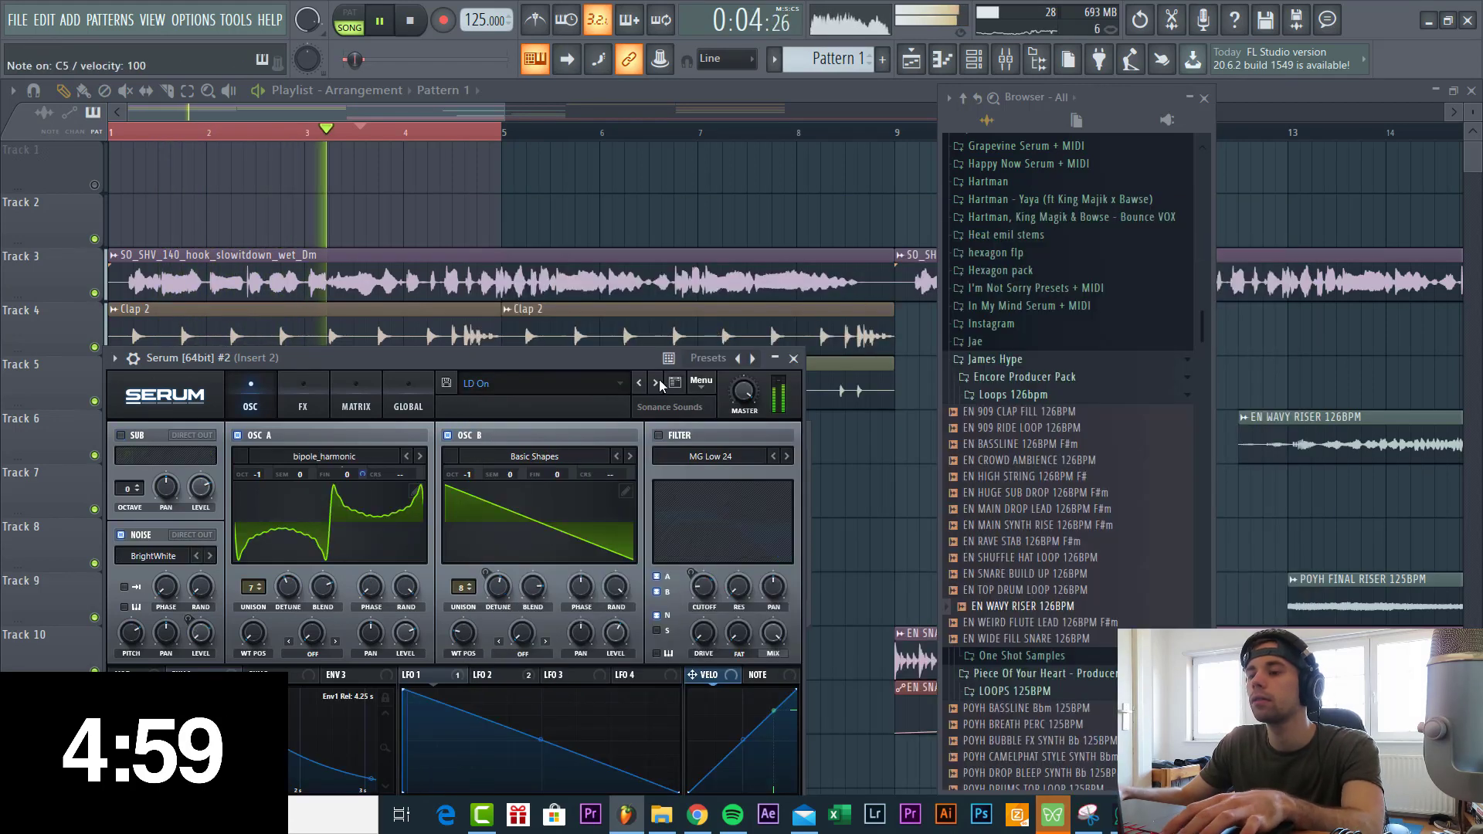
left_click(793, 358)
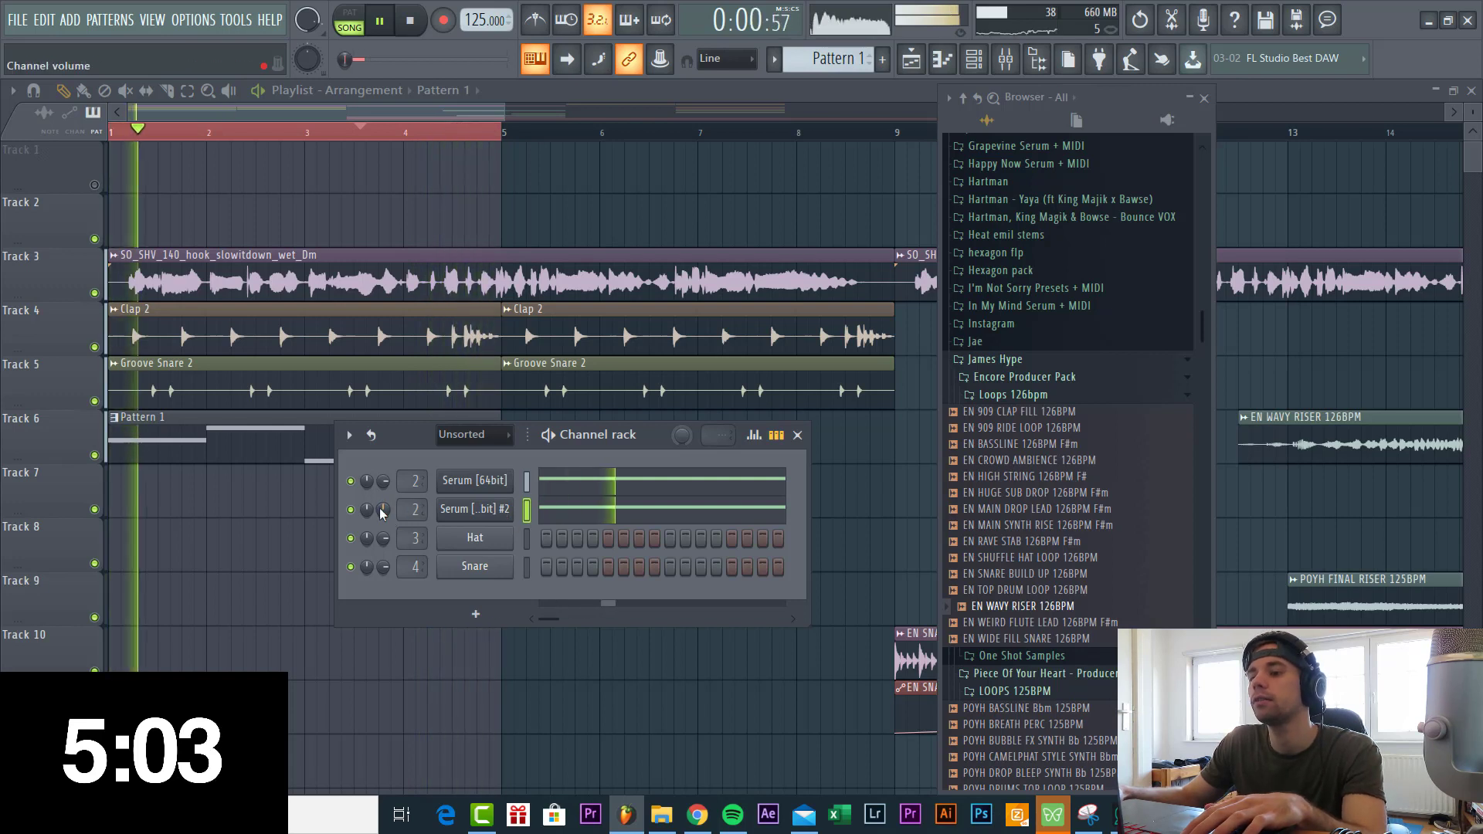
Clone the Serum #2 channel and copy its melody notes into the new Serum #3 channel.
left_click(529, 516)
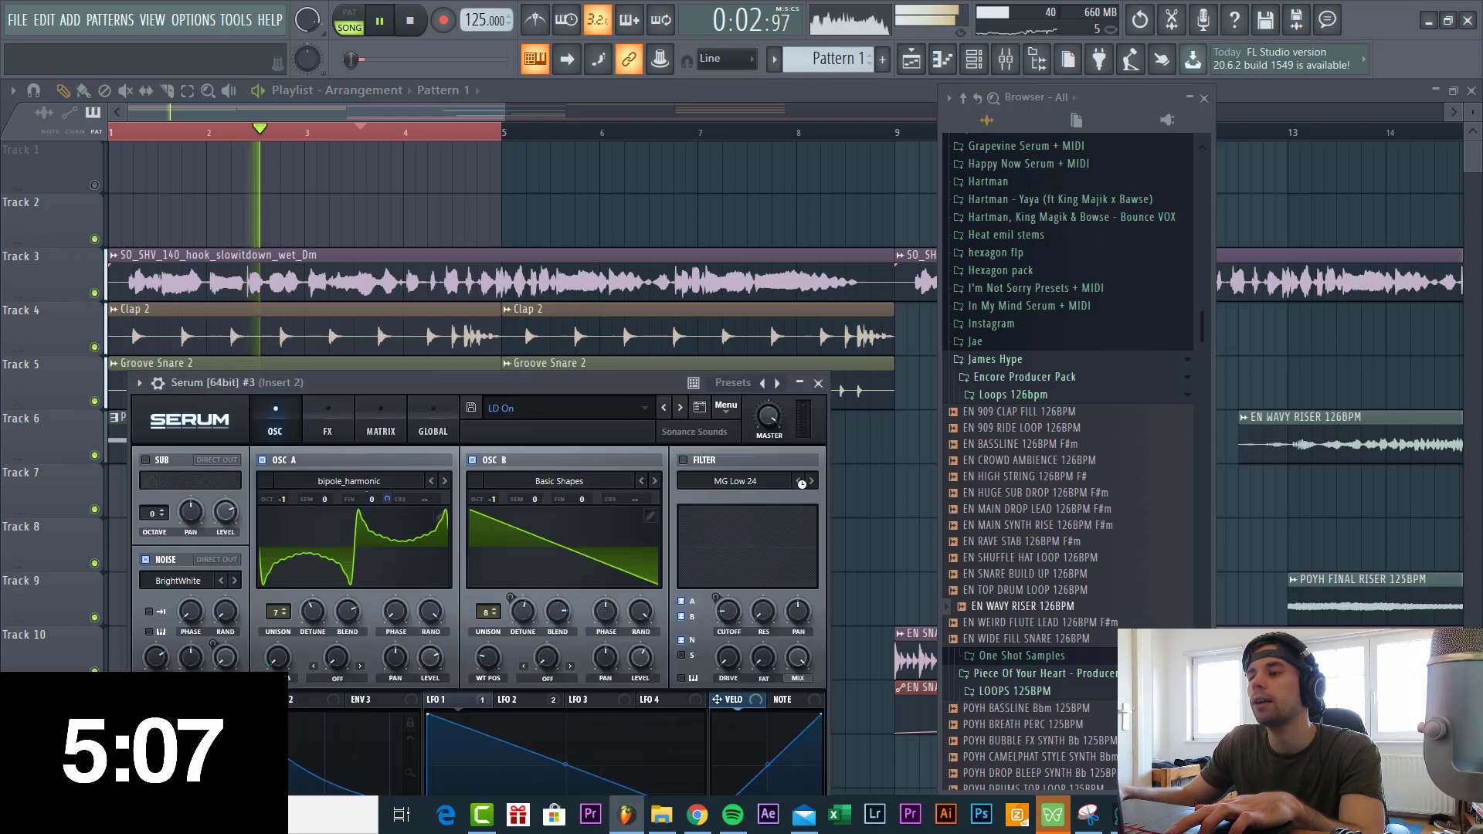
left_click(818, 383)
left_click(527, 510)
key("ctrl+c")
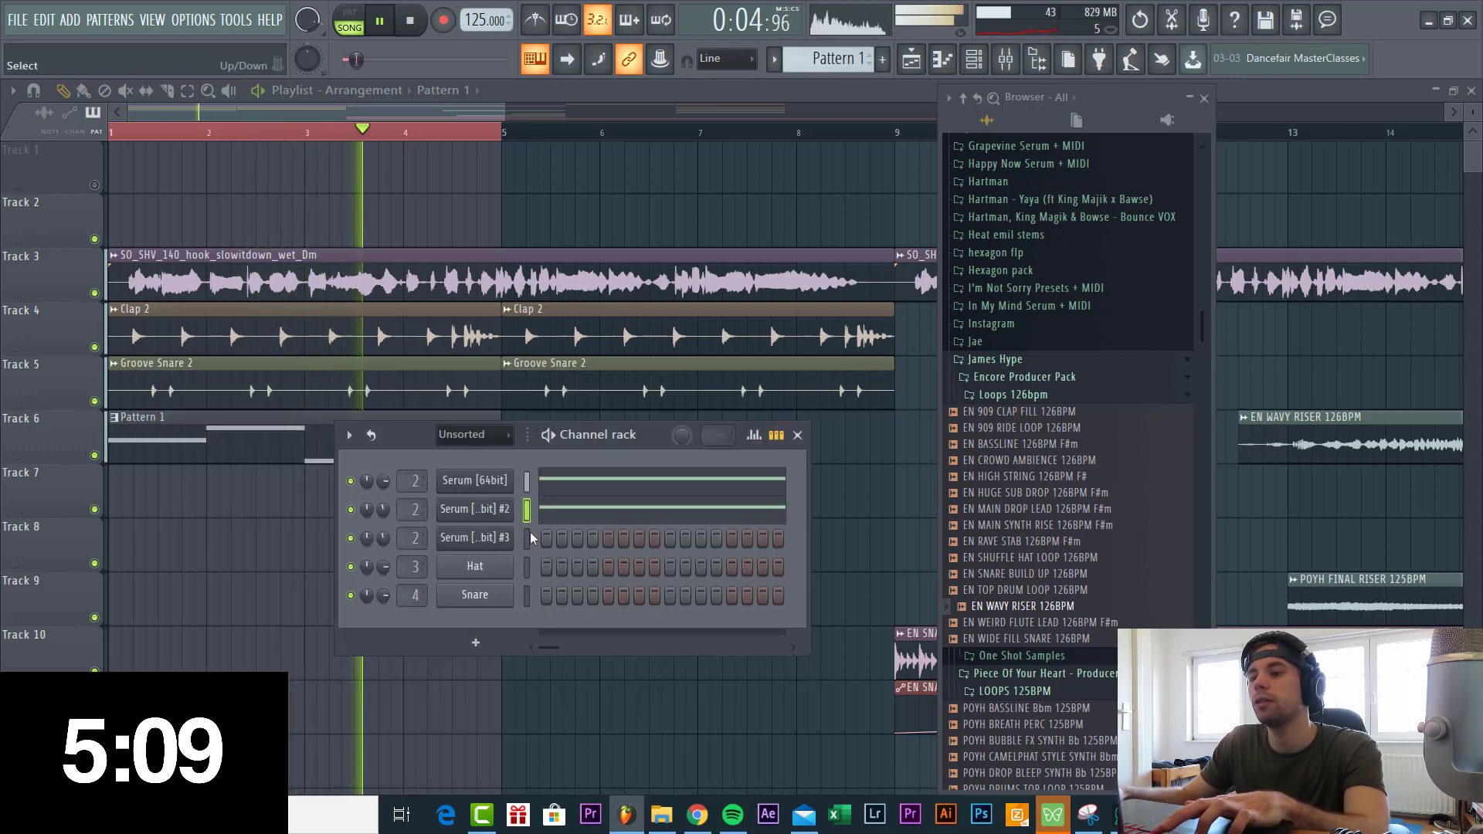
left_click(526, 539)
key("ctrl+v")
Load the PL Alone preset from the Lithuania pack into Serum #3.
left_click(497, 538)
left_click(584, 407)
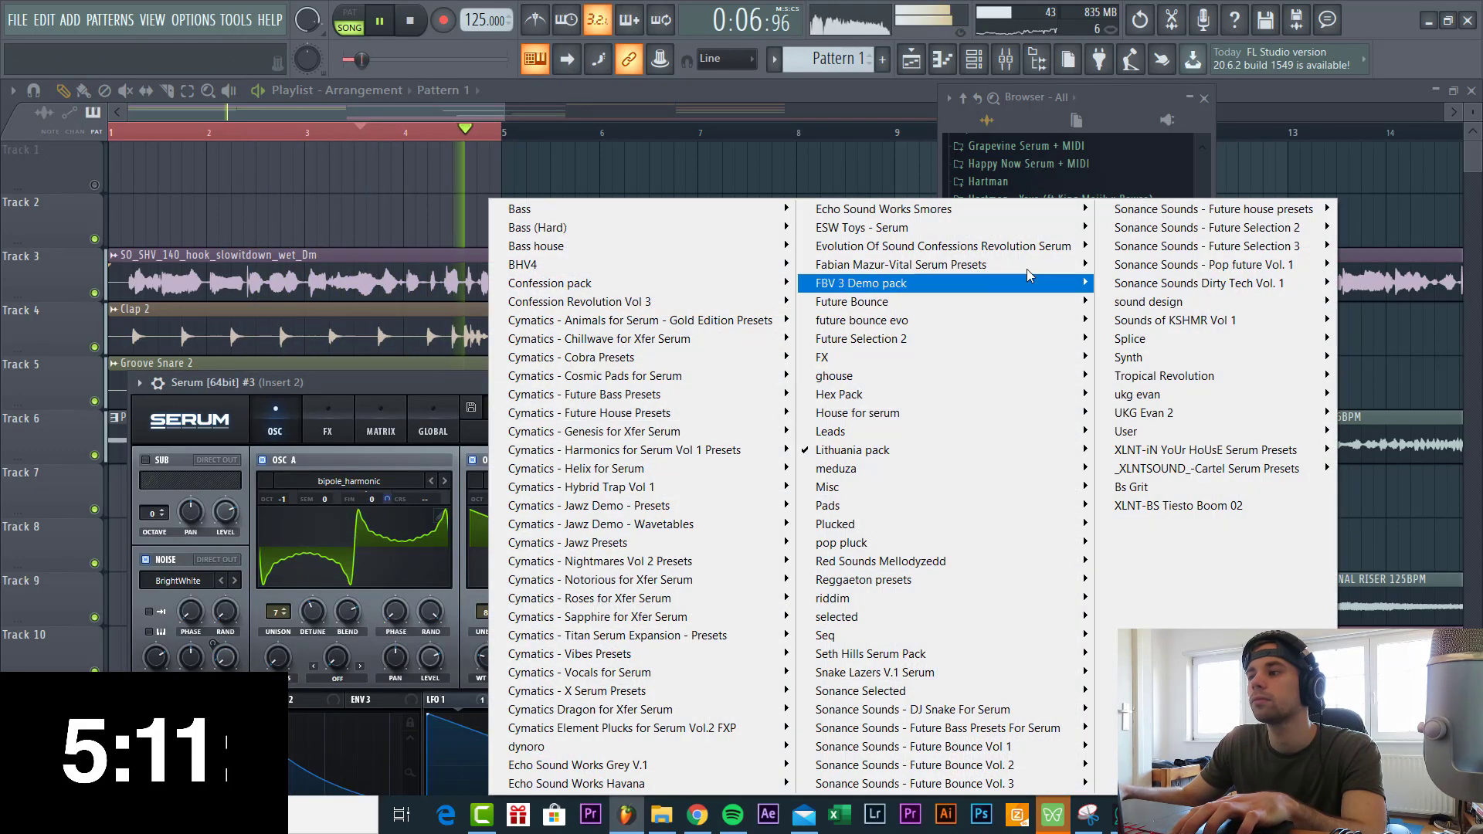
mouse_move(924, 454)
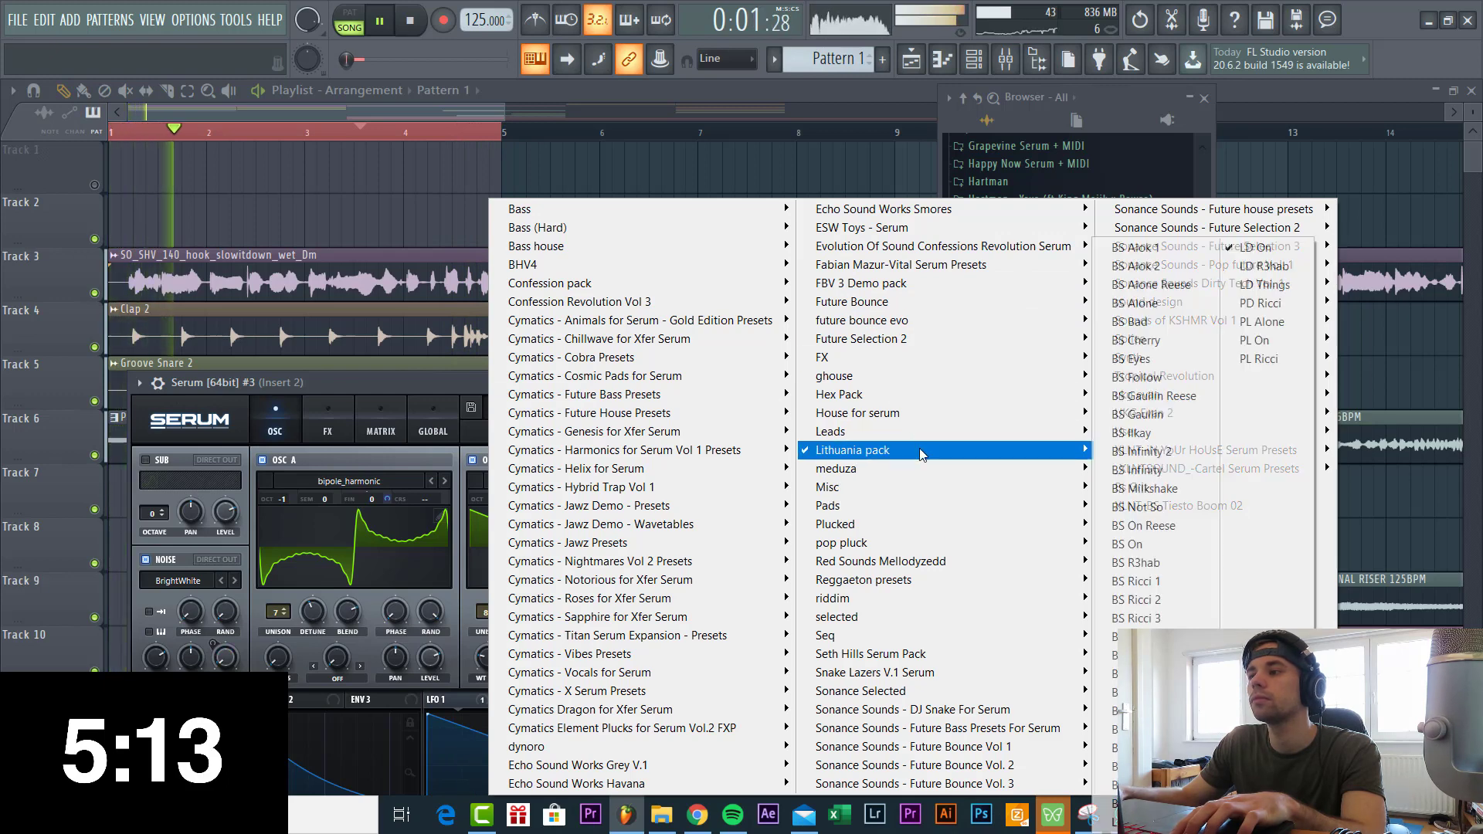
left_click(1276, 323)
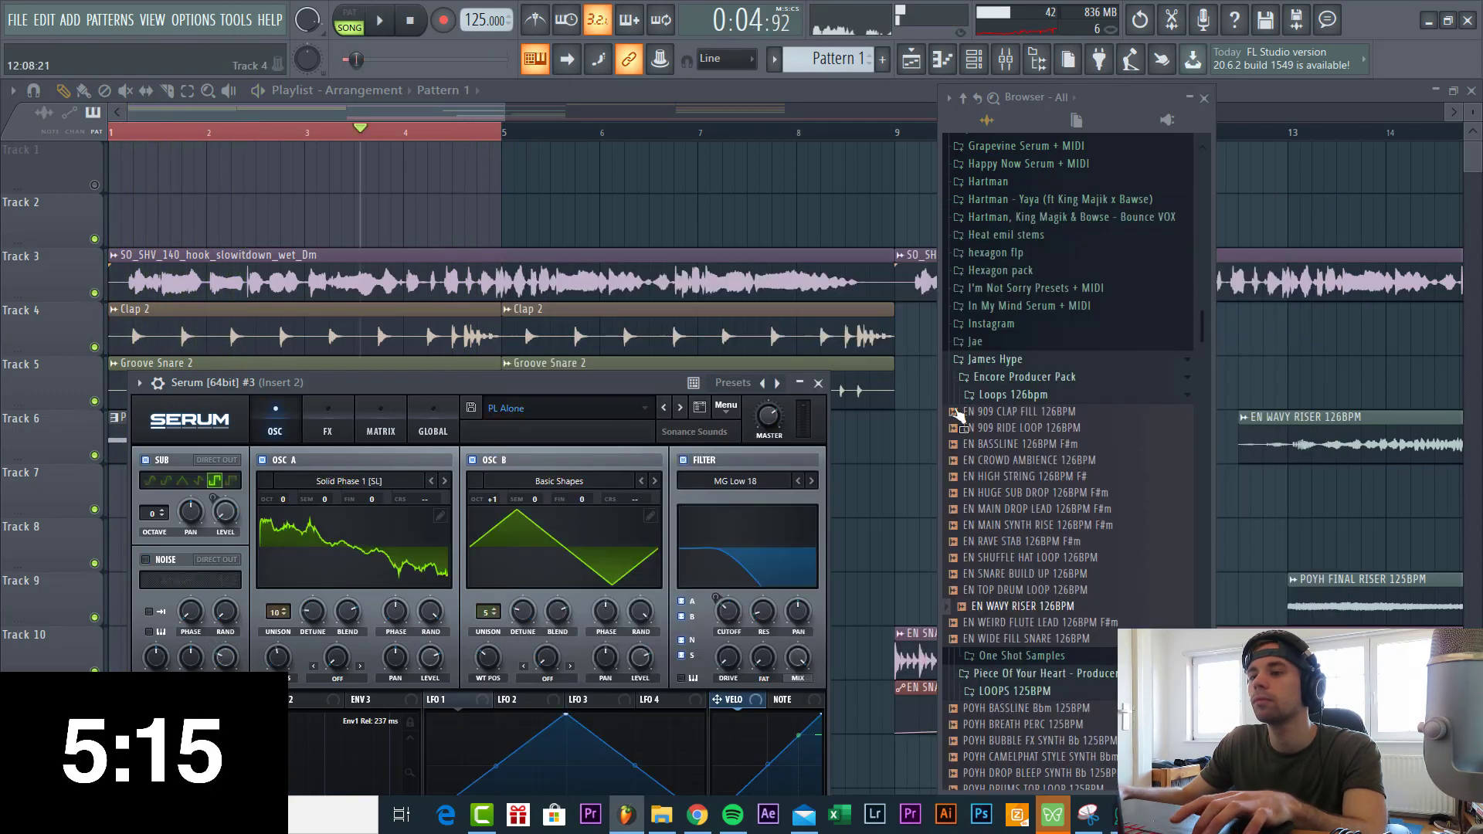
left_click(818, 383)
left_click(798, 434)
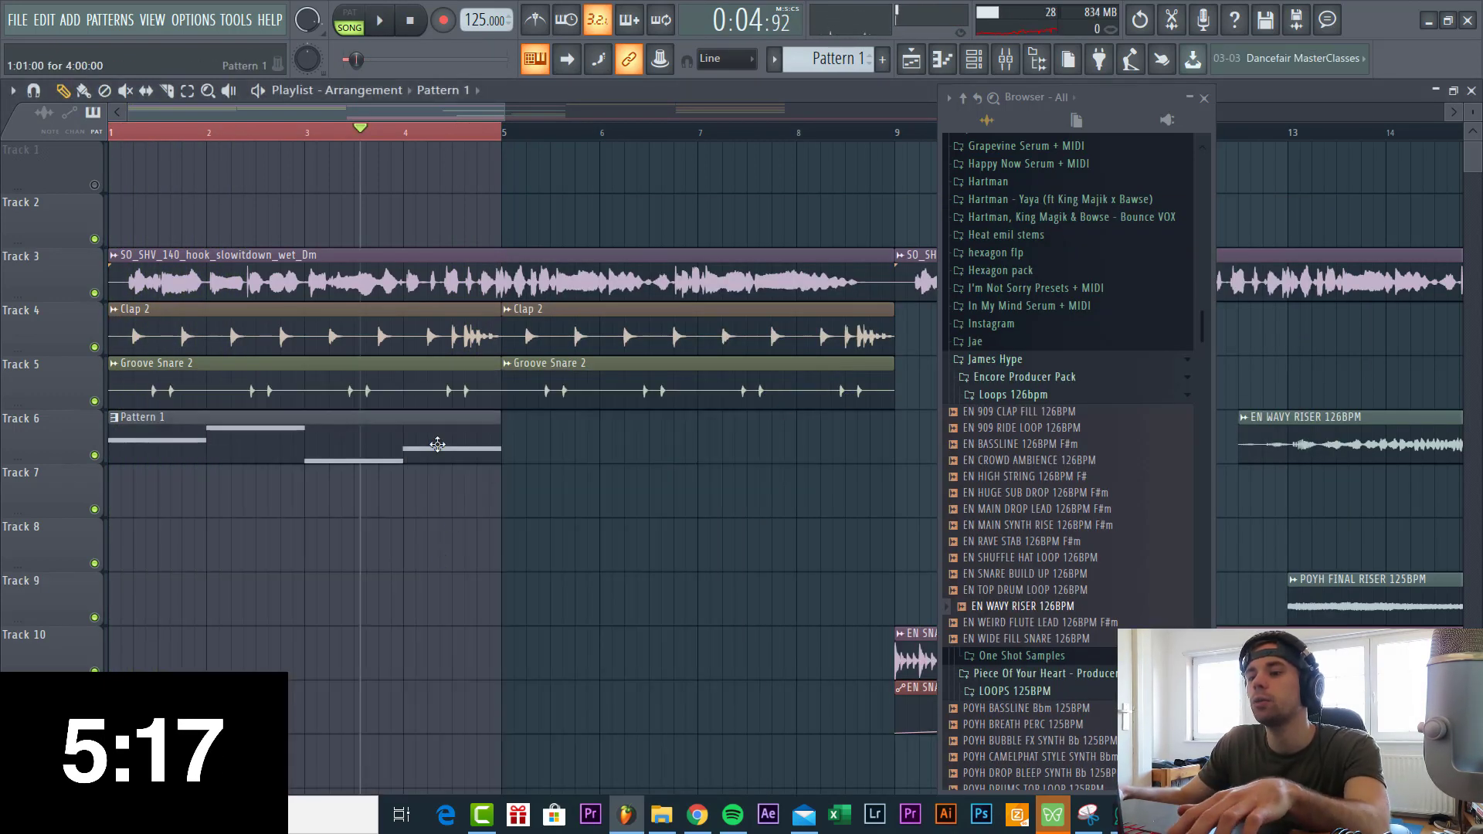
Shorten all four melody notes in Serum #3's piano roll to two steps each.
left_click(975, 57)
key("space")
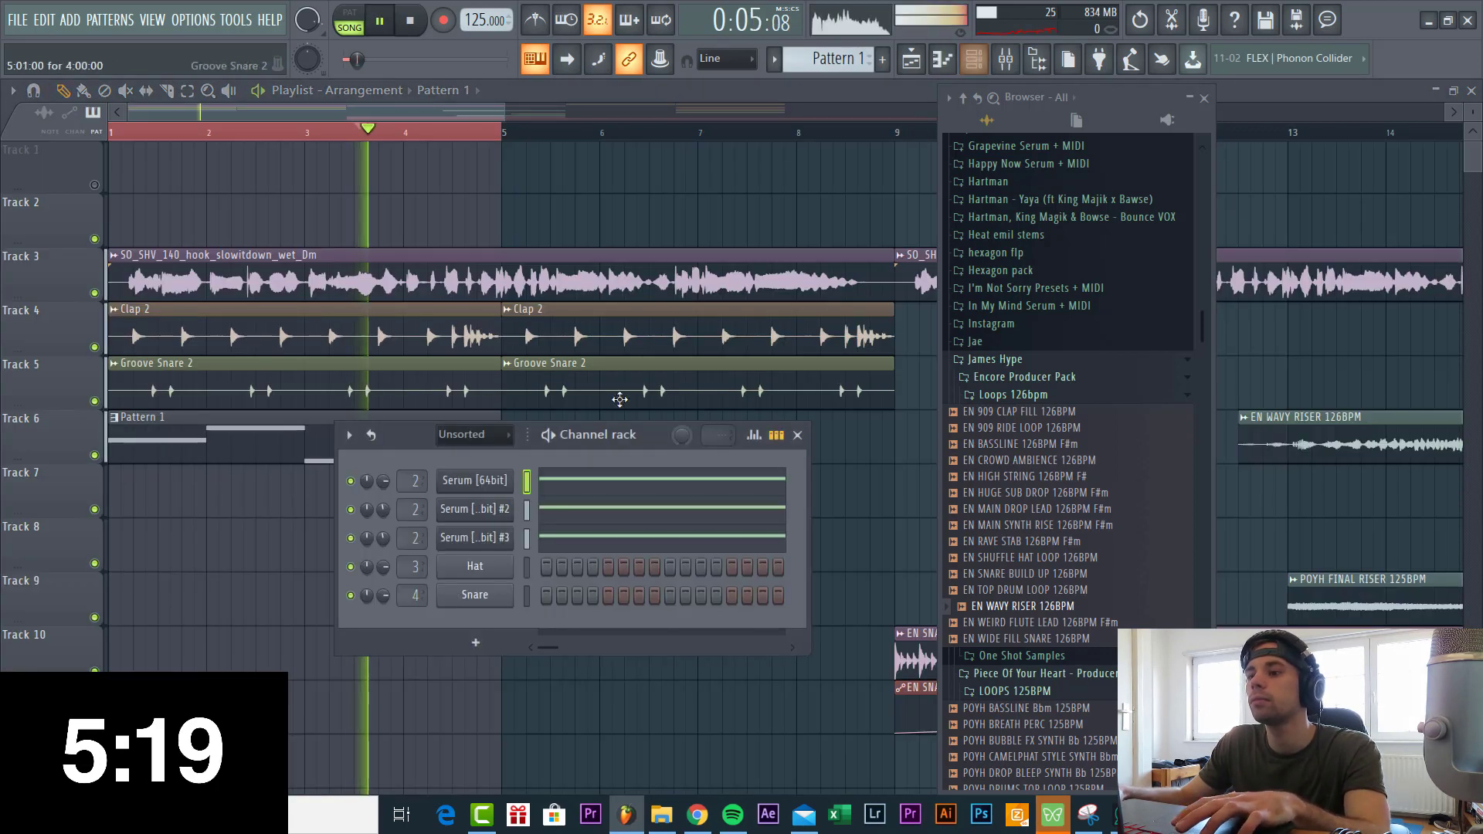
left_click(578, 540)
key("ctrl+a")
key("space")
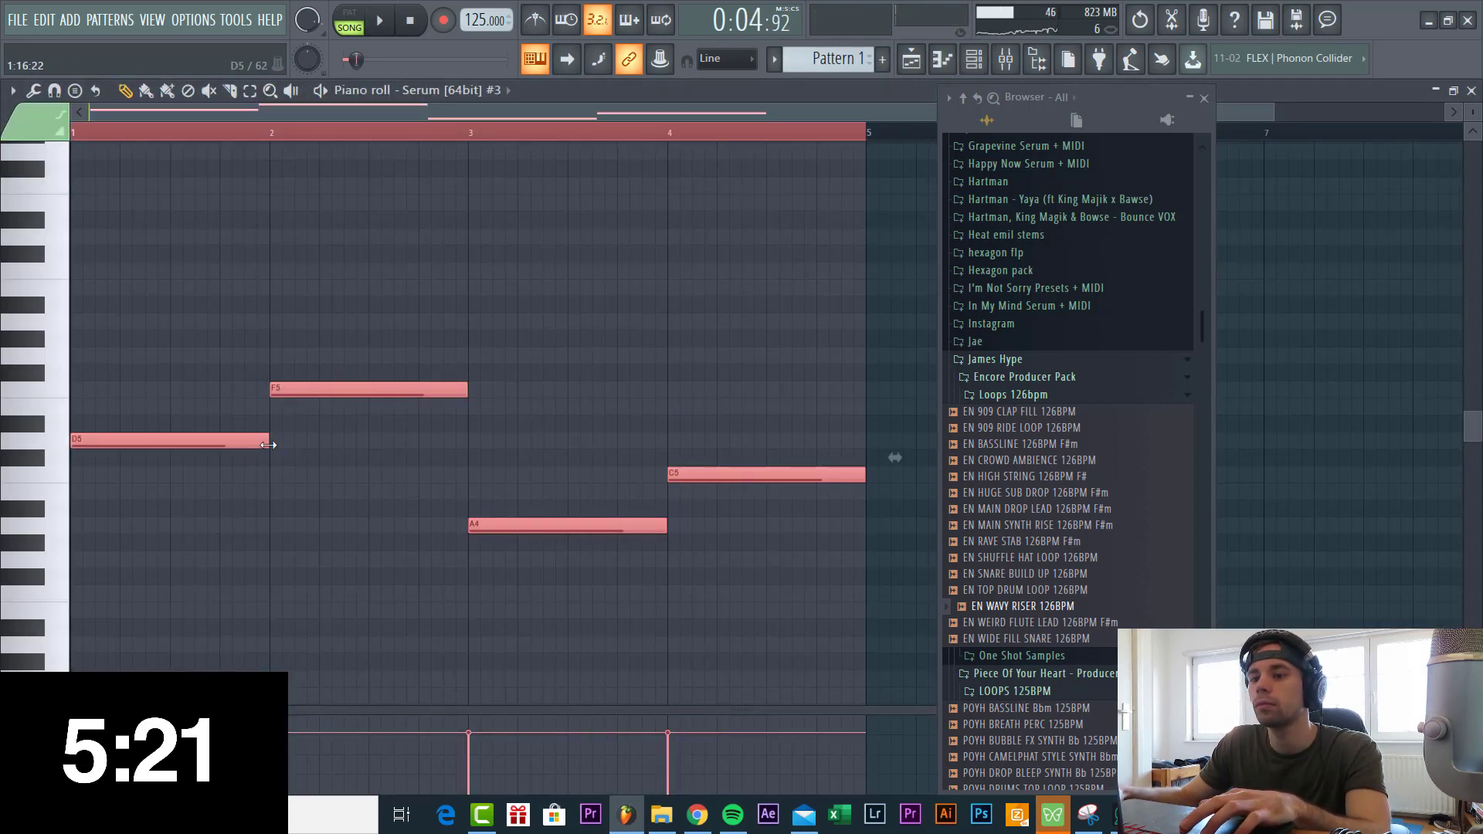
left_click_drag(268, 445, 19, 473)
scroll(44, 480, "up", 3)
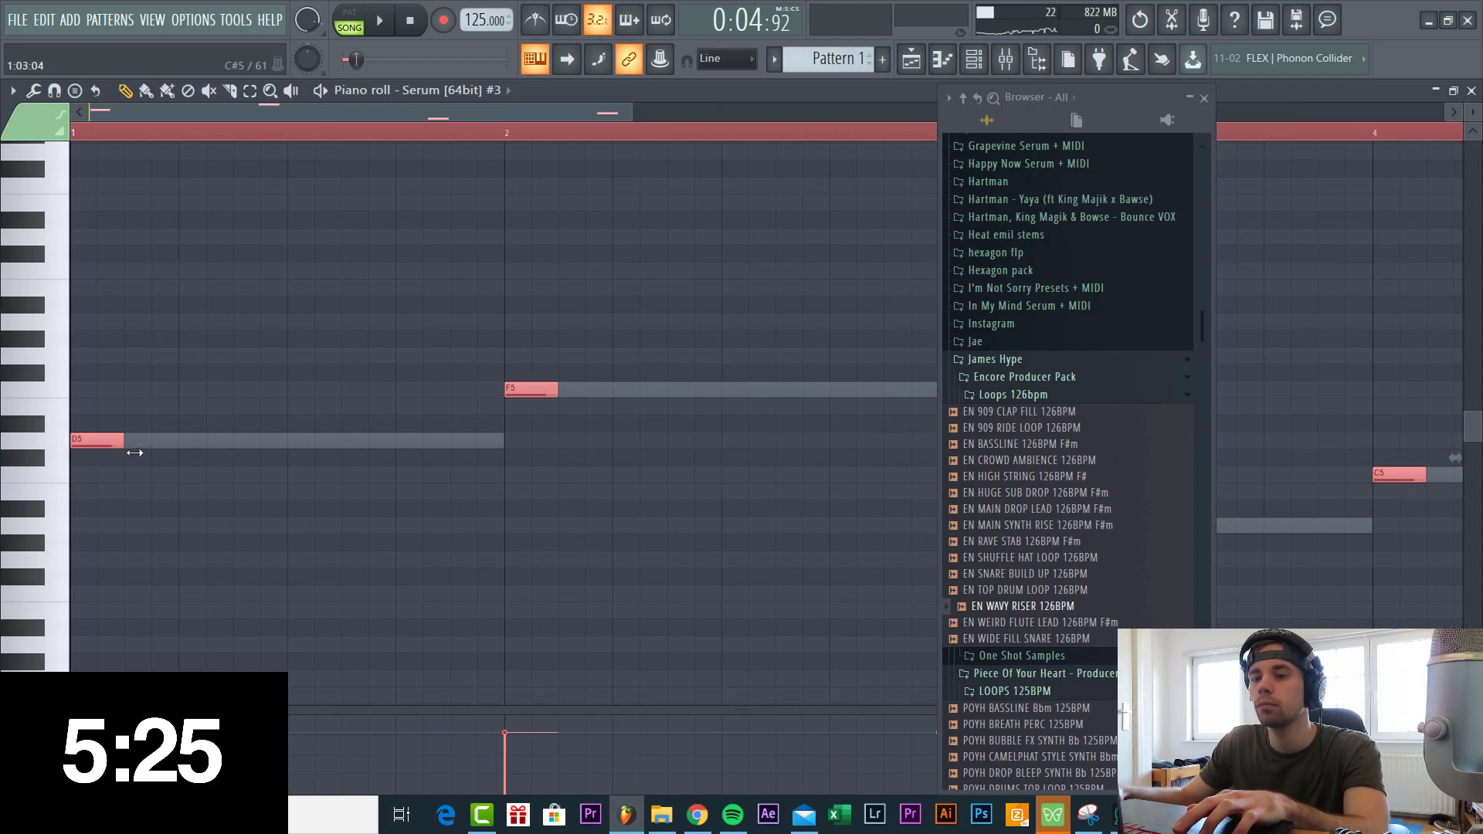
Repeat Serum #3's notes at three-step lengths until every bar is filled, and transpose the whole part down an octave.
key("ctrl+b")
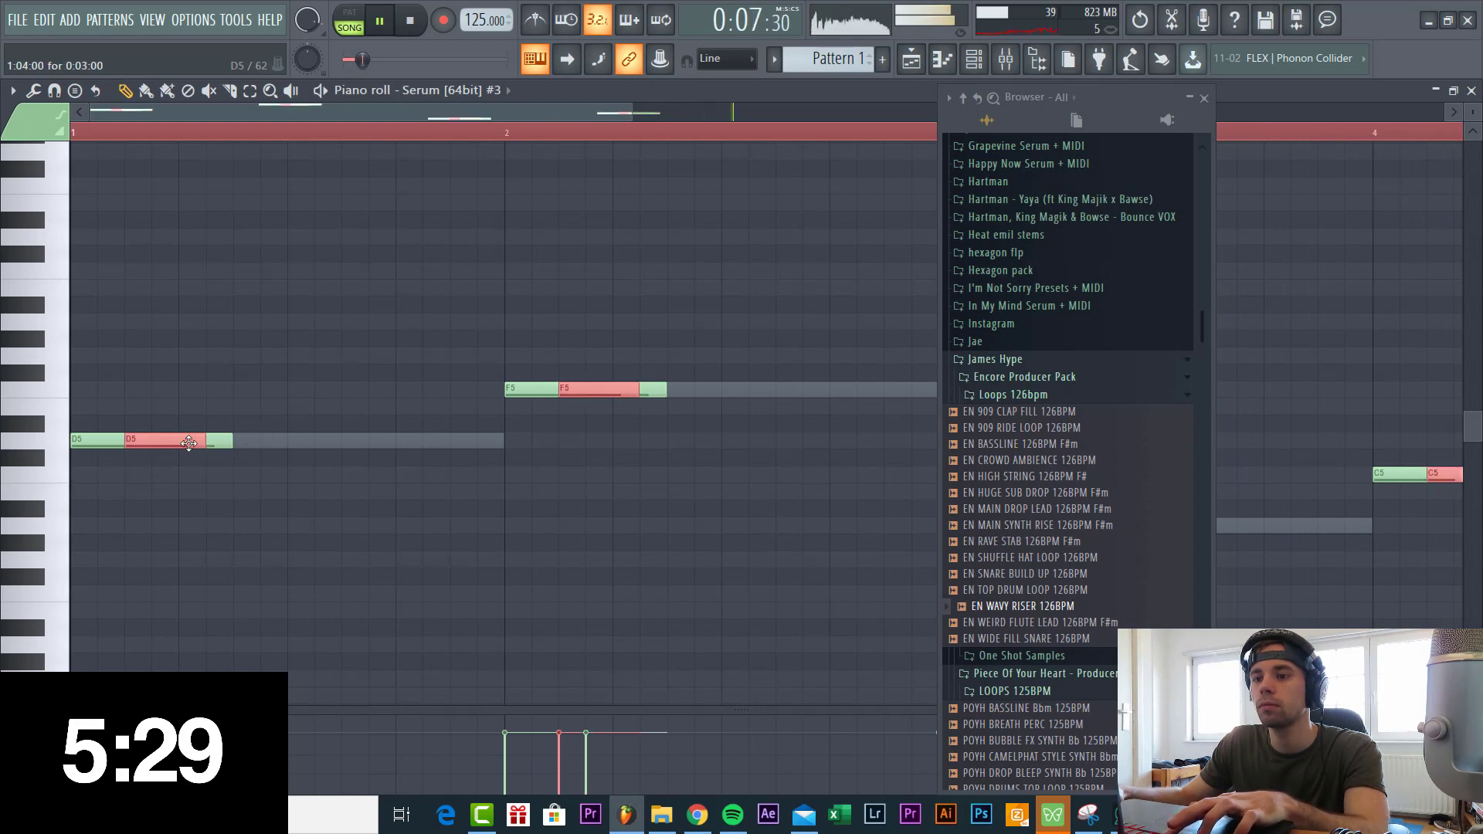
key("ctrl+b")
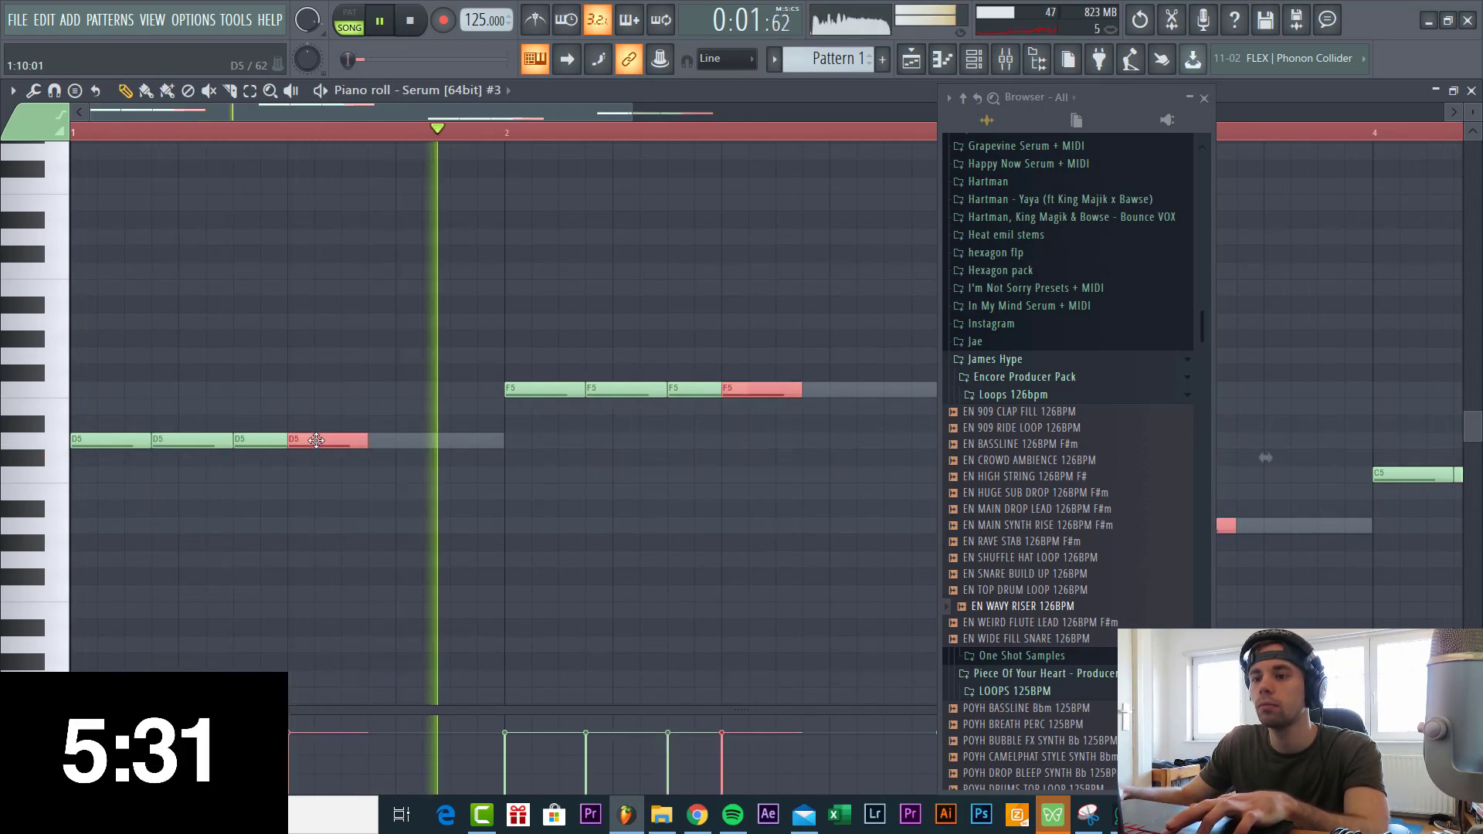
left_click_drag(316, 441, 498, 454)
scroll(604, 499, "down", 5)
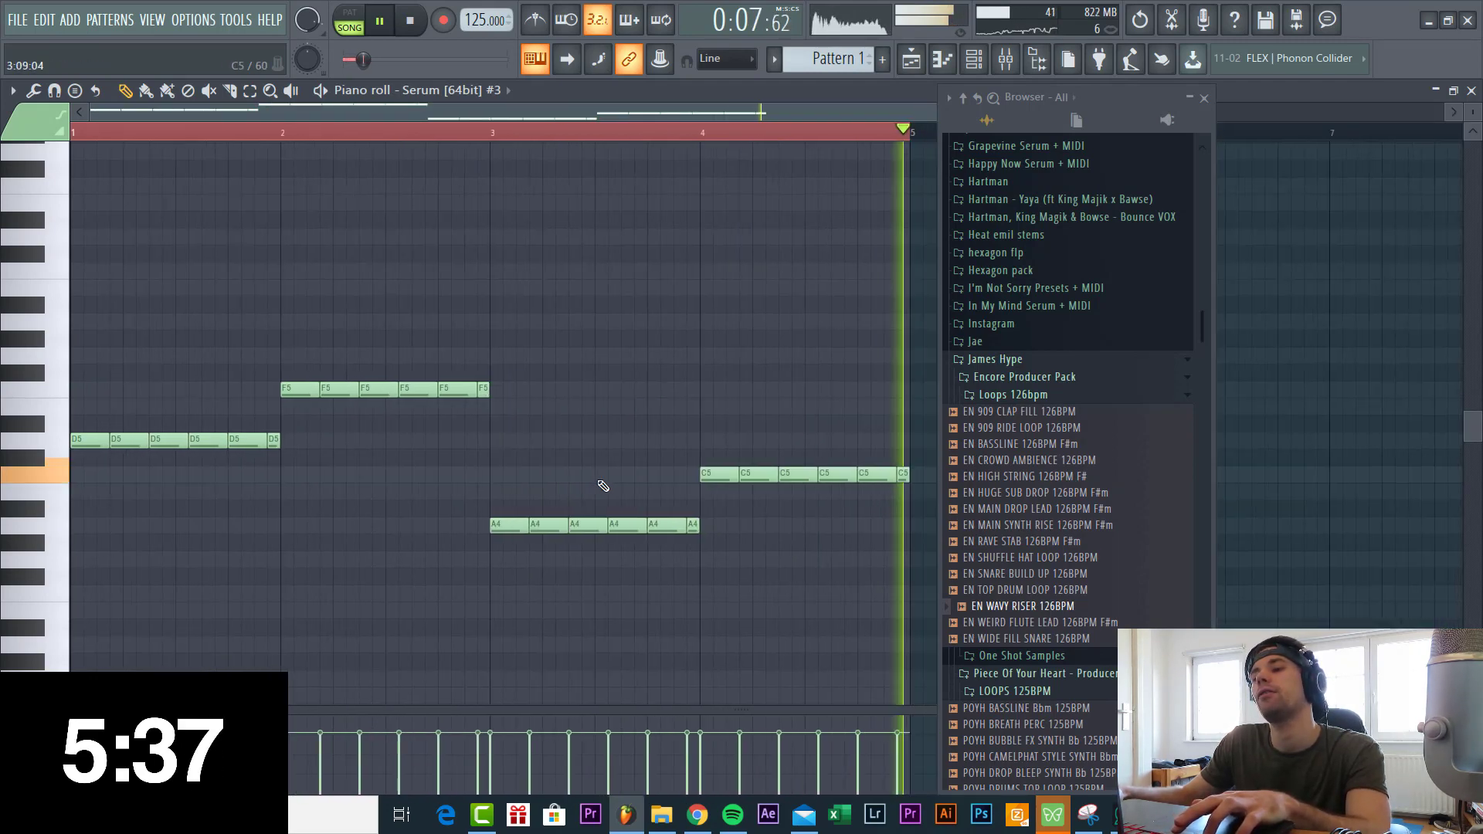
key("ctrl+Down")
key("F7")
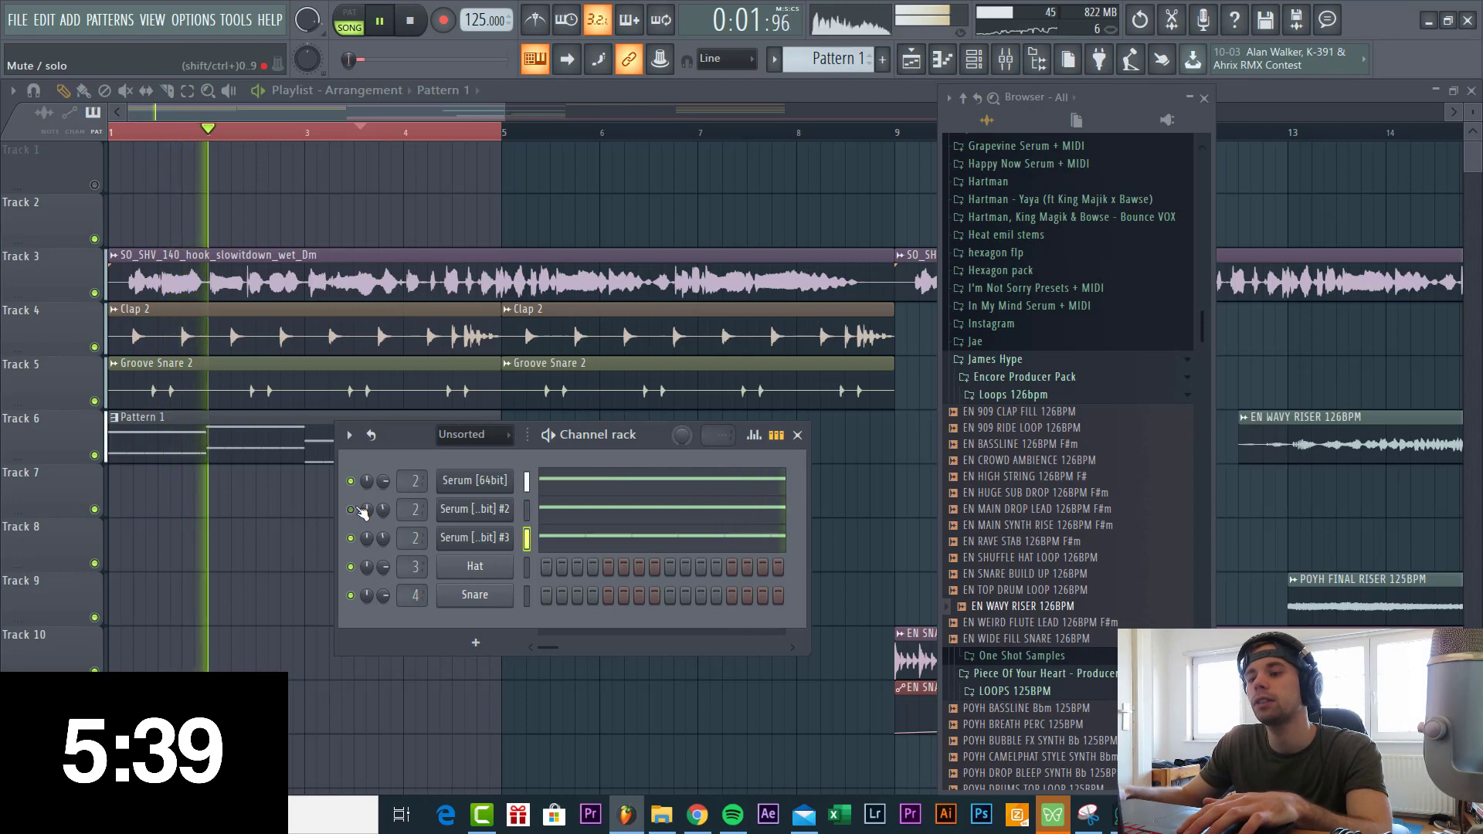
Hear Serum #3 alone in pattern mode with the other two Serums muted, and lower its filter cutoff to about 15 Hz.
left_click(350, 510)
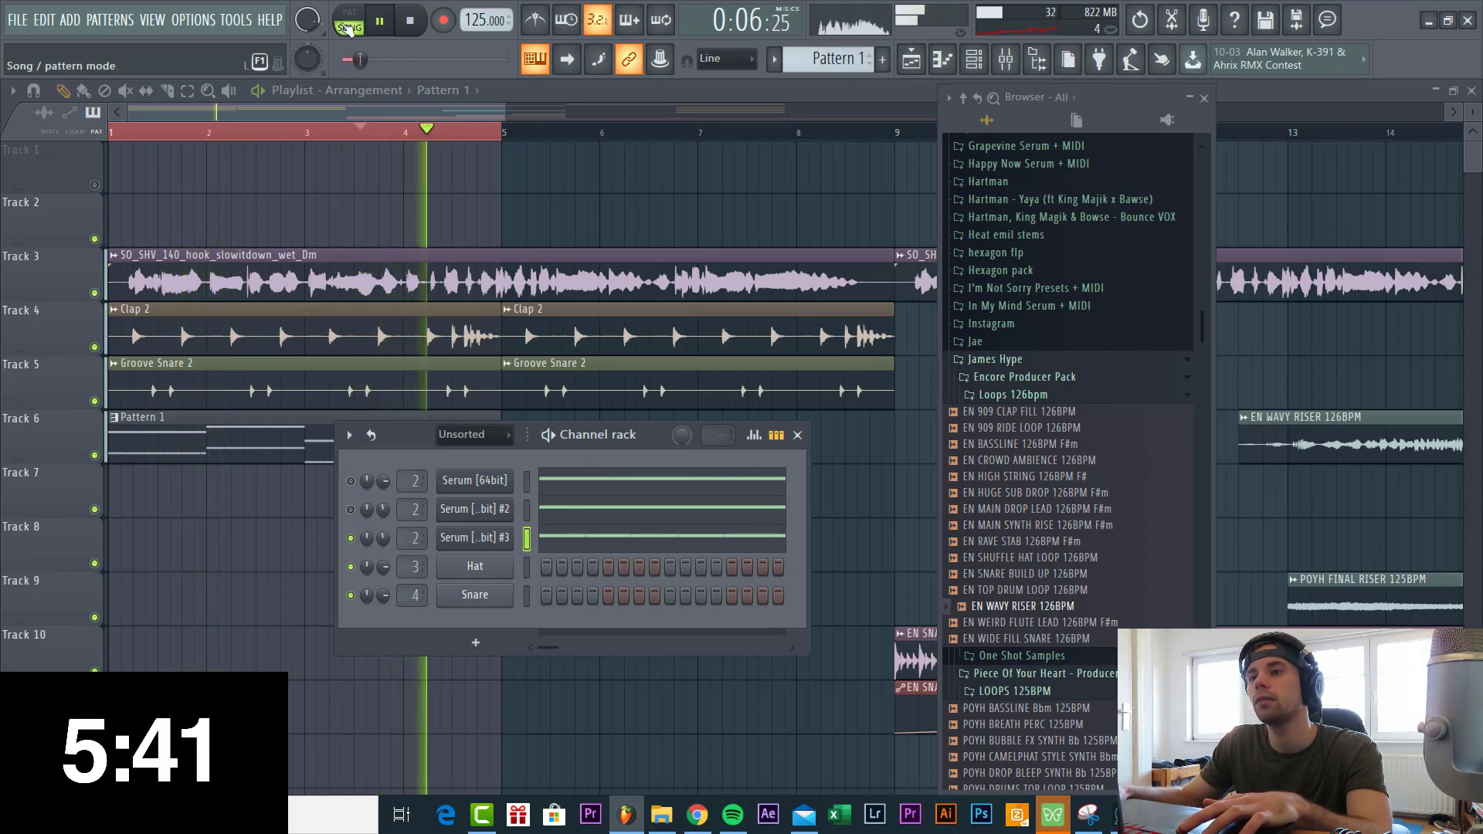
left_click(481, 542)
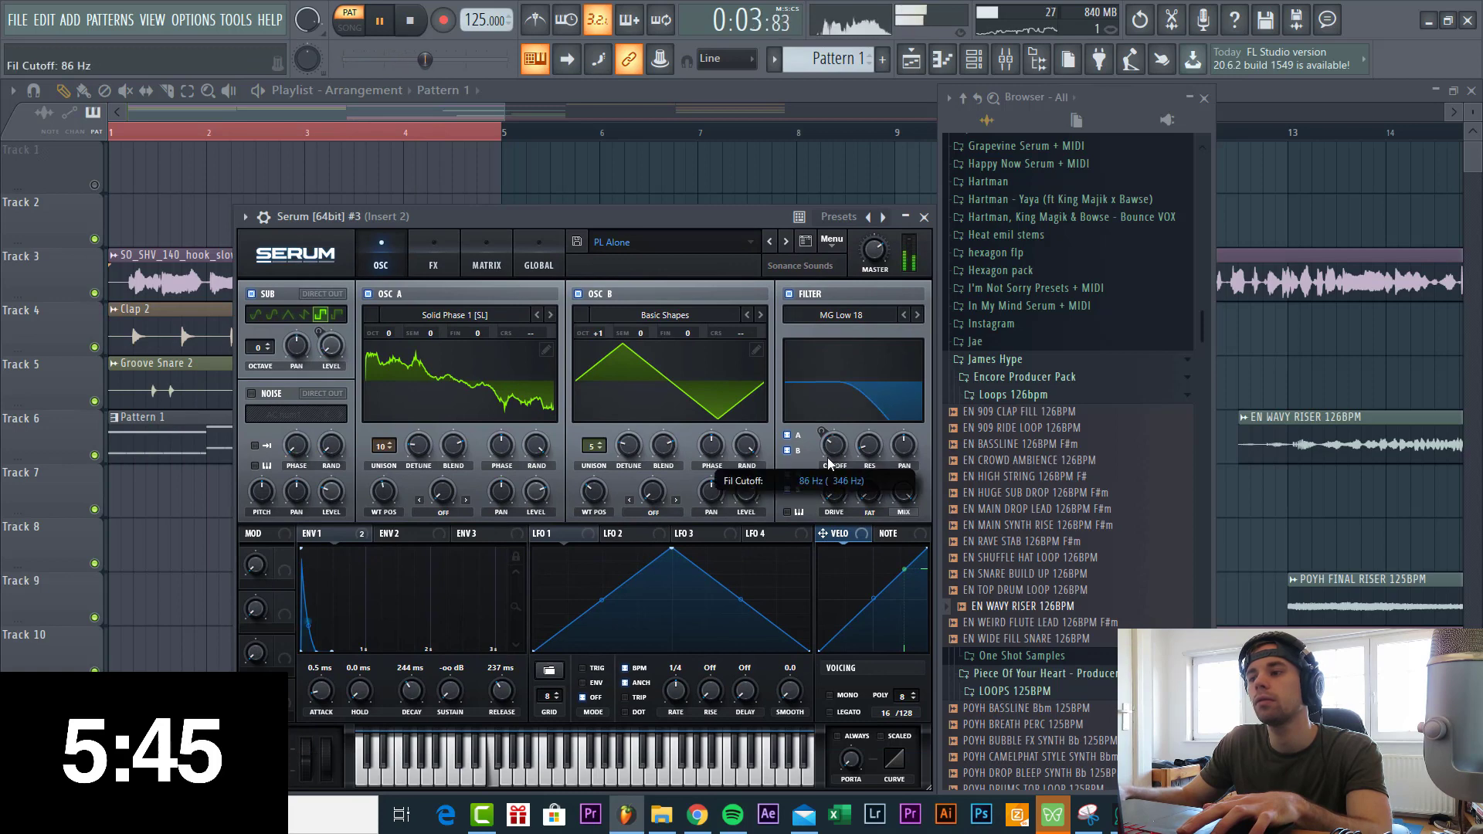
left_click_drag(827, 461, 832, 504)
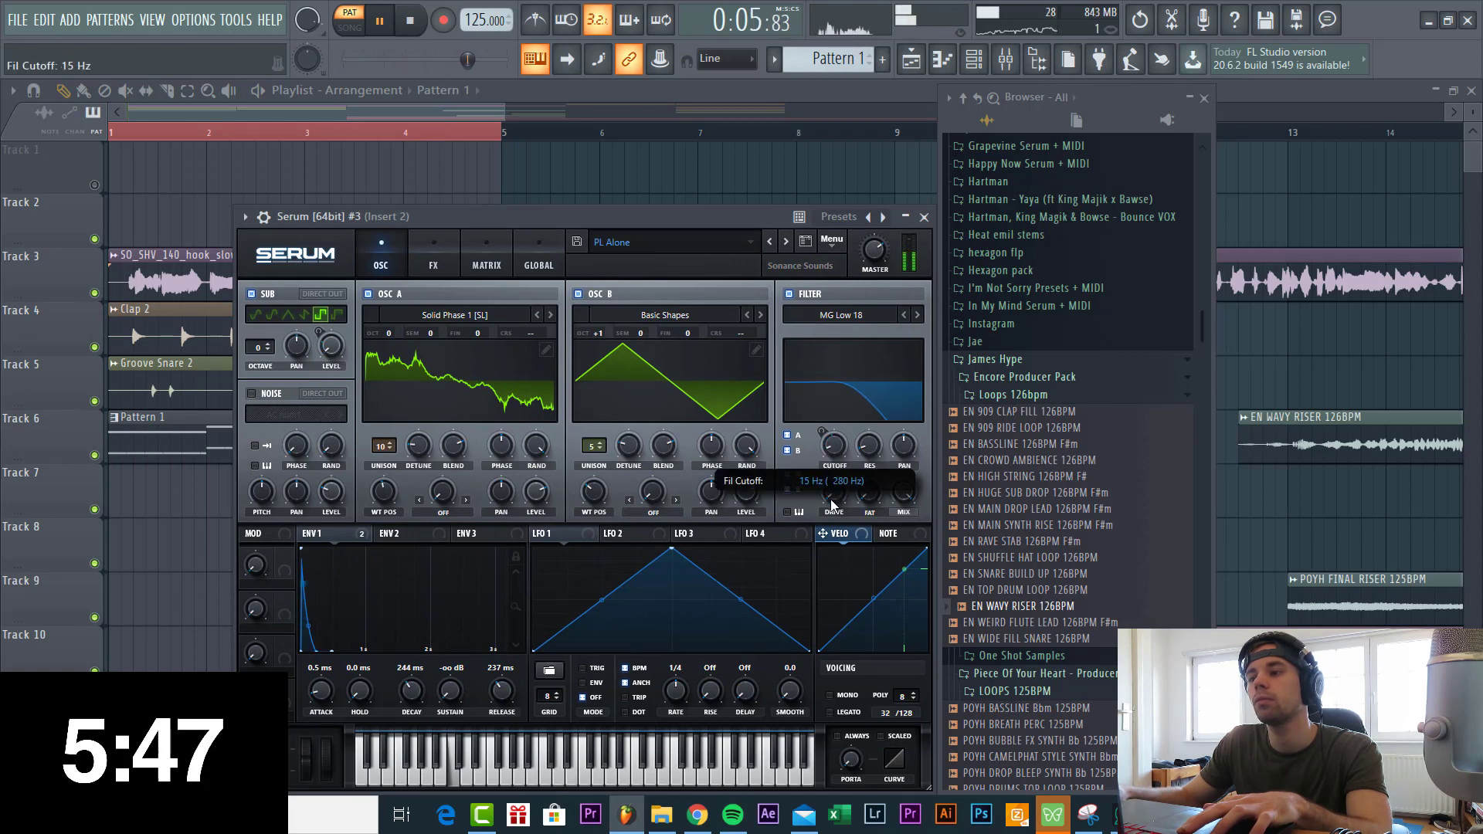
Create an automation clip for Serum #3's filter cutoff and place it on Track 7 at bar 1.
left_click(193, 19)
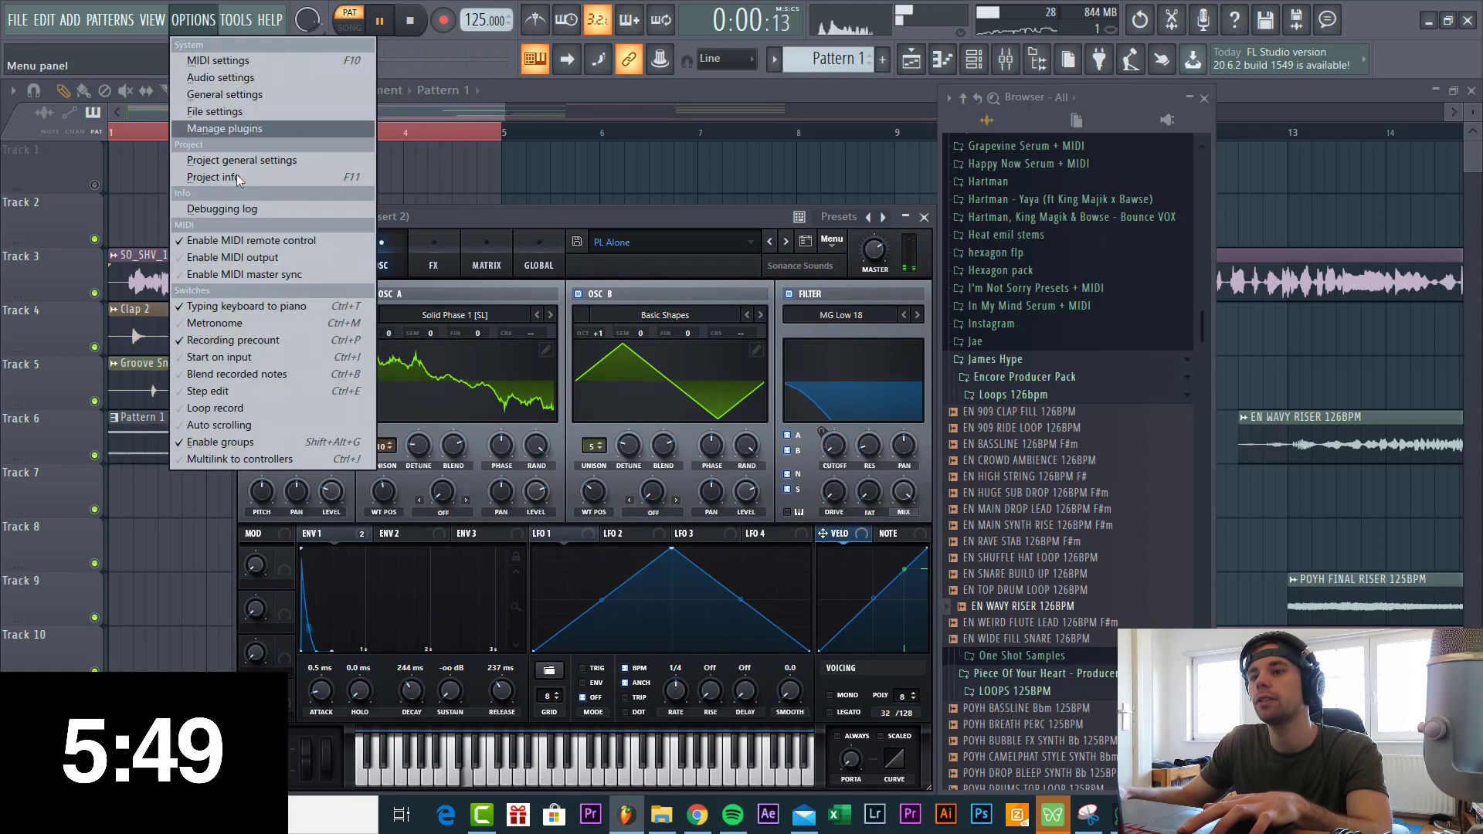
left_click(236, 19)
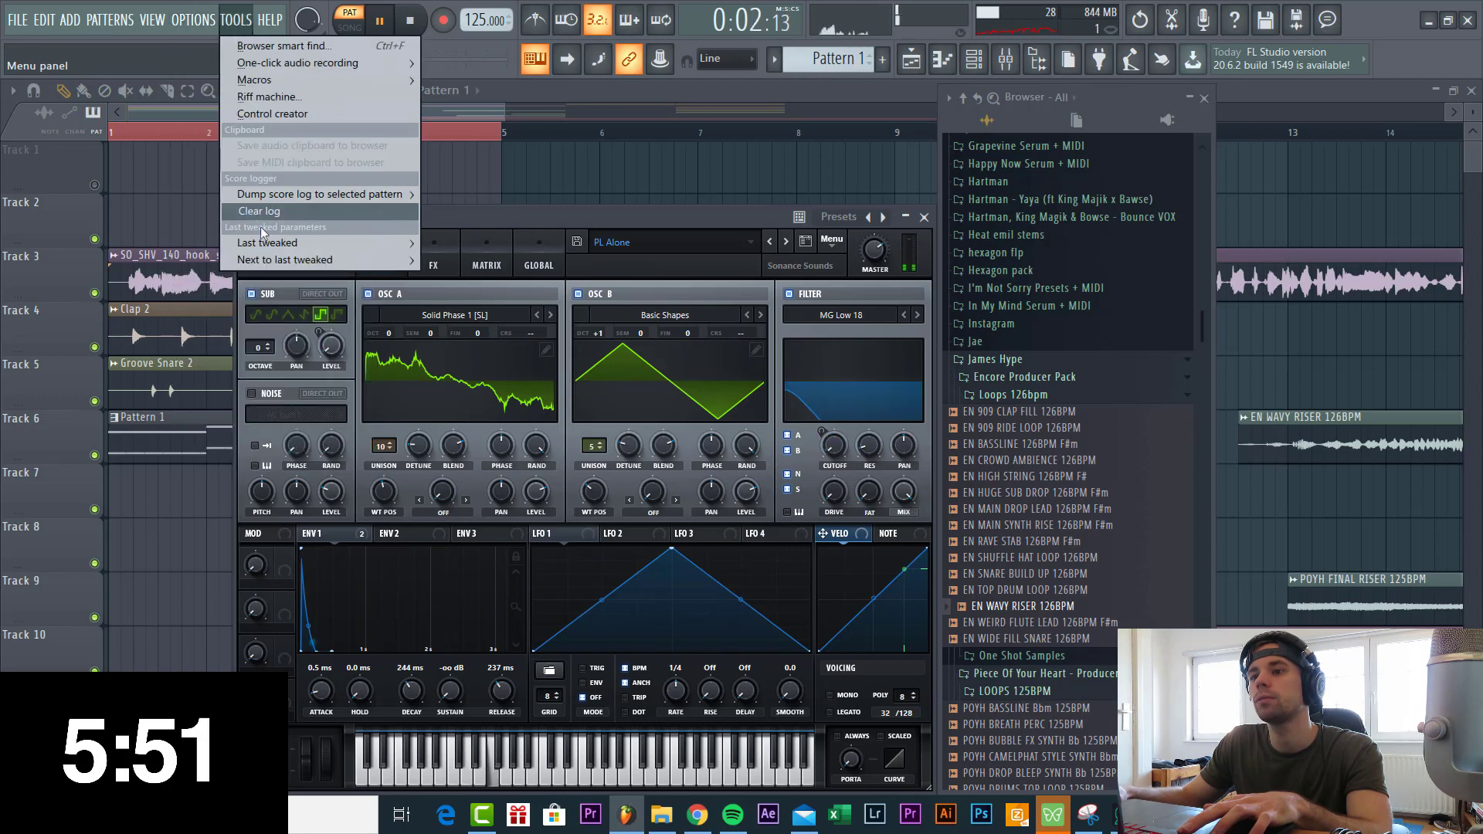
mouse_move(298, 244)
left_click(545, 352)
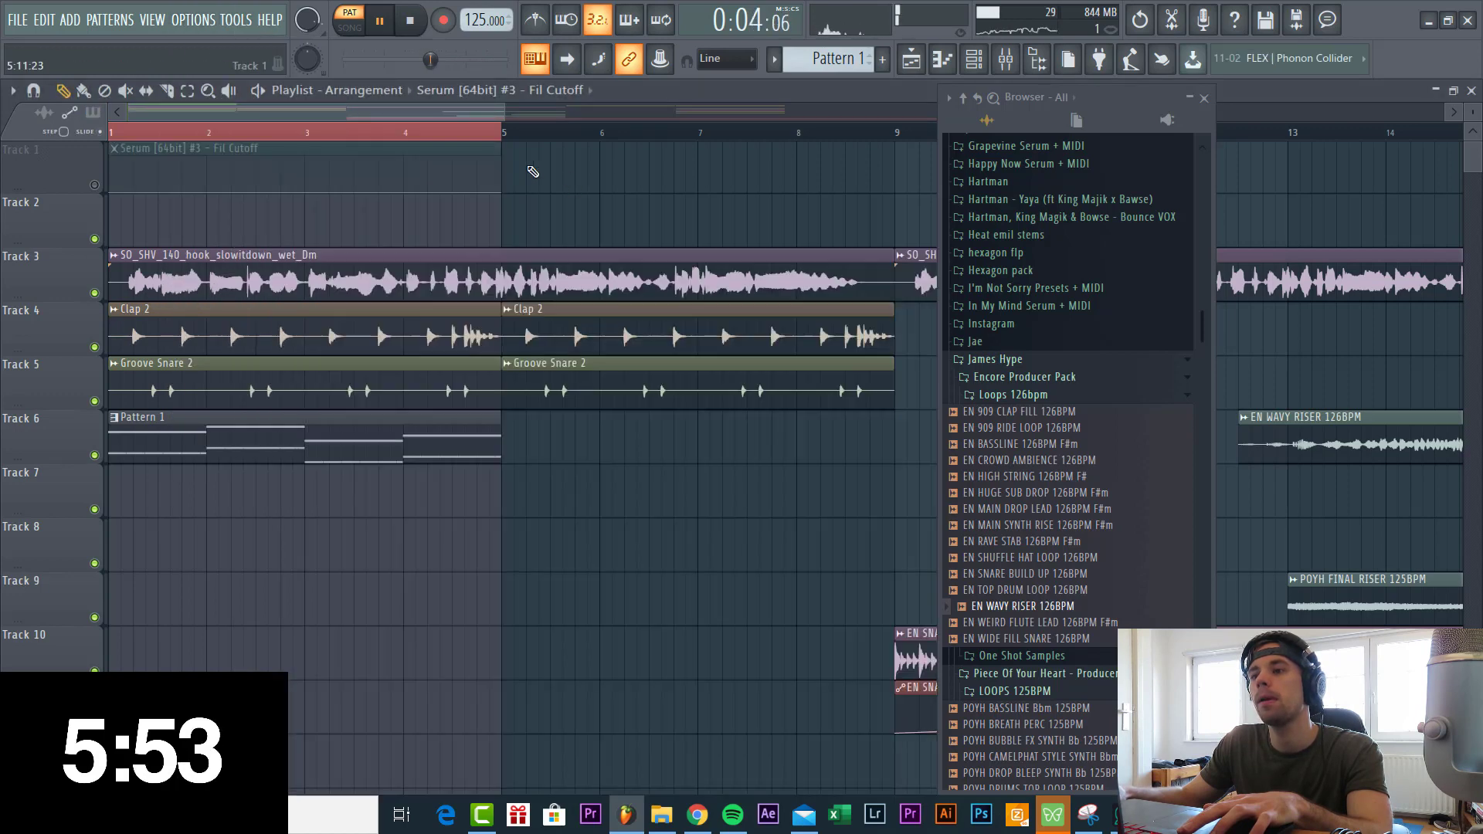
left_click_drag(356, 156, 356, 483)
Duplicate the cutoff automation clip to bar 5, make it unique, and shape it as a curve rising to bar 9.
left_click(517, 480)
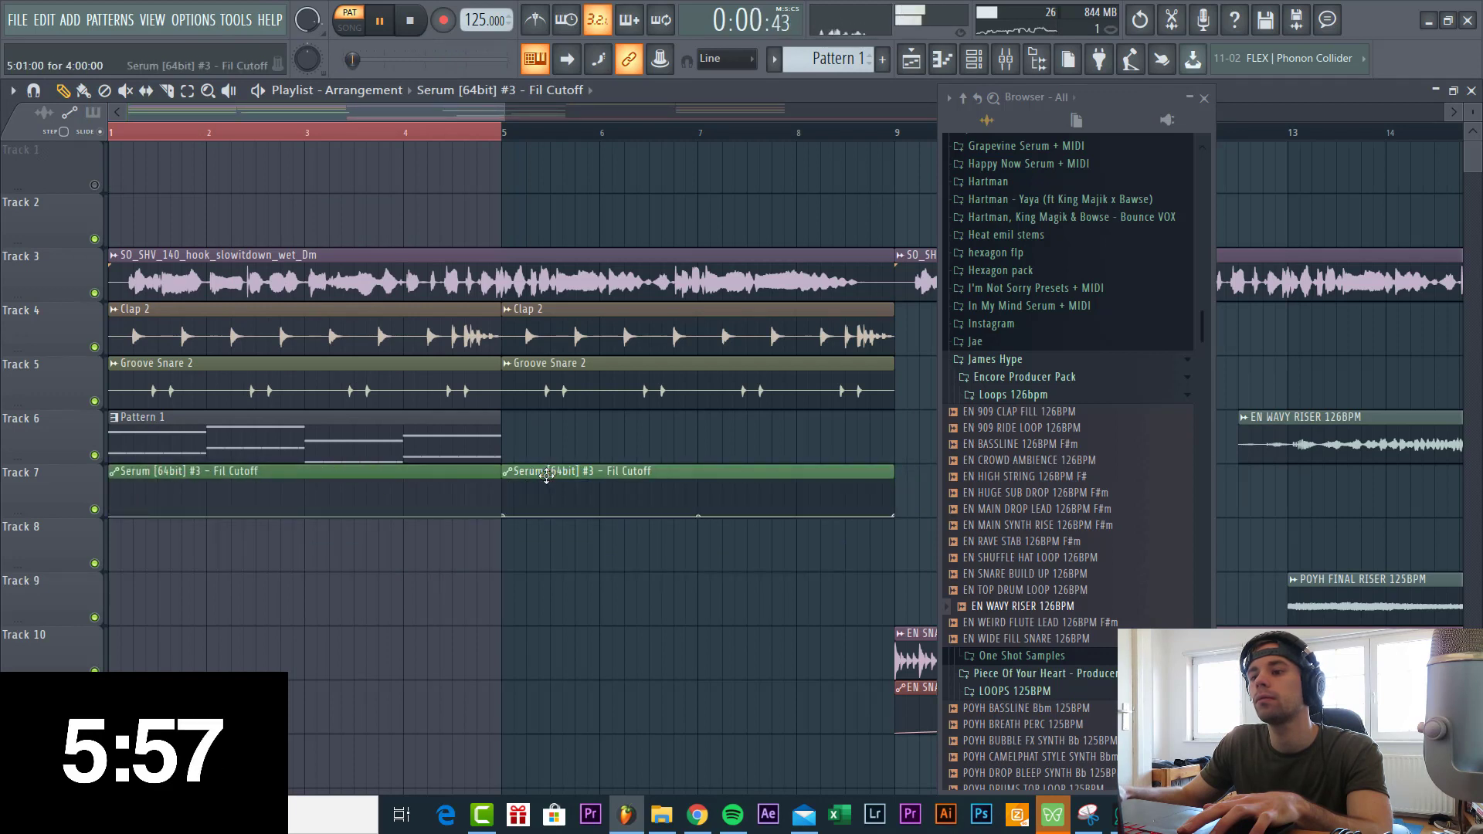
left_click(510, 472)
left_click(581, 608)
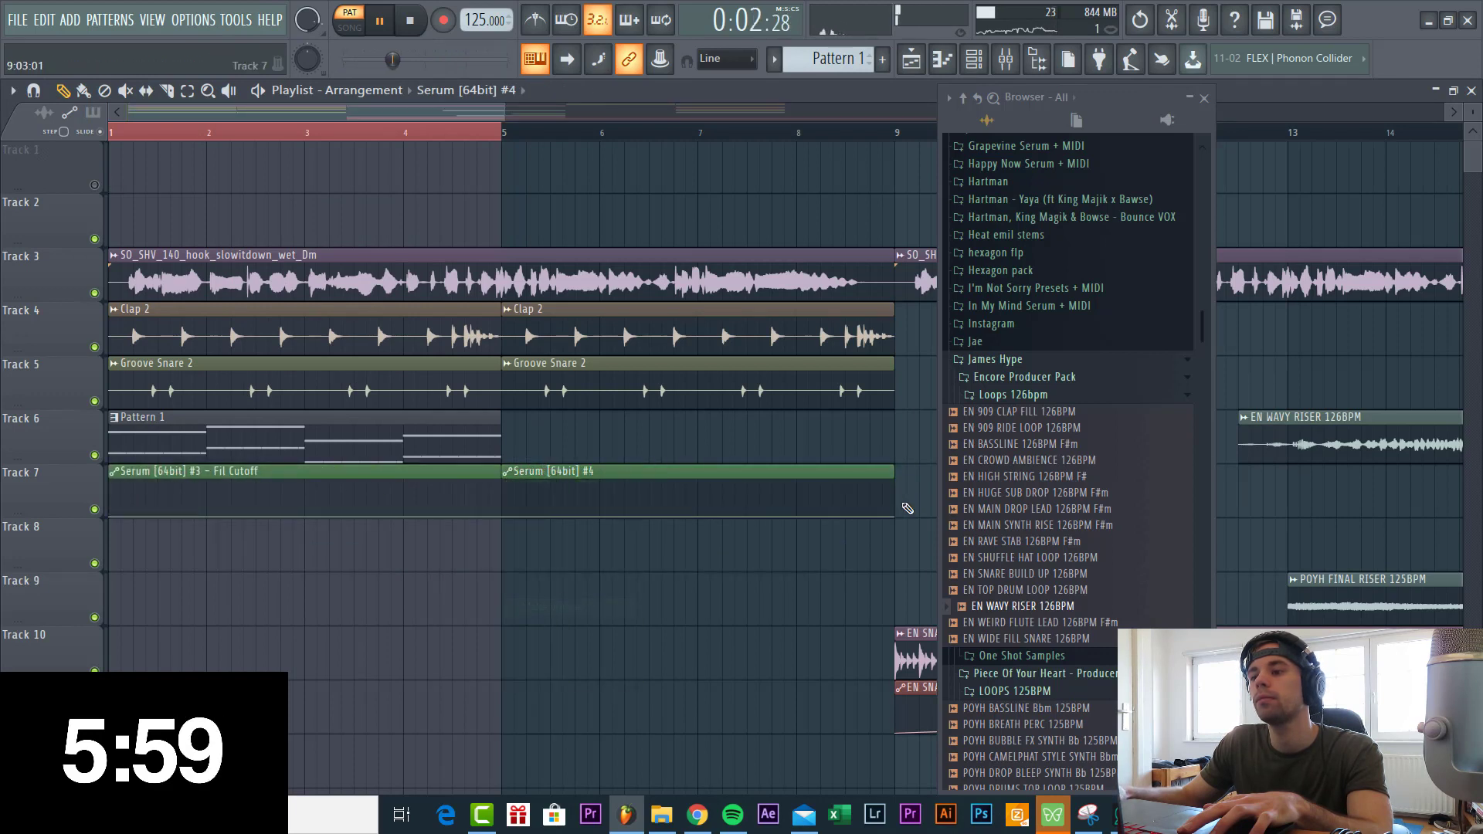
left_click_drag(894, 518, 899, 470)
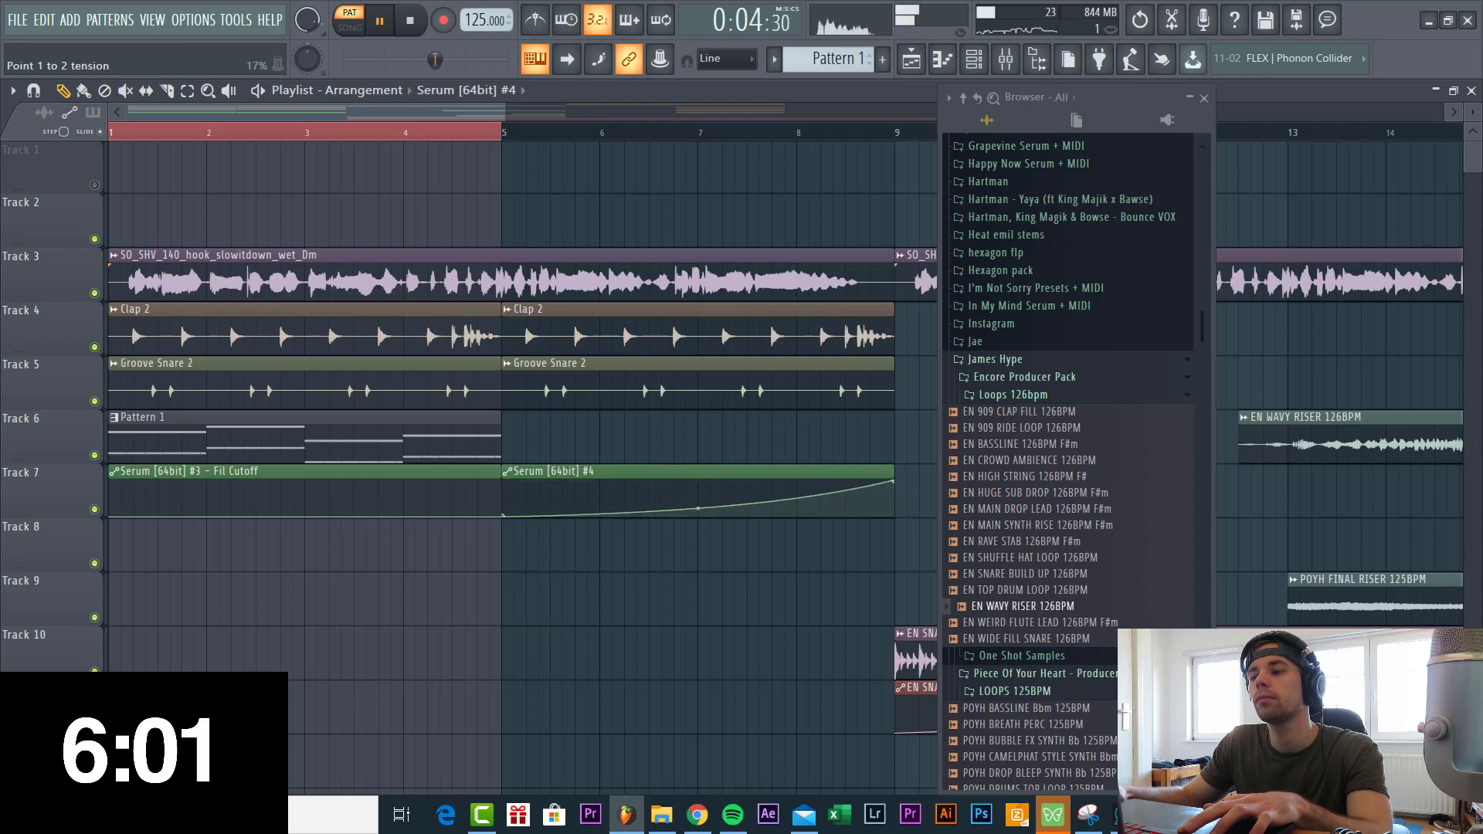
Repeat the Pattern 1 clip along Track 6 up to bar 17 and move the EN WAVY RISER clip down to Track 7.
scroll(520, 411, "down", 6)
scroll(510, 408, "up", 5)
scroll(474, 401, "down", 3)
left_click(311, 381, "ctrl")
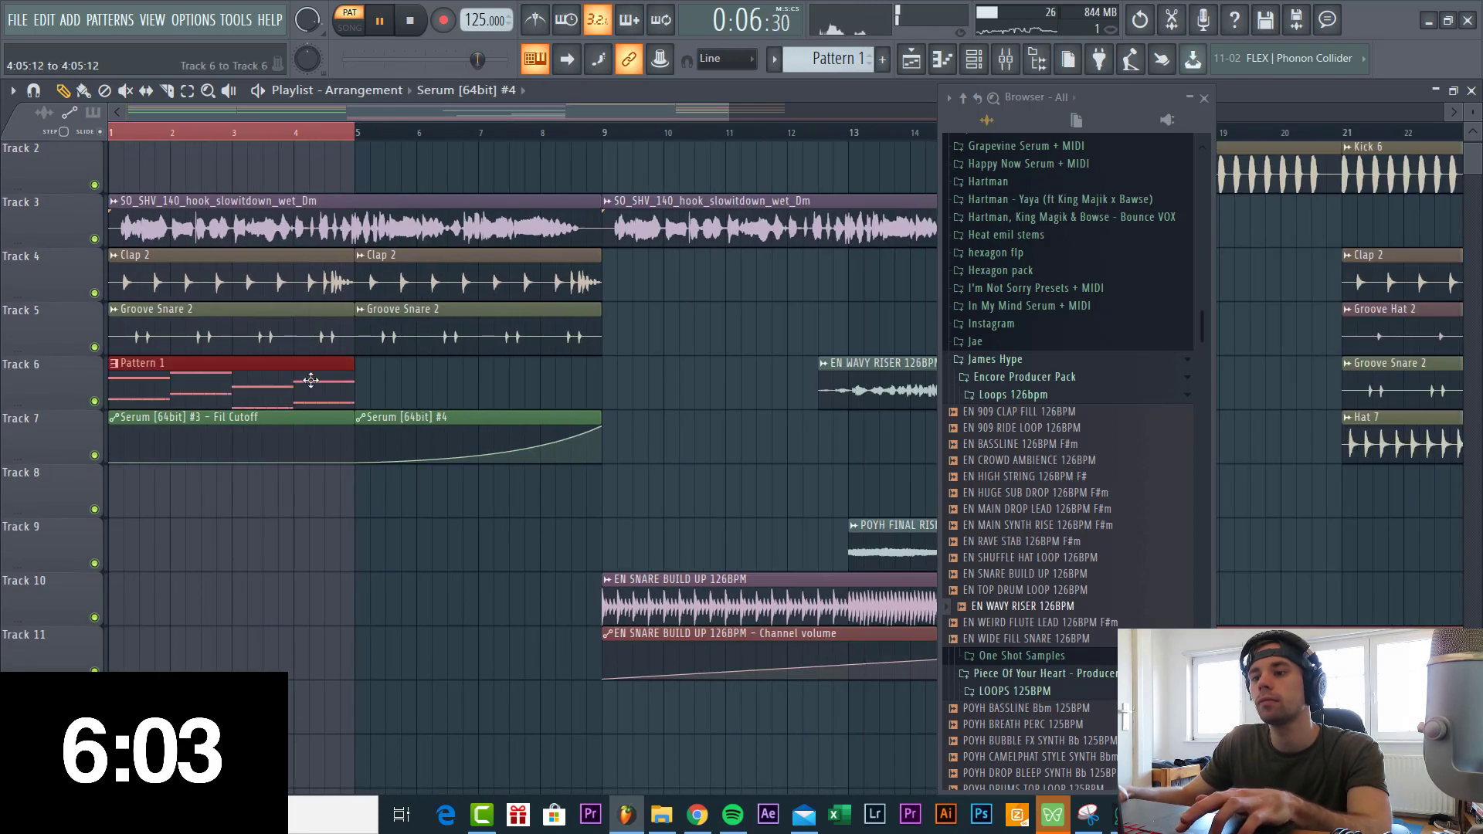
key("ctrl+b")
key("ctrl+b")
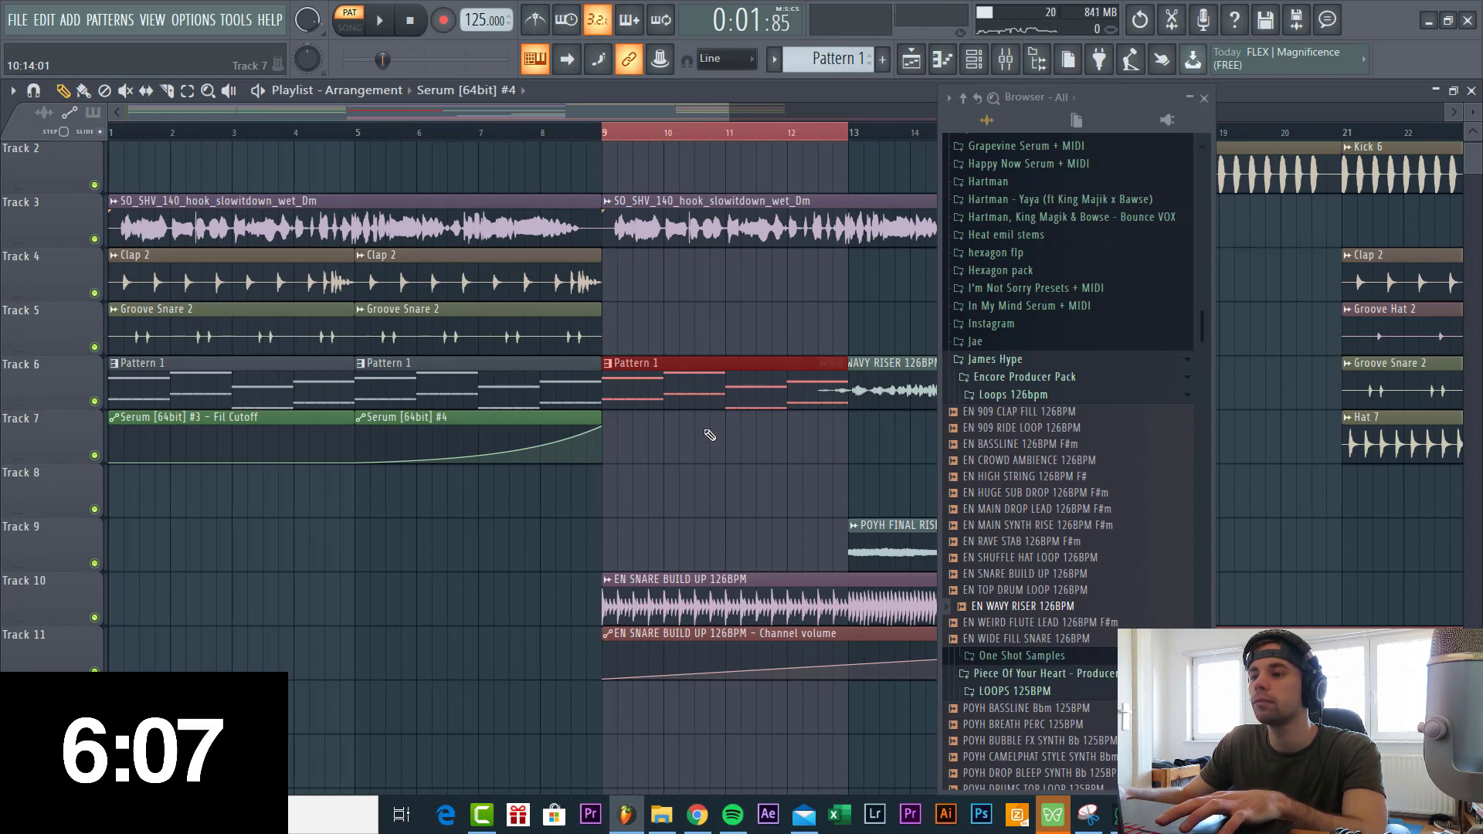
left_click_drag(912, 398, 918, 479)
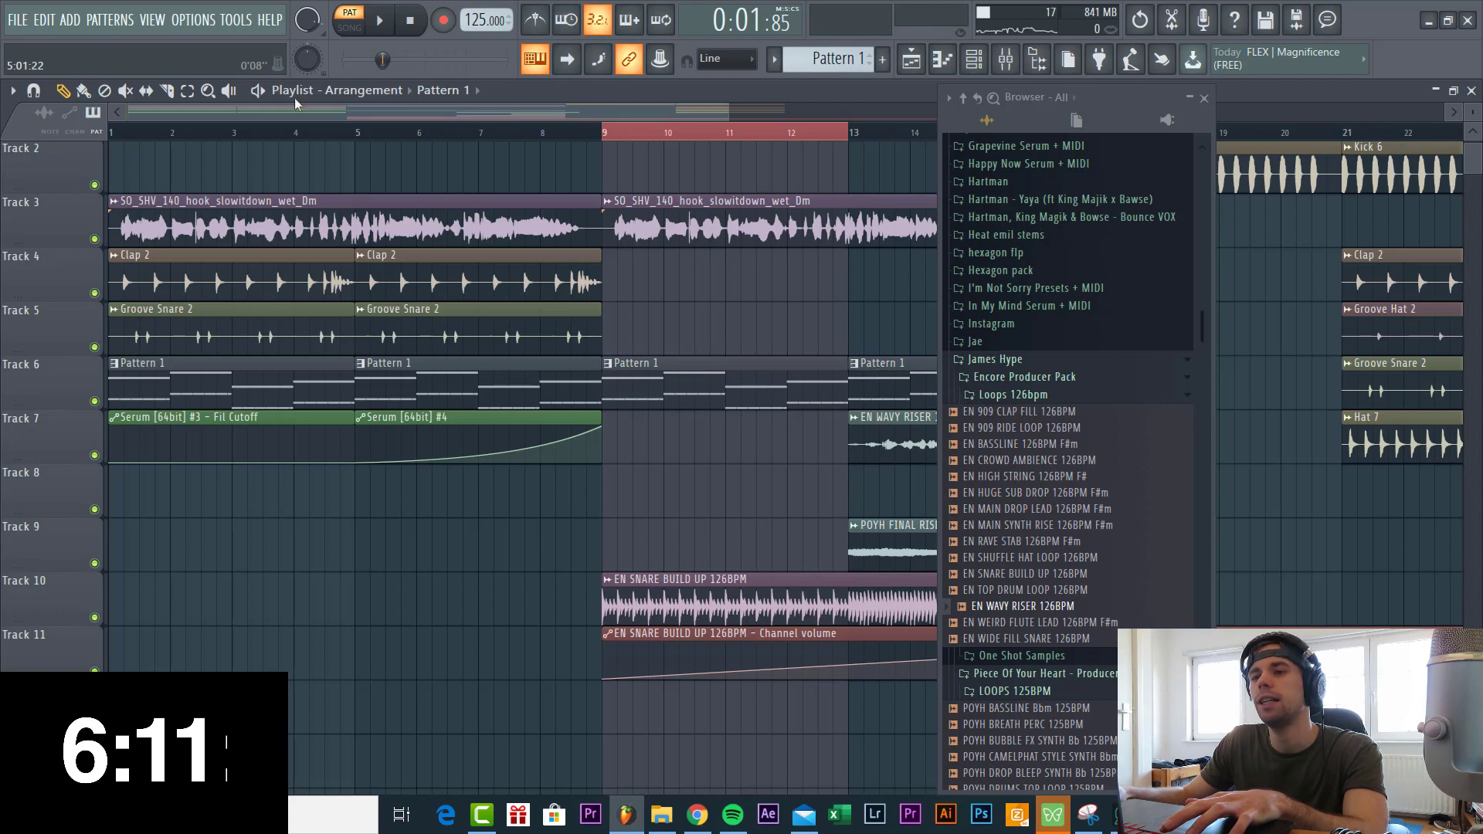
Play the arrangement in song mode from the start and unmute the first two Serum channels.
left_click_drag(769, 138, 593, 135)
left_click(587, 134)
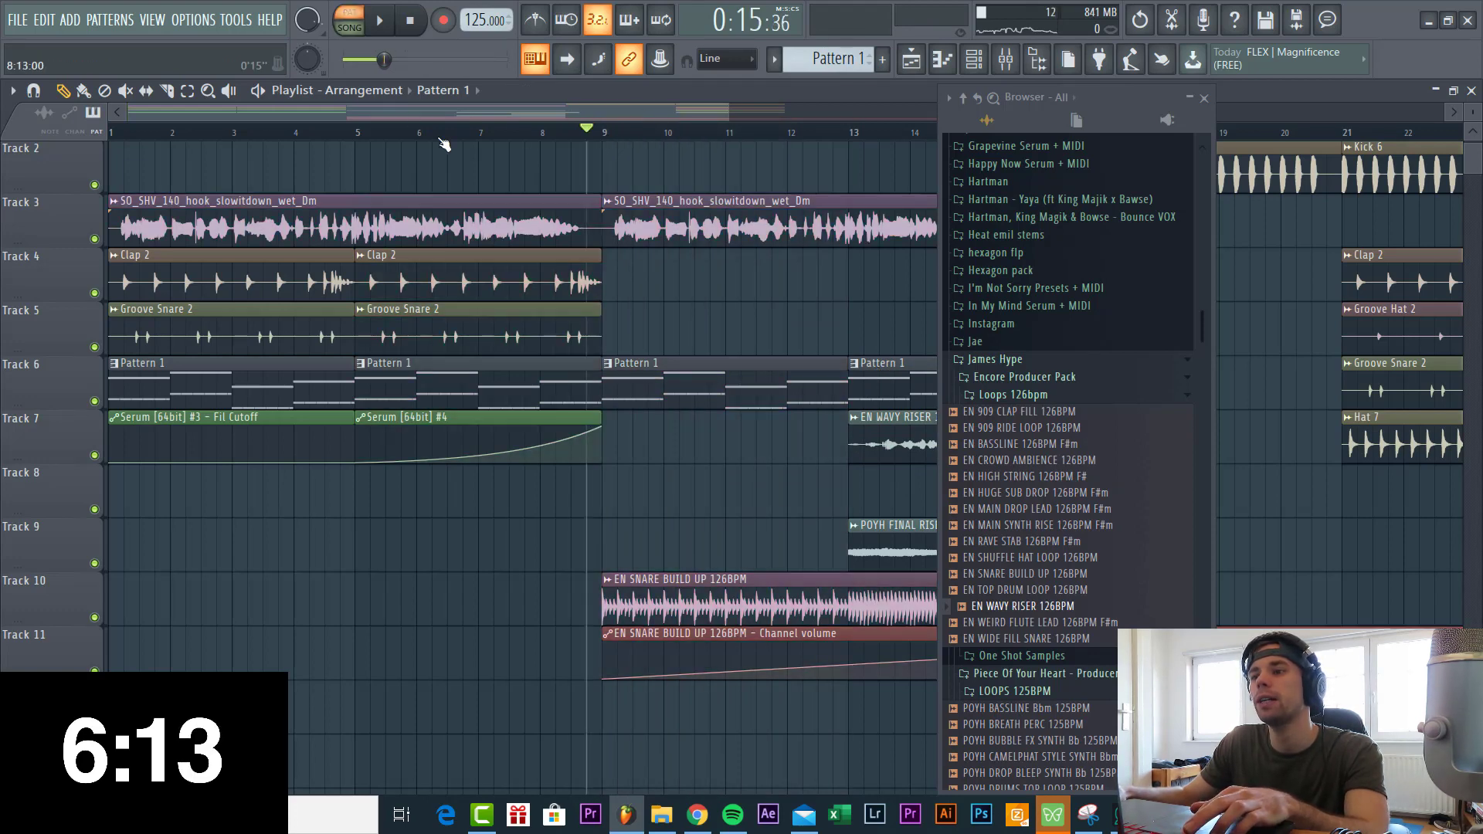
key("space")
key("F5")
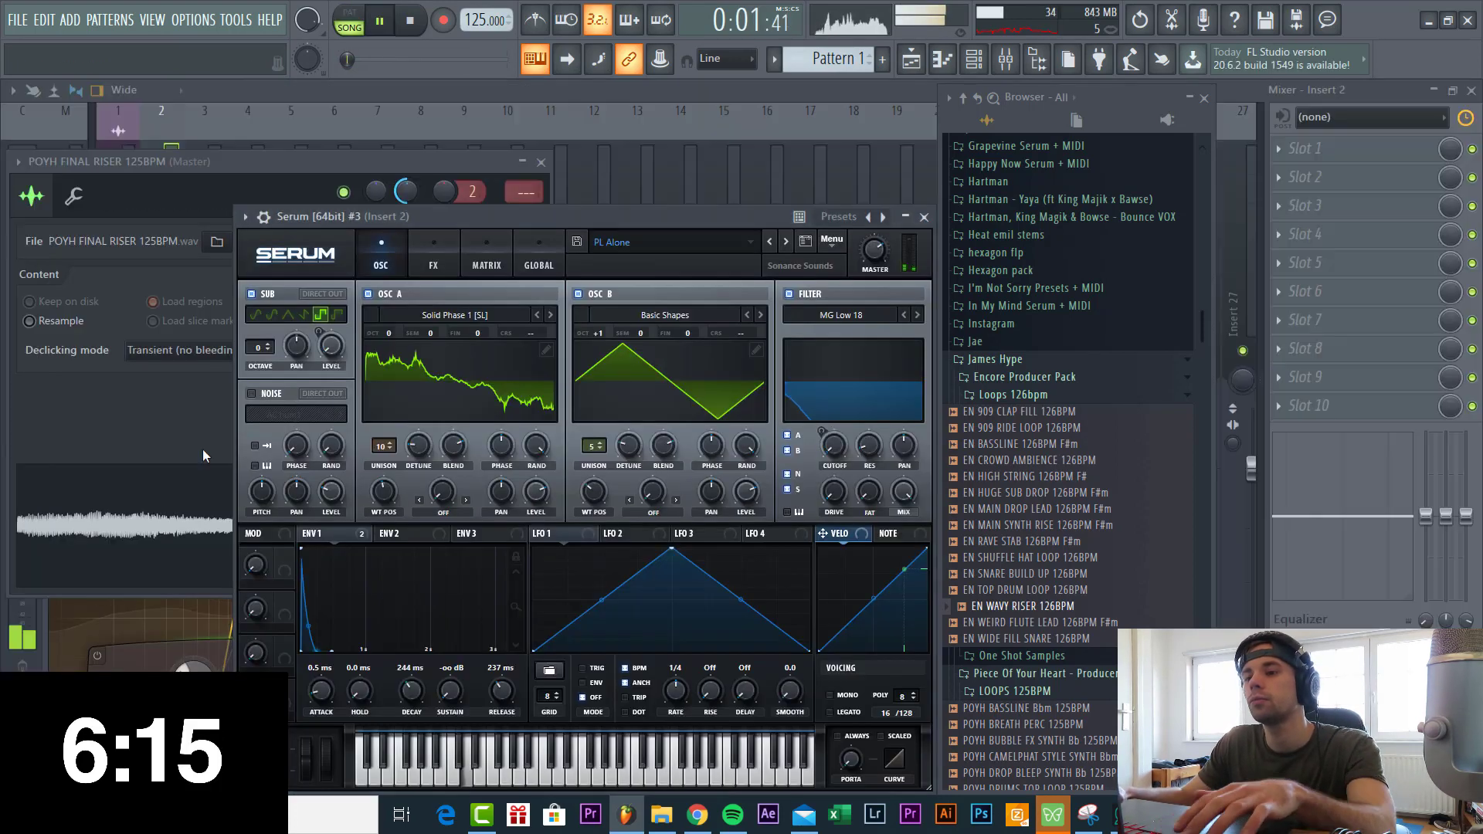
key("F6")
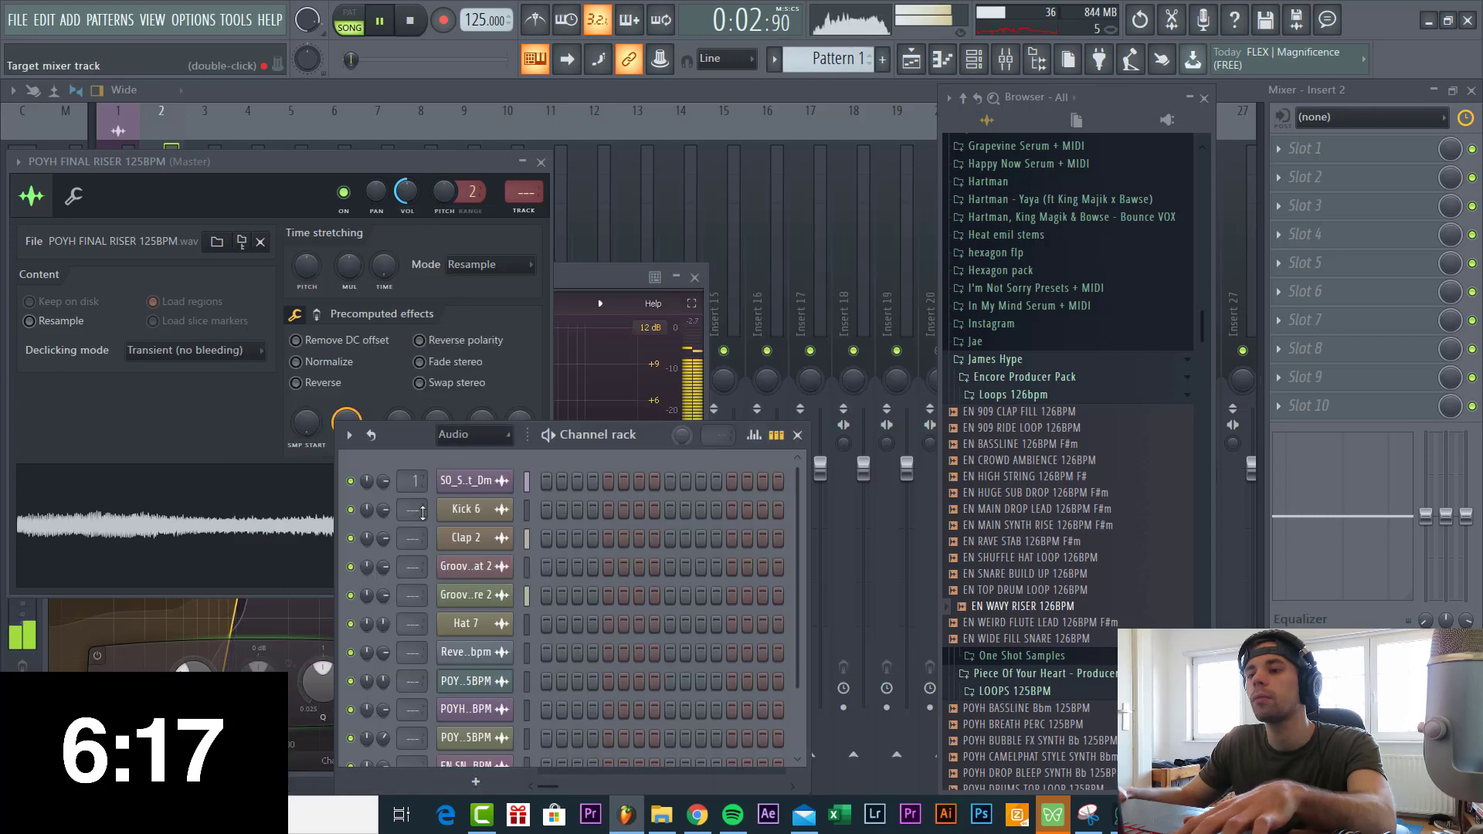
left_click(456, 432)
left_click(421, 506)
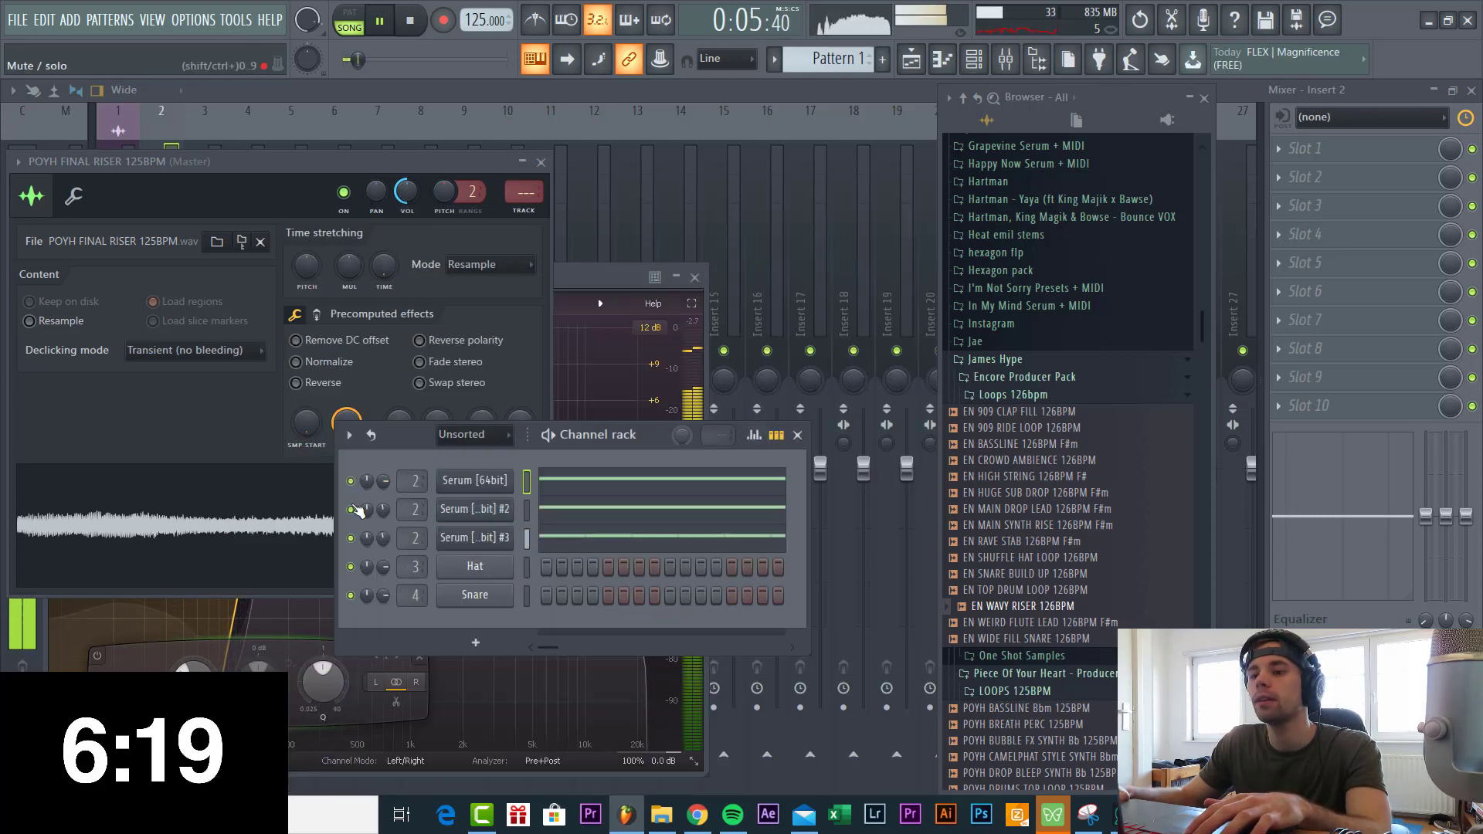
left_click(914, 49)
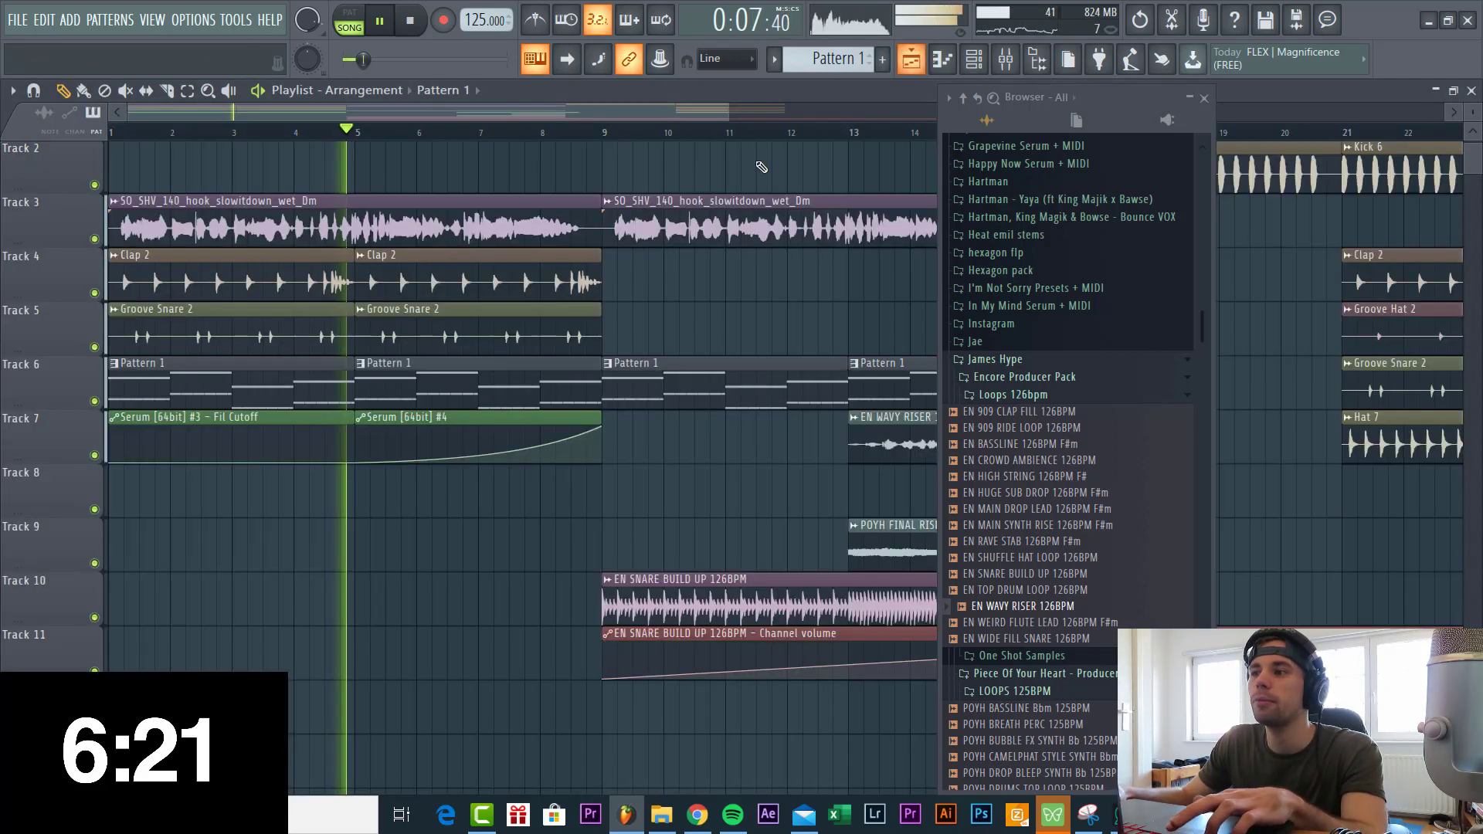
Create a new empty pattern named bass.
scroll(634, 416, "up", 1)
scroll(435, 315, "up", 1)
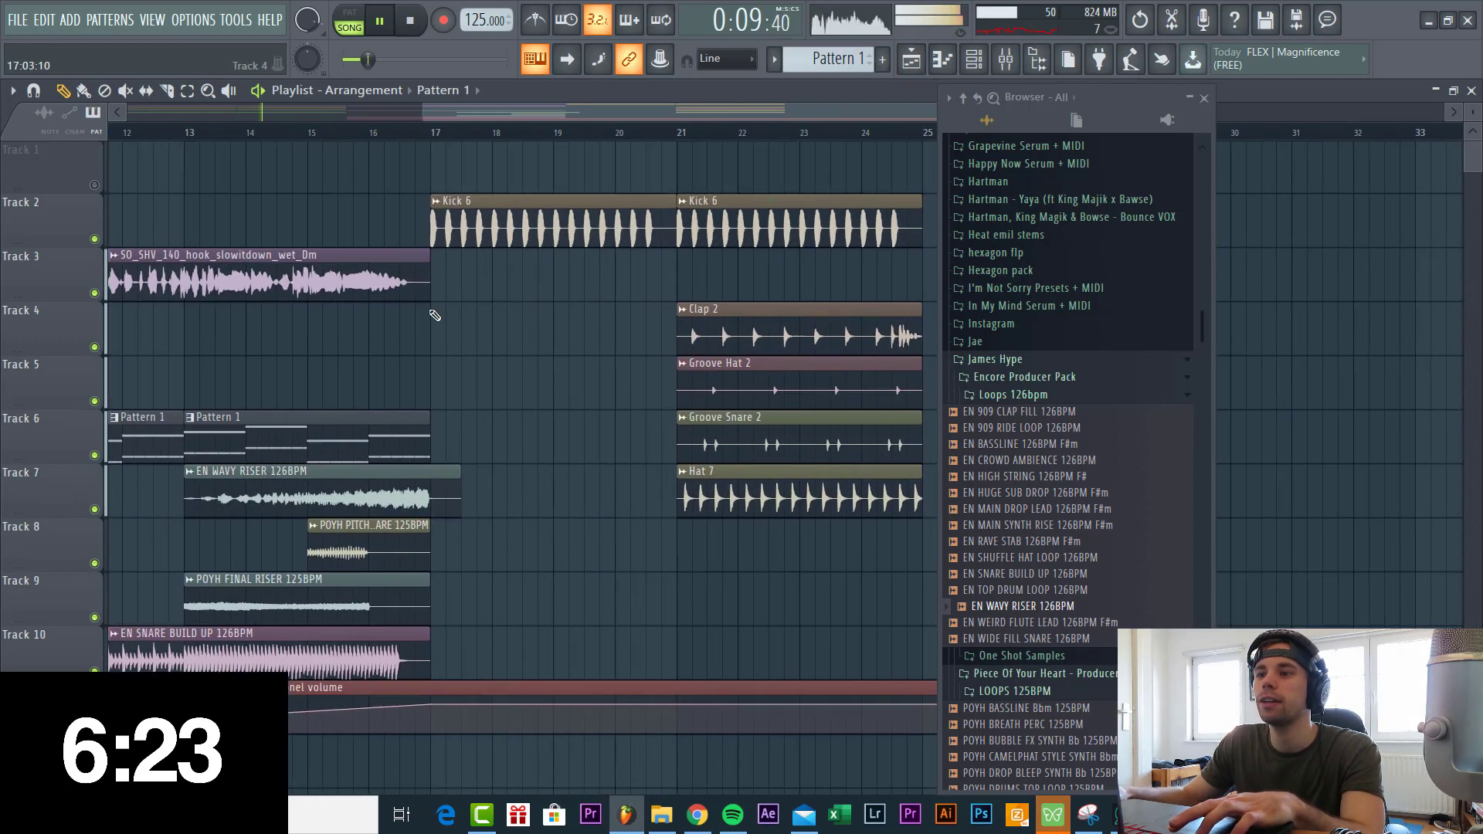
key("F5")
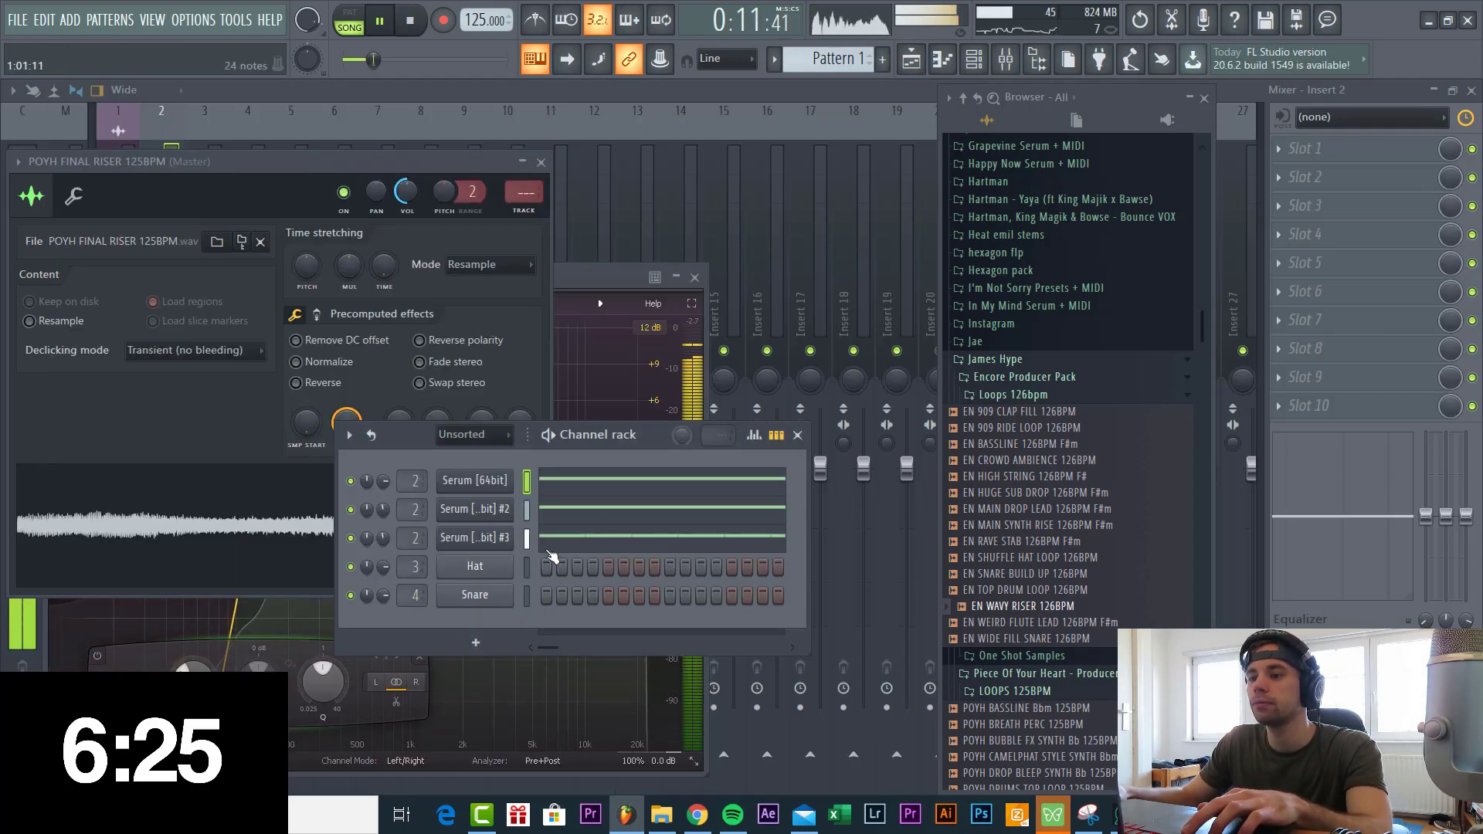
left_click(888, 58)
key("Return")
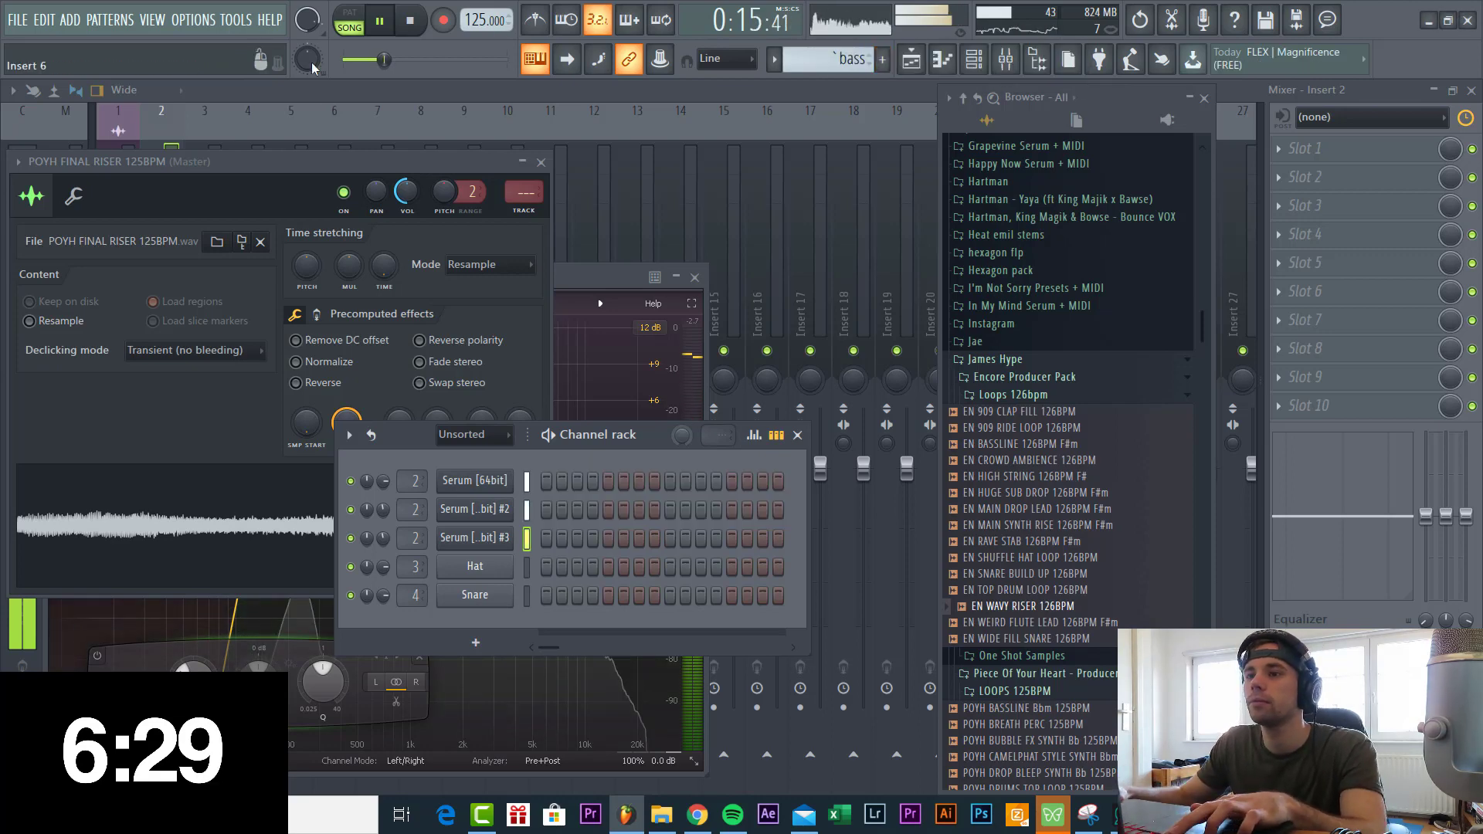
Move the rising cutoff automation clip to Track 5 at bar 13 and repeat the flat cutoff clip on Track 7 from bar 5 to bar 13.
left_click(933, 52)
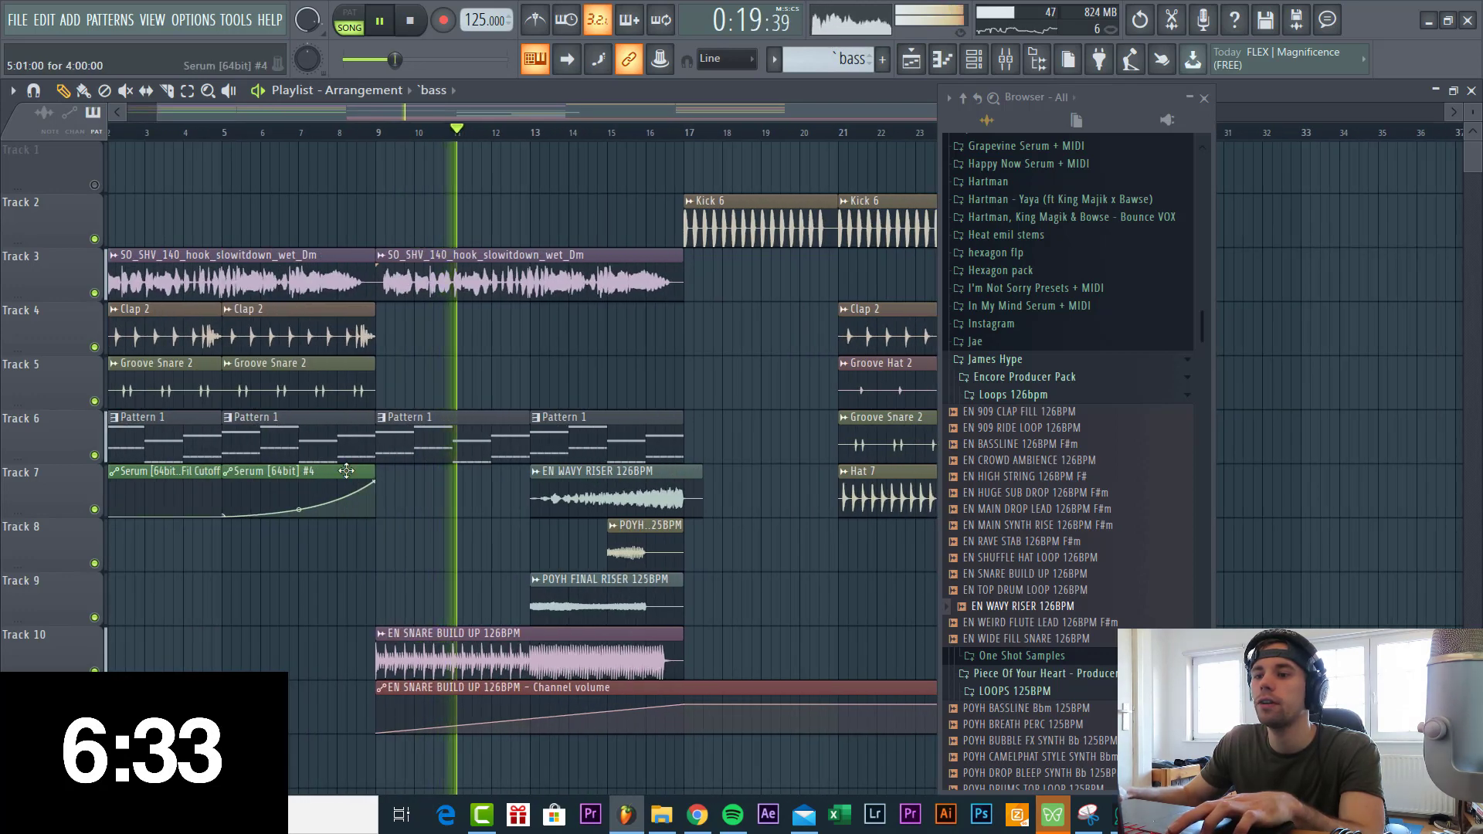
left_click_drag(339, 477, 637, 363)
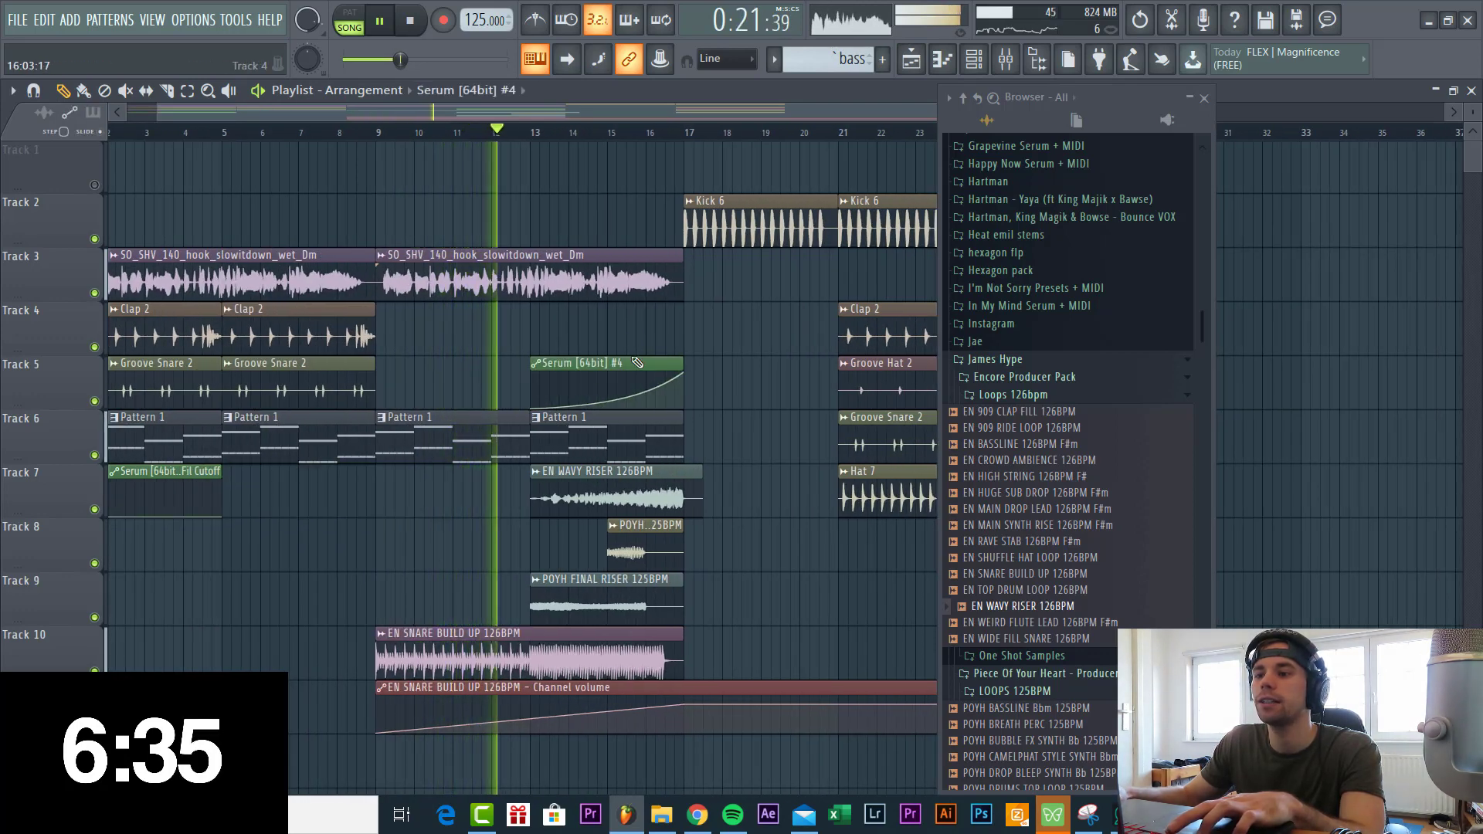
left_click(172, 476)
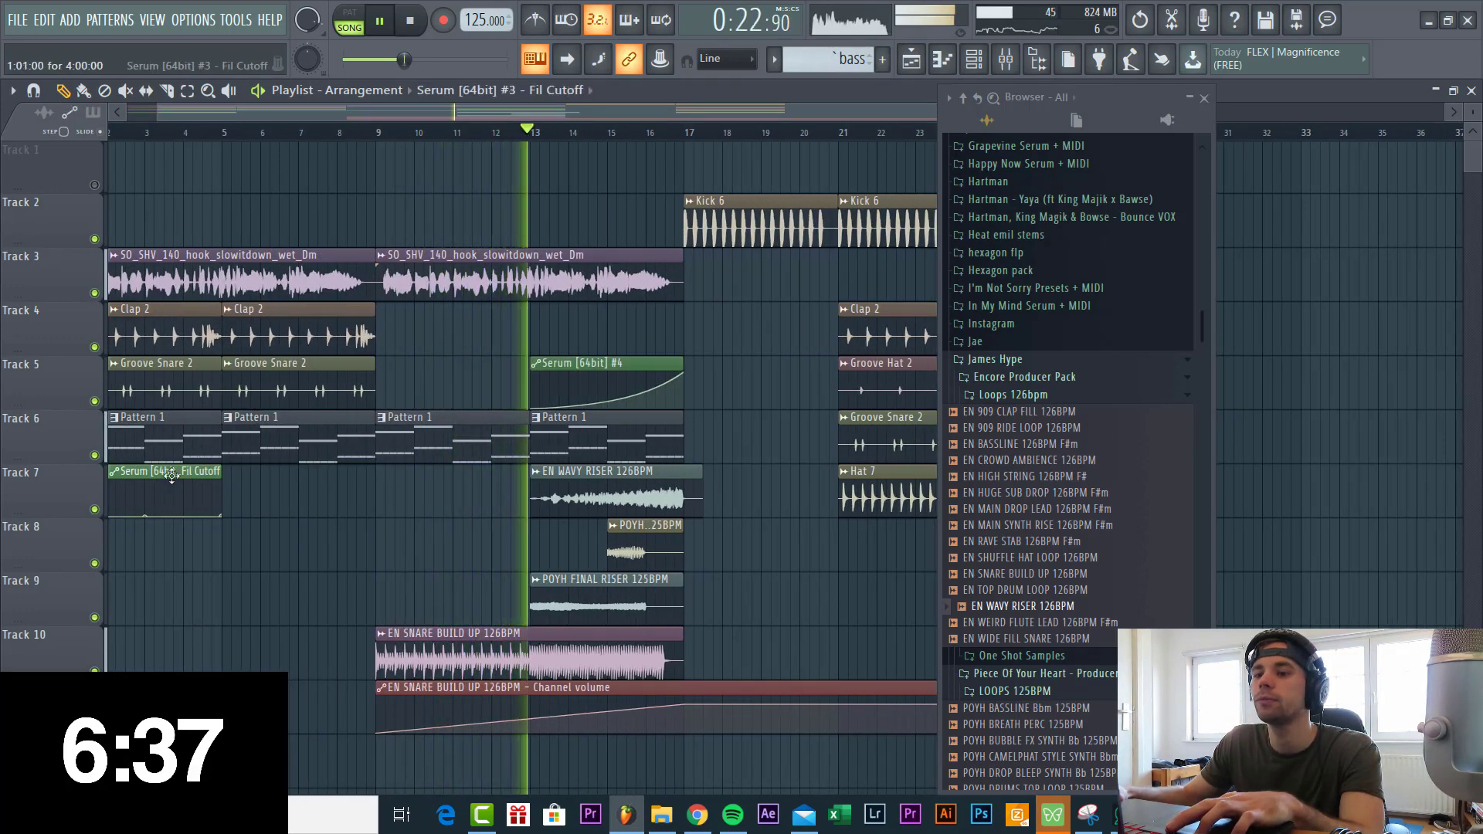
left_click(224, 479)
left_click_drag(367, 478, 471, 480)
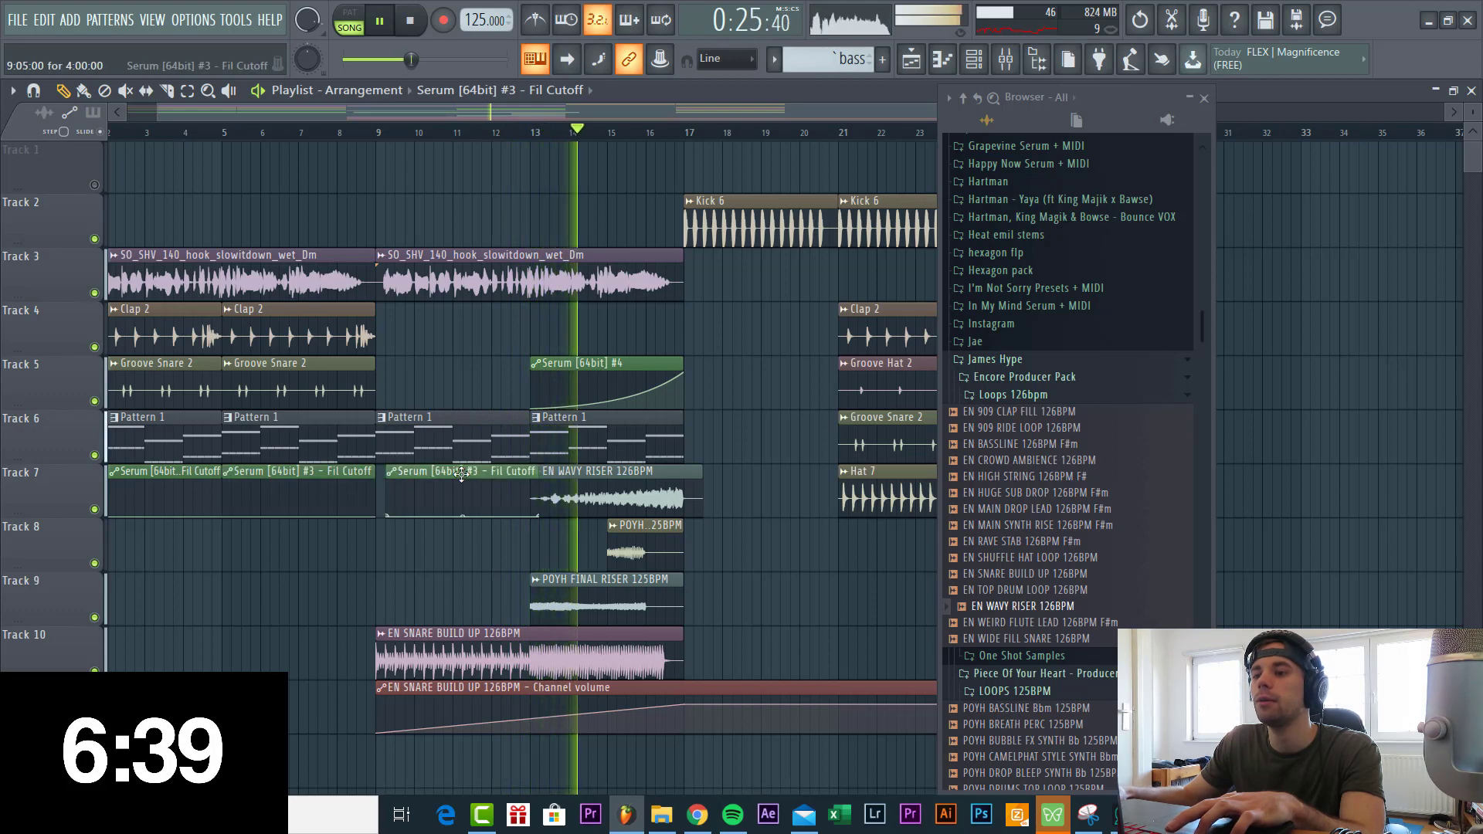
Place the bass pattern clip on Track 1 from bar 17 to bar 21, above the kick.
scroll(826, 537, "up", 3)
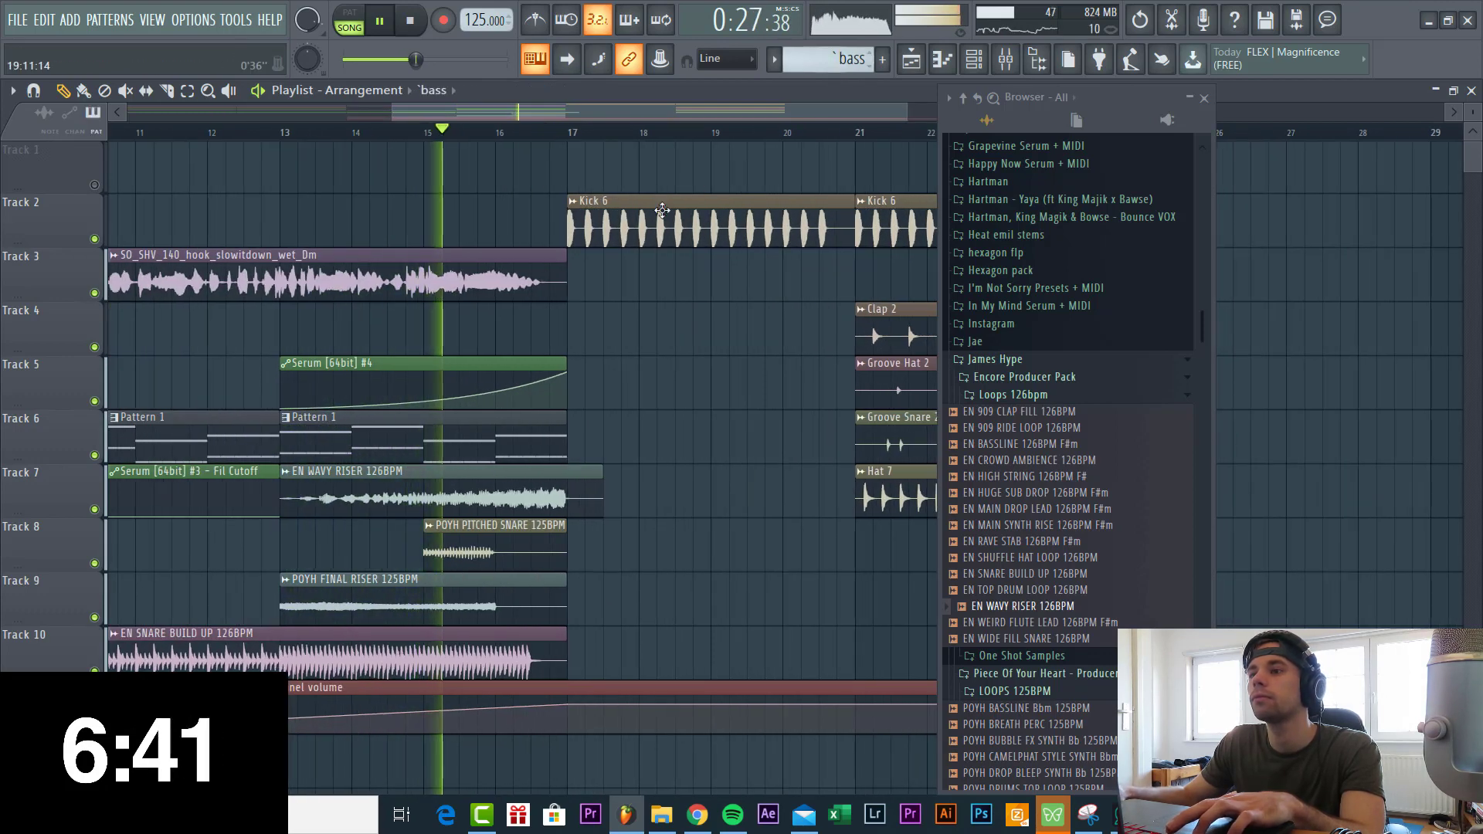
left_click(568, 333)
left_click_drag(596, 324, 856, 164)
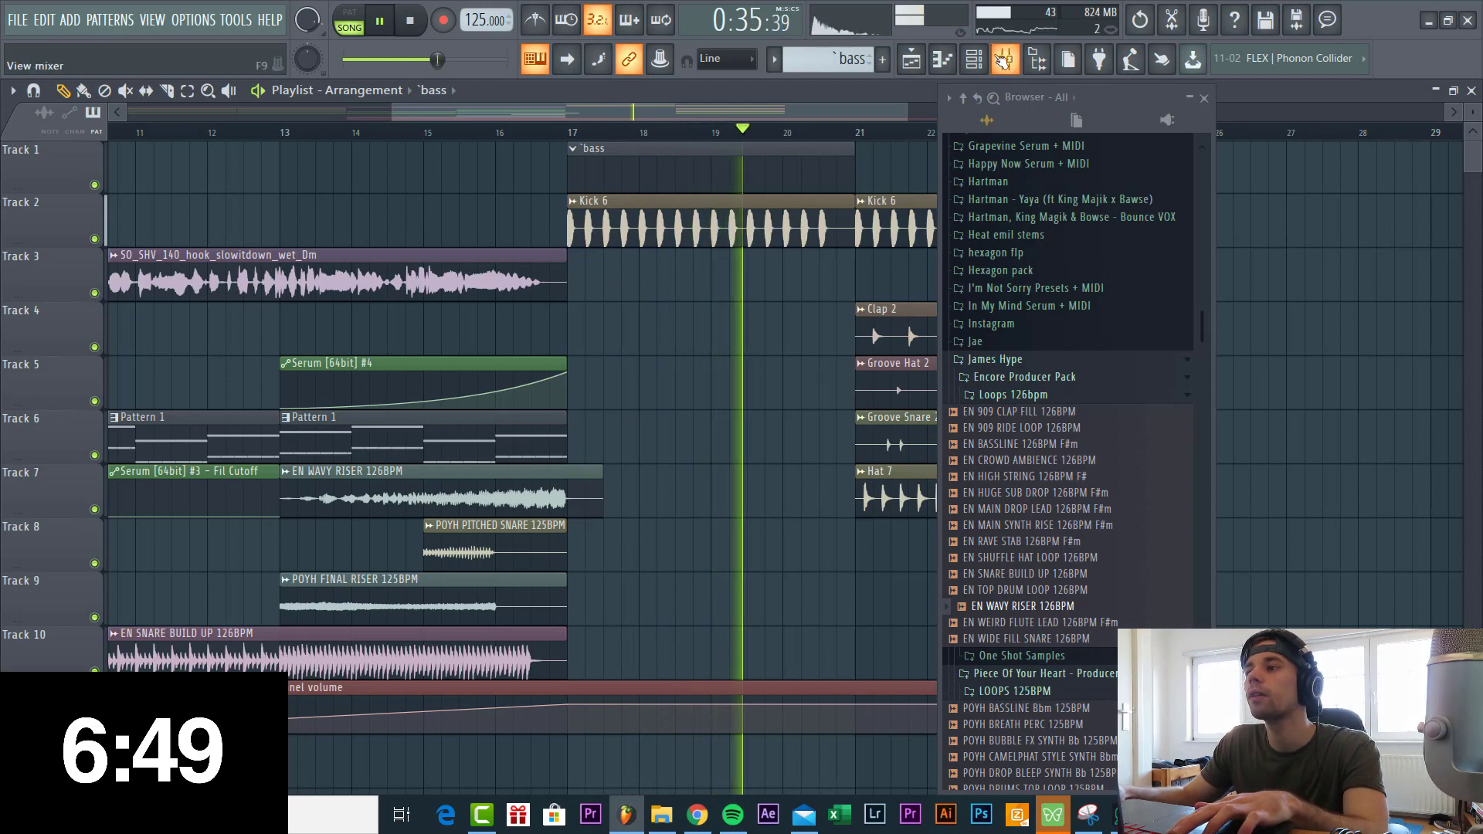
Add a new Serum instrument among the unsorted channels and paste Serum #3's notes into it.
key("F6")
left_click(475, 435)
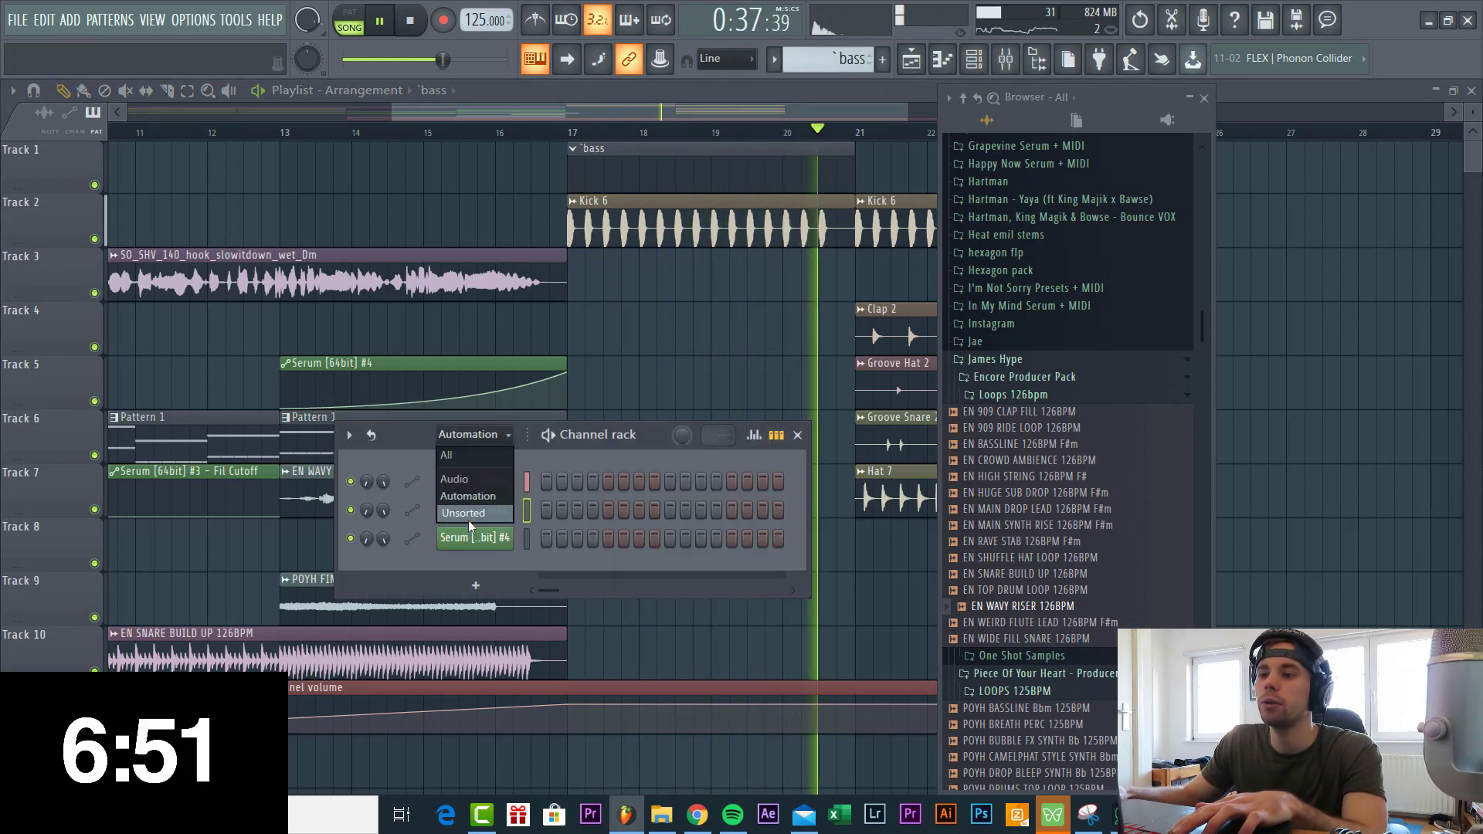
left_click(468, 516)
left_click(70, 19)
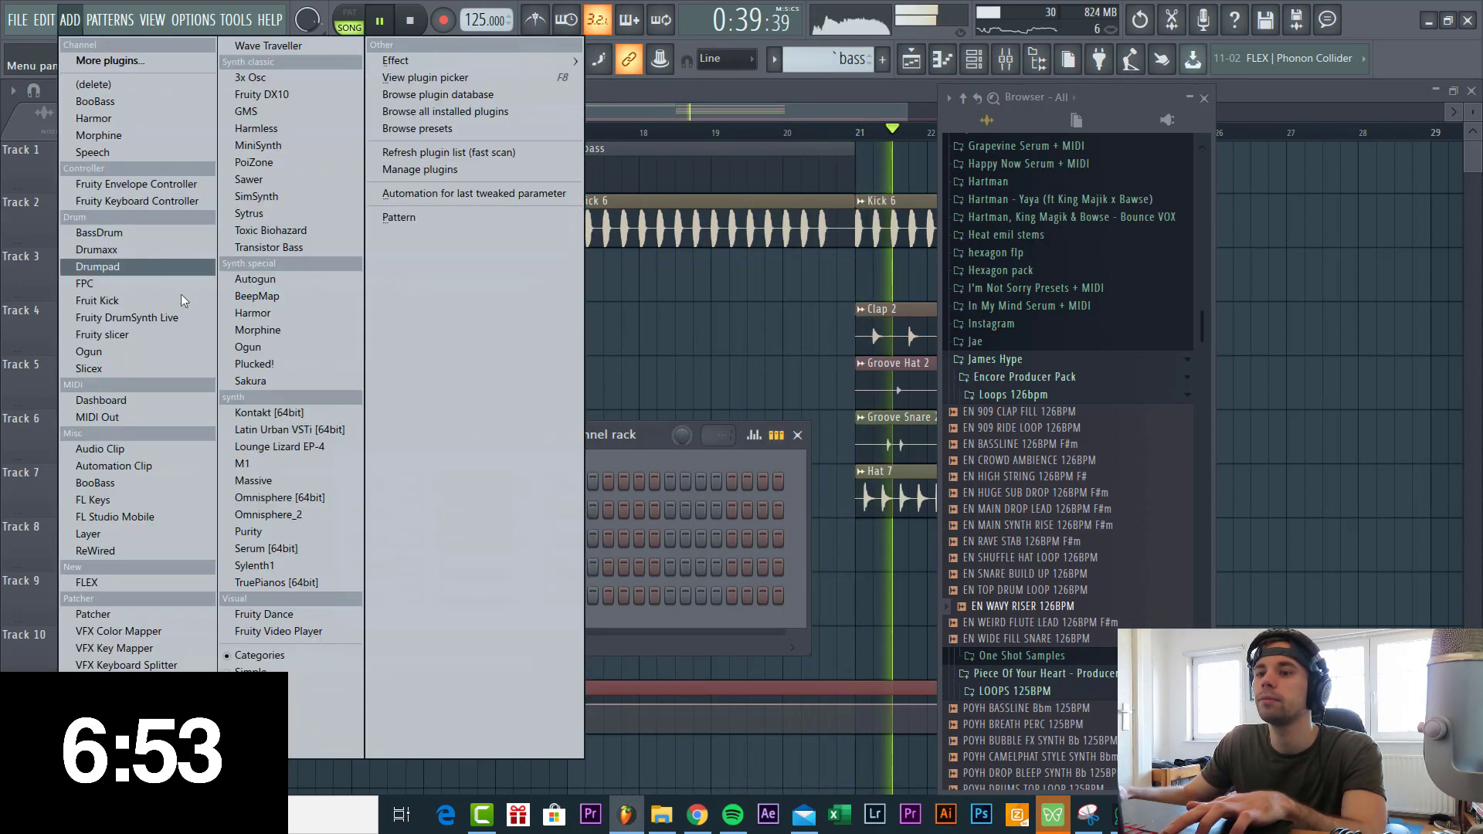
left_click(252, 547)
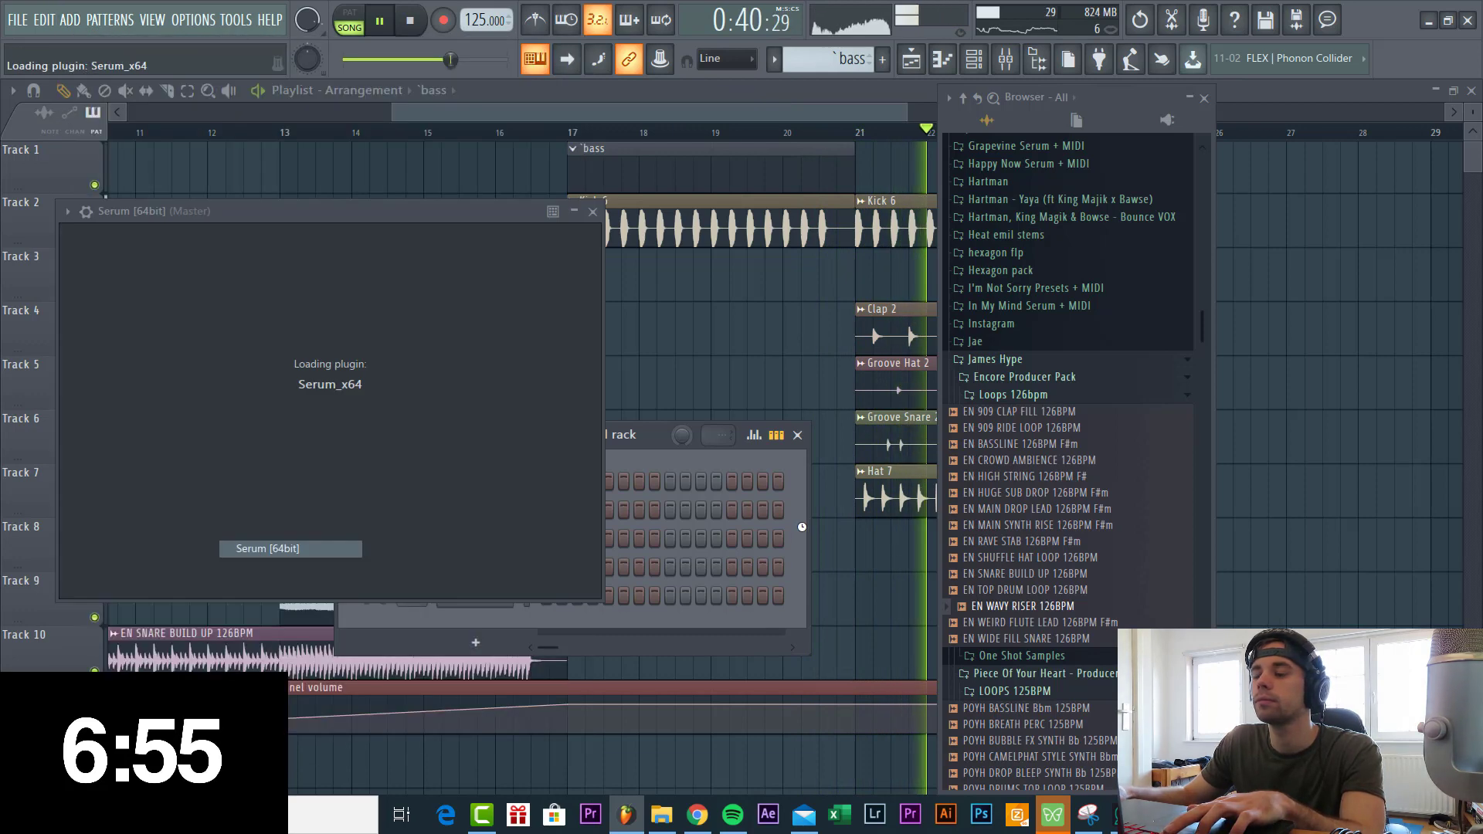
left_click(801, 527)
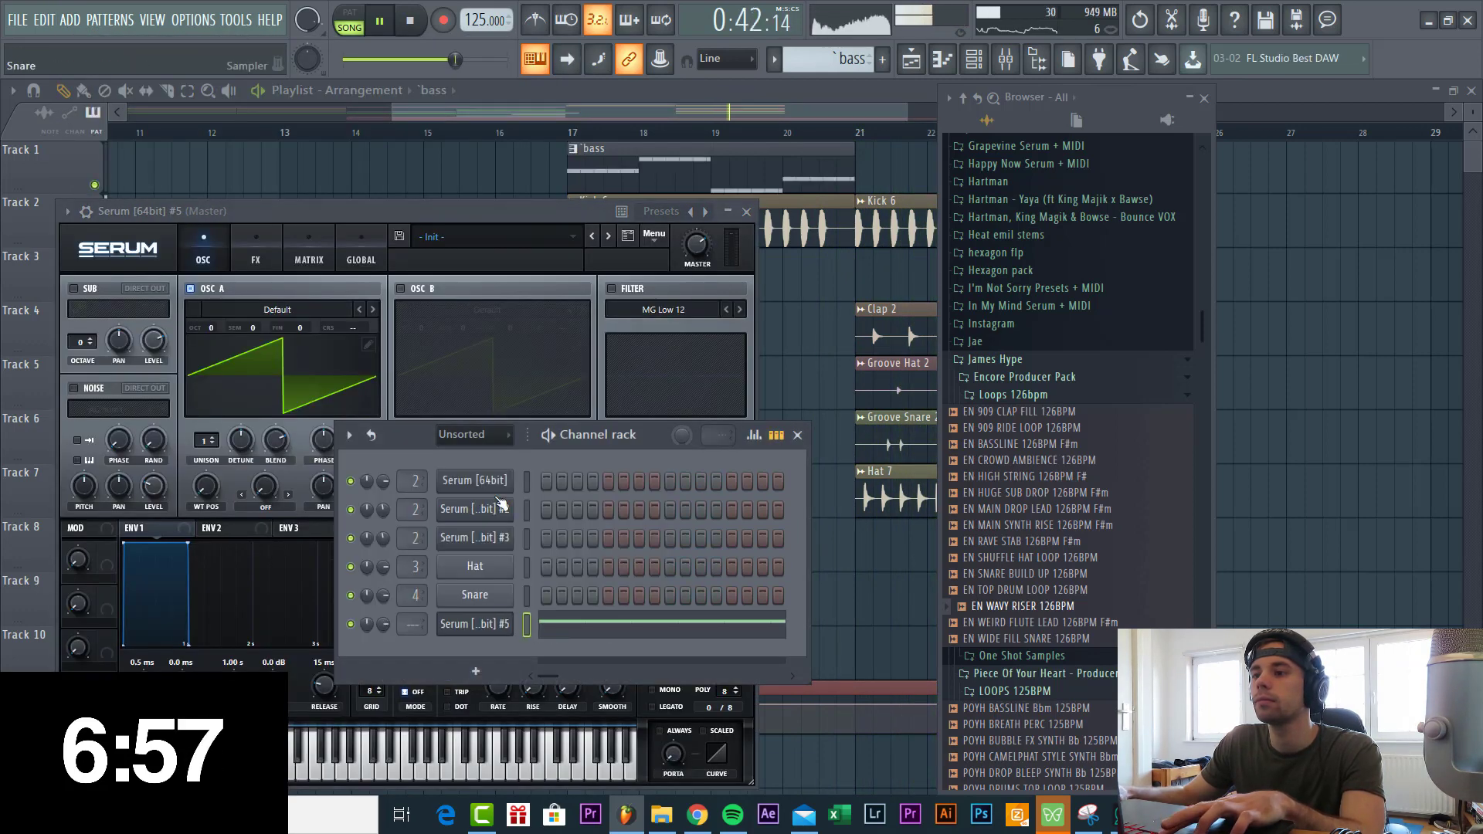
Try the BS Infinity preset from the Lithuania pack on Serum #5 and step on to another preset.
left_click(486, 244)
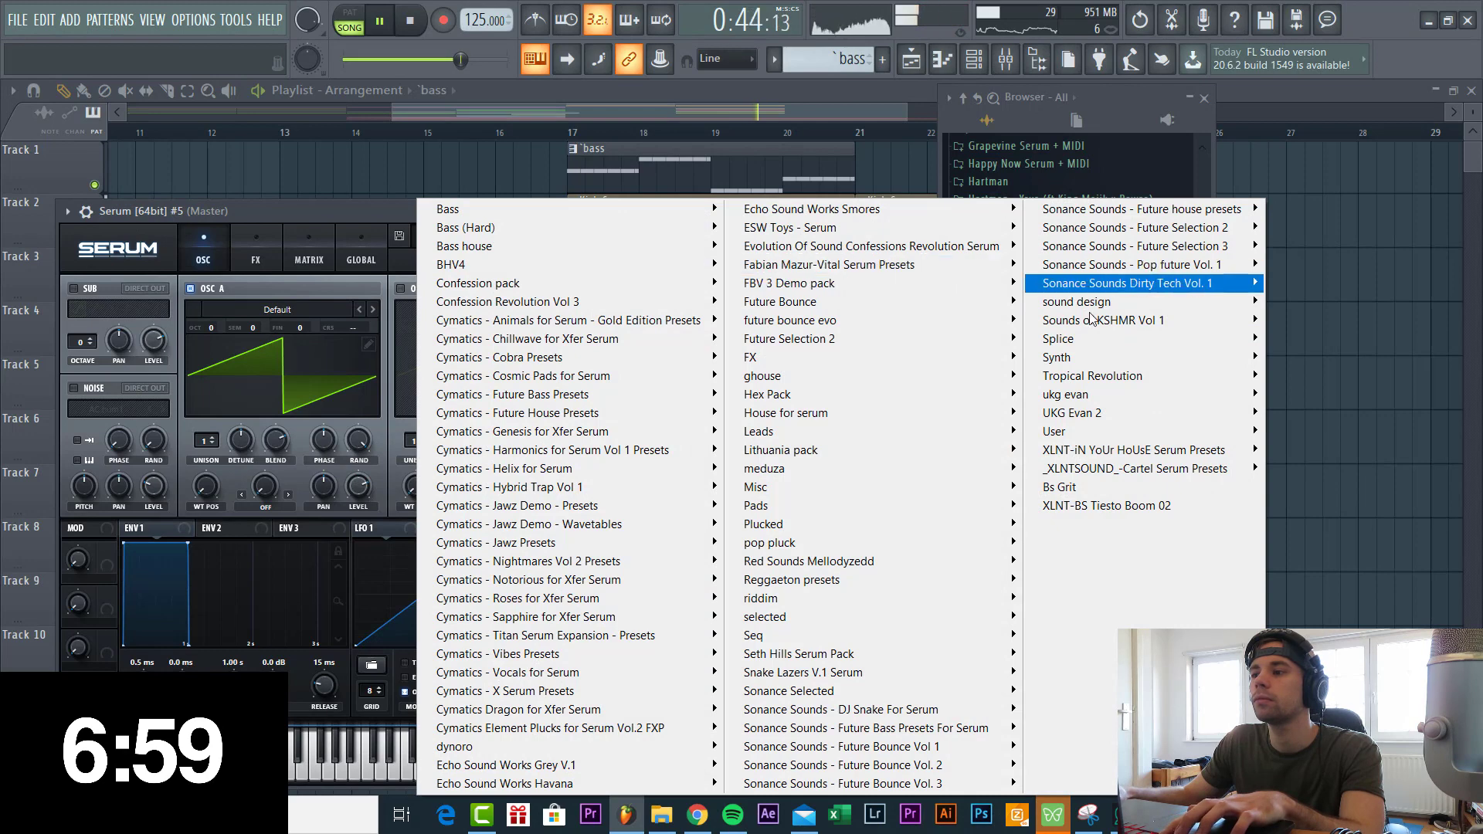
mouse_move(841, 451)
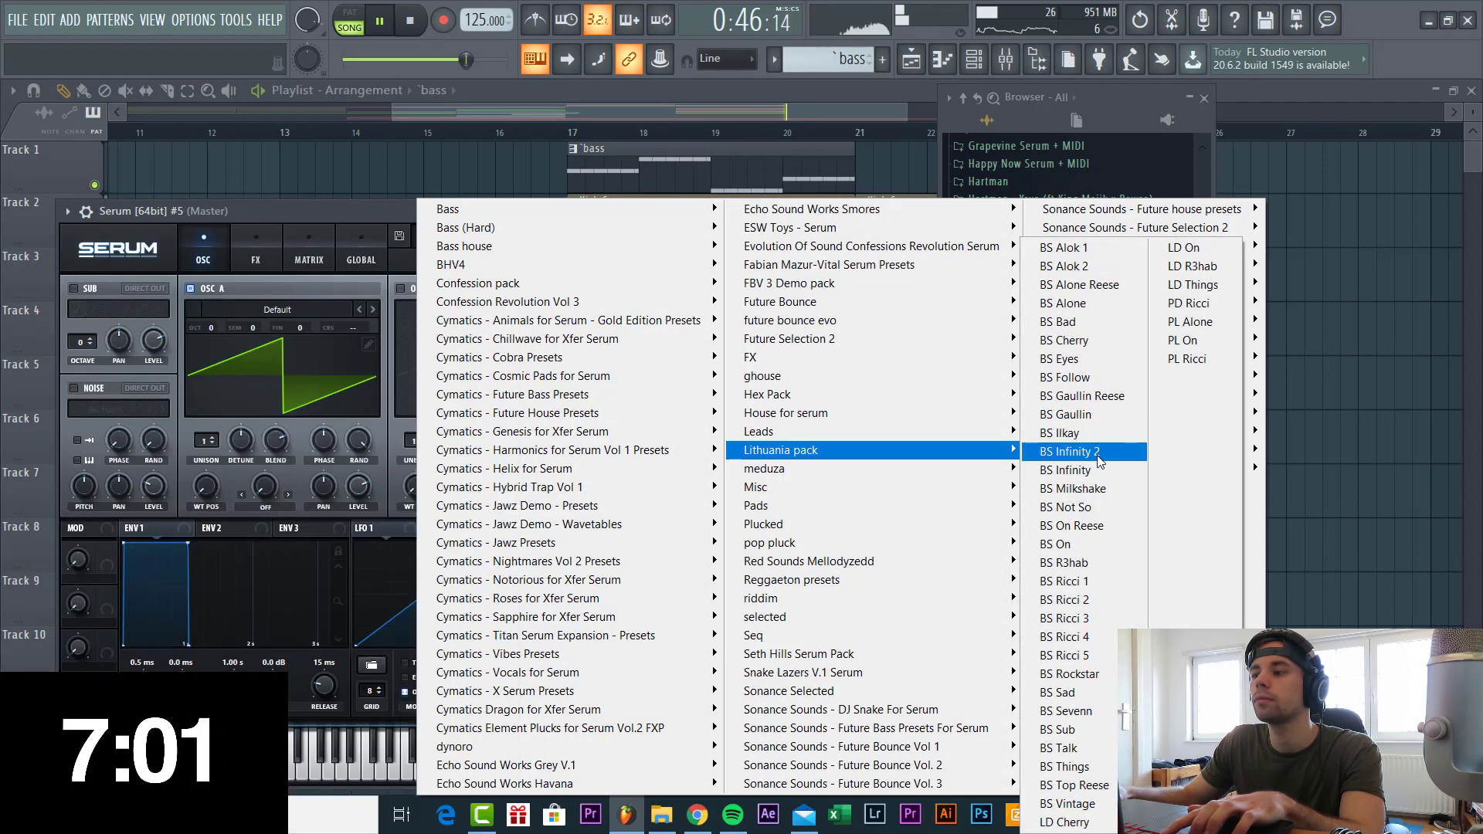
left_click(1100, 469)
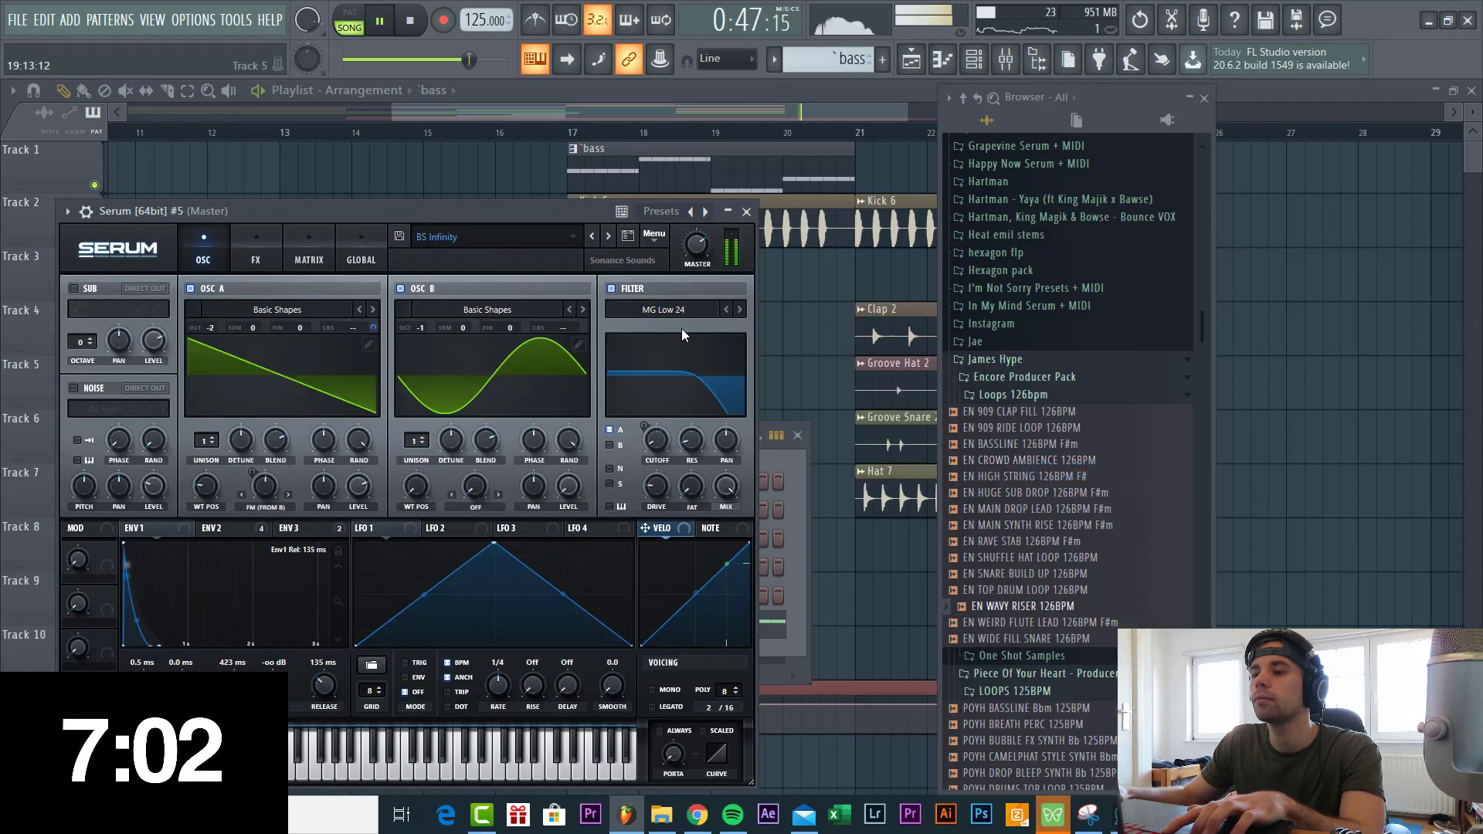
left_click(609, 244)
Load the BS Gaullin preset from the Lithuania pack into Serum #5.
left_click(558, 235)
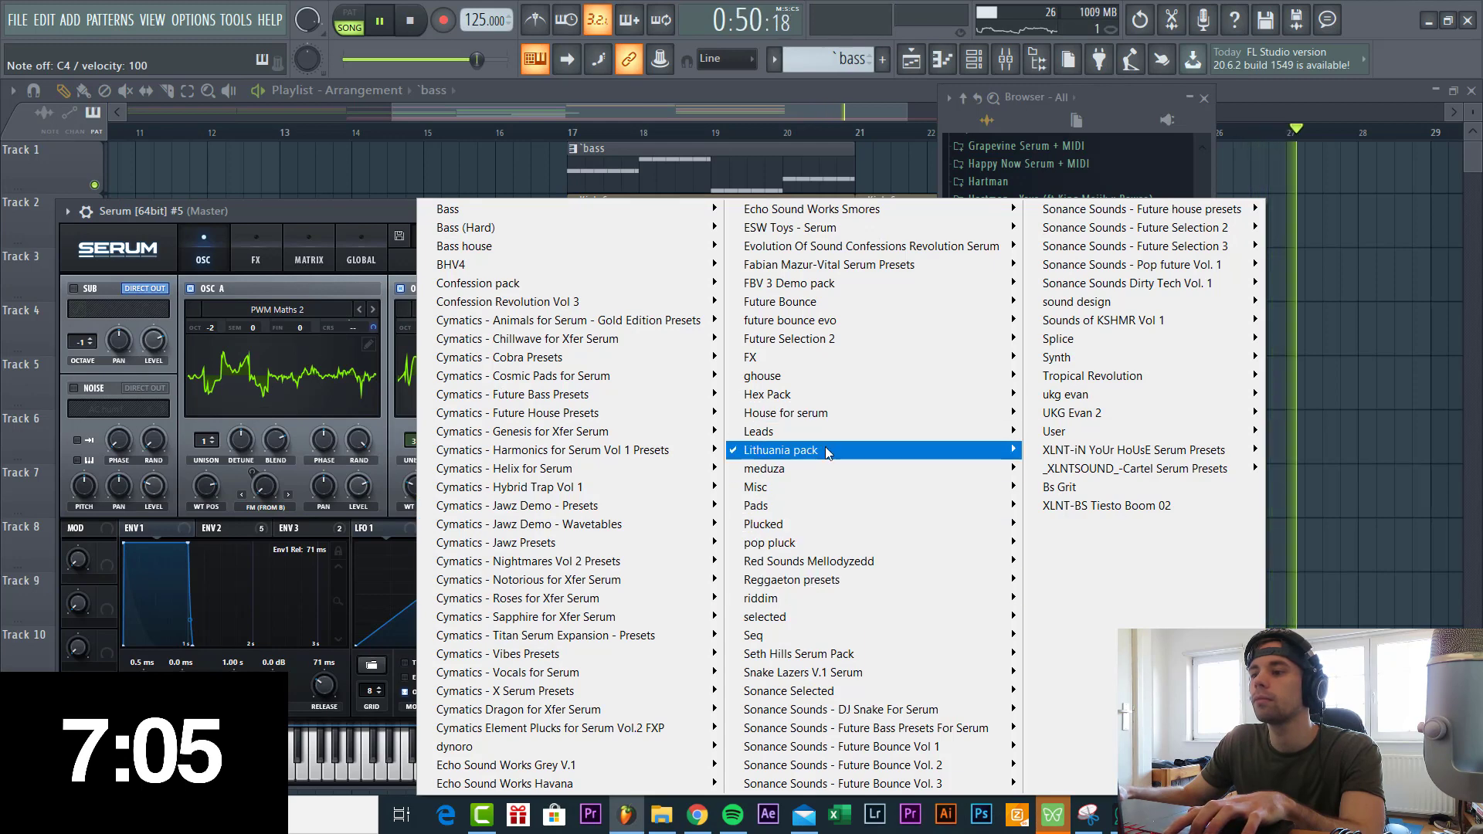
mouse_move(829, 453)
left_click(1072, 414)
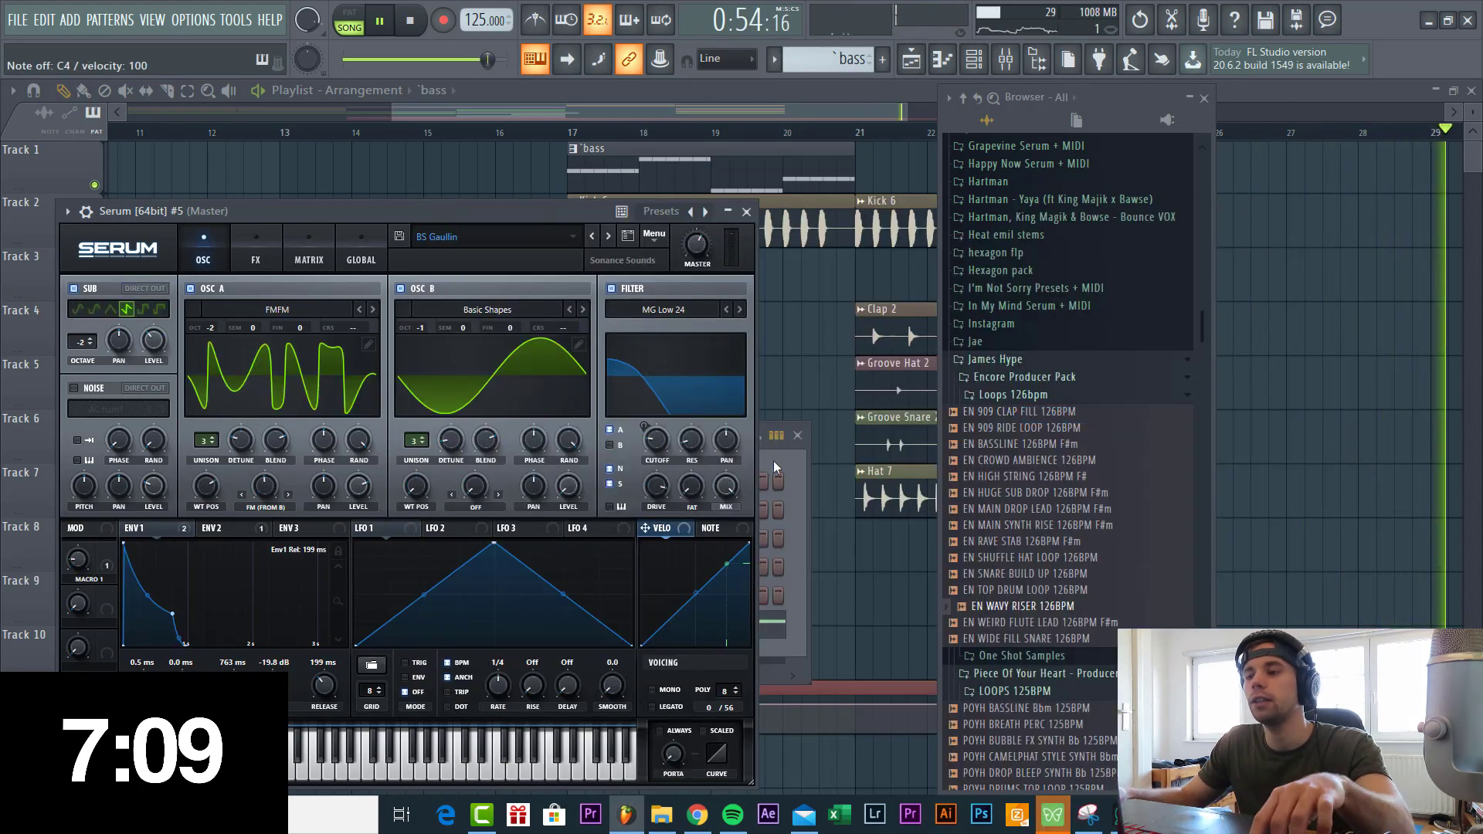
Play the bass pattern in pattern mode and open Serum #5's notes in the piano roll.
left_click(791, 473)
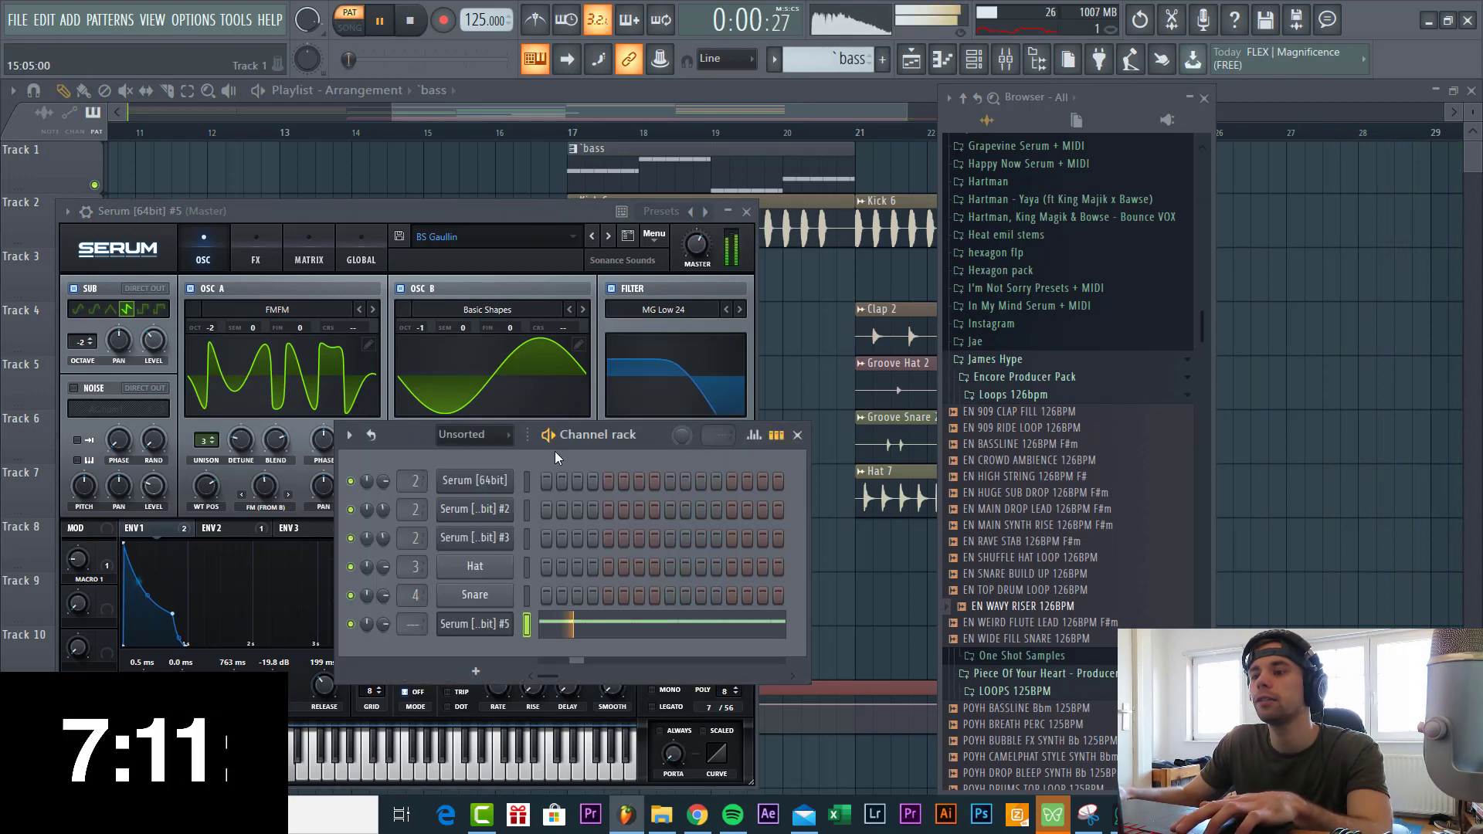
left_click(614, 630)
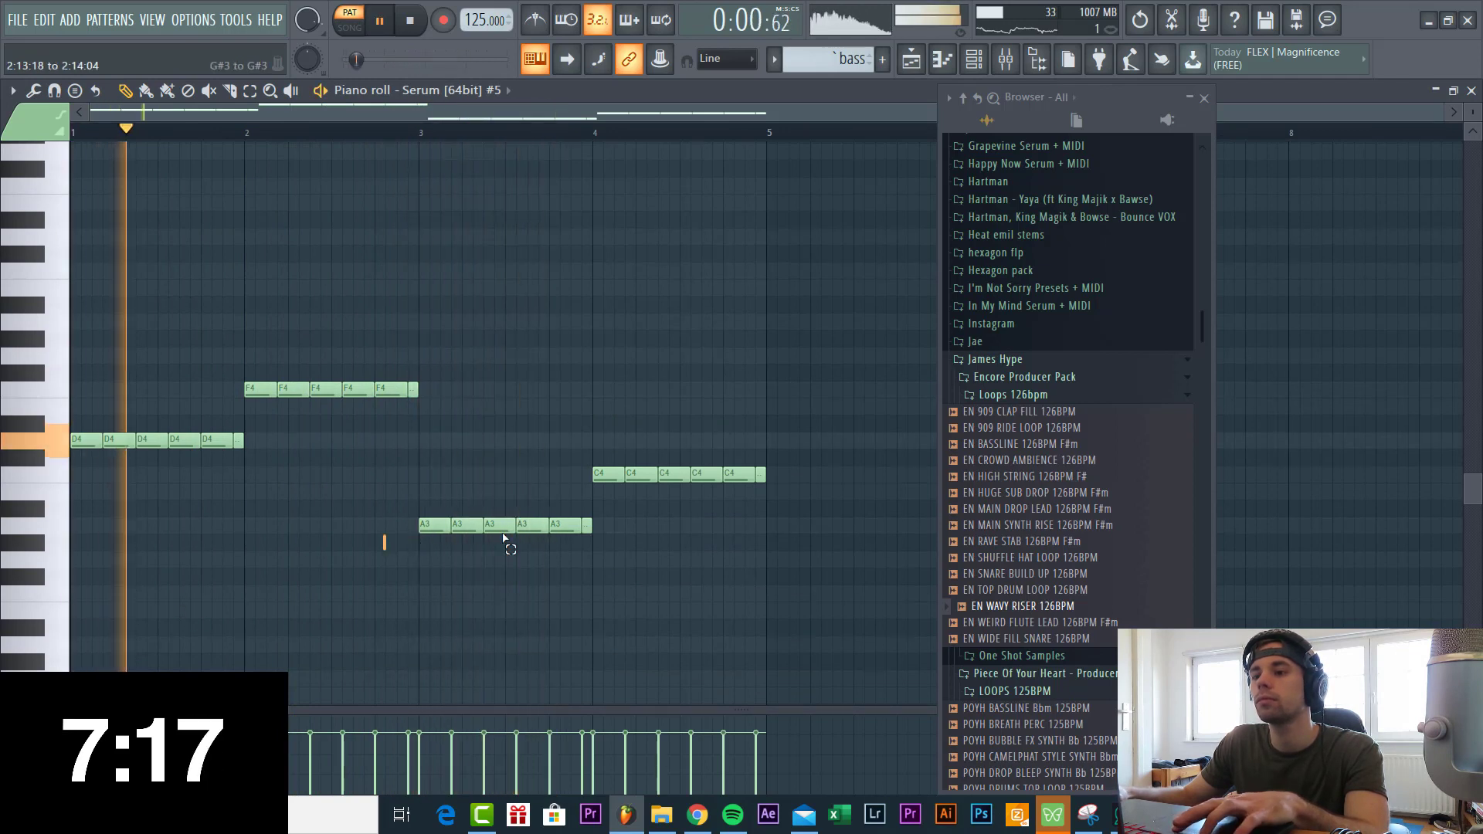
left_click_drag(503, 540, 821, 473)
key("ctrl+Up")
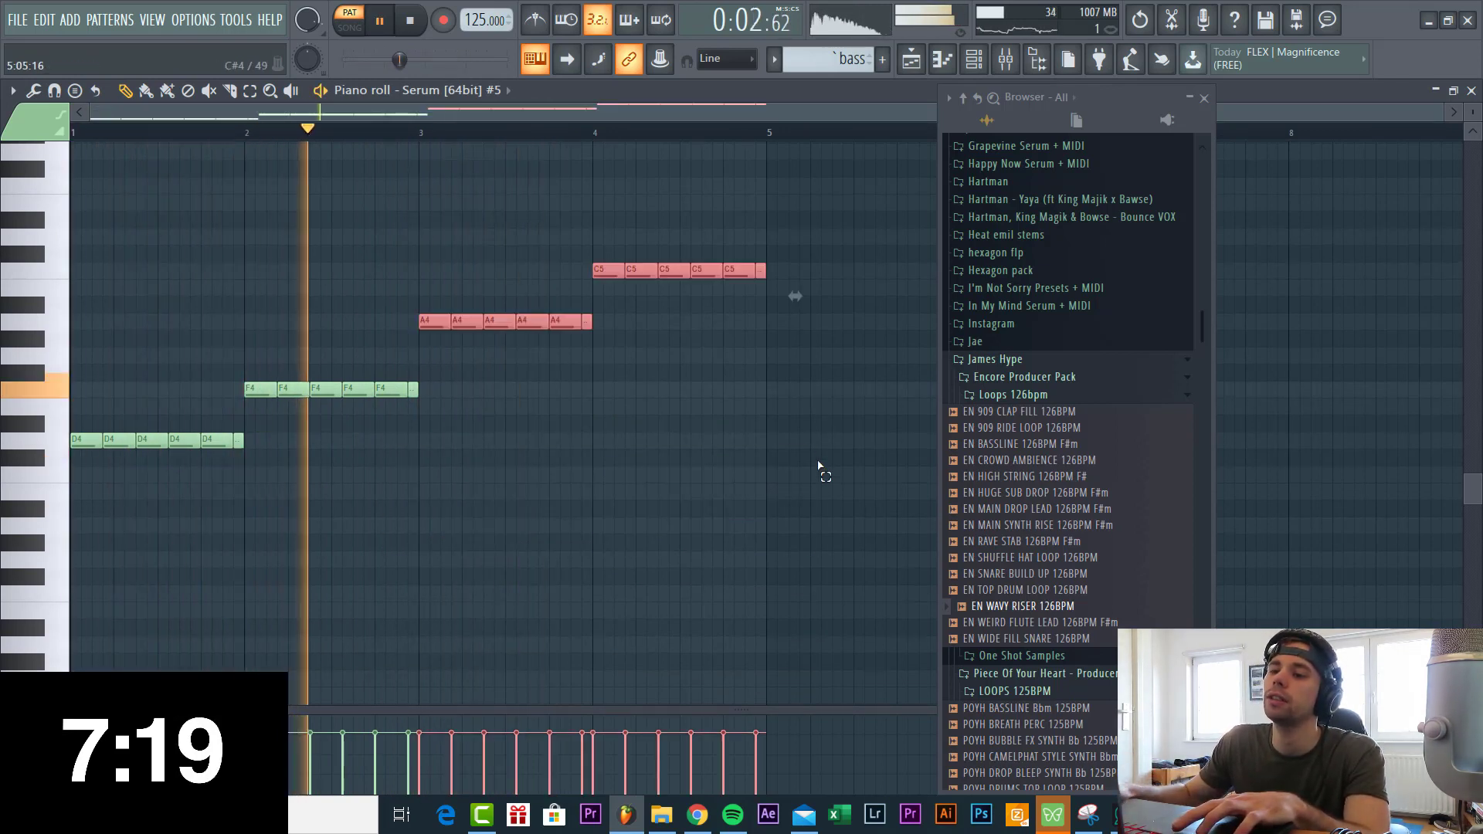
key("ctrl+Down")
Transpose all of Serum #5's bass notes up one octave and clear the selection.
key("ctrl+a")
key("ctrl+Up")
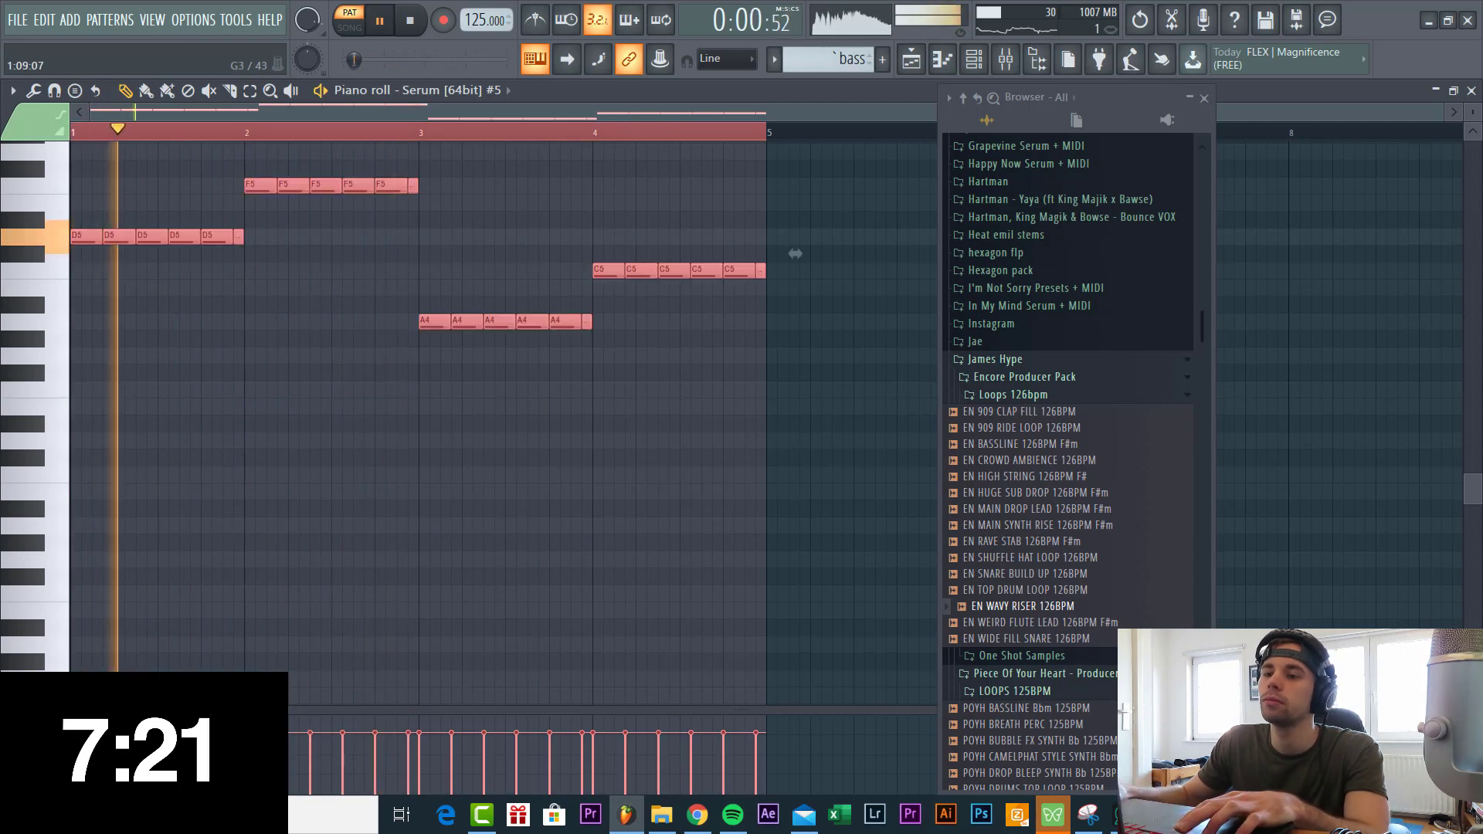
scroll(178, 433, "up", 5)
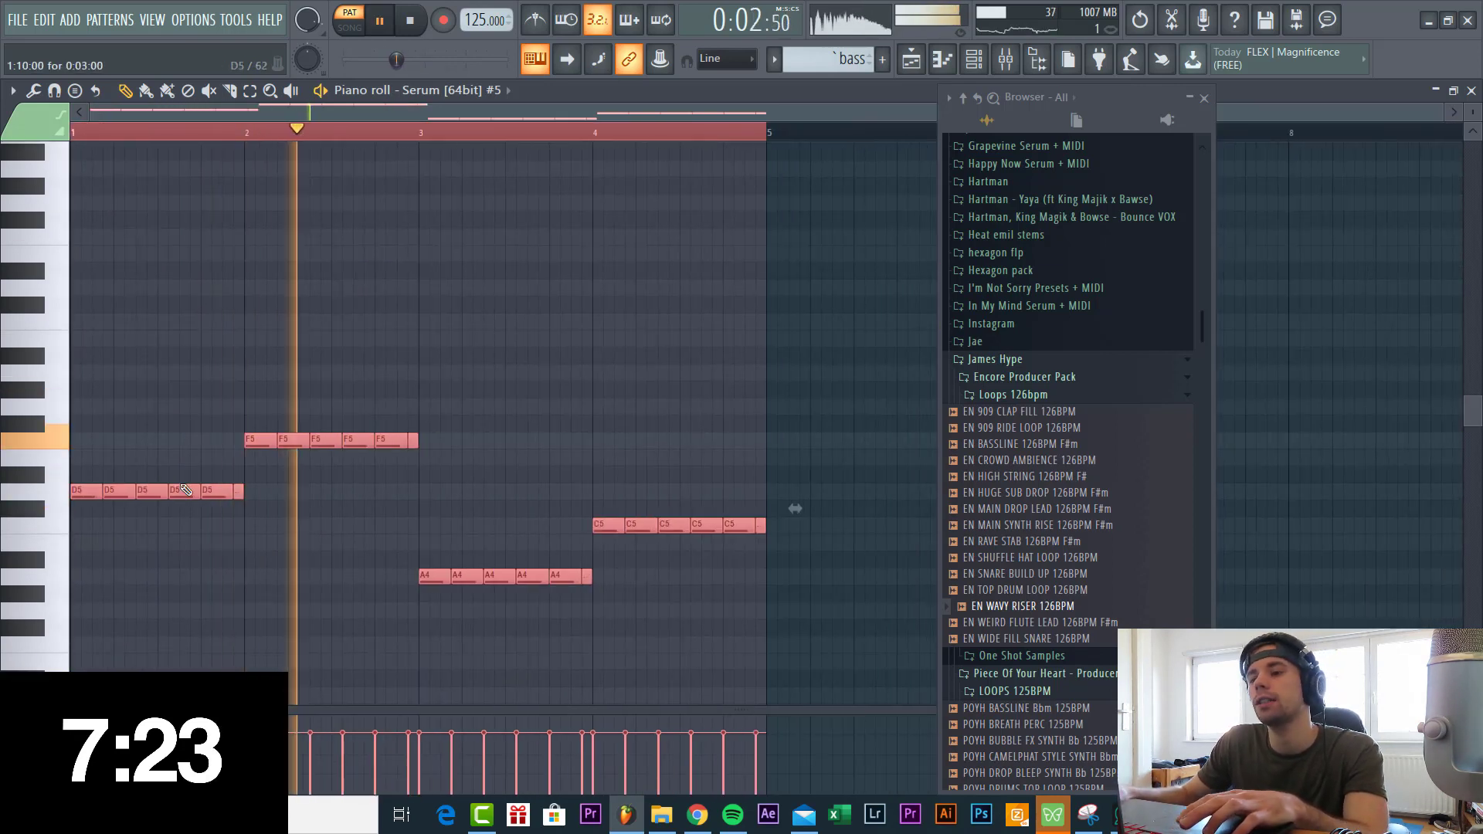
key("XF86AudioRaiseVolume")
key("XF86AudioLowerVolume")
left_click(287, 588, "ctrl")
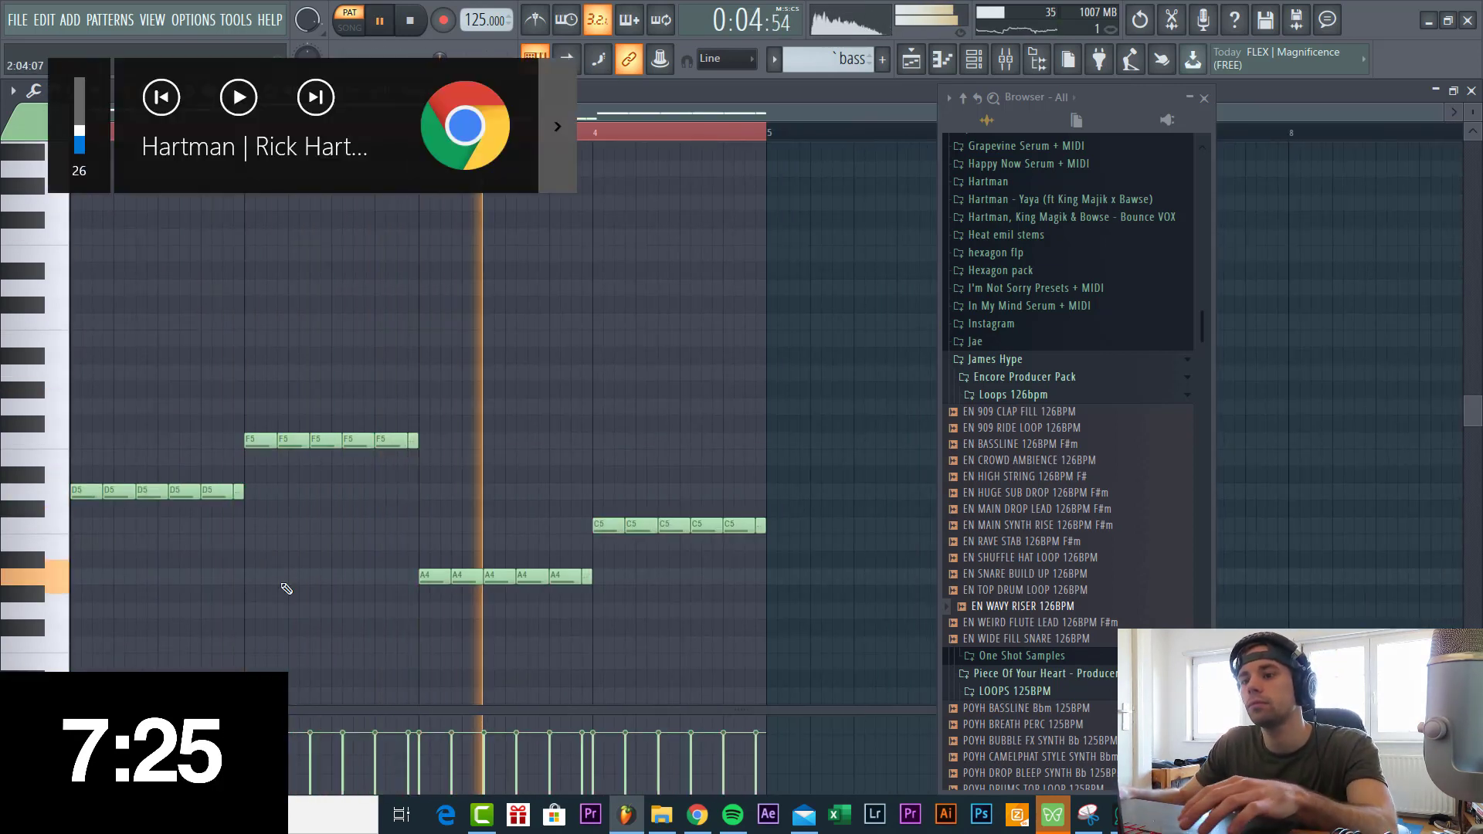
scroll(284, 579, "down", 3)
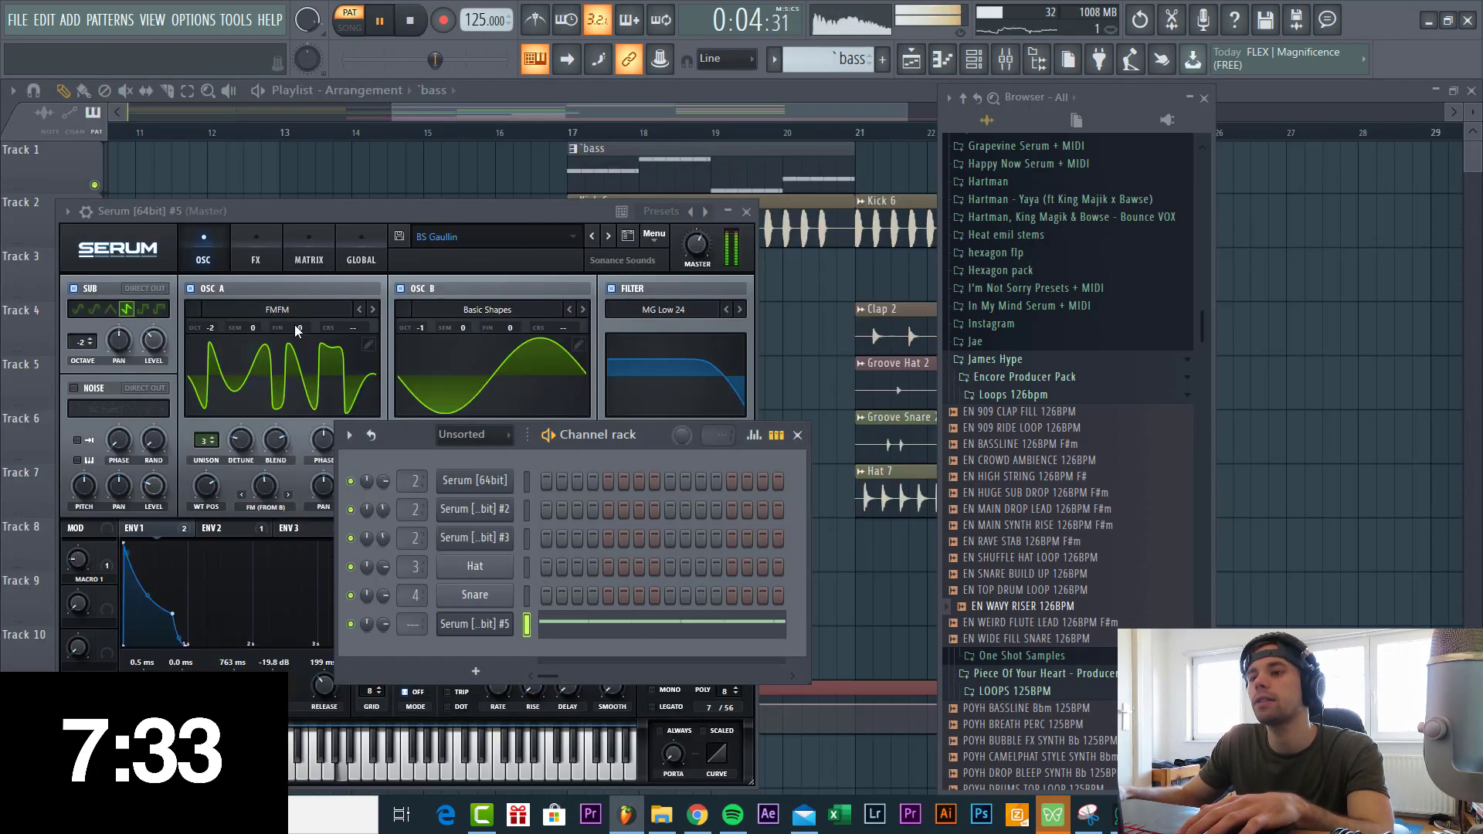
Set Serum #5's reverb wet mix to about 12% and route the instrument to mixer track 5.
left_click(255, 251)
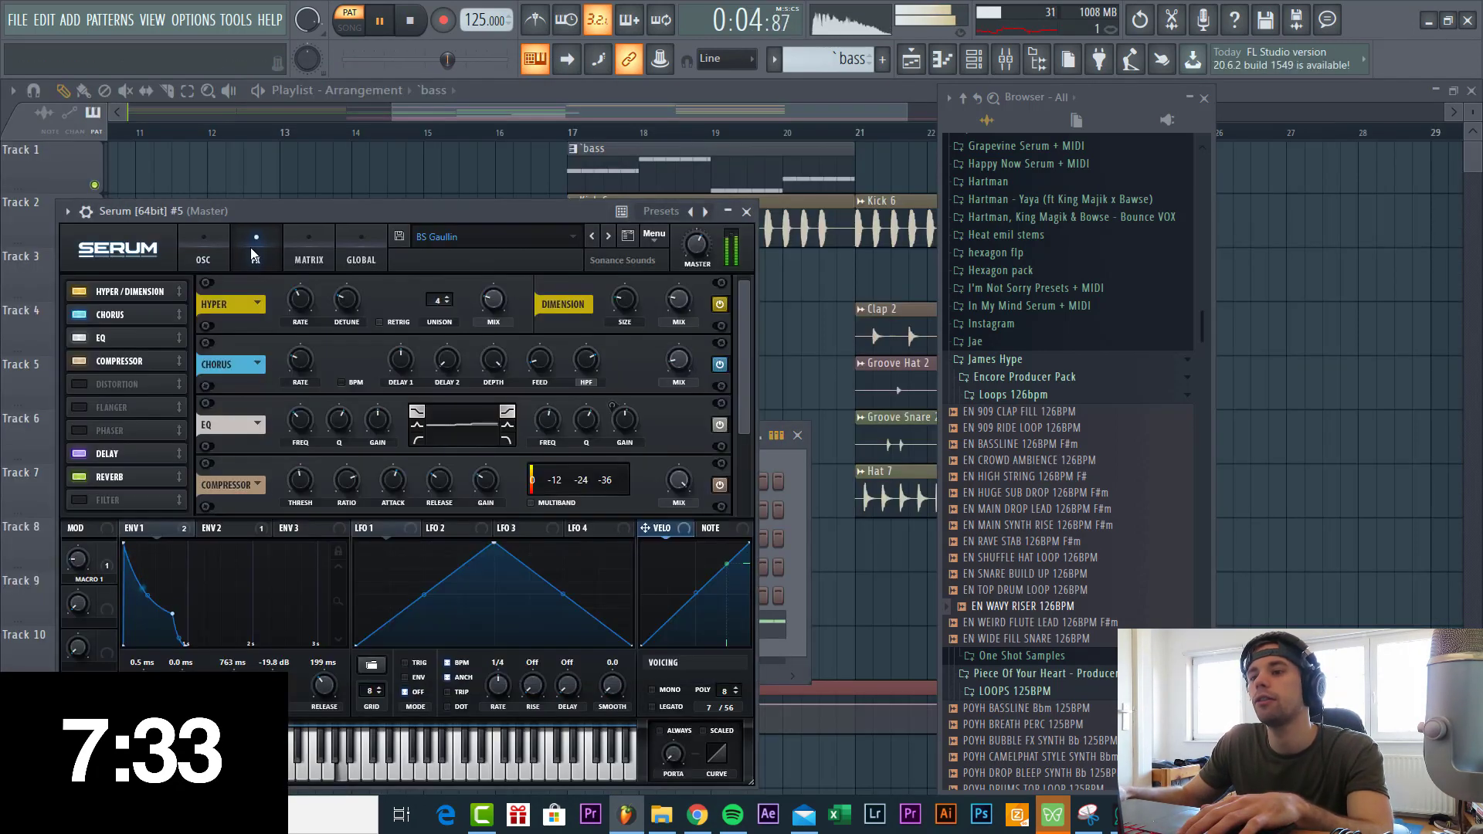
left_click(132, 479)
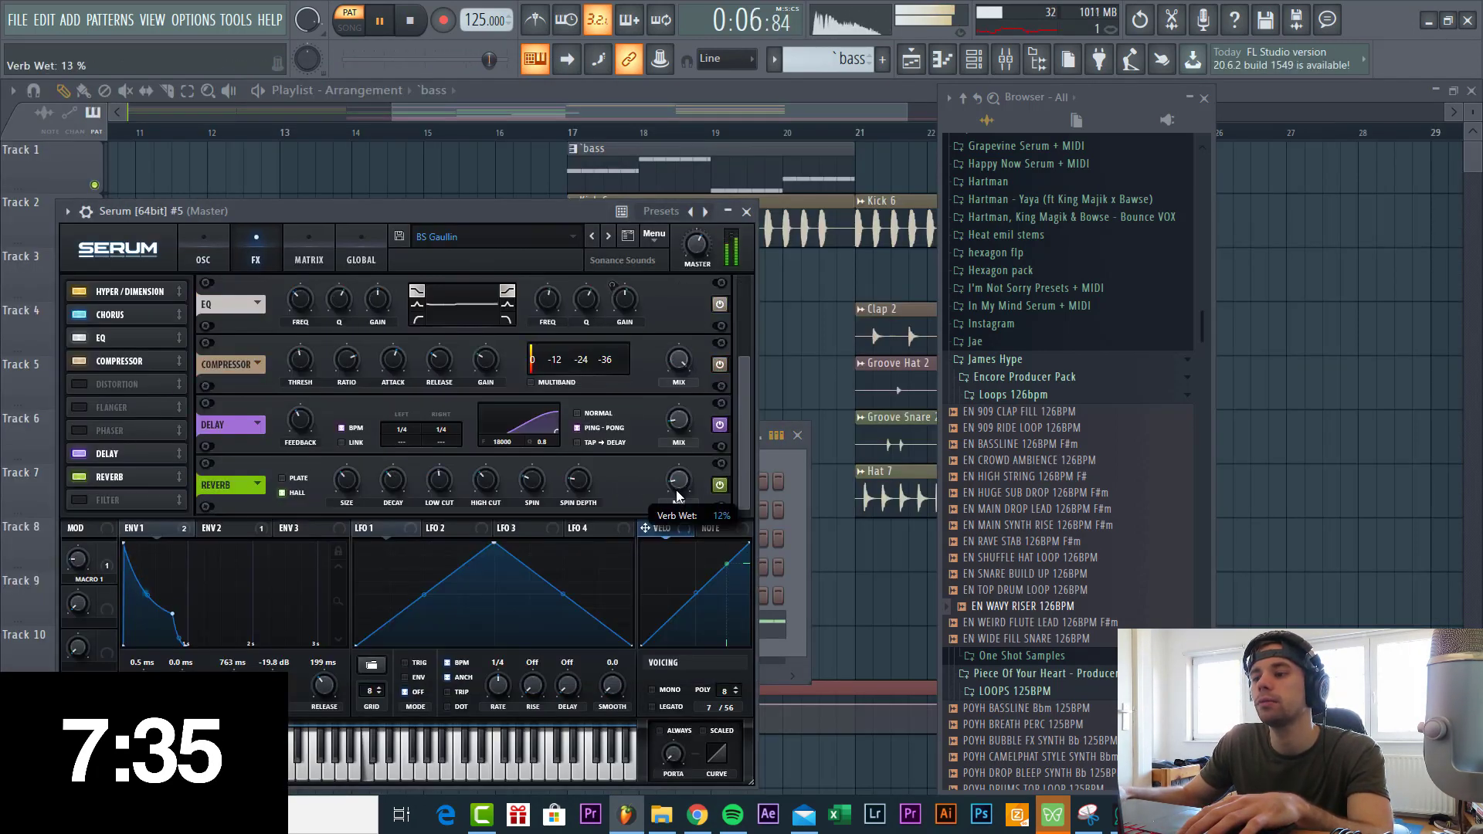
left_click(68, 211)
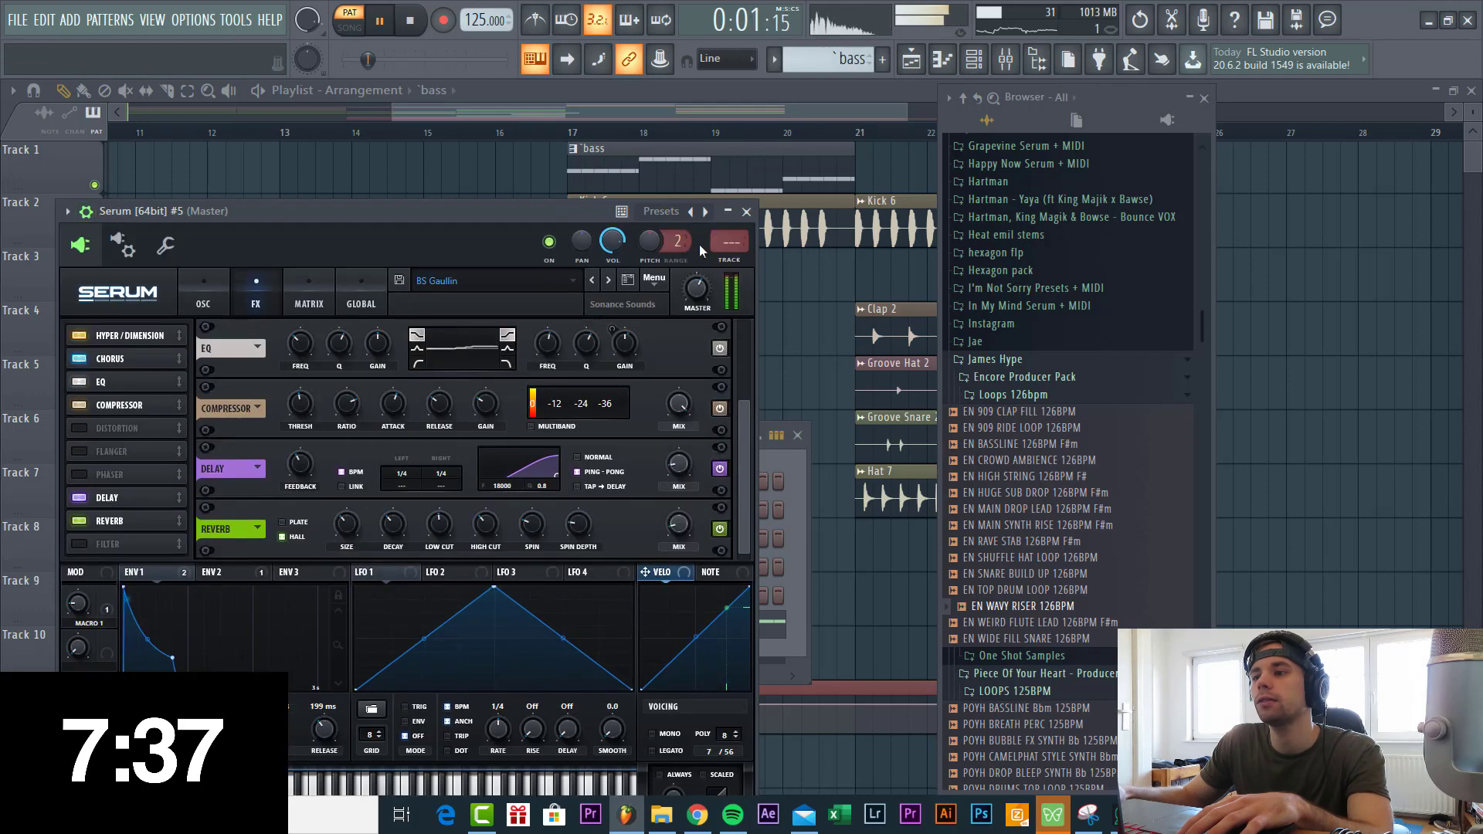
left_click(730, 261)
Load Kickstart into effect slot 10 of Serum #5's mixer track and choose the first curve in the second row.
left_click(1303, 400)
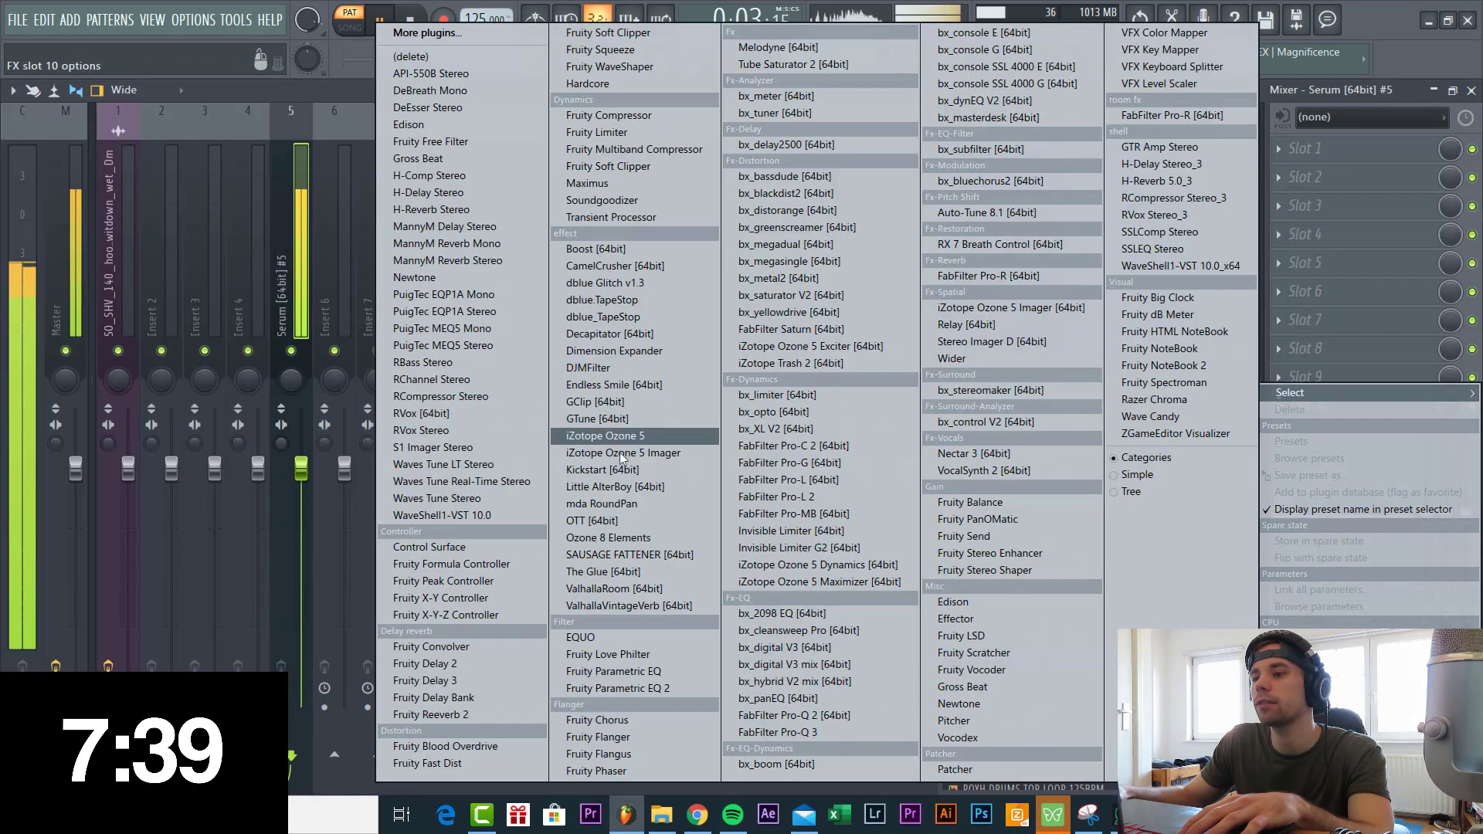
left_click(610, 470)
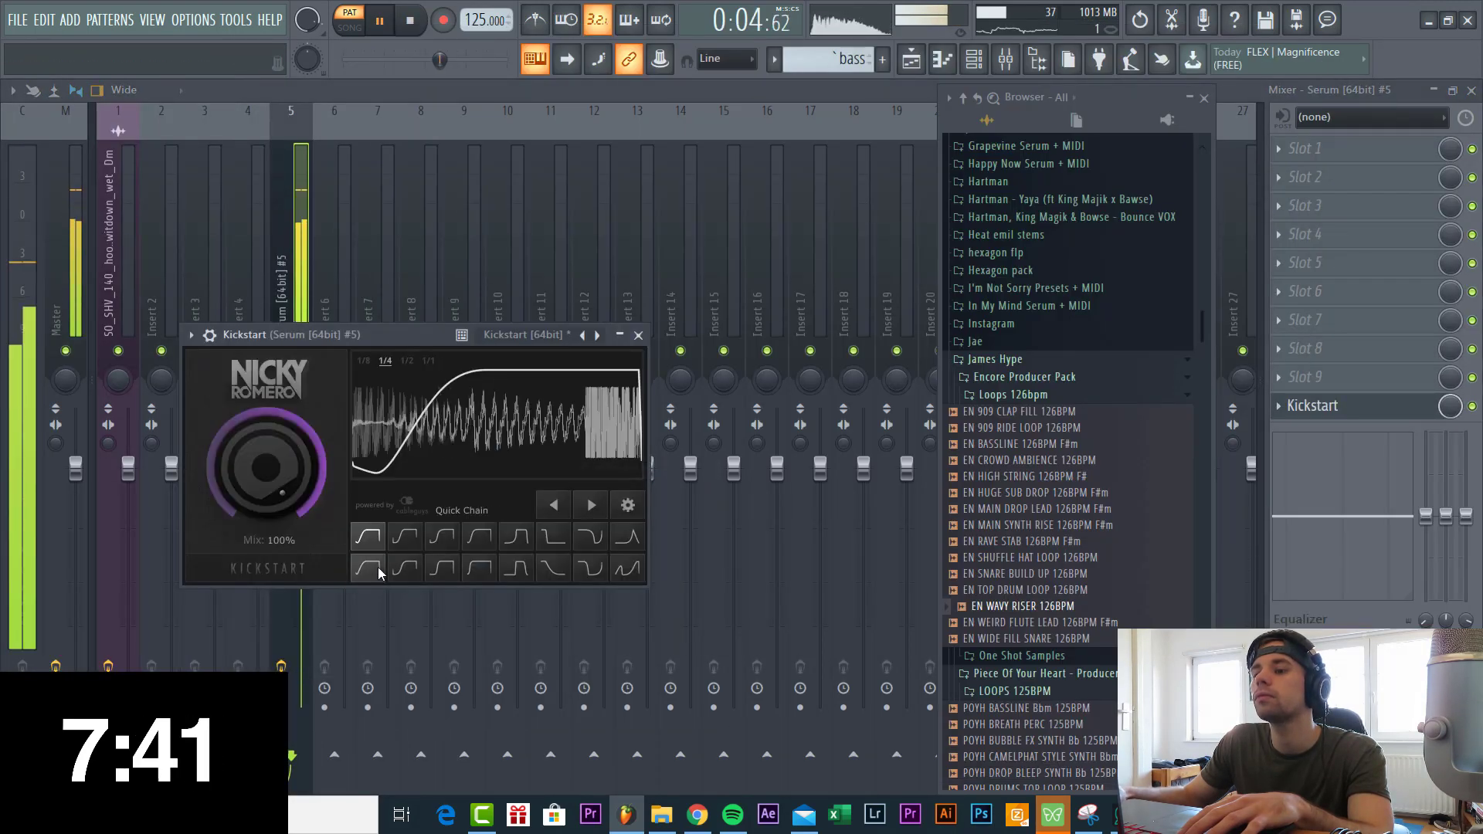
left_click(378, 567)
Add Transient Processor in slot 1 of Serum #5's mixer track and set its attack to about 29%.
left_click(1303, 147)
left_click(1303, 149)
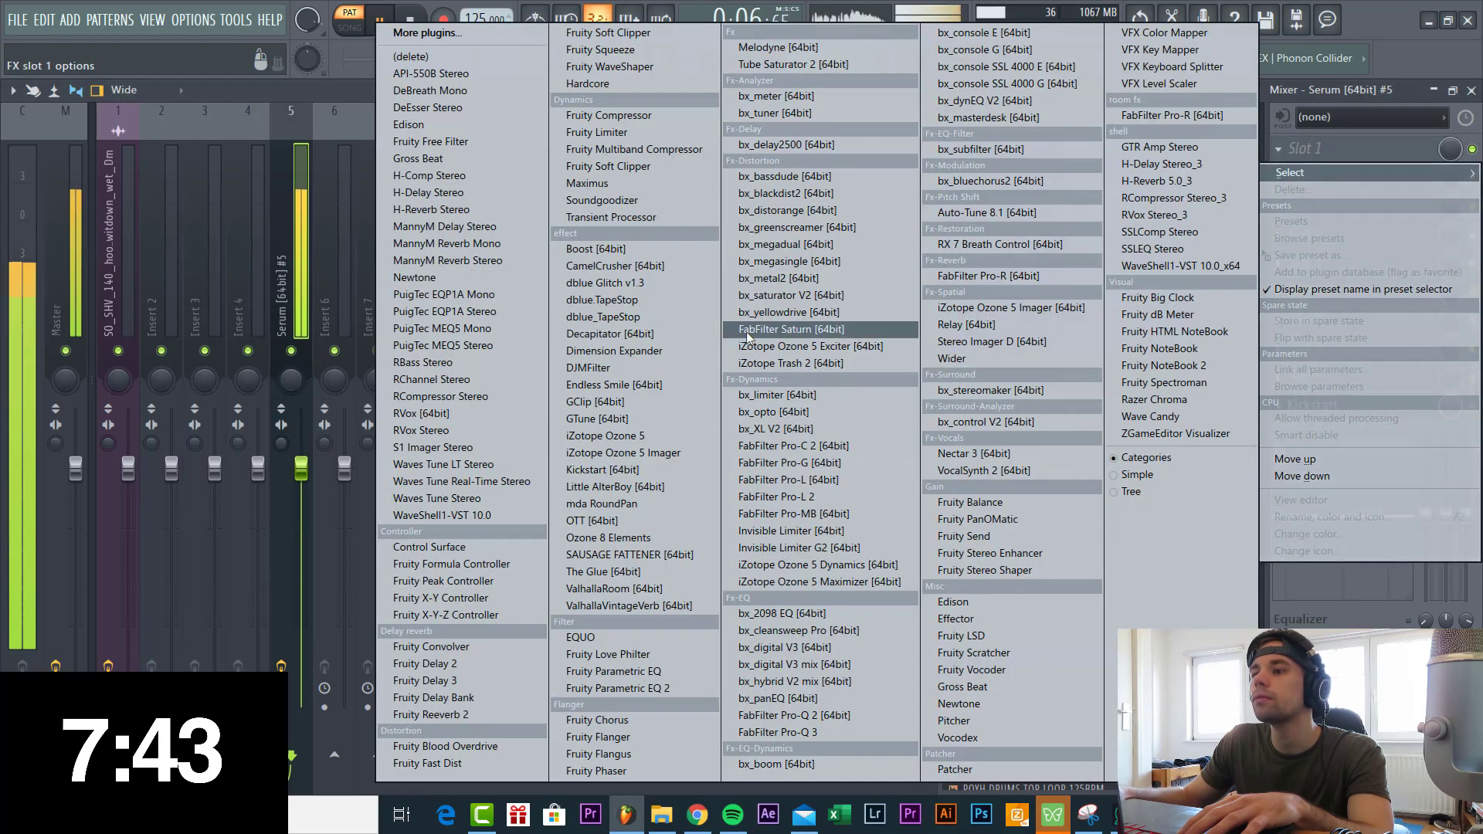
left_click(616, 217)
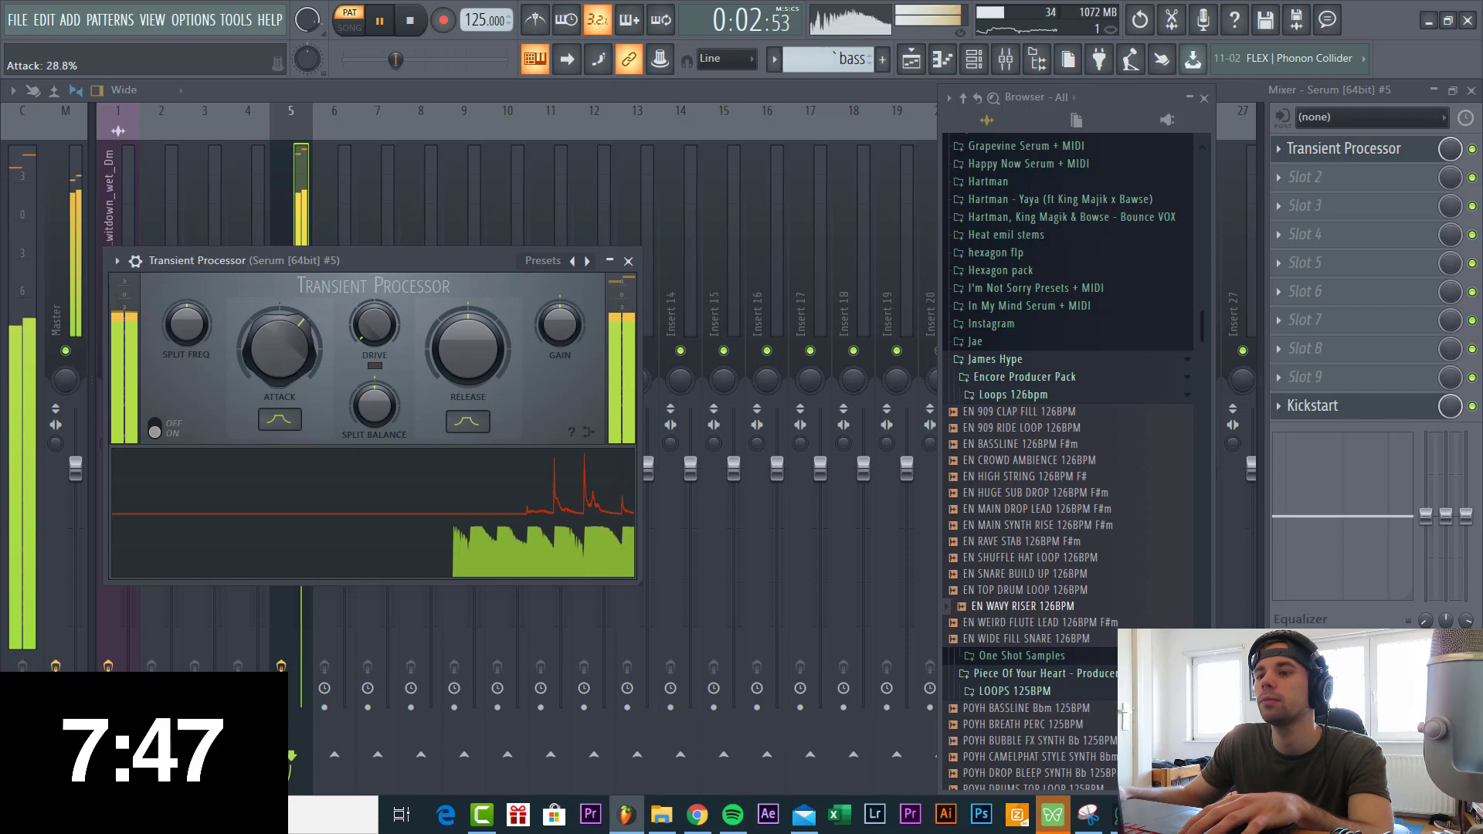
left_click_drag(282, 347, 281, 358)
Add Fruity soft clipper in slot 2 of Serum #5's mixer track and close its window.
left_click(1306, 177)
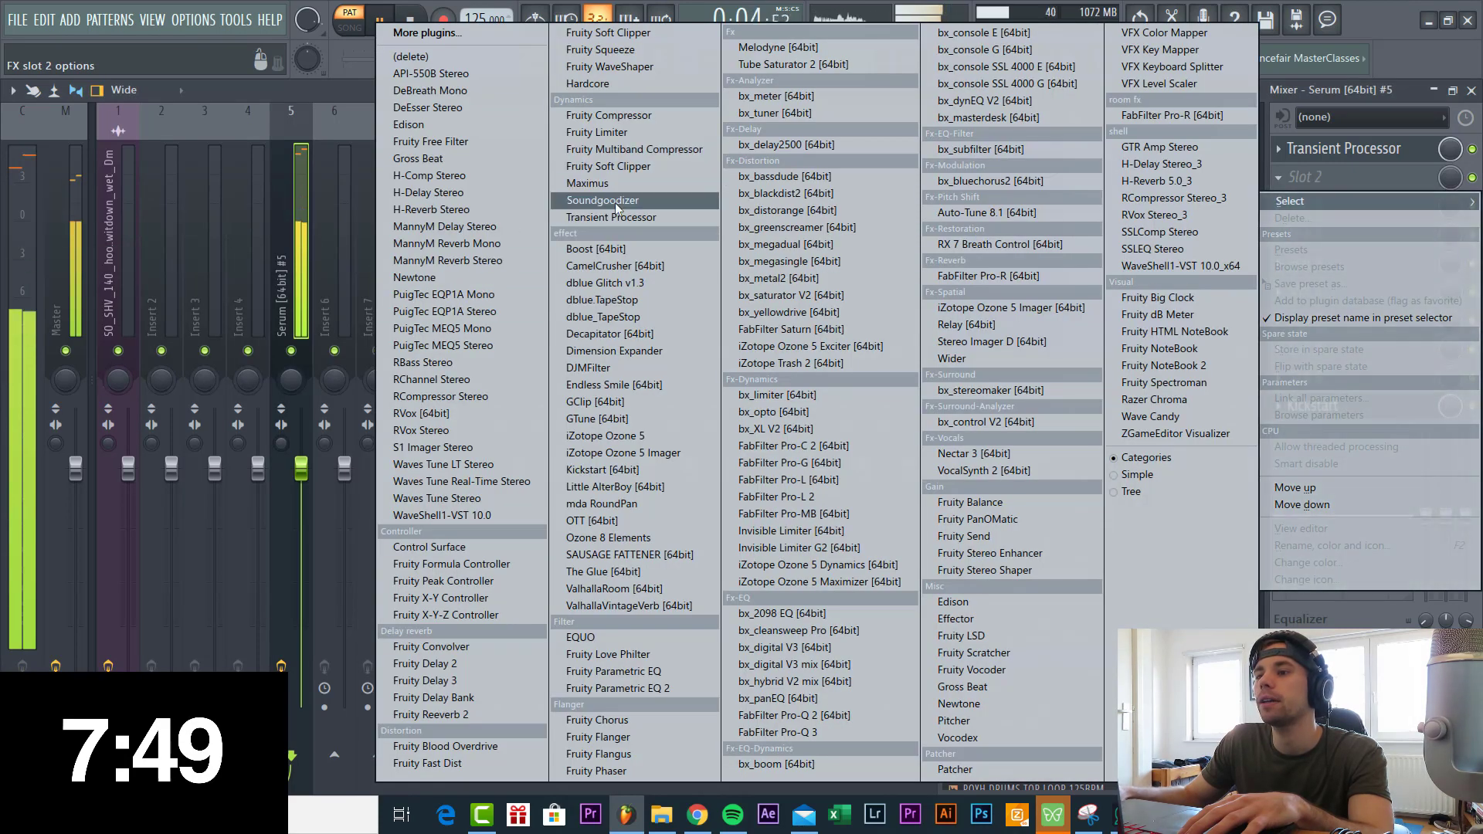
left_click(618, 166)
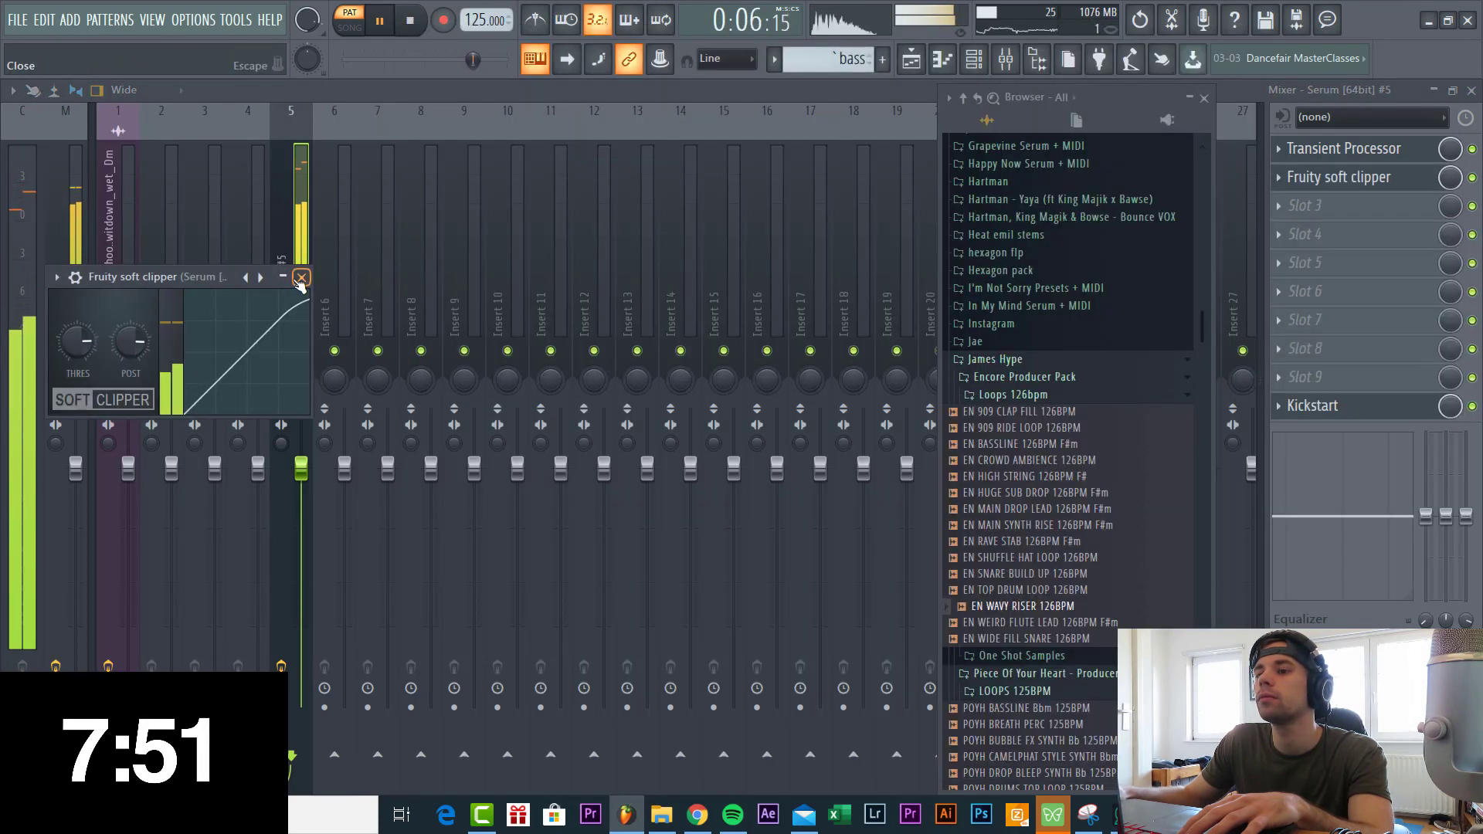
left_click(260, 280)
Add FabFilter Pro-Q 2 in slot 4 of Serum #5's track with a low-cut band at about 106 Hz.
left_click(1302, 249)
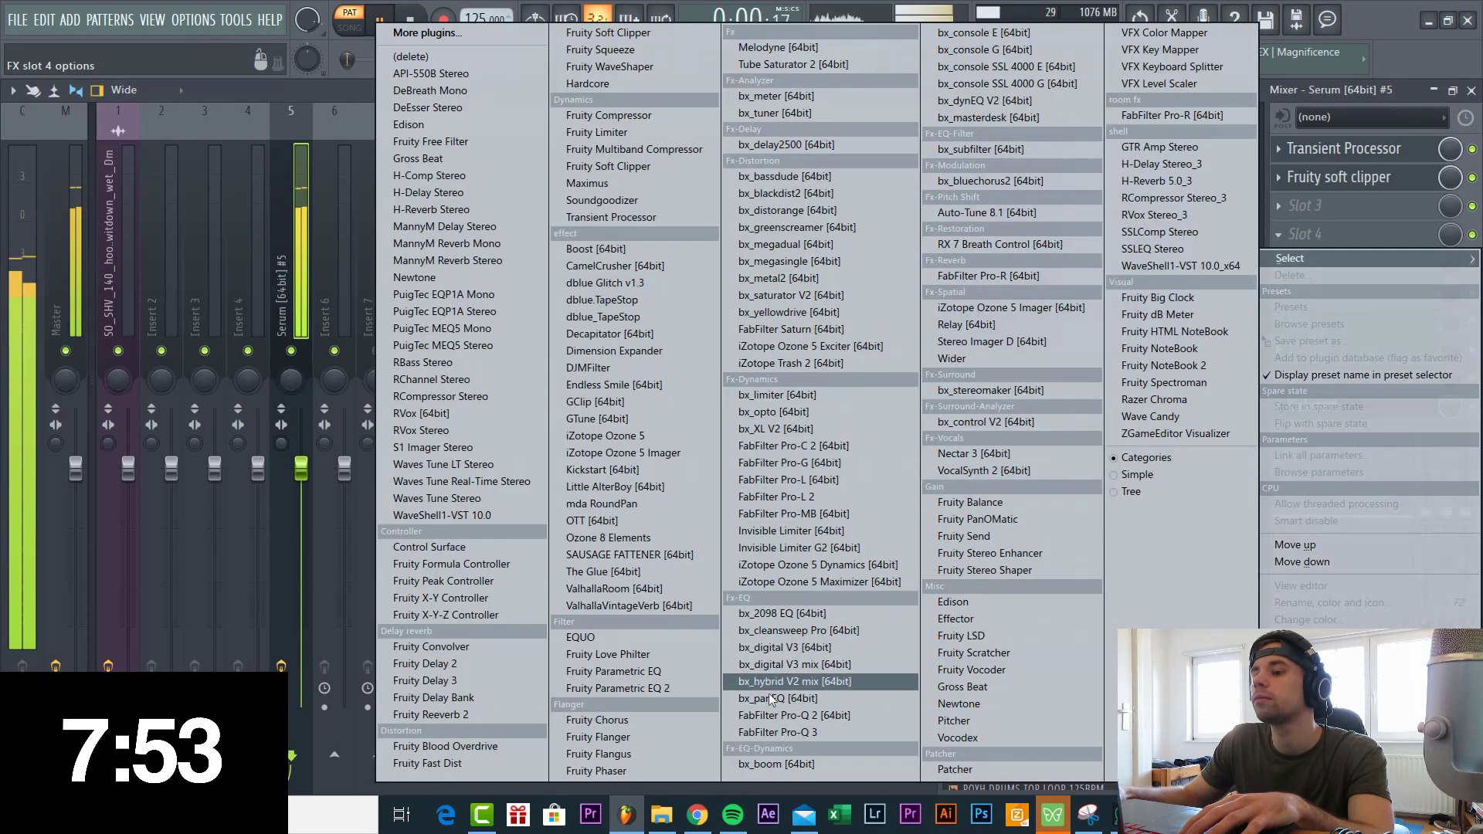
left_click(744, 723)
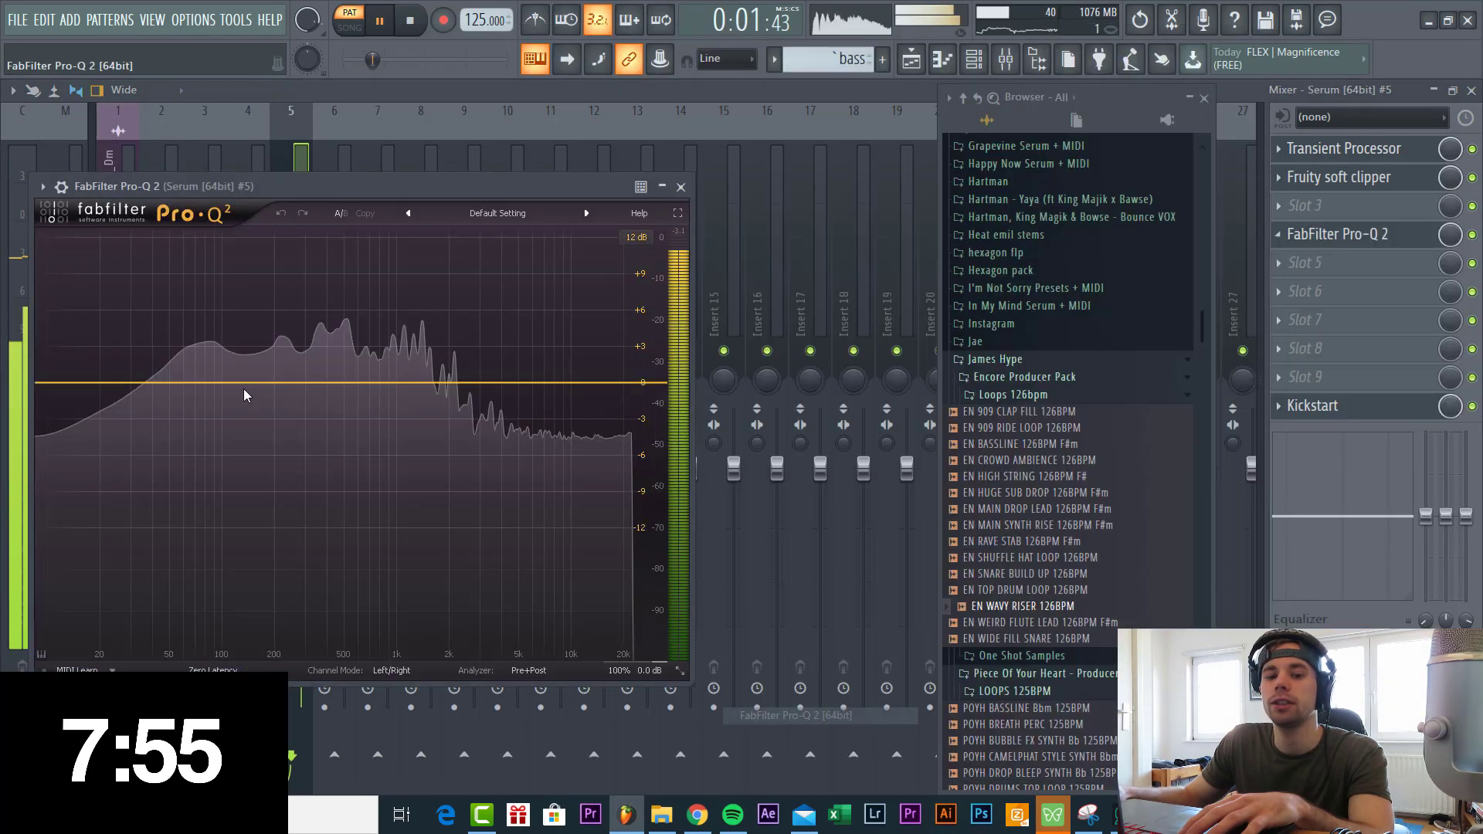
left_click(226, 382)
right_click(226, 382)
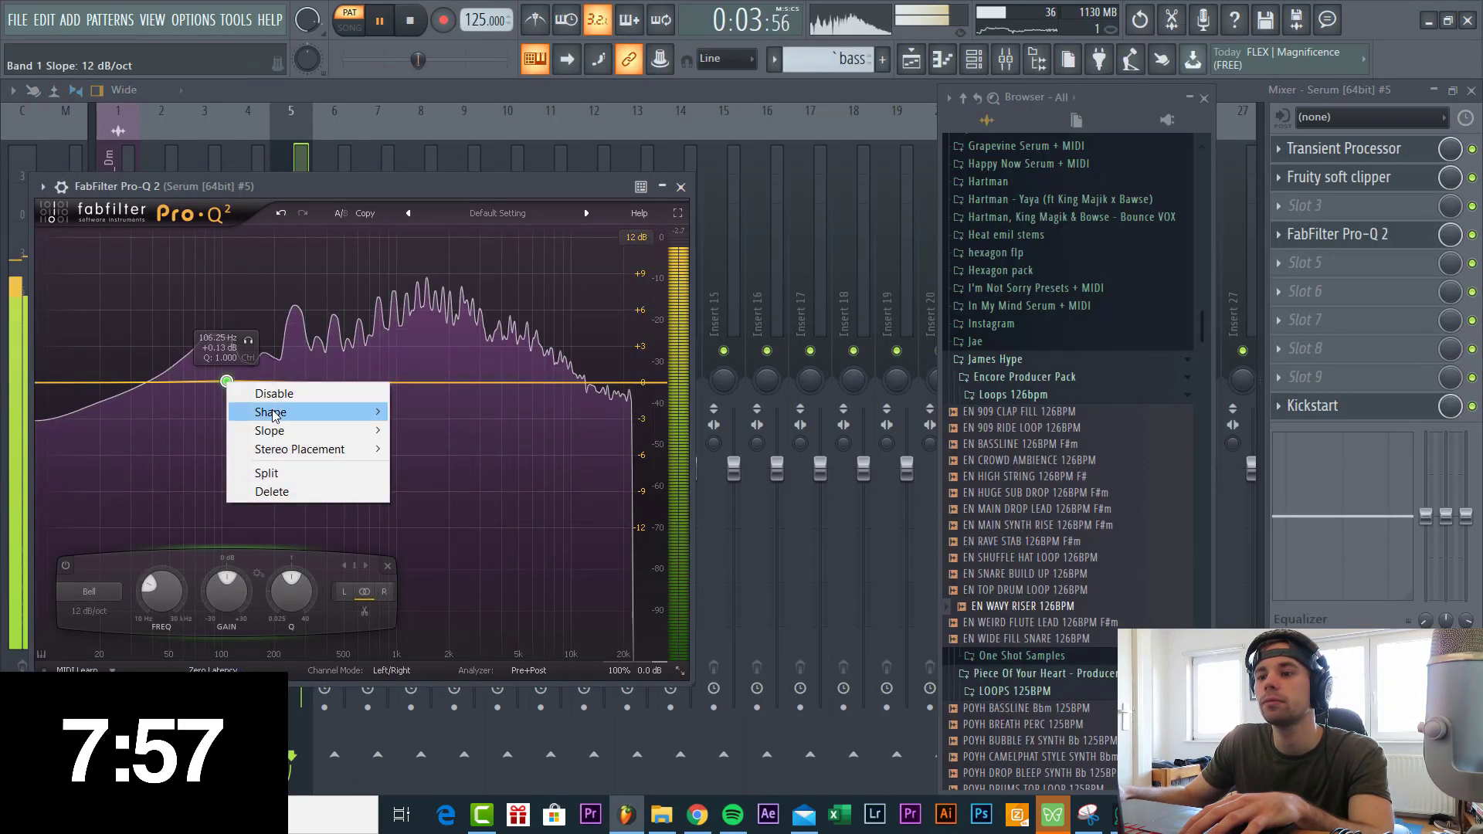
mouse_move(317, 412)
left_click(434, 449)
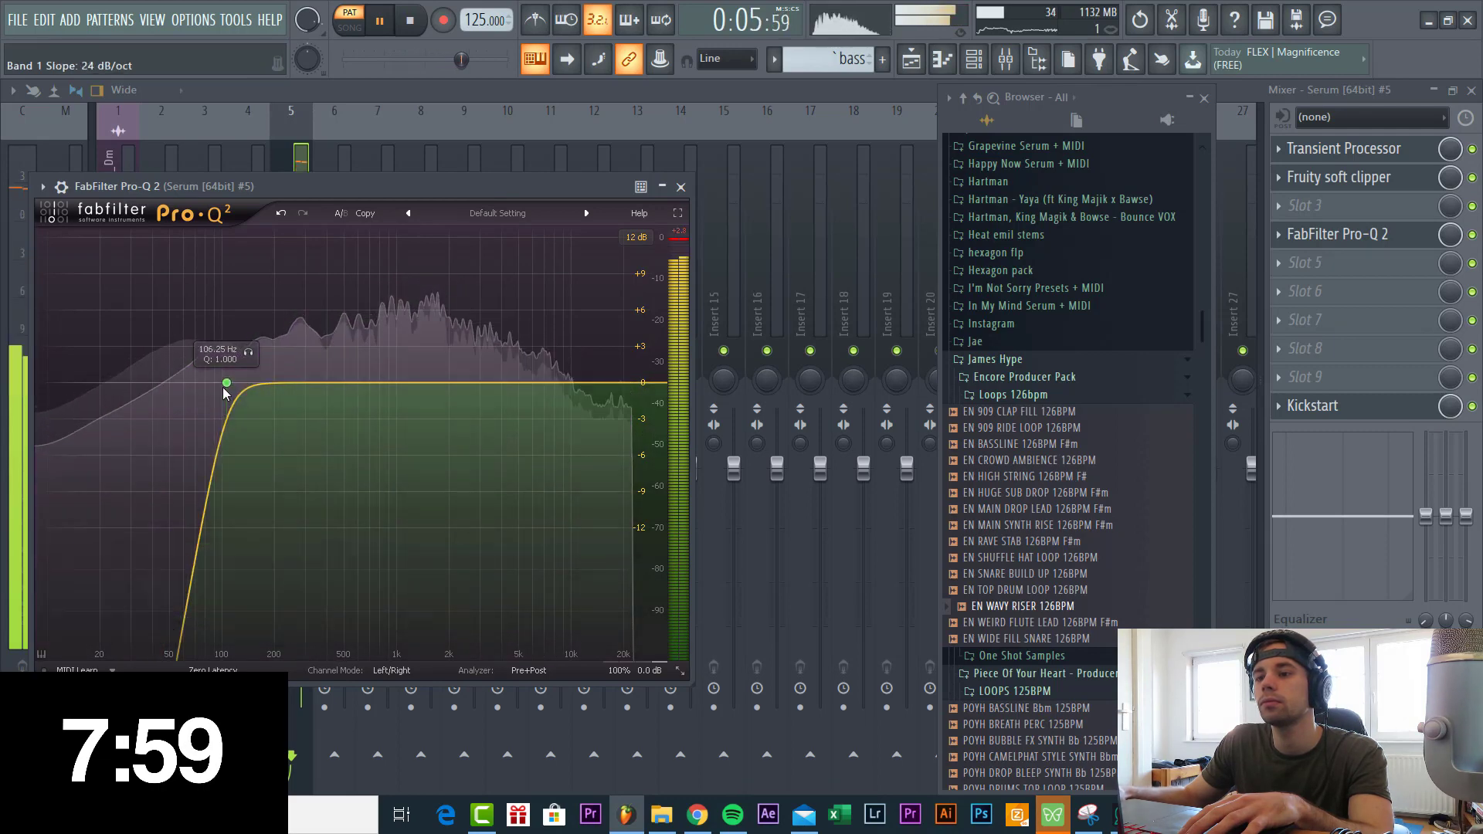
Play the arrangement in song mode from about bar 15 to hear the bass enter at the drop.
left_click(911, 58)
left_click(442, 131)
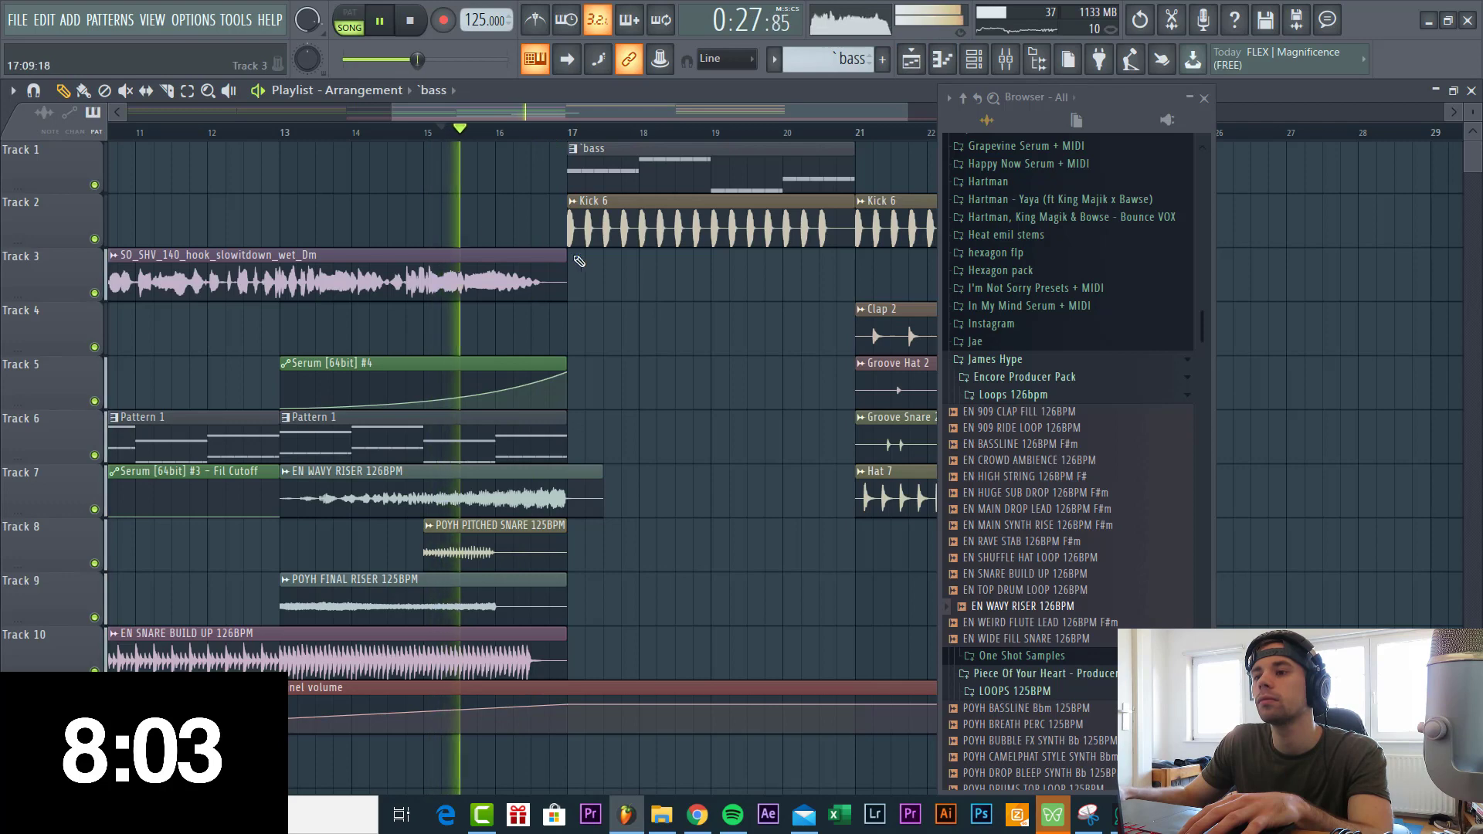
Create a new pattern named "sub" and clone the bass pattern's Serum #5 channel for it.
left_click(882, 59)
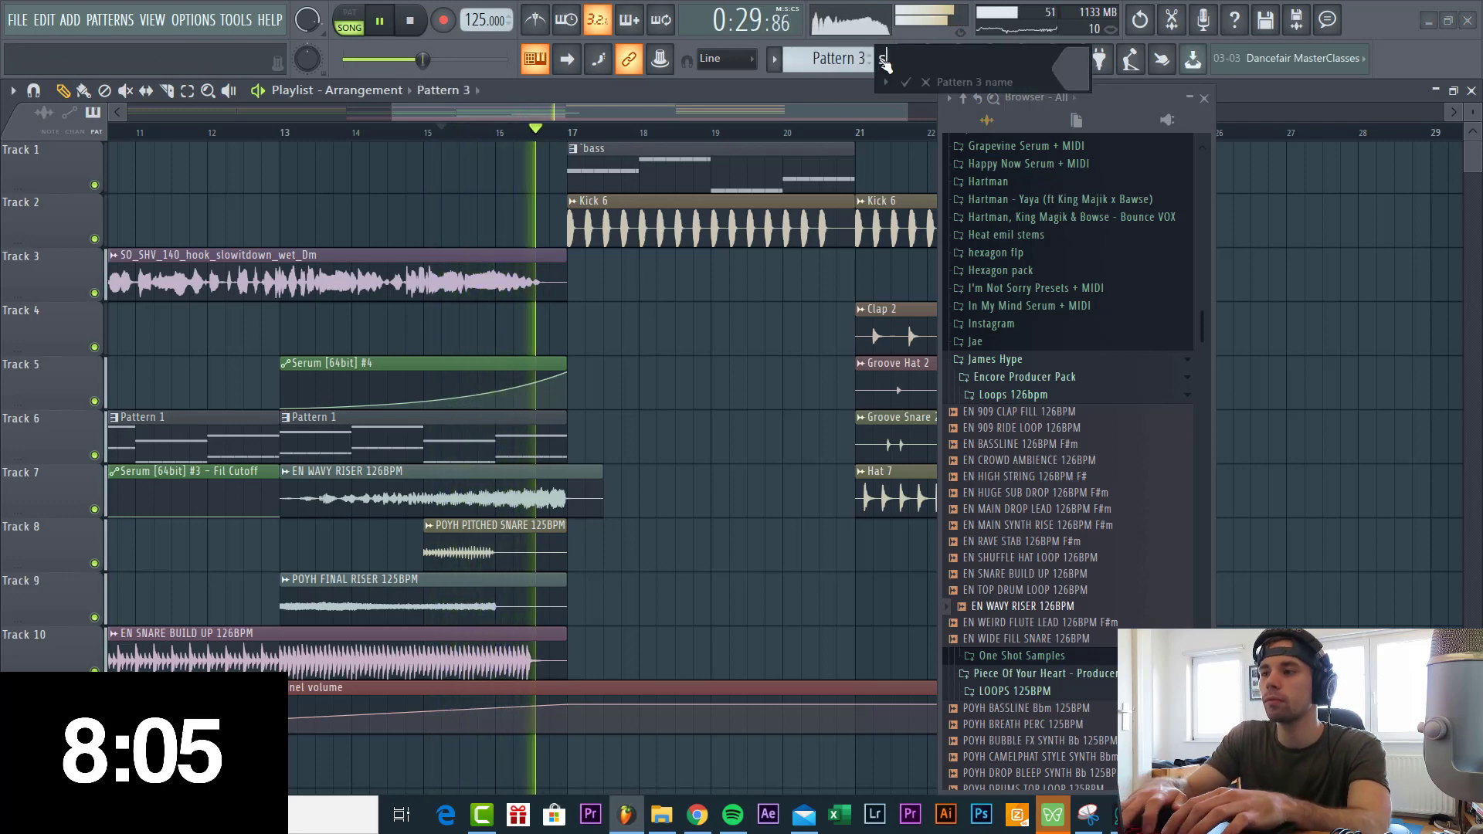
double_click(655, 153)
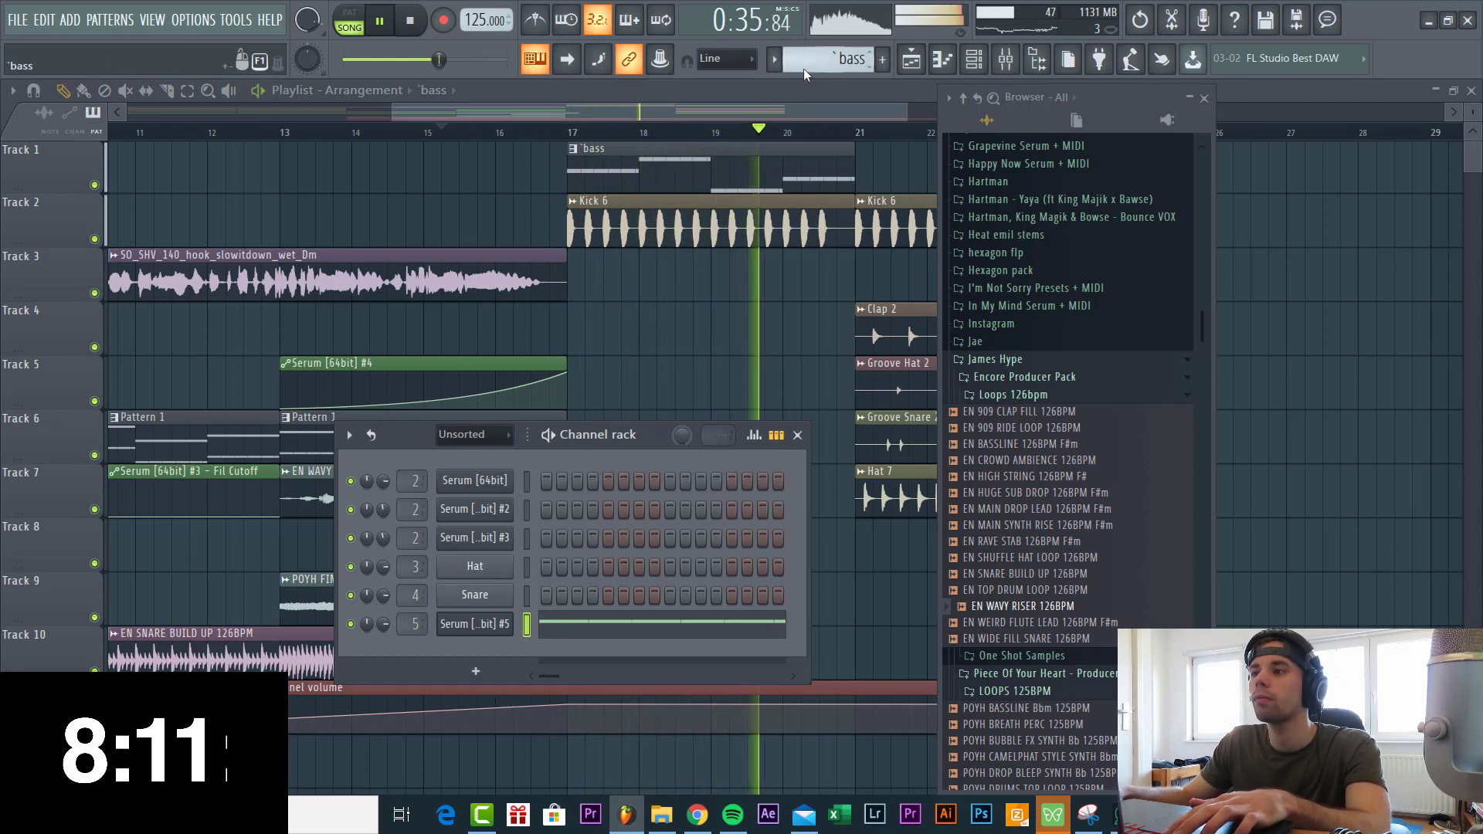
scroll(803, 68, "down", 1)
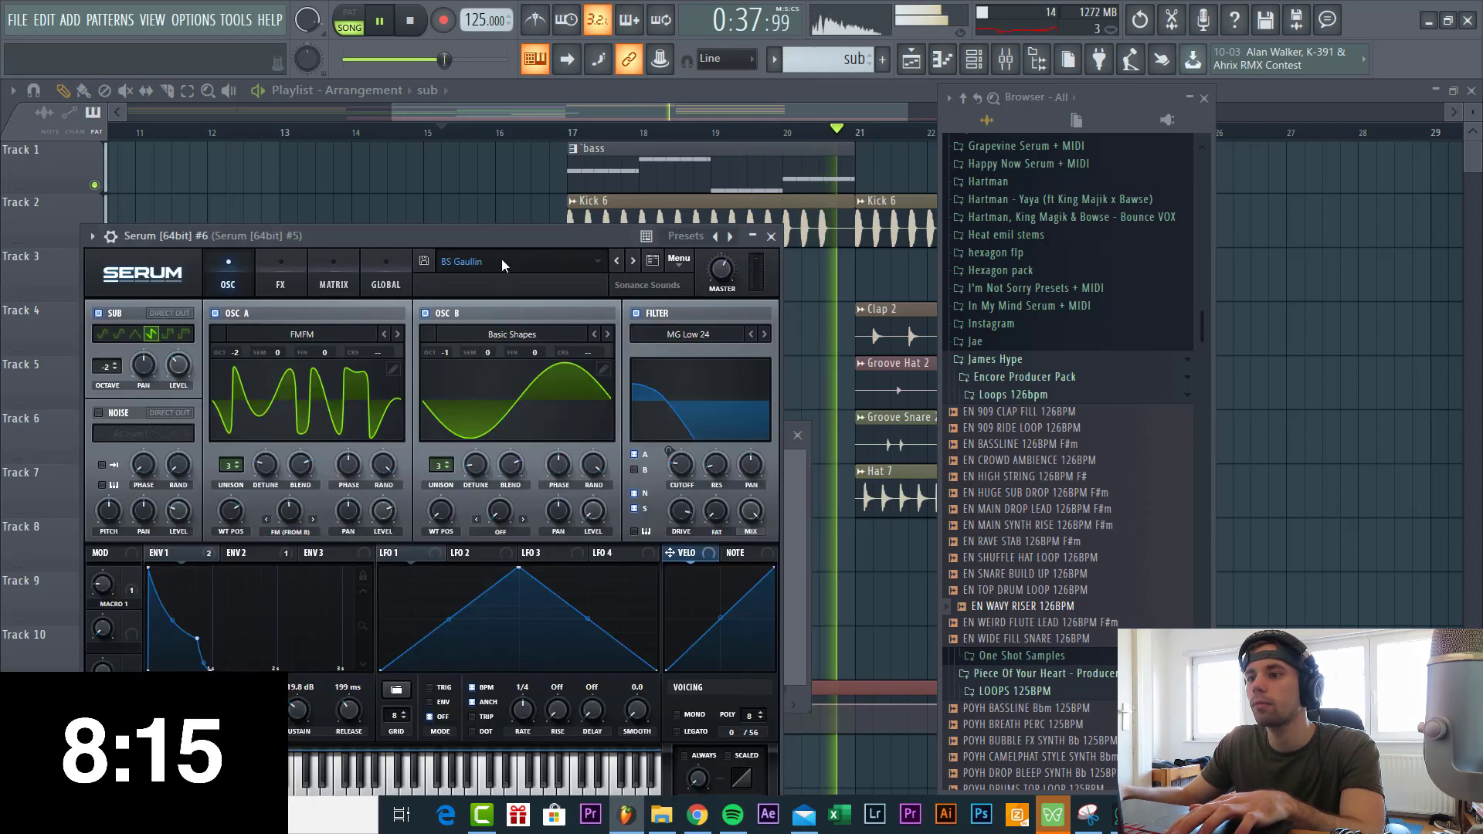
Load the BS Sub preset from the Lithuania pack into Serum #6 and close its window.
left_click(502, 258)
mouse_move(888, 449)
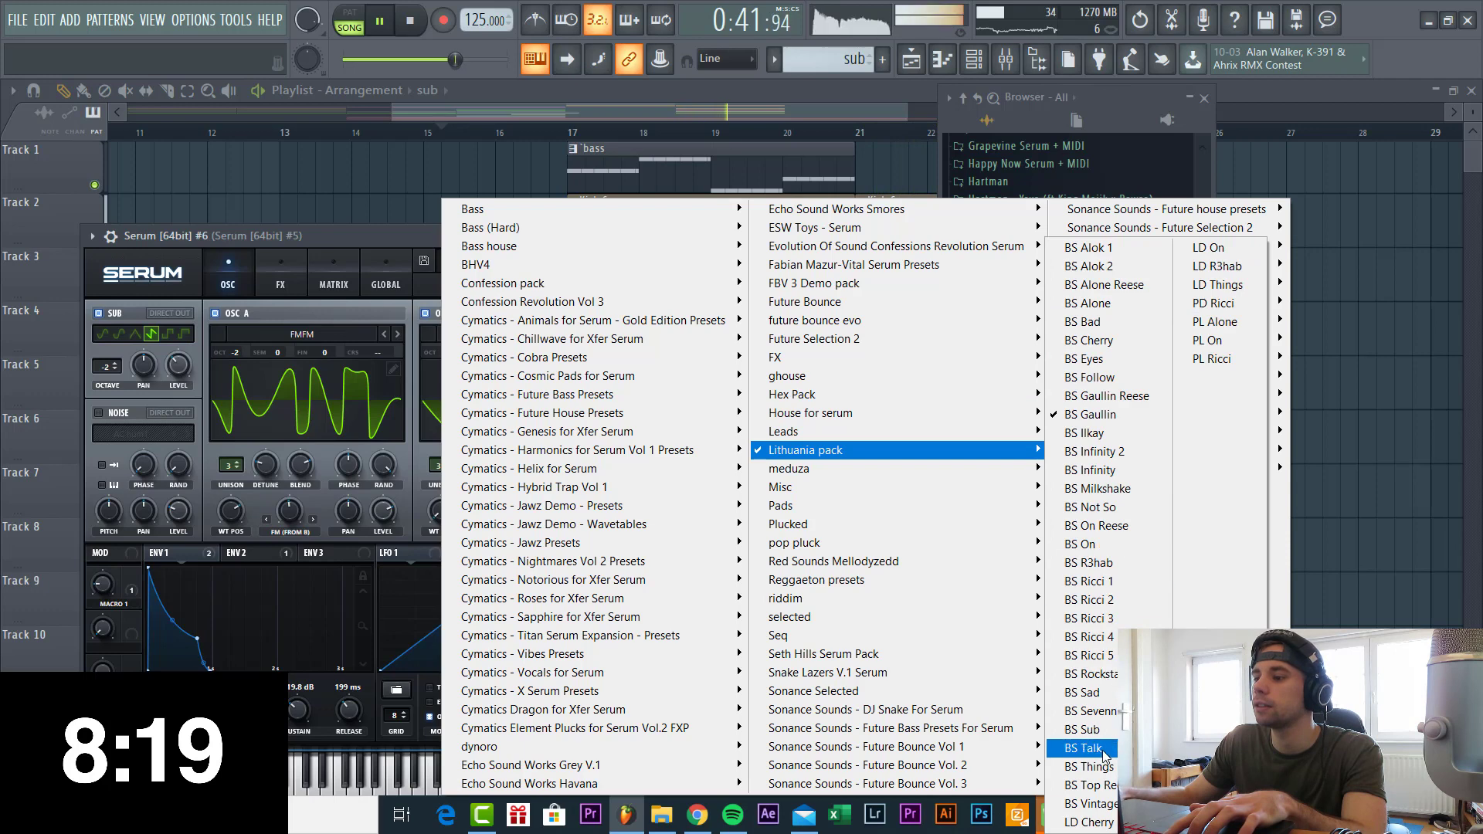
left_click(1081, 729)
key("Escape")
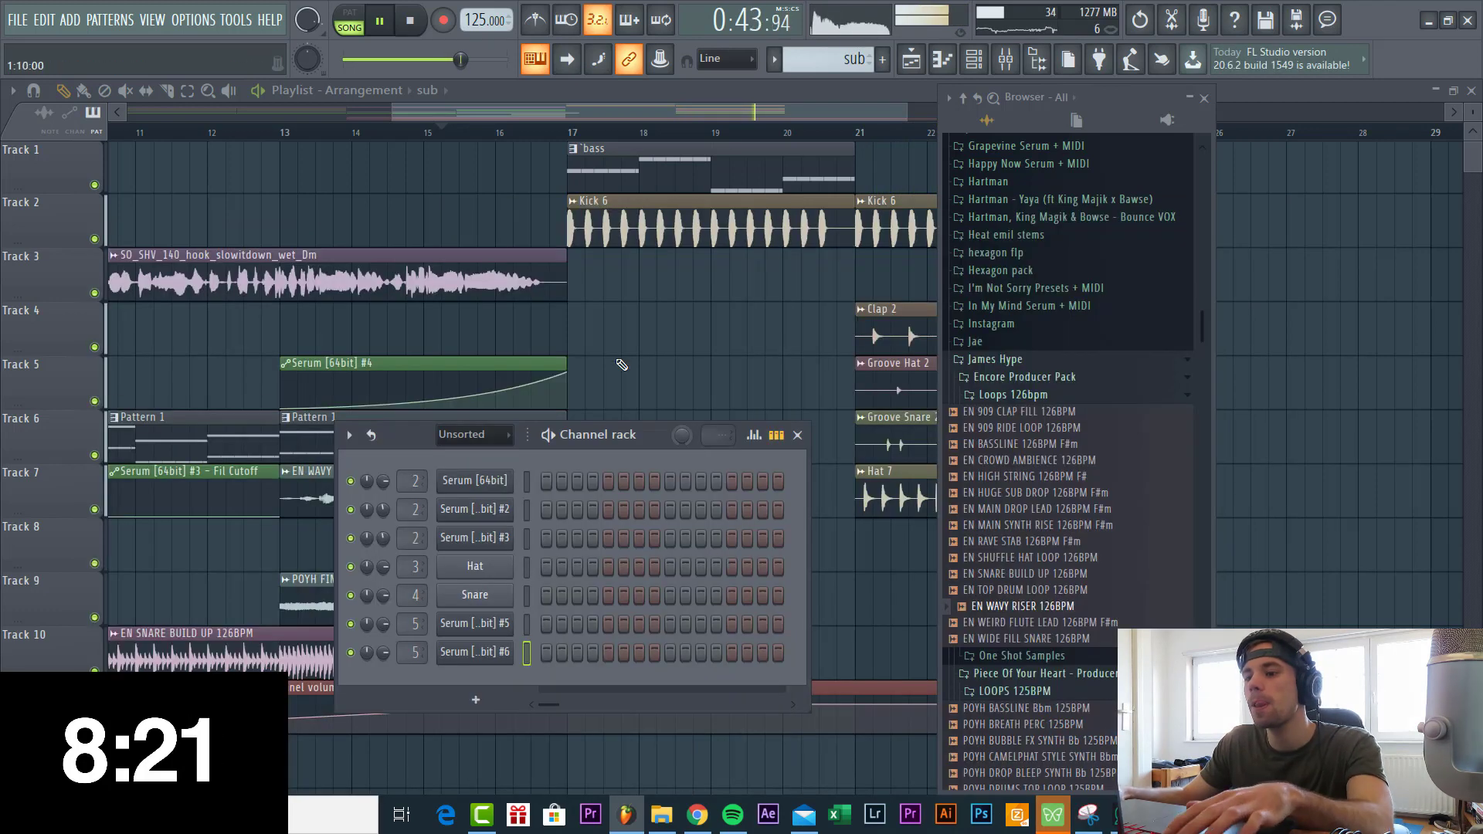
Put the bass notes into Serum #6's piano roll in the sub pattern and transpose them down two octaves.
left_click(647, 643)
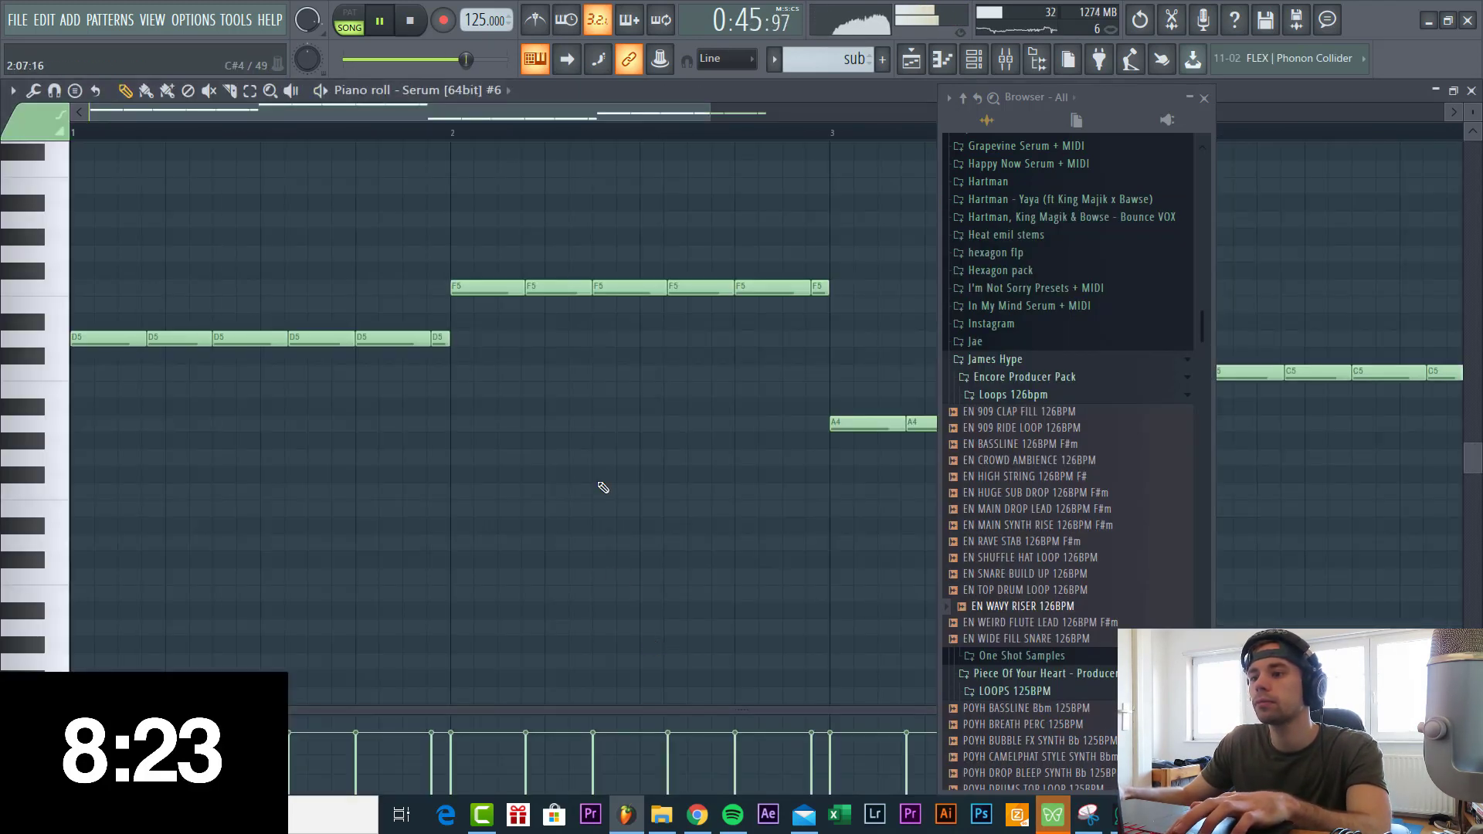
key("ctrl+Down")
key("ctrl+Down")
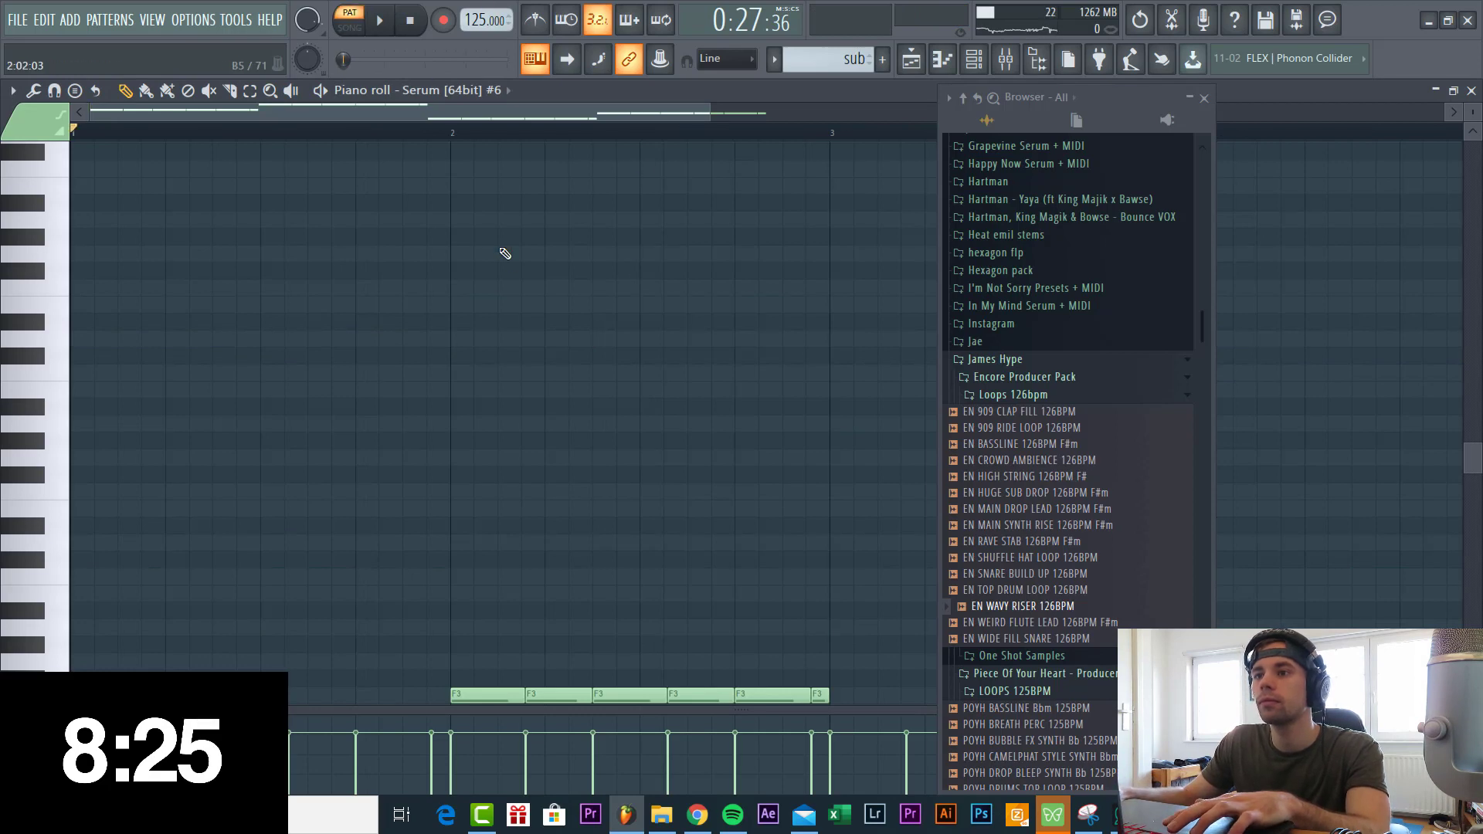
Play the sub pattern while transposing its notes two more octaves down and one octave back up.
key("space")
scroll(510, 255, "down", 5)
key("ctrl+Down")
key("ctrl+Down")
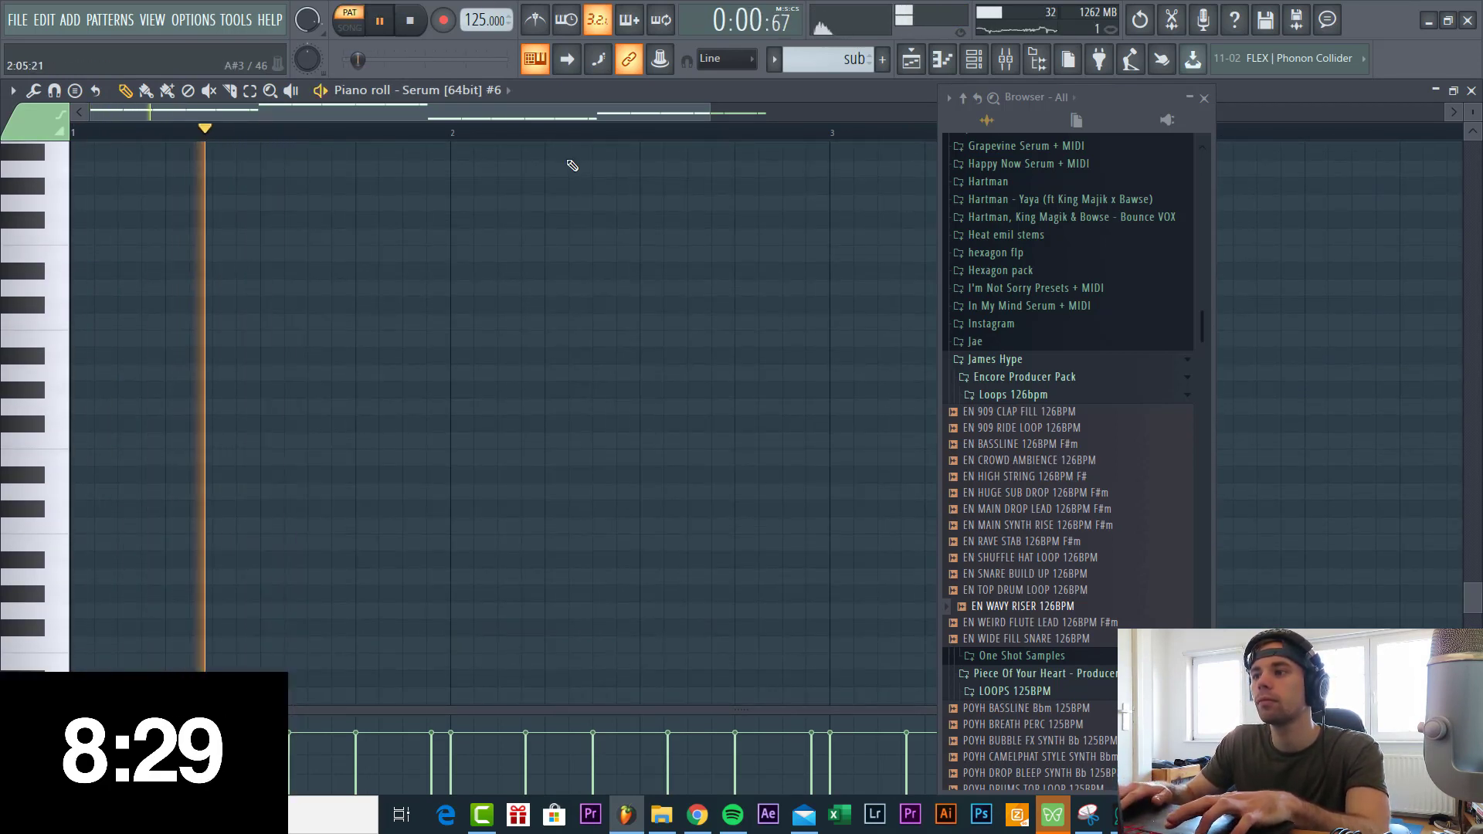
key("ctrl+Up")
key("Escape")
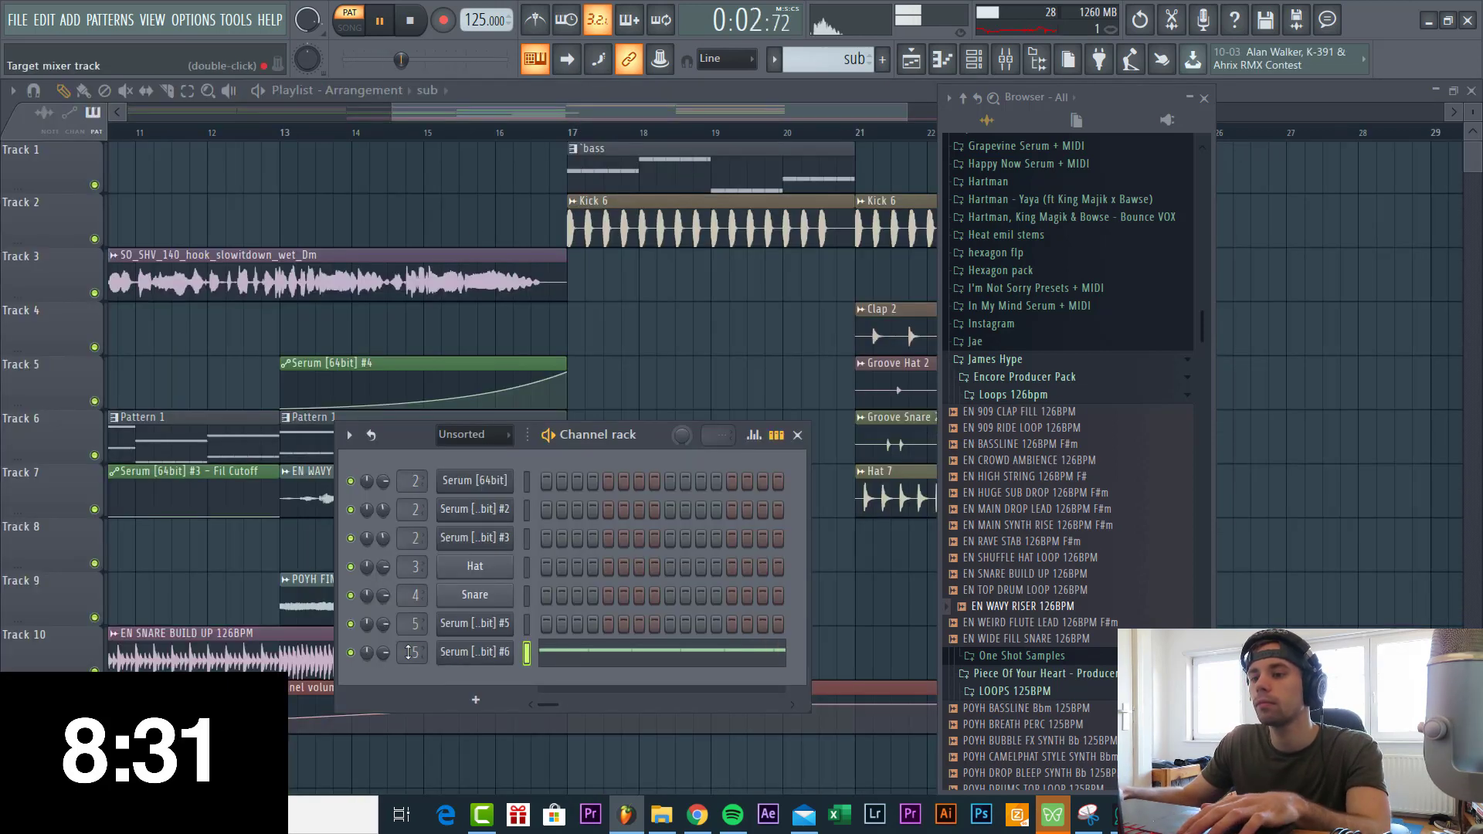
Route Serum #6 to mixer track 6 and load Kickstart into that track's effect slot 10.
left_click(453, 662)
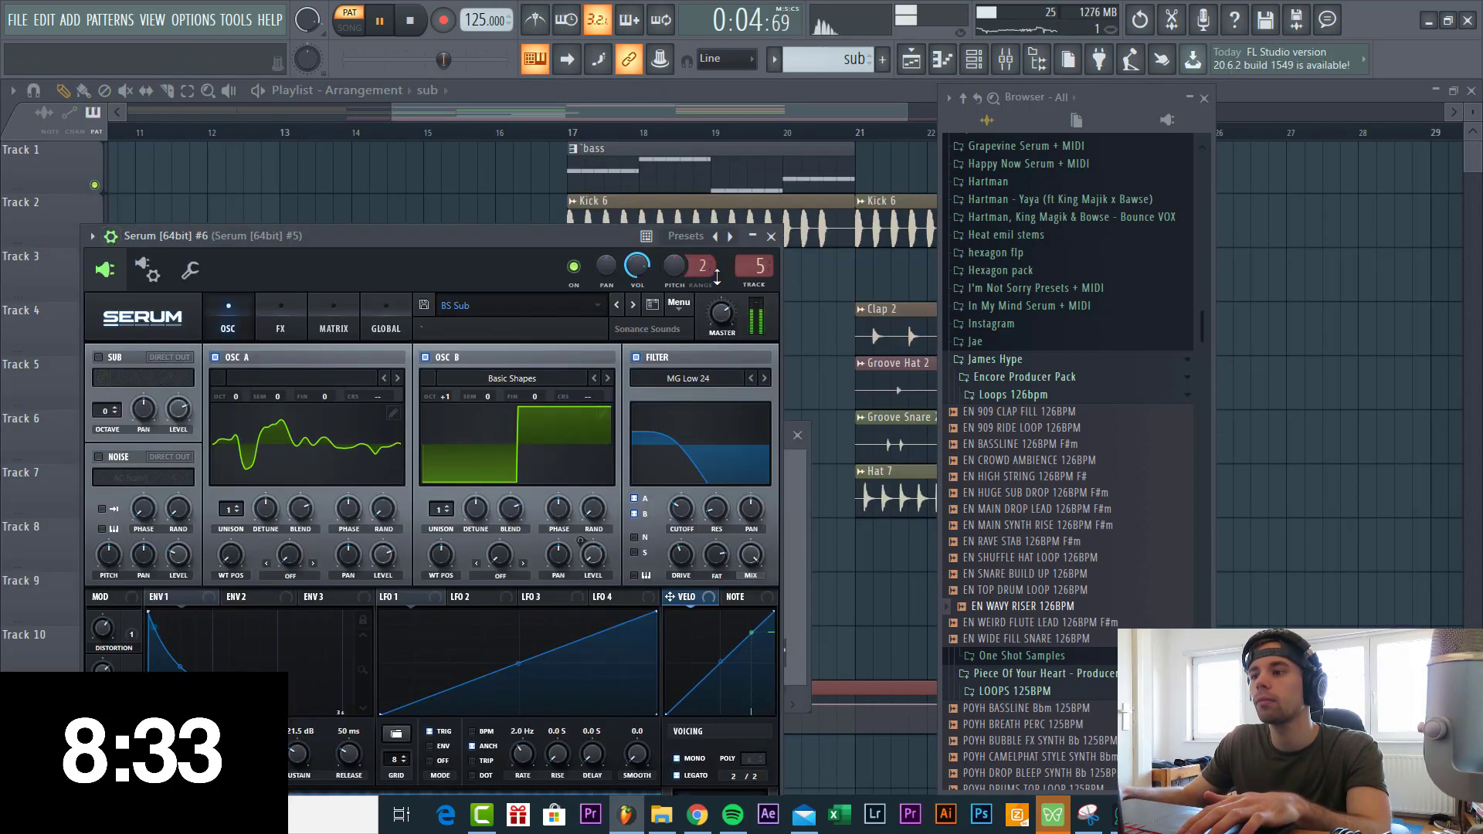
double_click(755, 287)
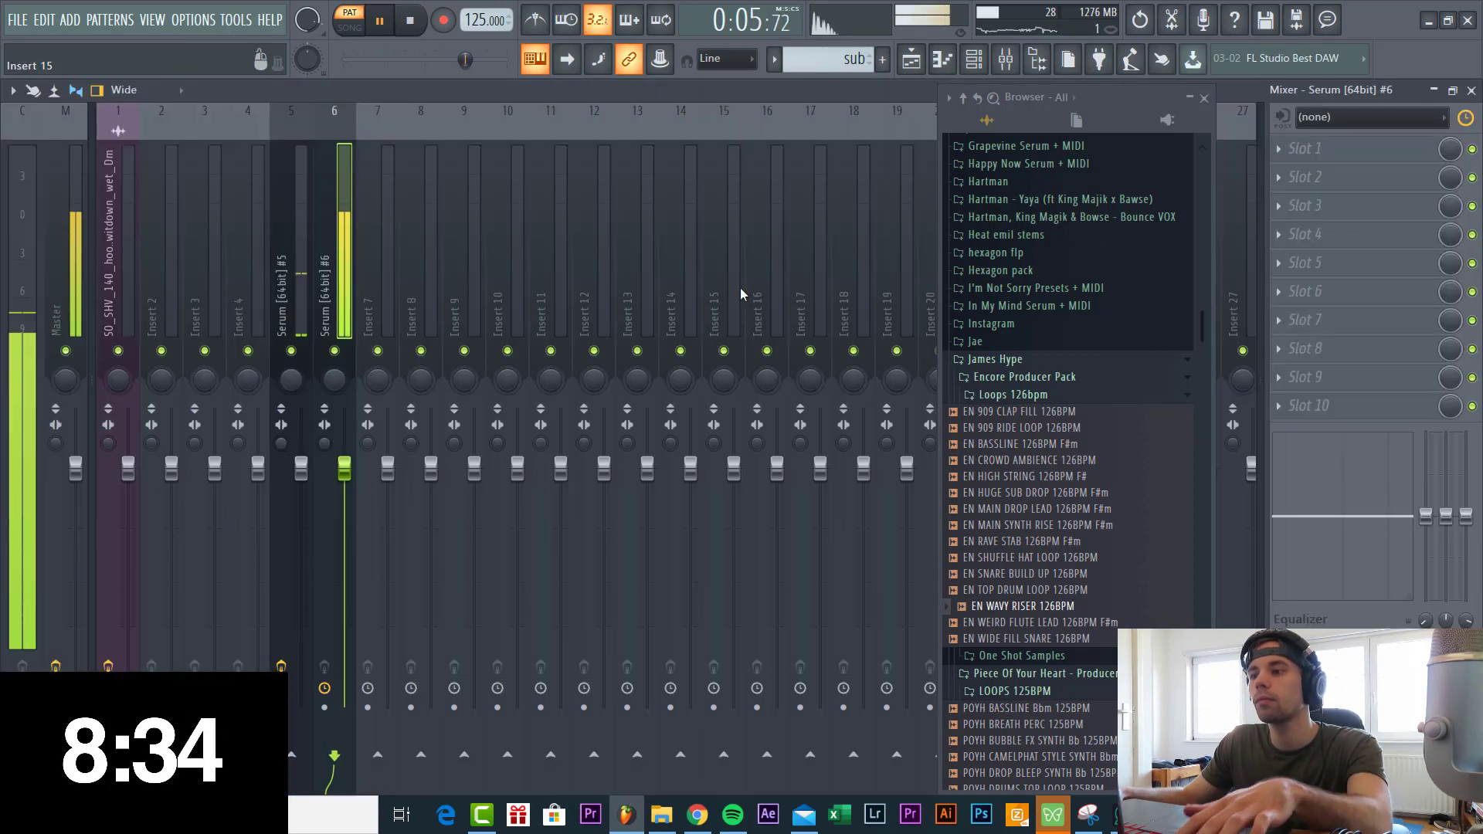
left_click(1314, 417)
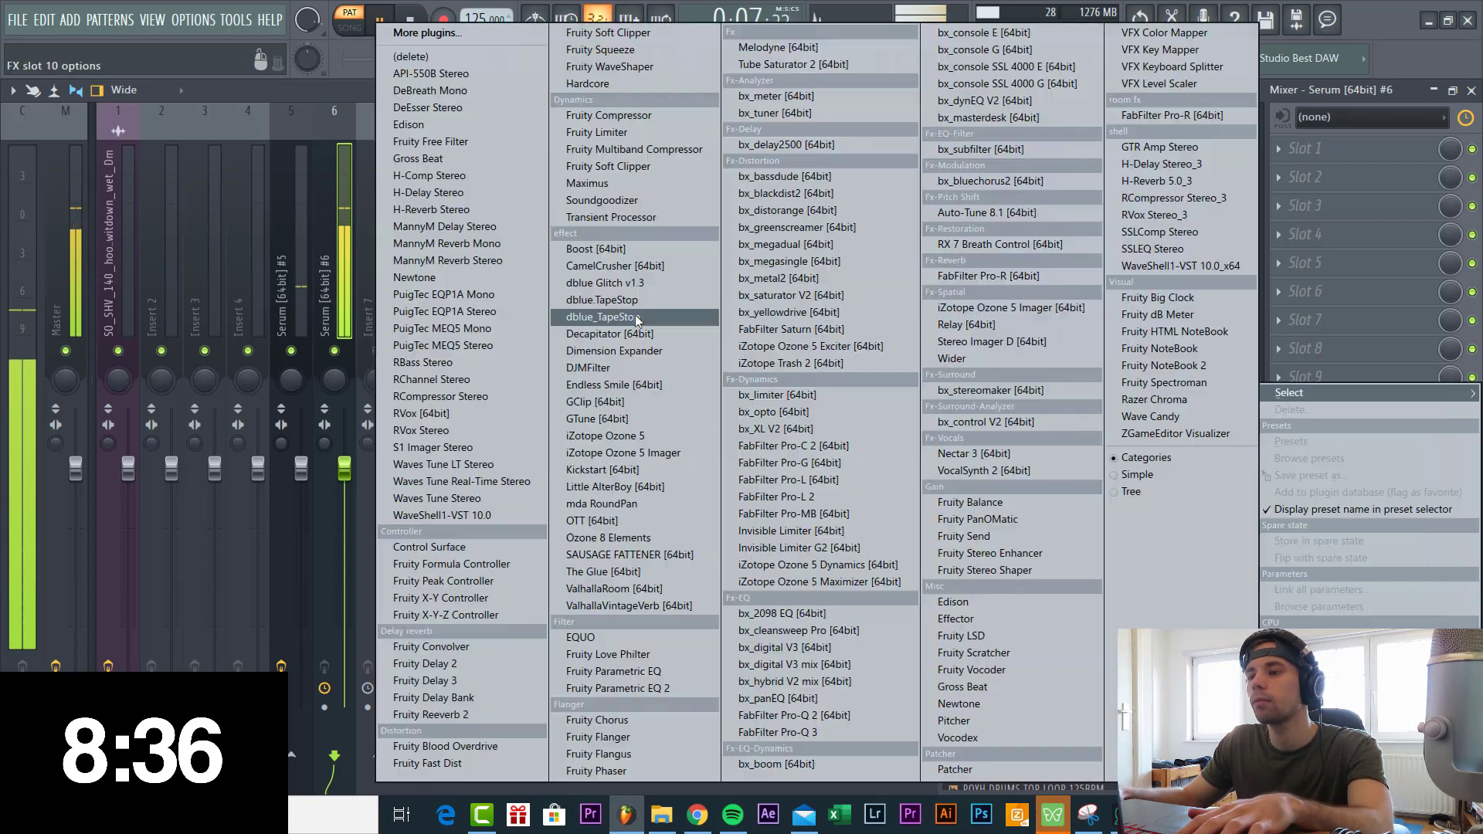
left_click(603, 469)
Add FabFilter Pro-Q 2 in slot 1 of Serum #6's track with a high-cut band at about 166 Hz.
left_click(1306, 148)
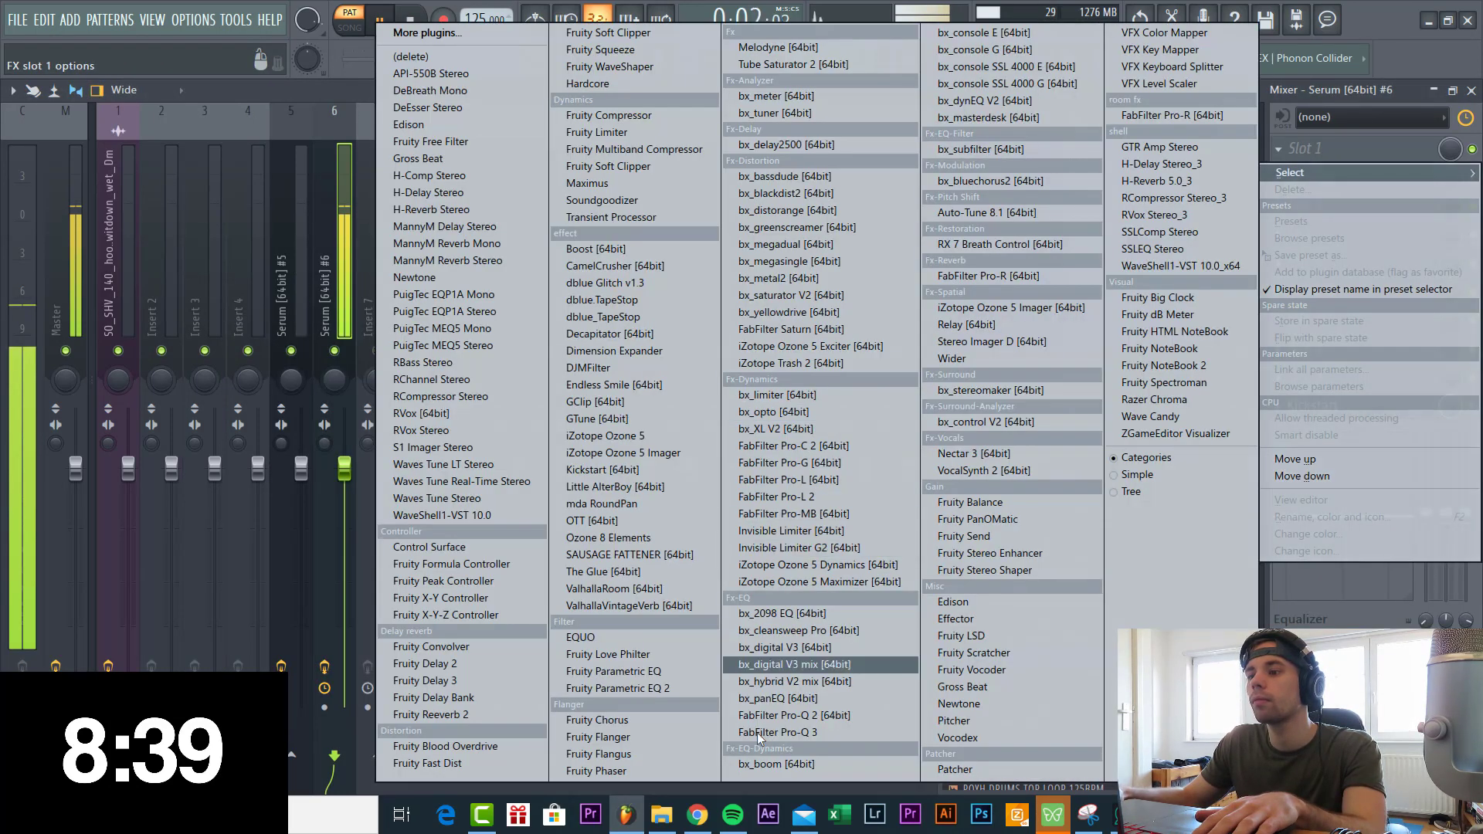
left_click(797, 717)
double_click(235, 354)
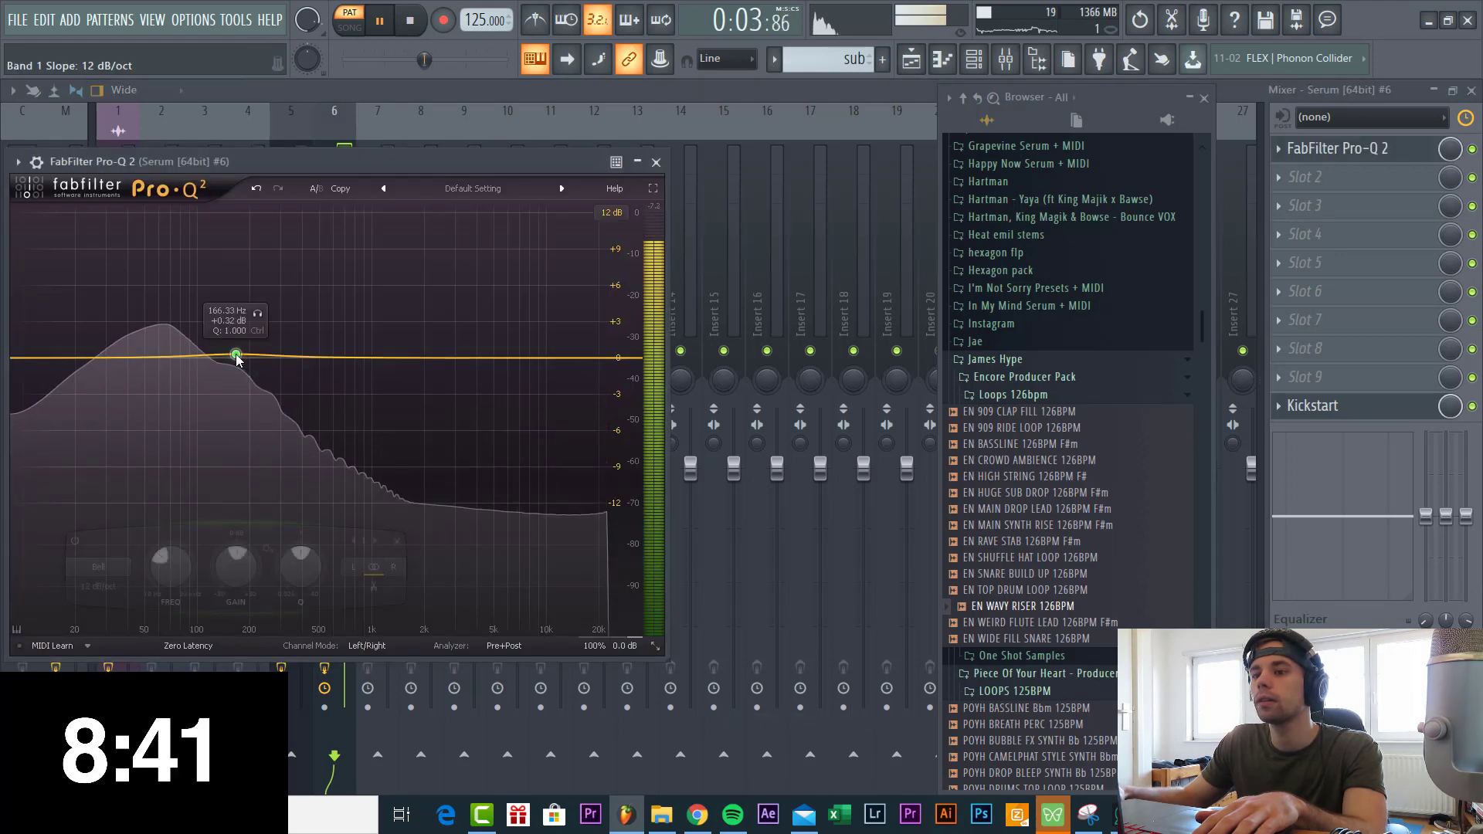
right_click(236, 353)
mouse_move(309, 385)
left_click(446, 458)
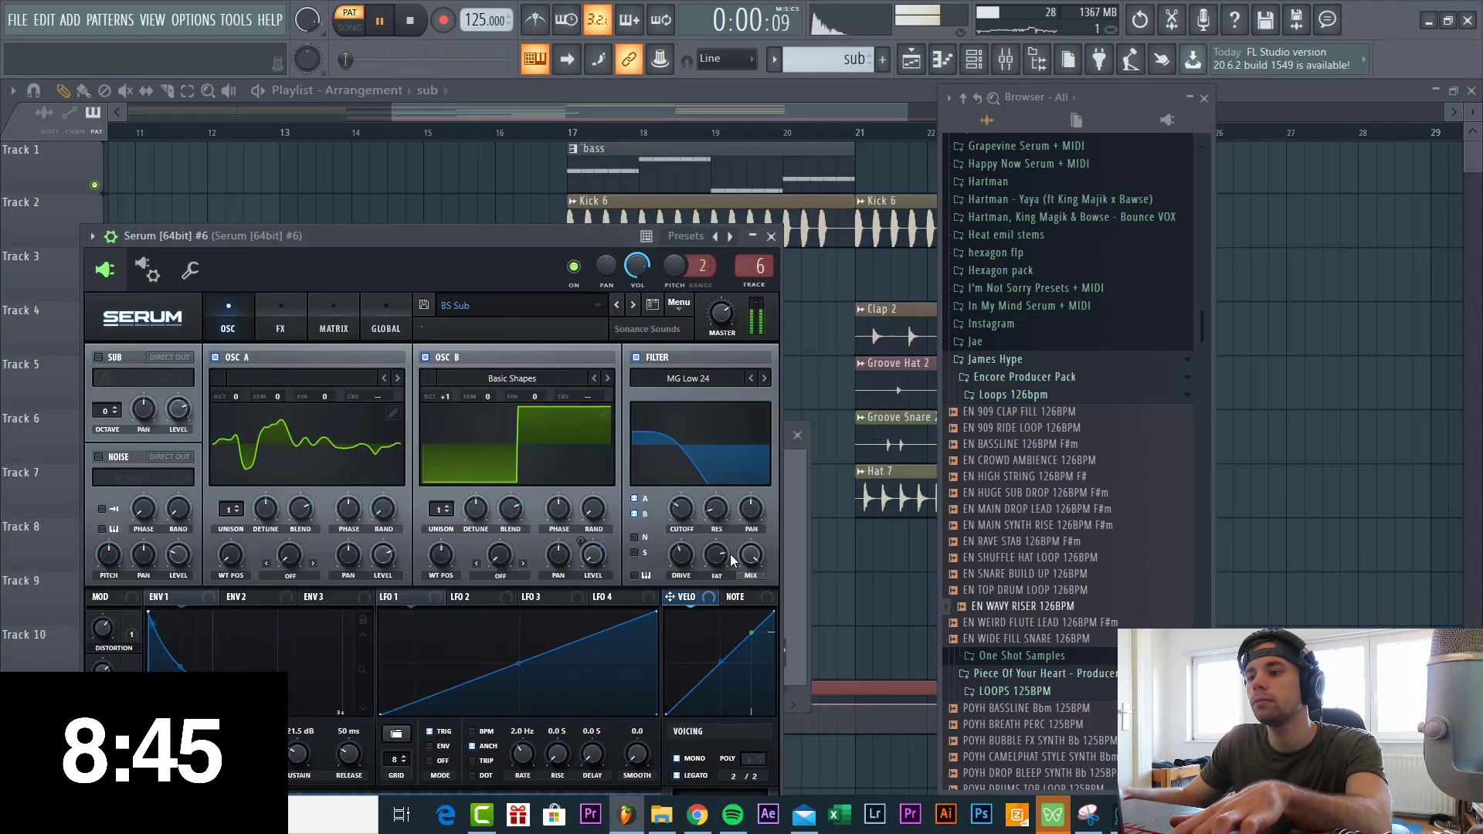
Reopen Serum #6's sub notes in the piano roll and raise them all one octave.
left_click(563, 650)
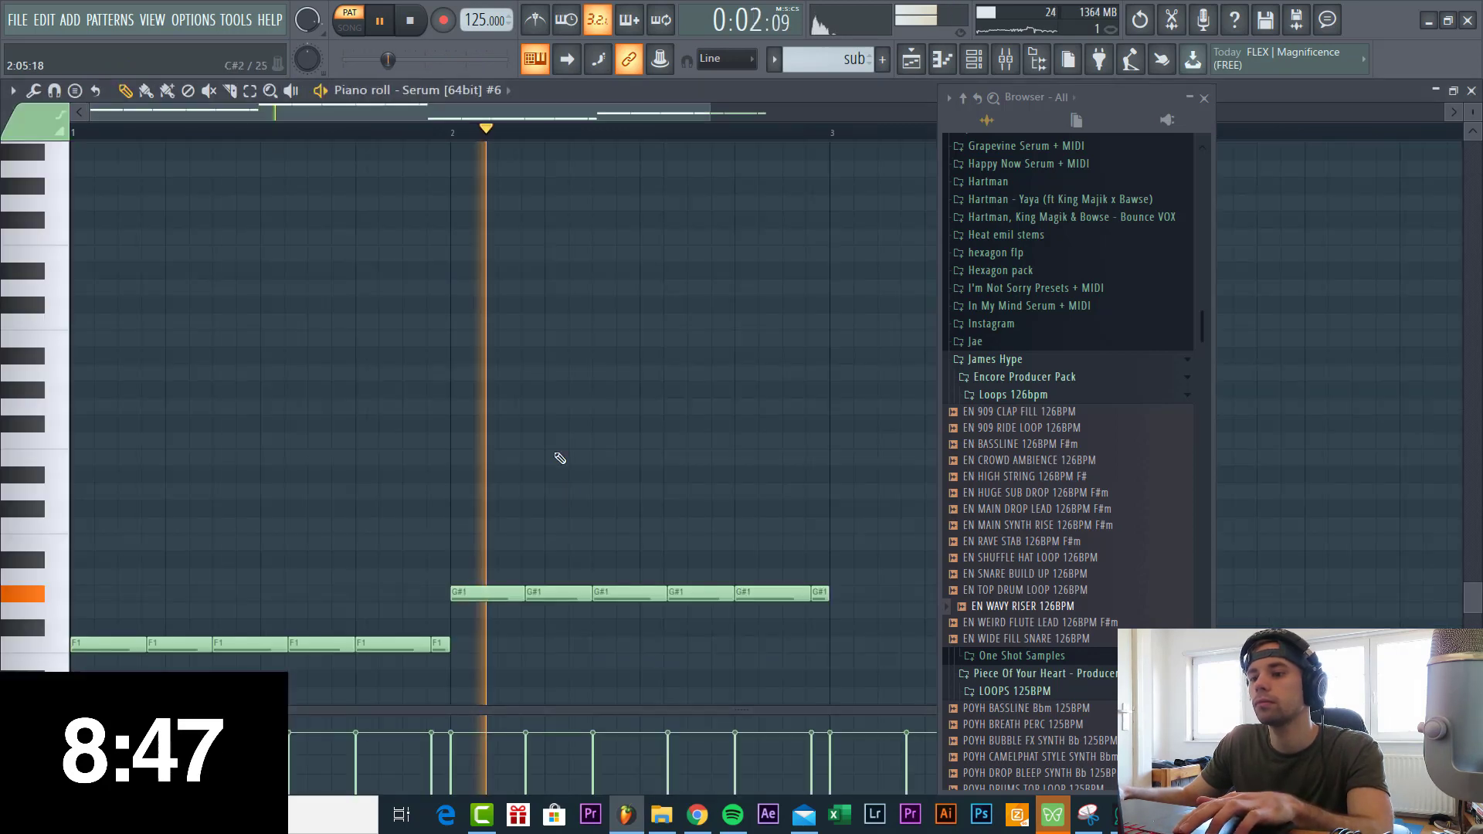
scroll(556, 457, "down", 5)
scroll(512, 305, "down", 4)
scroll(472, 333, "up", 5)
scroll(549, 374, "down", 4)
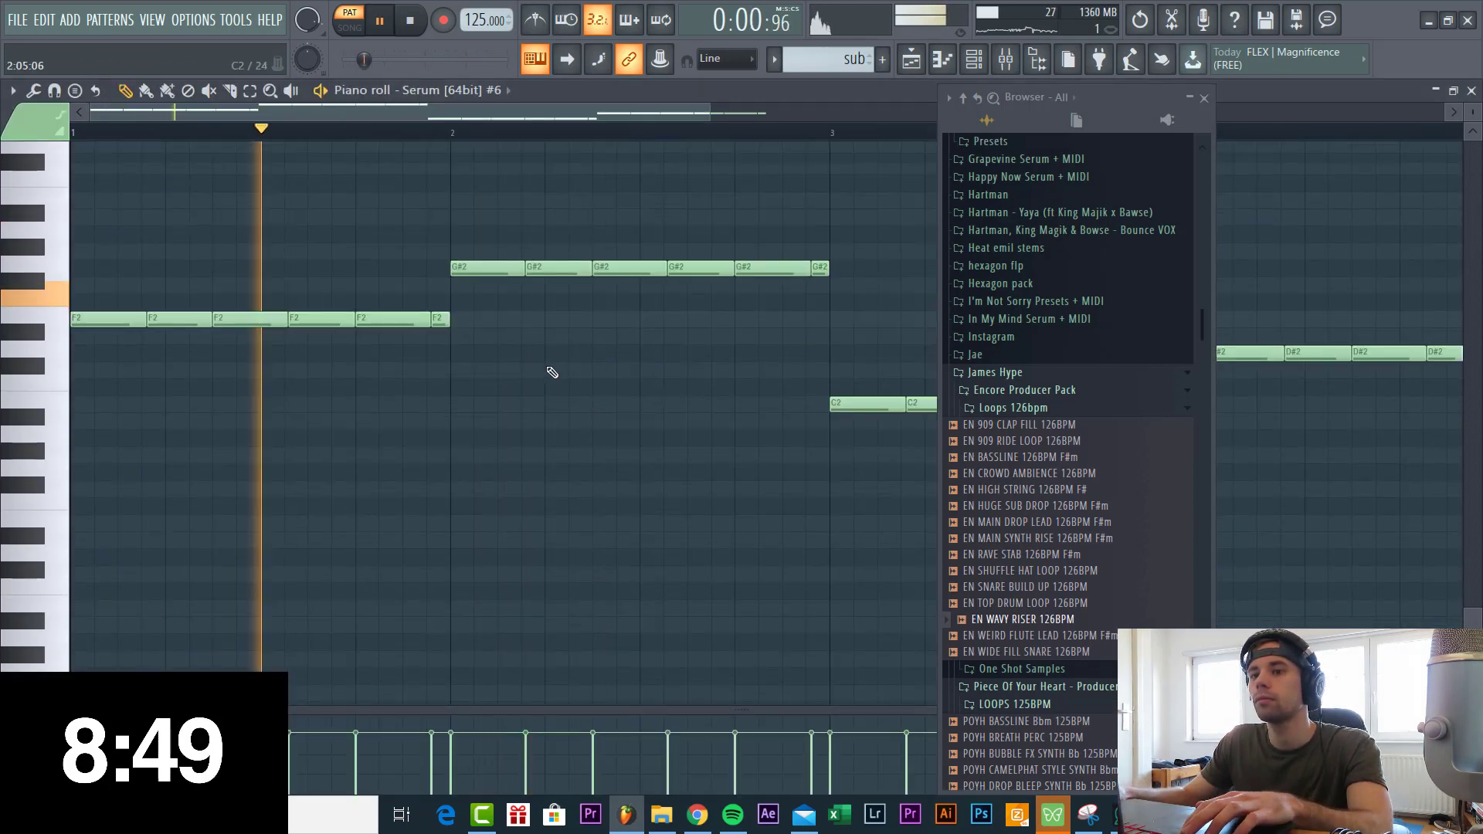
scroll(249, 430, "up", 2)
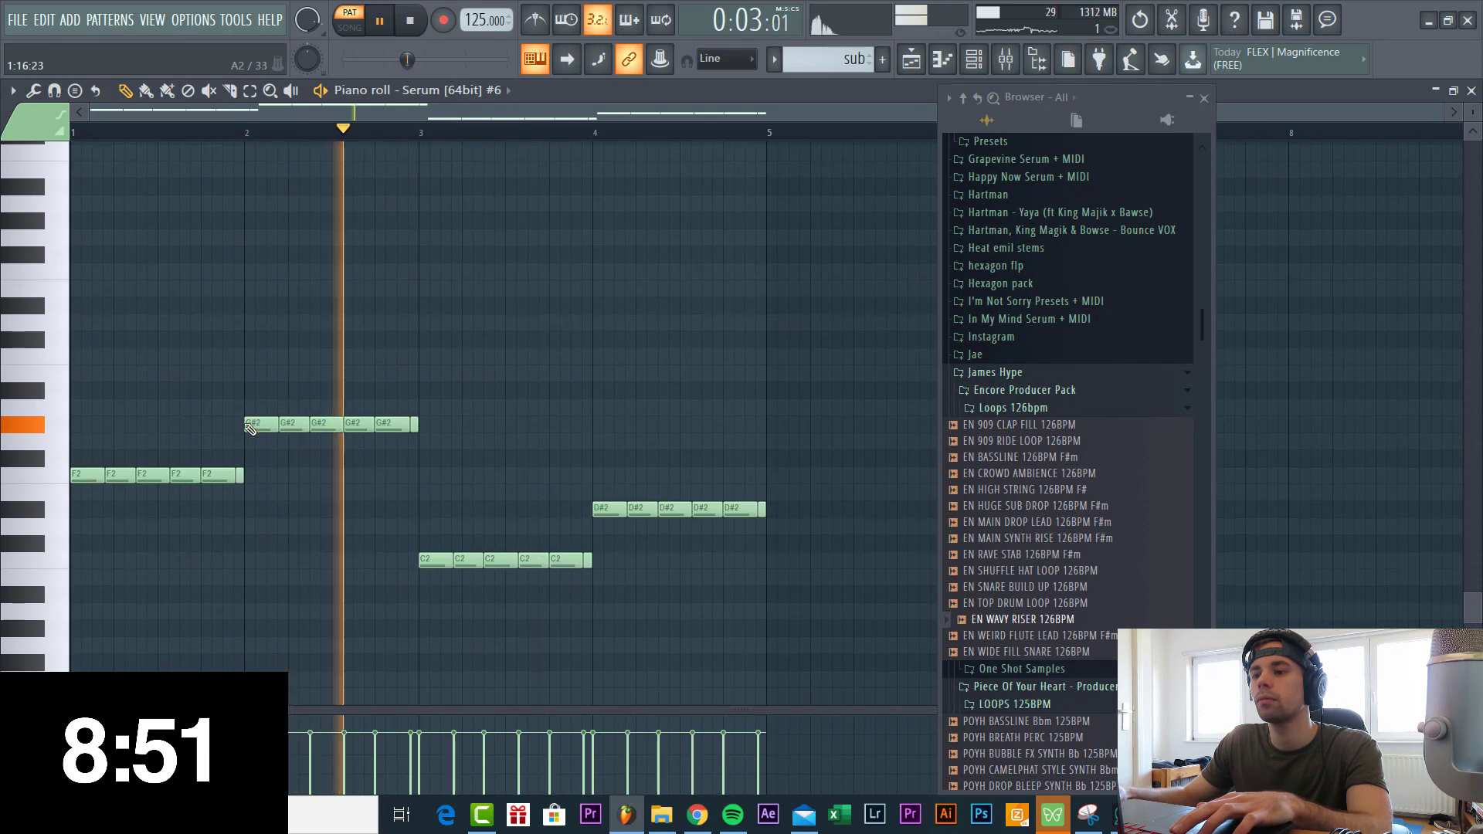
Try all the sub notes three semitones higher and play the pattern.
scroll(248, 431, "down", 3)
key("space")
key("shift+Up")
key("shift+Up")
key("shift+Up")
key("space")
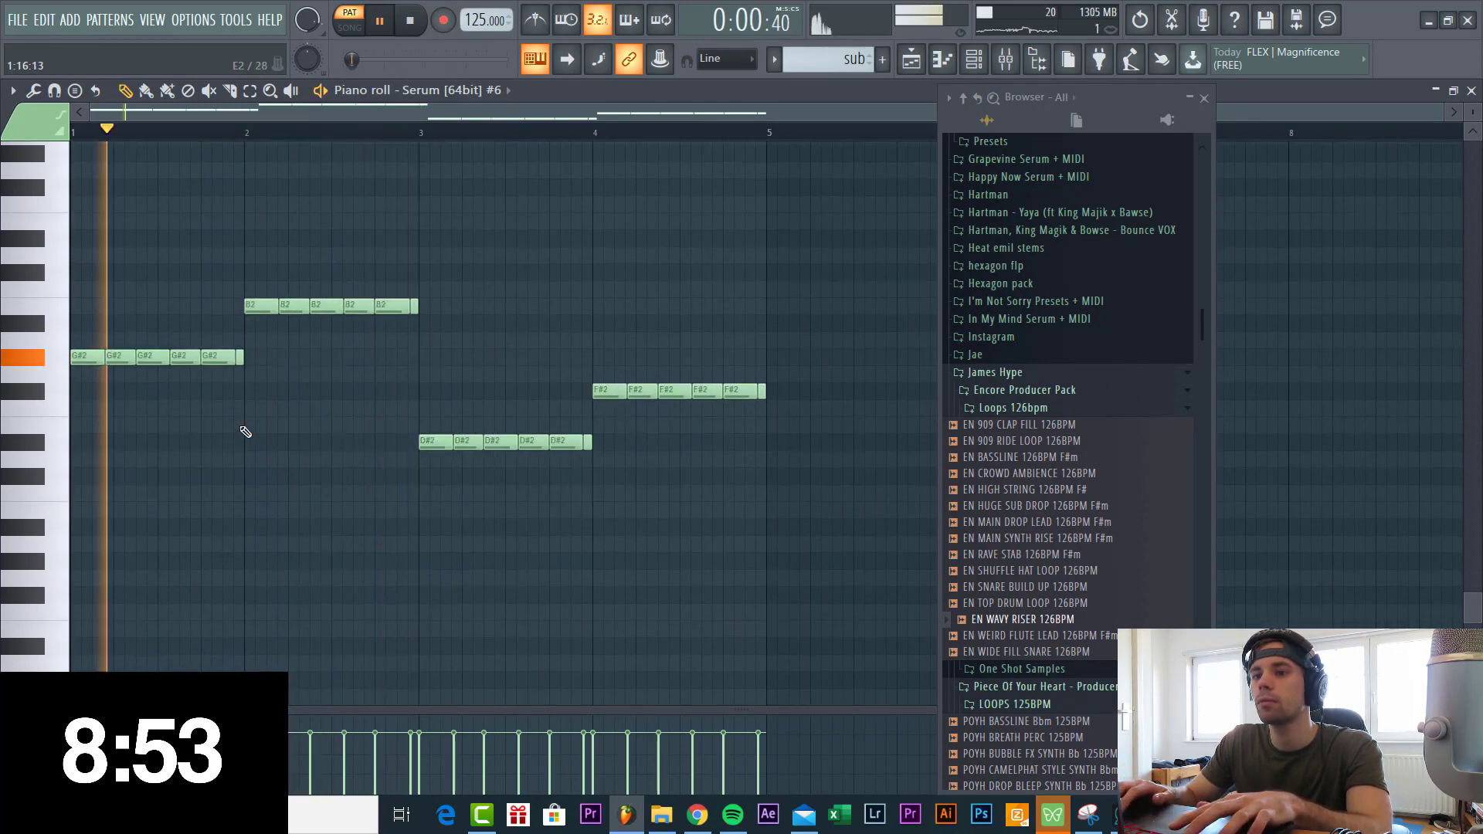
Lower all the sub notes six semitones so that the pattern starts on D2.
key("shift+Down")
key("shift+Down")
key("shift+Down")
key("shift+Down")
key("shift+Down")
key("shift+Down")
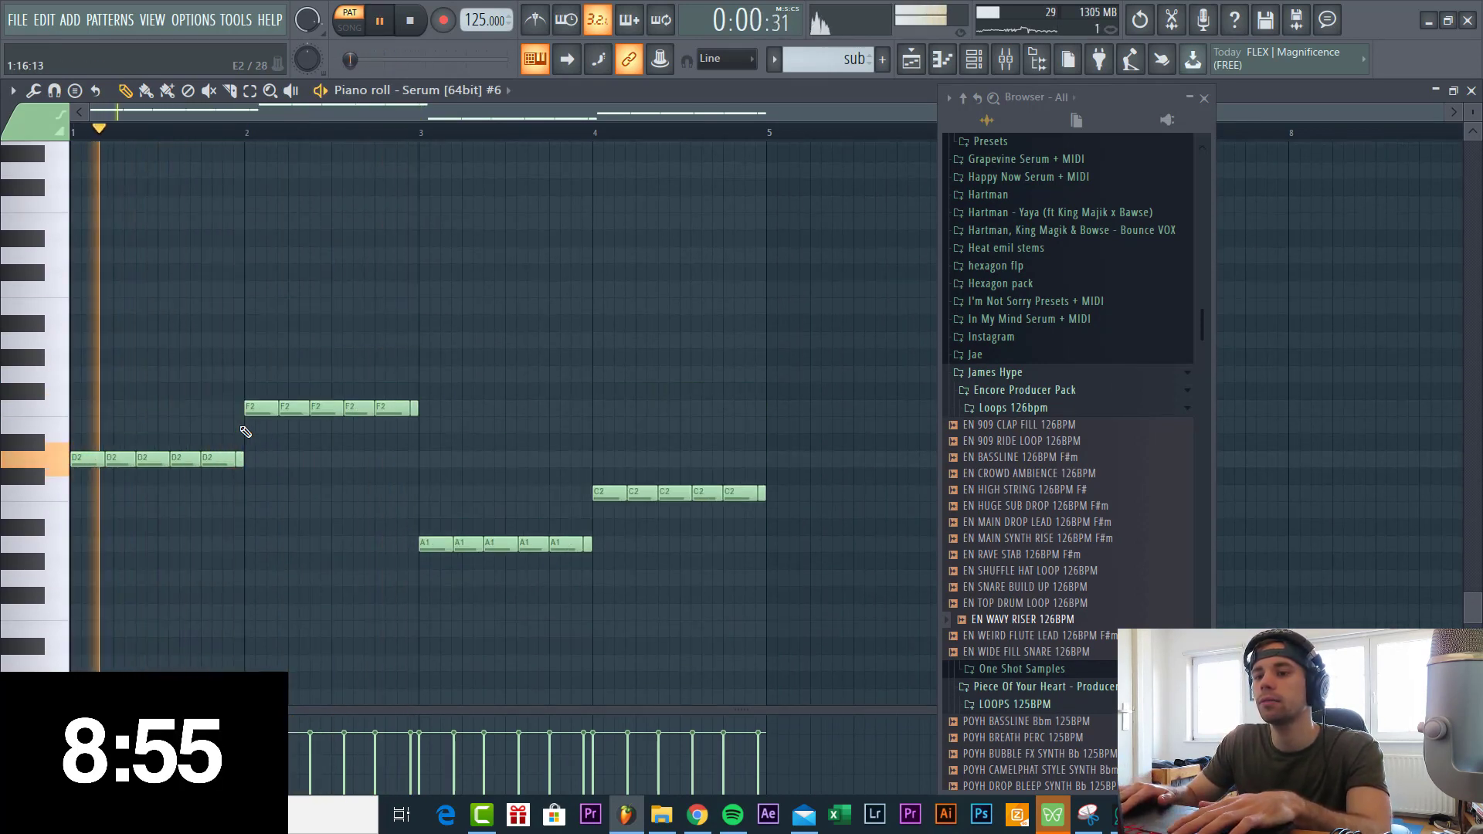
Check the bass pattern's notes in Serum #5's piano roll against the sub notes while it plays.
key("F7")
double_click(591, 147)
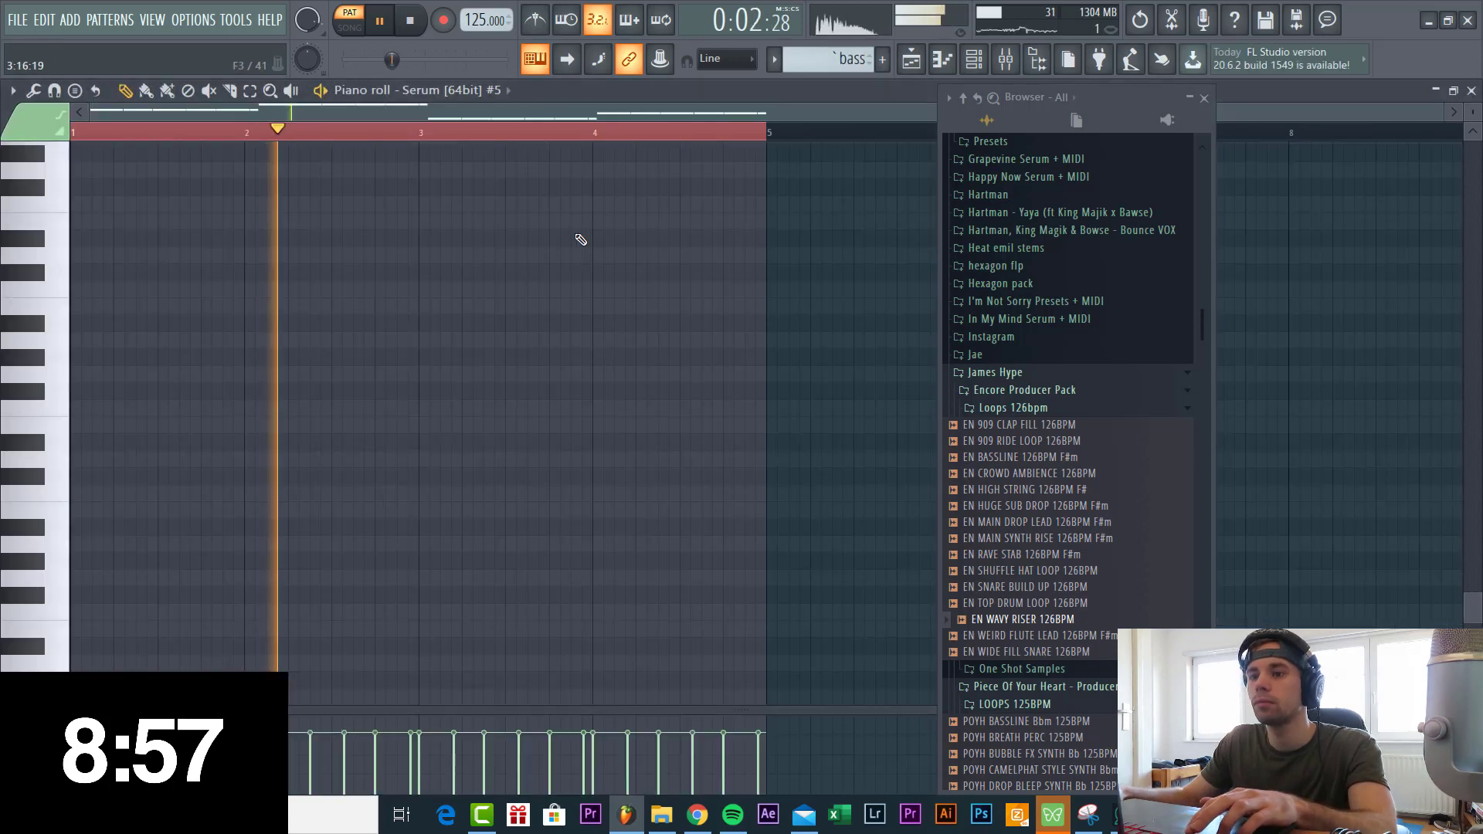
scroll(556, 202, "up", 5)
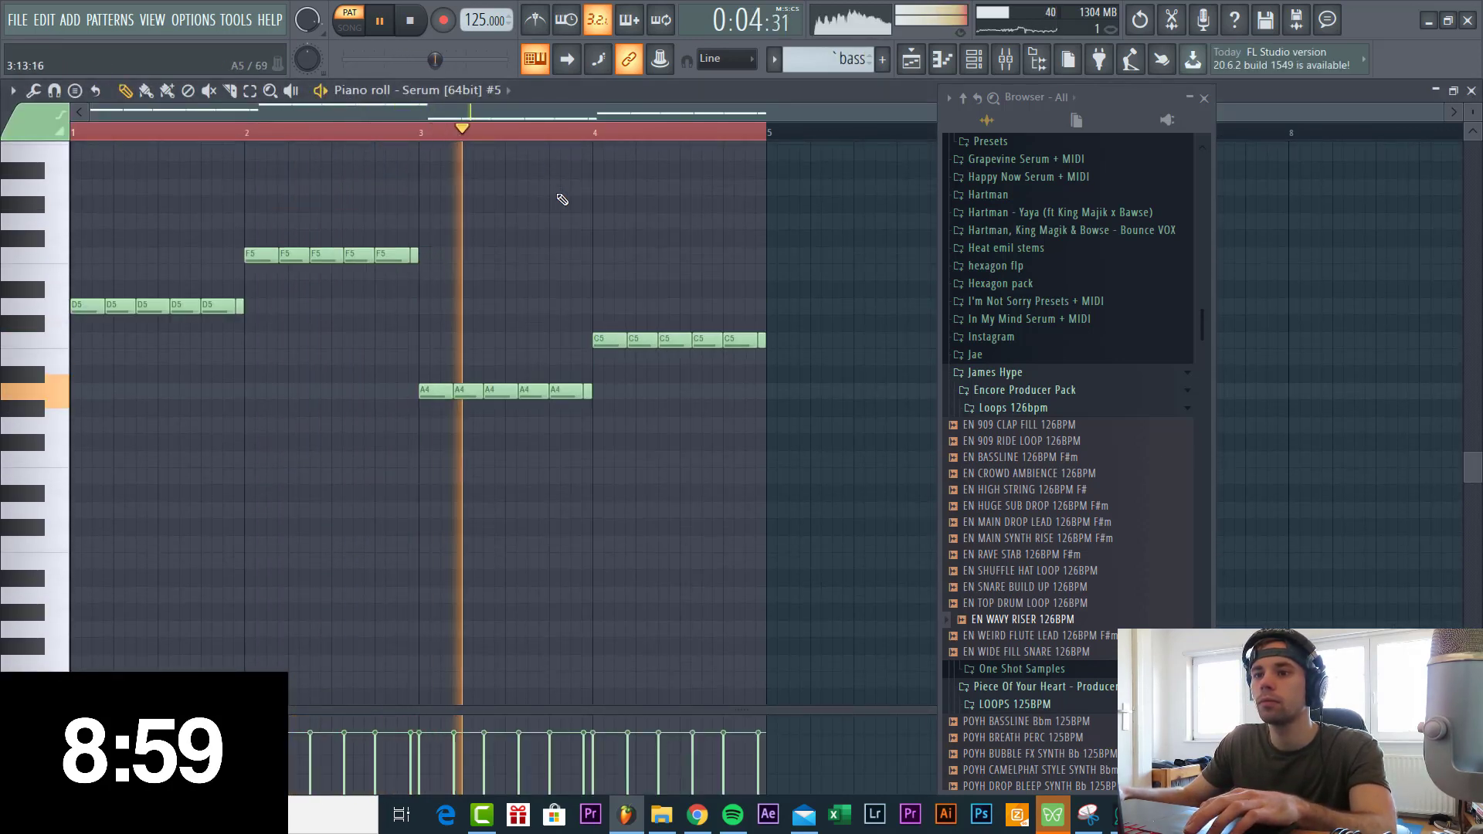
key("F7")
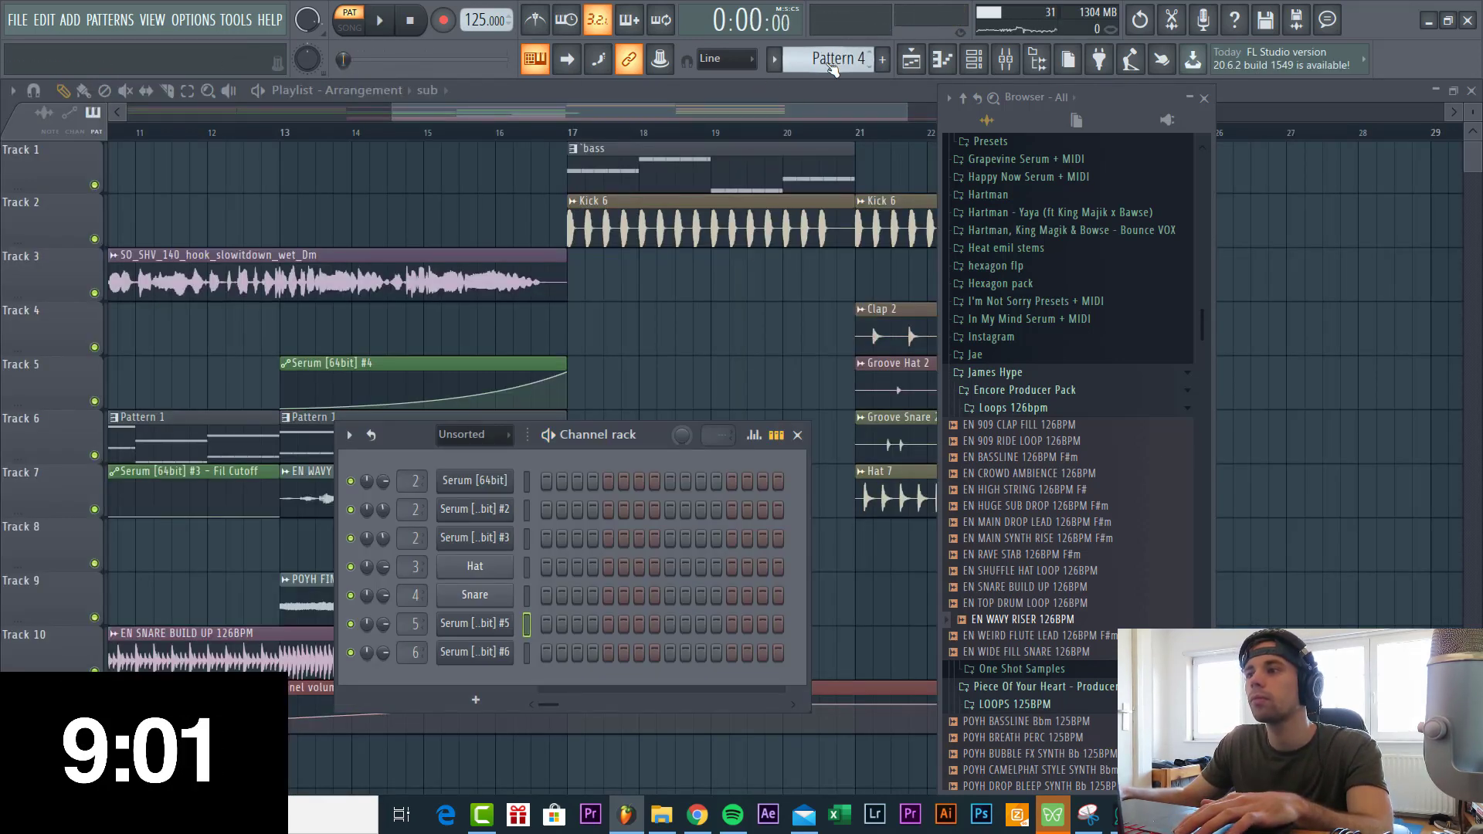
Place the sub pattern on Track 3 at bar 17, in line with the first bass and kick clips.
scroll(821, 65, "down", 1)
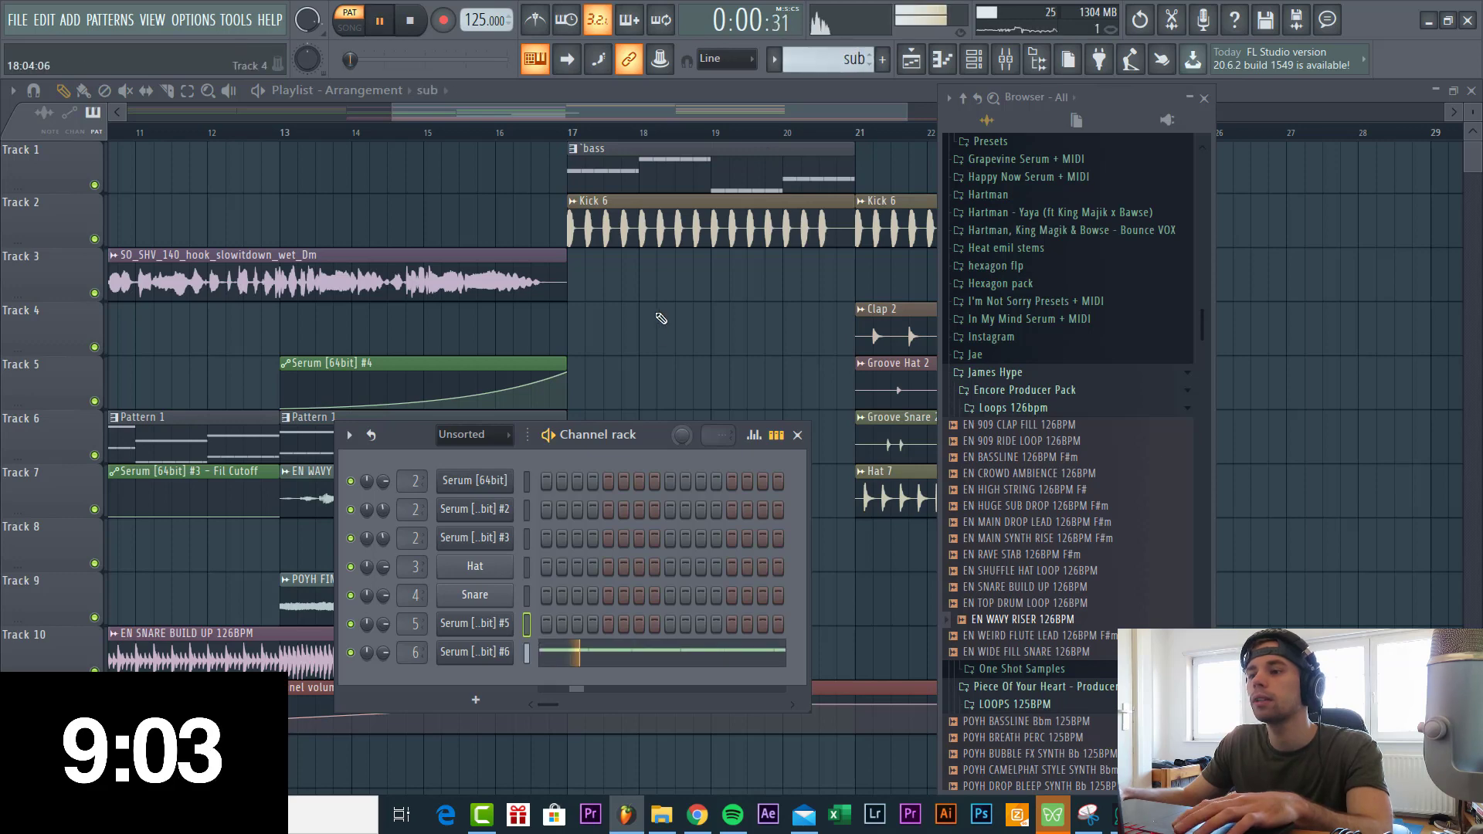
key("F6")
left_click(630, 292)
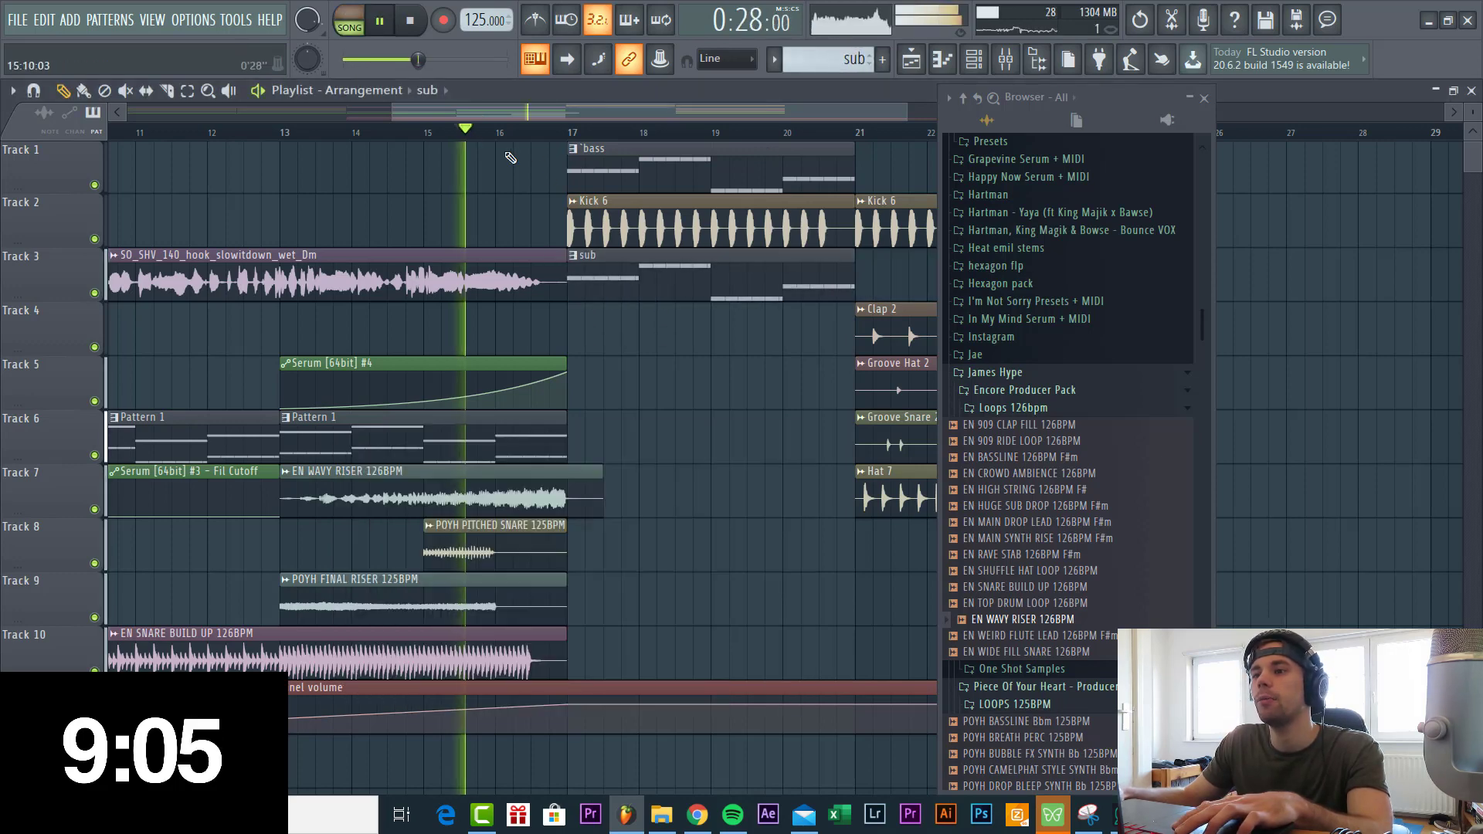
Lower the volume fader of Serum #6's mixer track slightly and return to the playlist.
left_click(1002, 64)
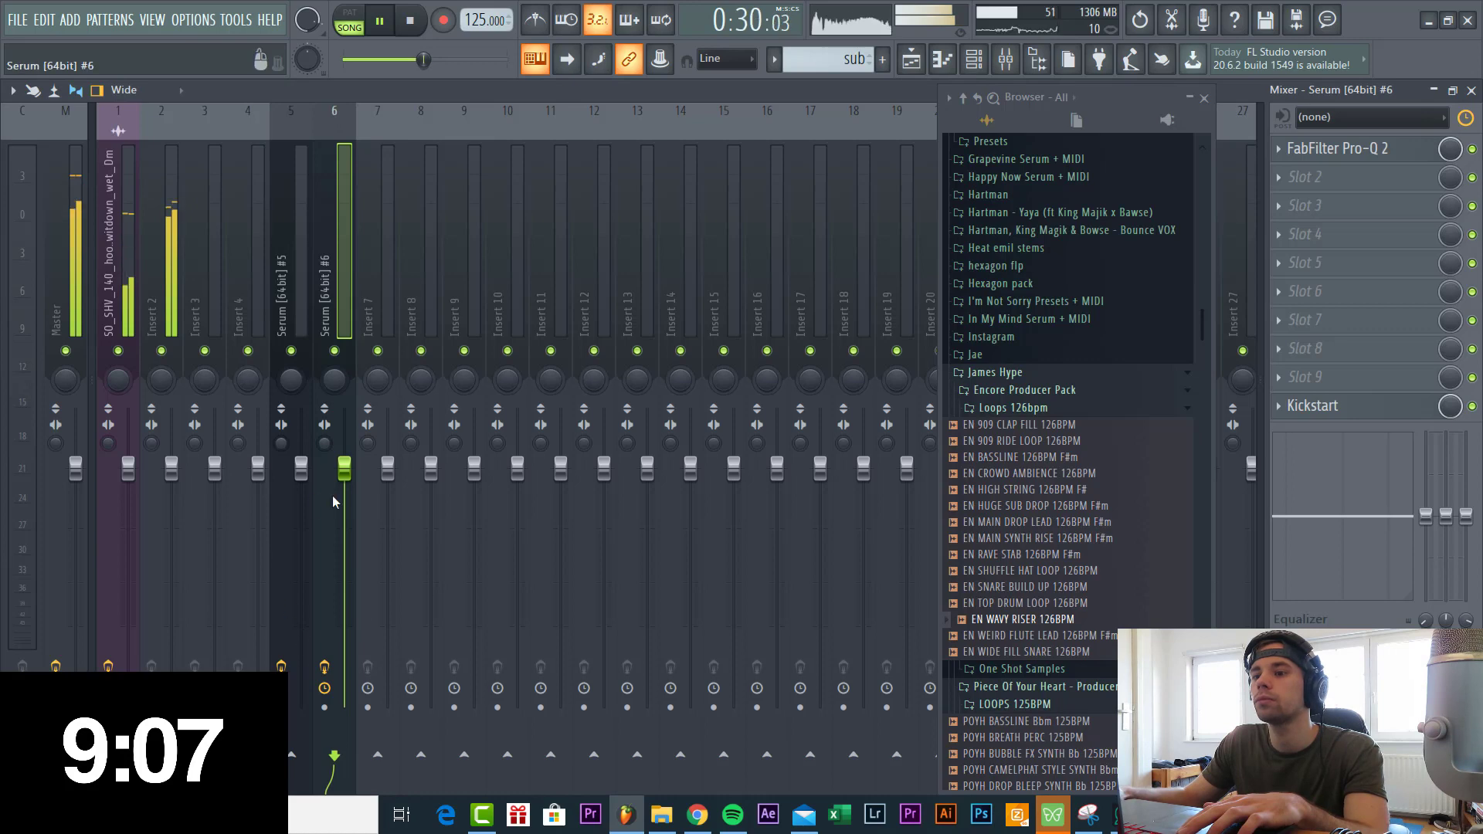
left_click_drag(345, 467, 347, 494)
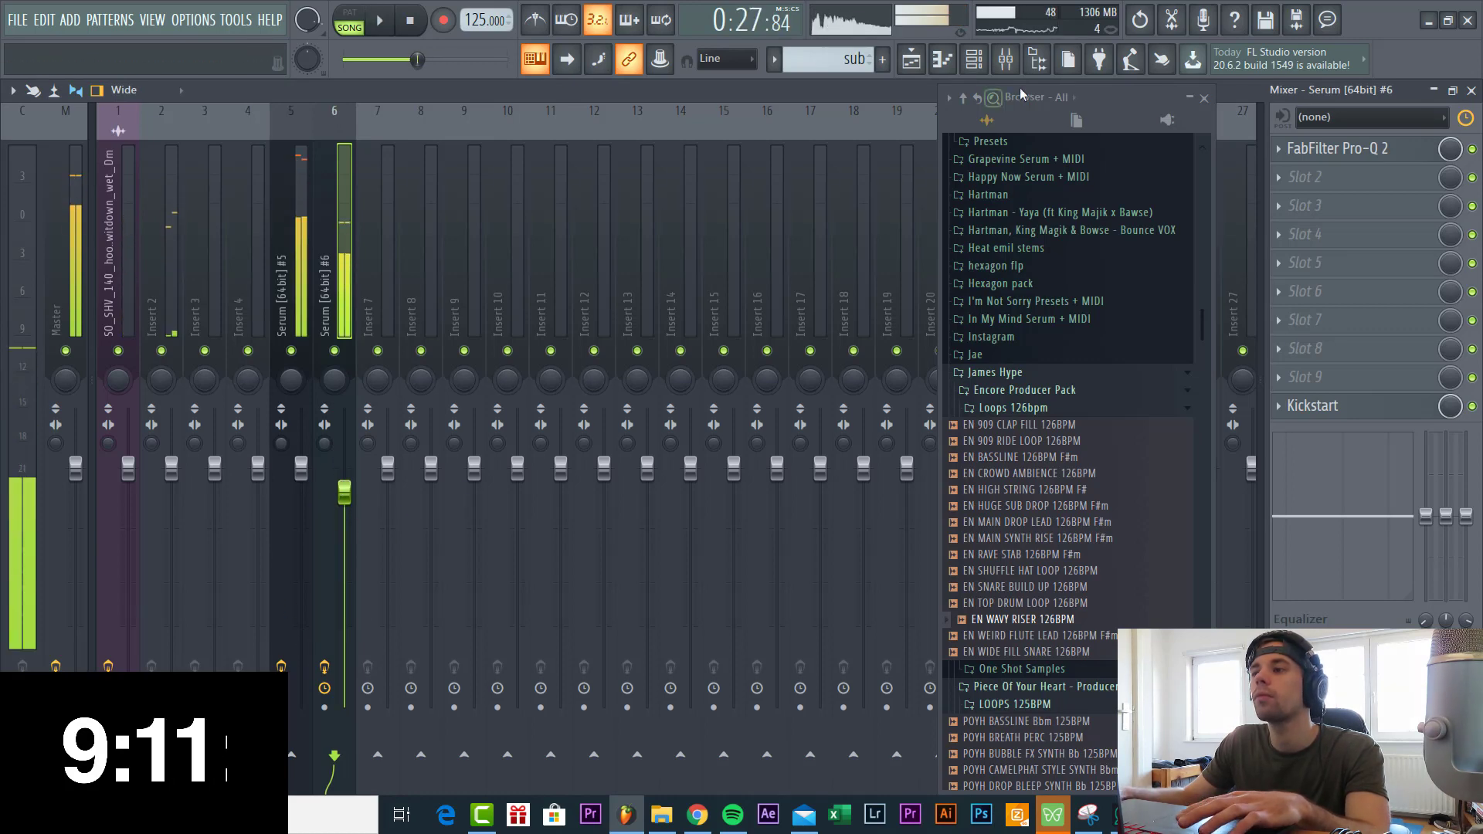
key("F9")
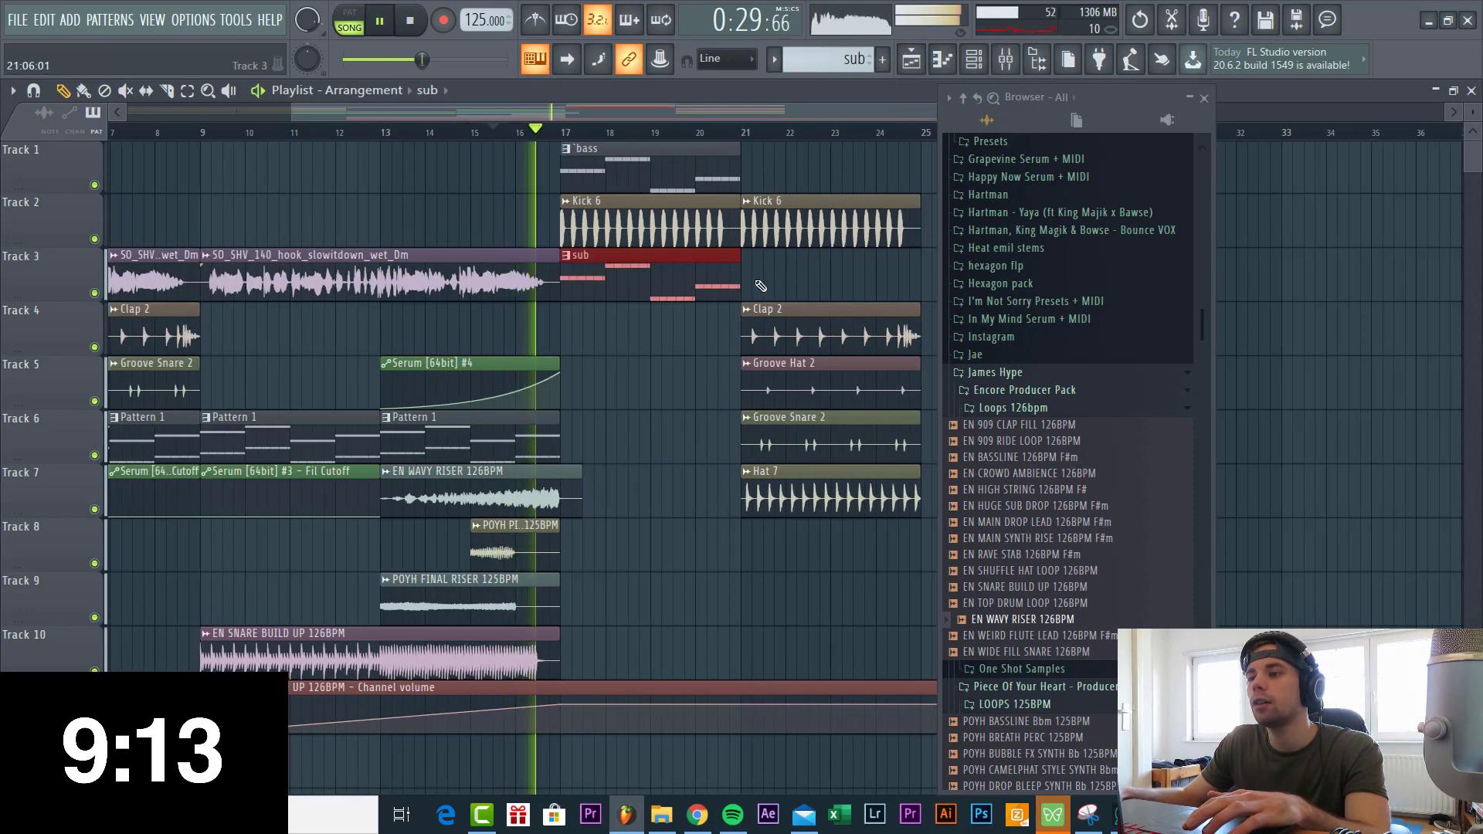
Repeat the sub clip on Track 3 and the bass clip on Track 1 at bar 21.
left_click(760, 286)
left_click(712, 175)
left_click(747, 164)
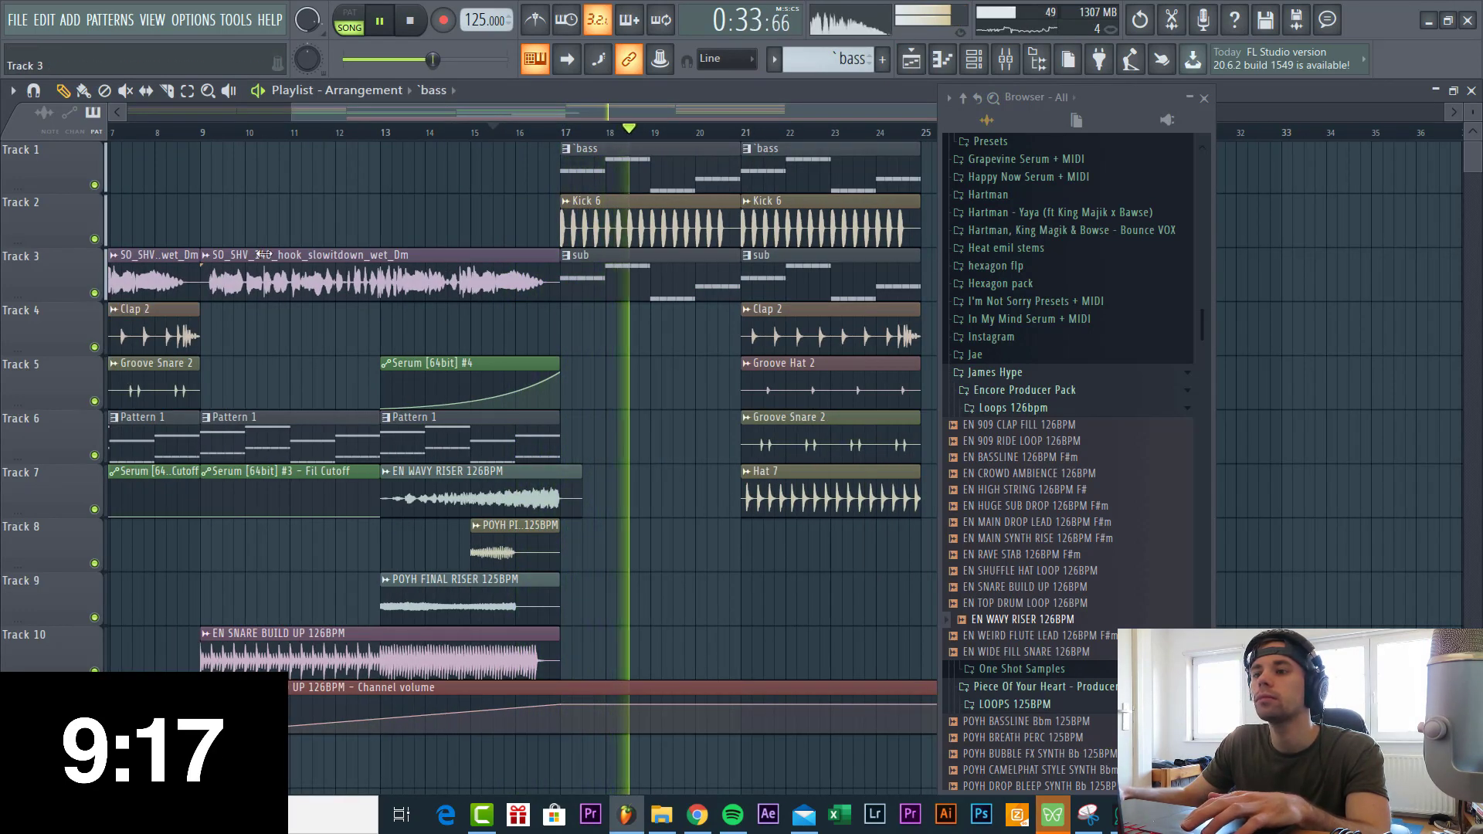
Insert an empty track at Track 3 and move the vocal hook clip starting at bar 9 onto it.
right_click(80, 255)
left_click(142, 586)
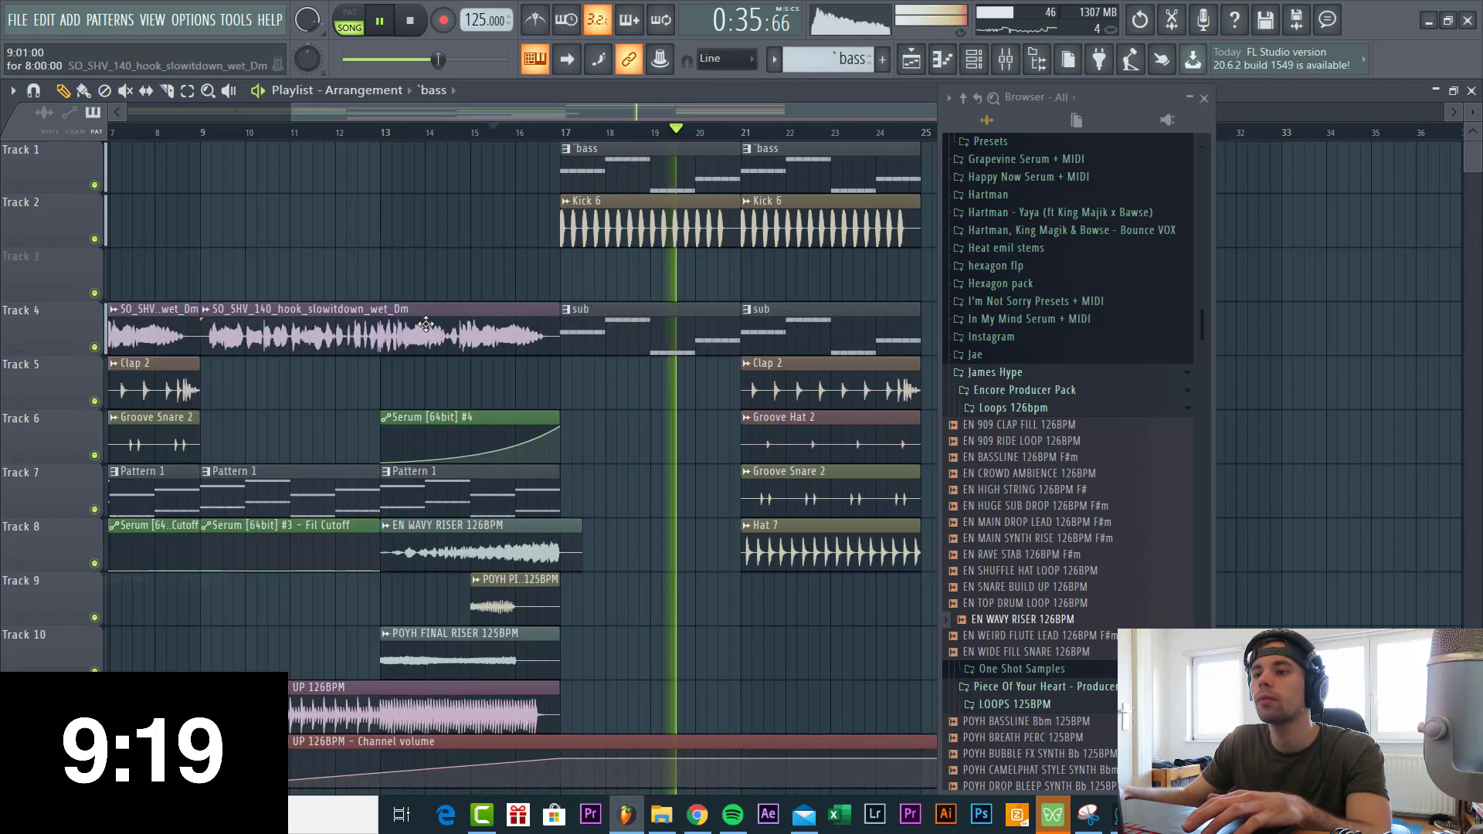
left_click_drag(425, 324, 423, 286)
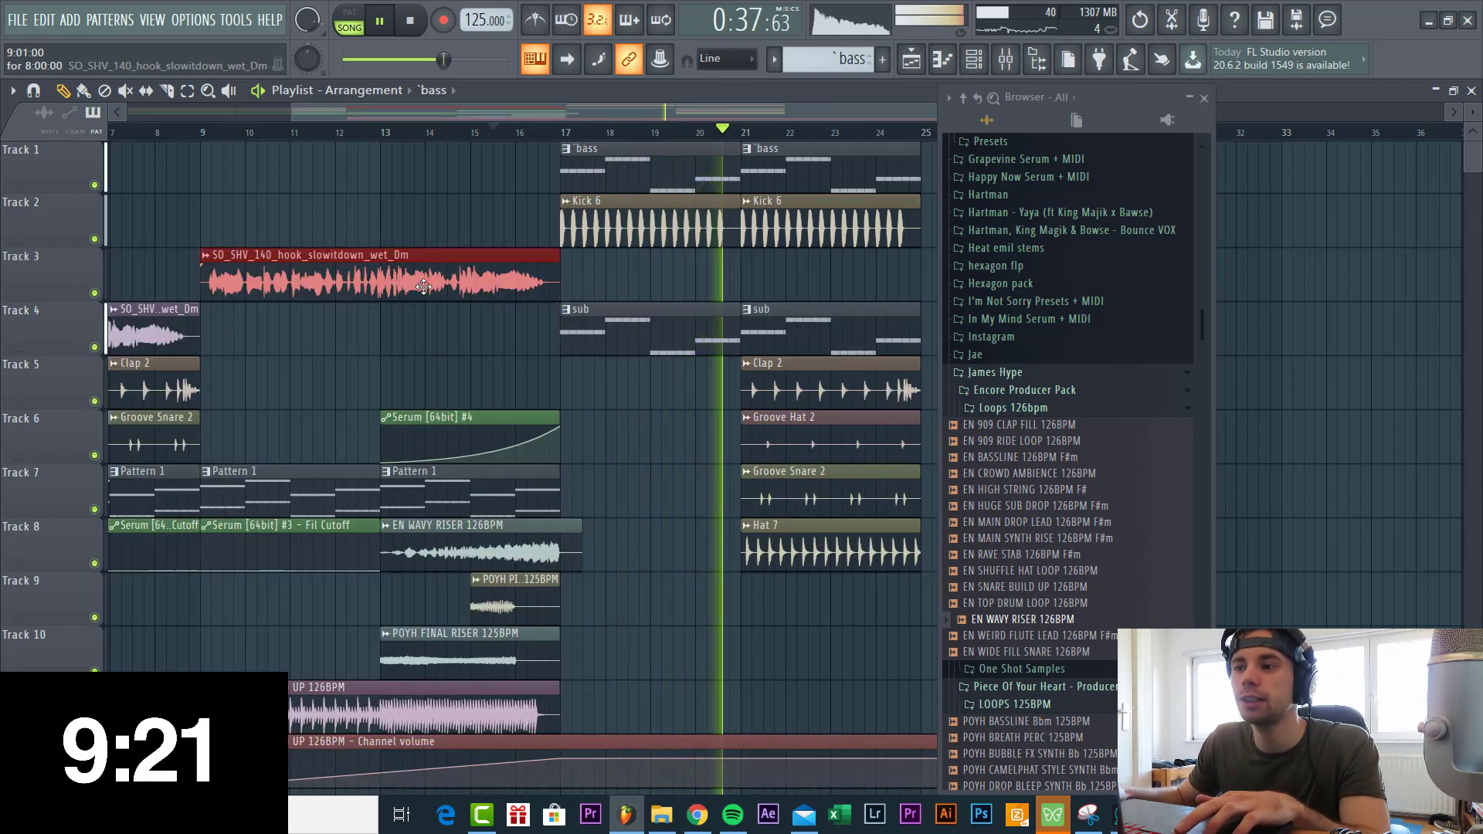
Slice the Track 3 vocal hook between bars 15 and 16 to separate its final phrase.
scroll(605, 287, "up", 3, "ctrl")
left_click(602, 272)
right_click(654, 283)
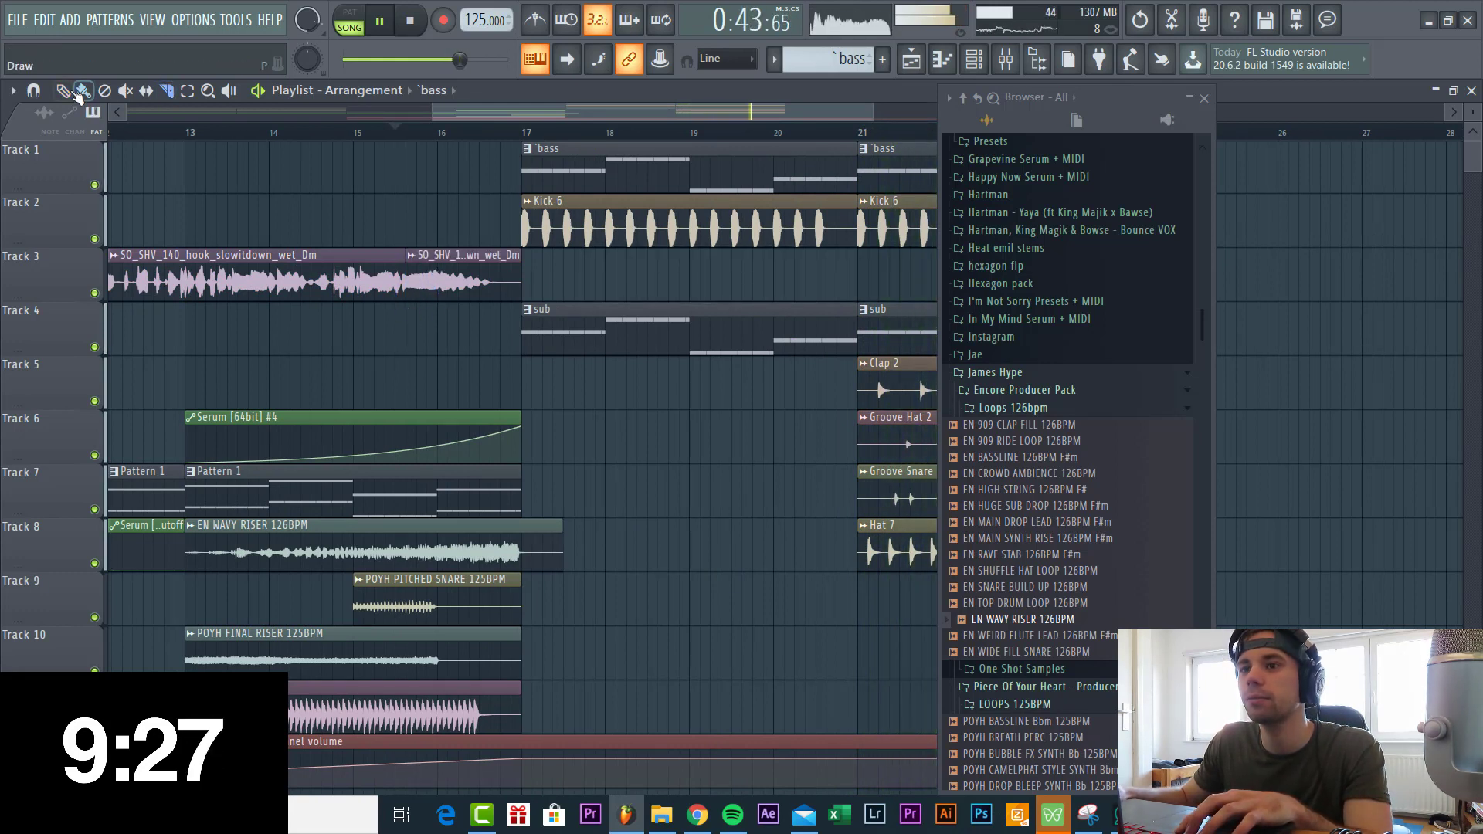
Place copies of the sliced vocal phrase on Track 3 at bars 17 and 19.
scroll(479, 282, "up", 2, "ctrl")
left_click(534, 264)
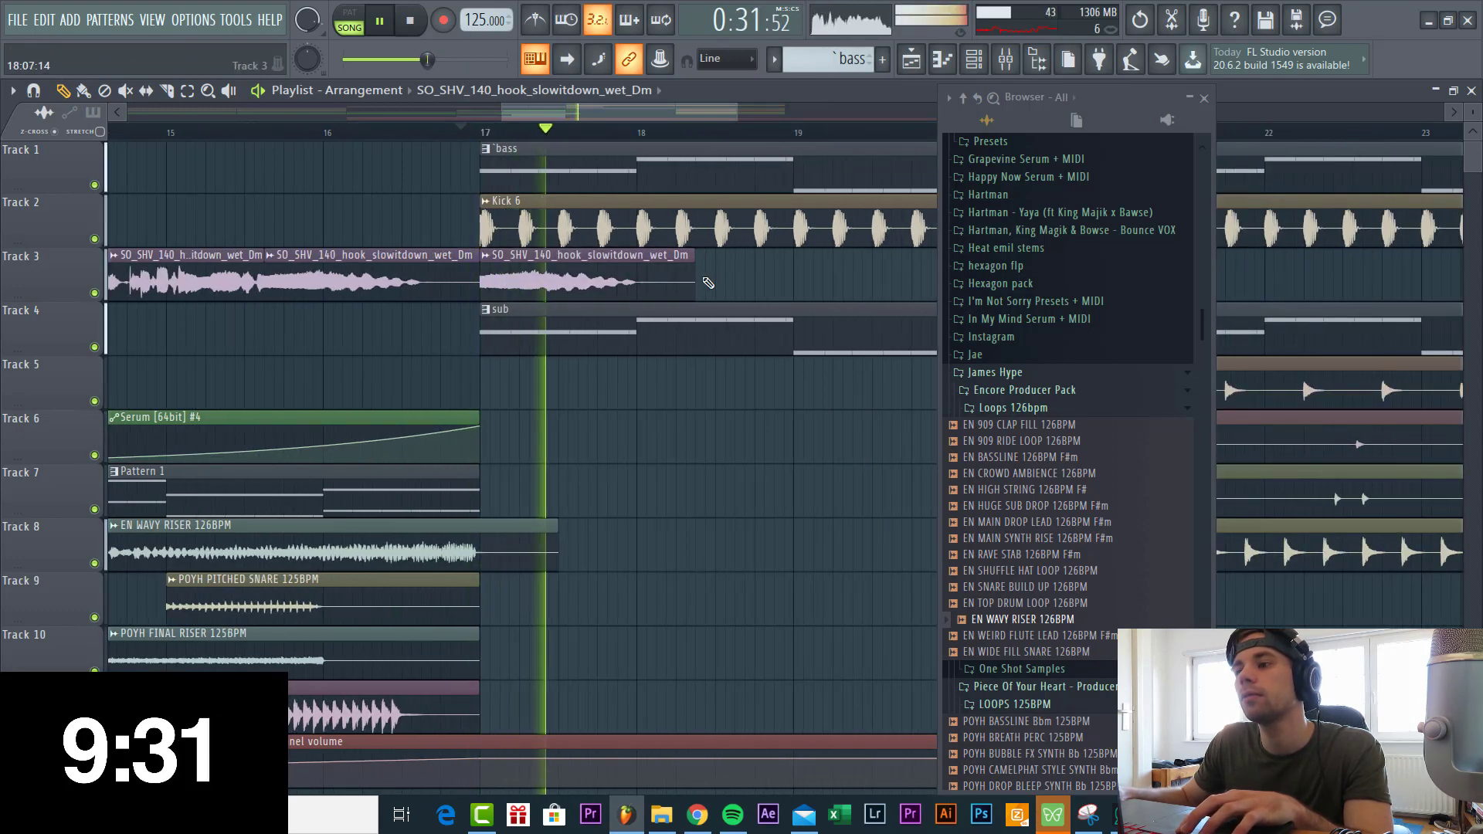
left_click(827, 276)
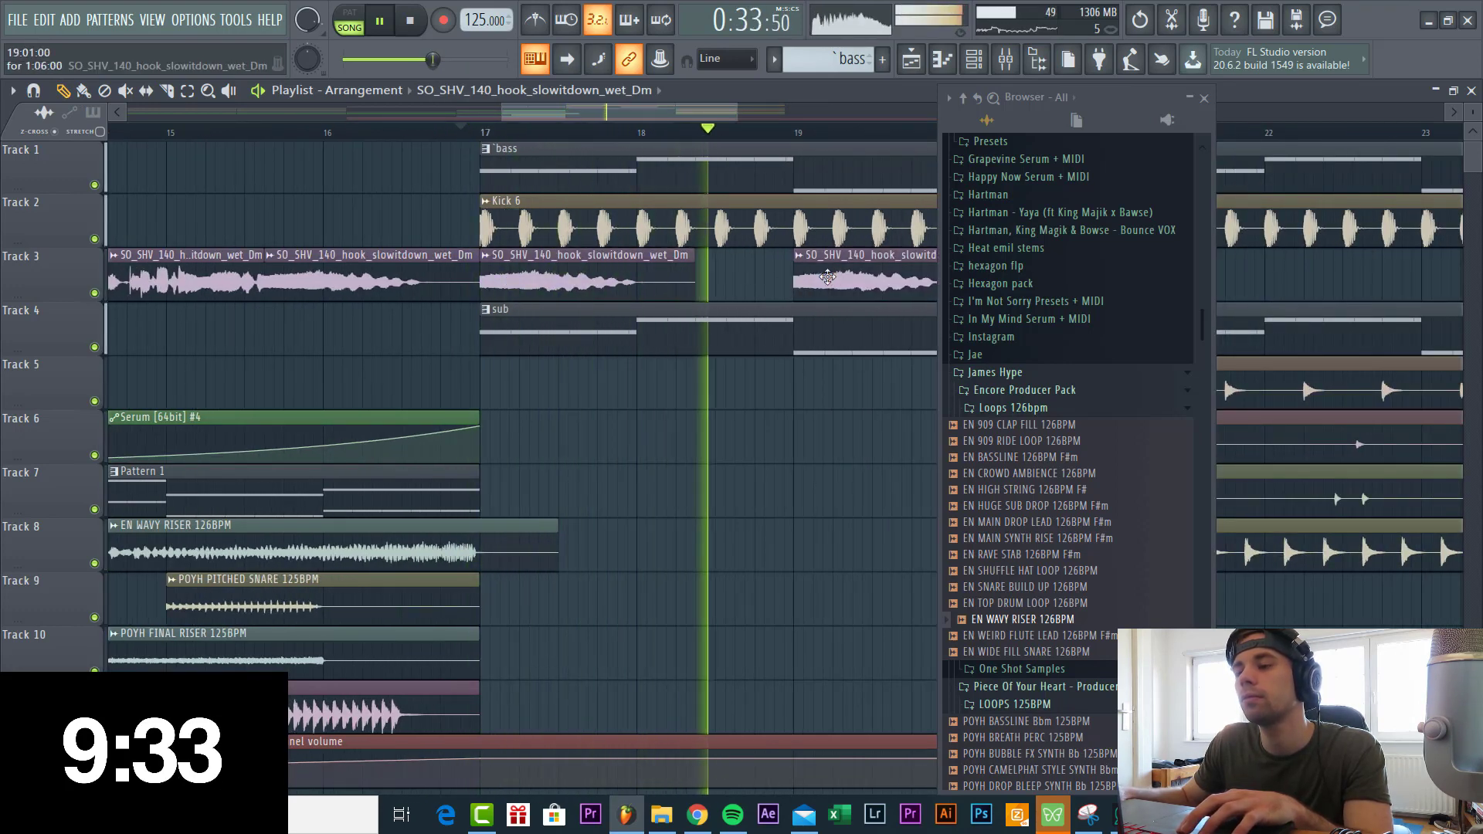
Delete the original sliced phrase before the drop and extend the preceding vocal clip to bar 17.
right_click(292, 280)
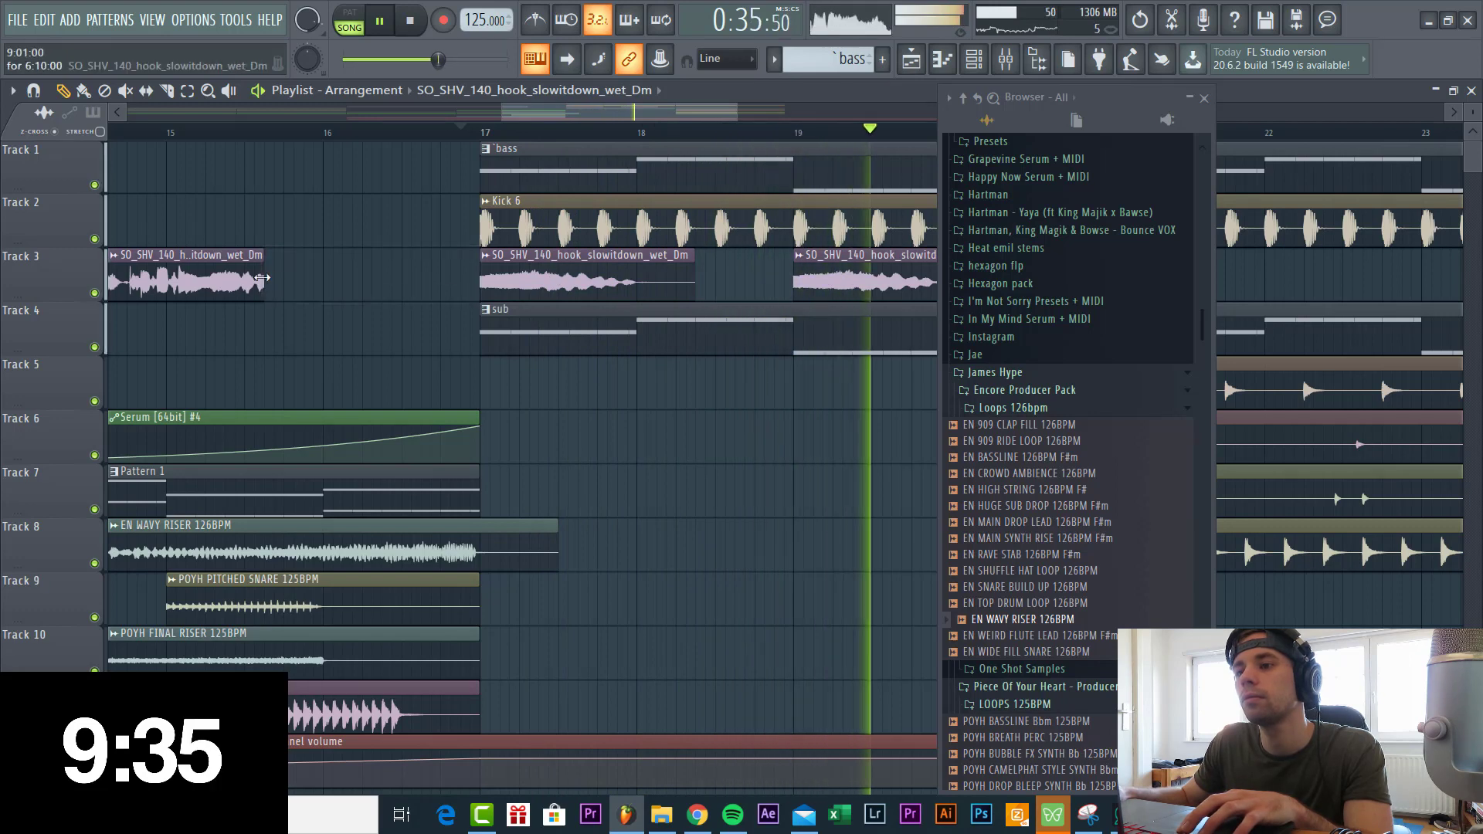
left_click_drag(262, 278, 480, 277)
scroll(117, 263, "down", 2, "ctrl")
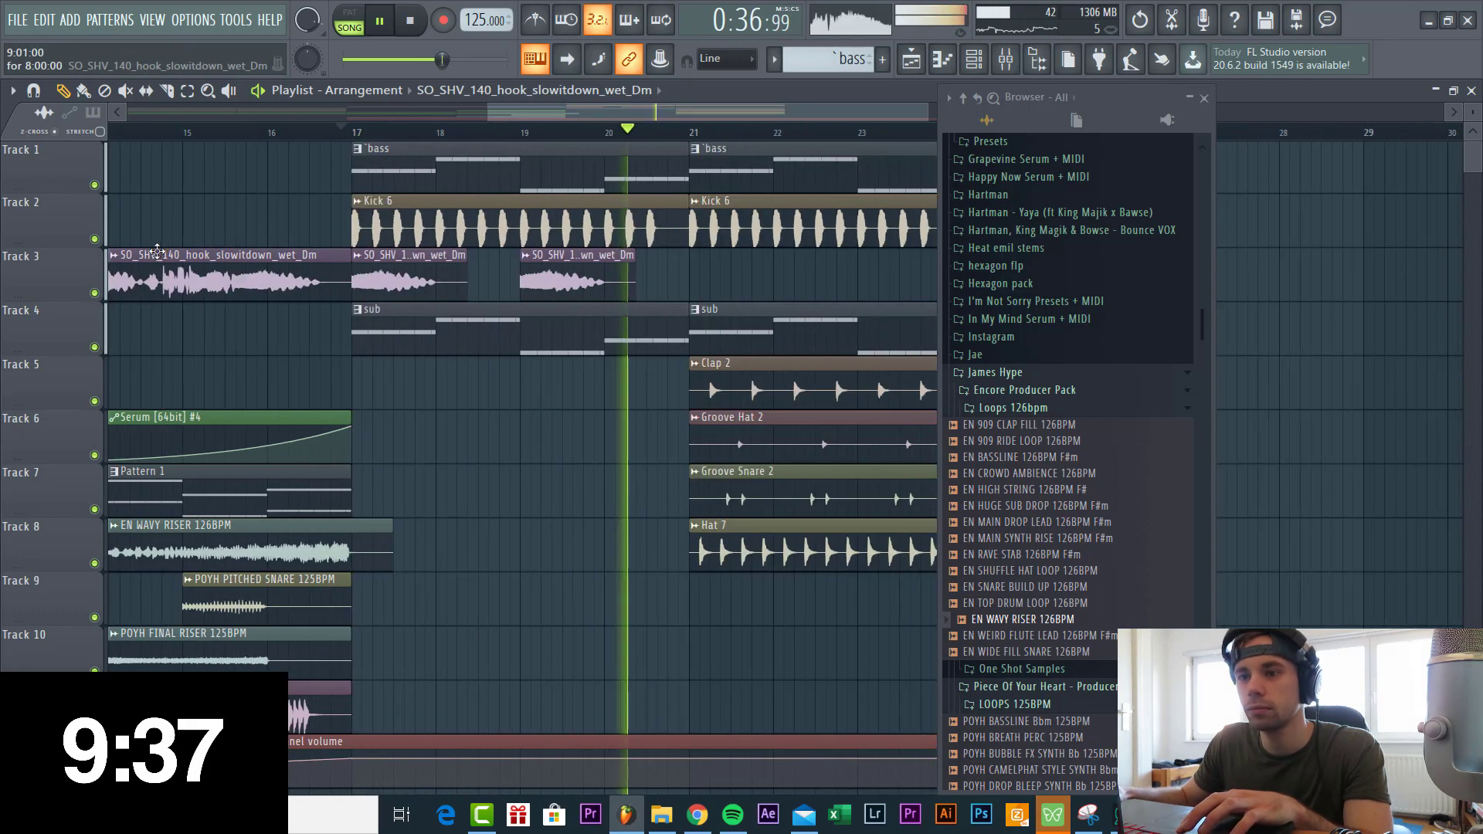
Make the build-up vocal clip unique and copy the two drop vocal phrases to bars 21 and 23.
left_click(114, 256)
left_click(159, 390)
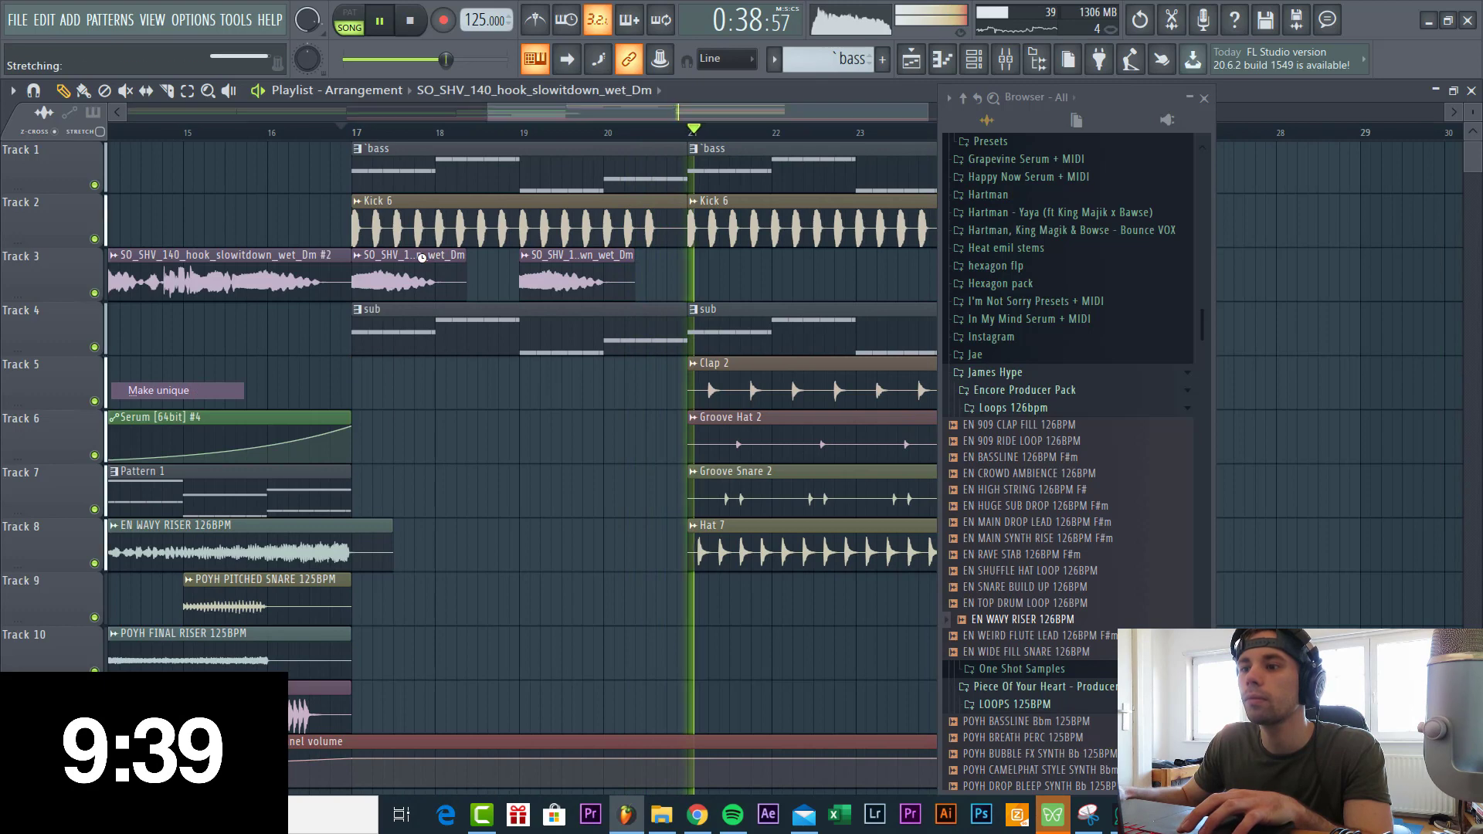
left_click_drag(422, 258, 893, 277, "ctrl")
Open the drop vocal's channel and add Kickstart in slot 10 of its mixer track.
double_click(549, 252)
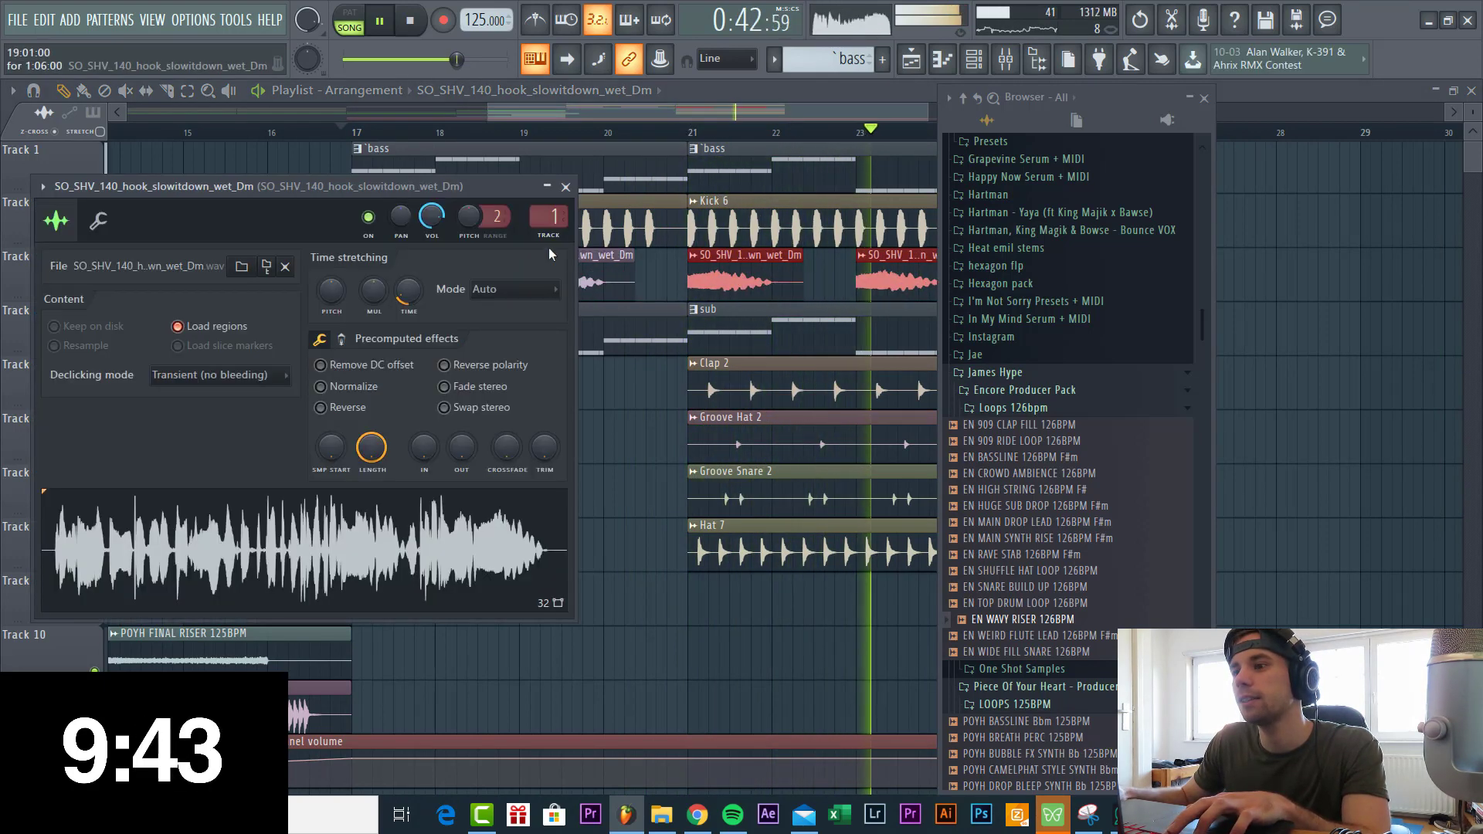
left_click(1006, 59)
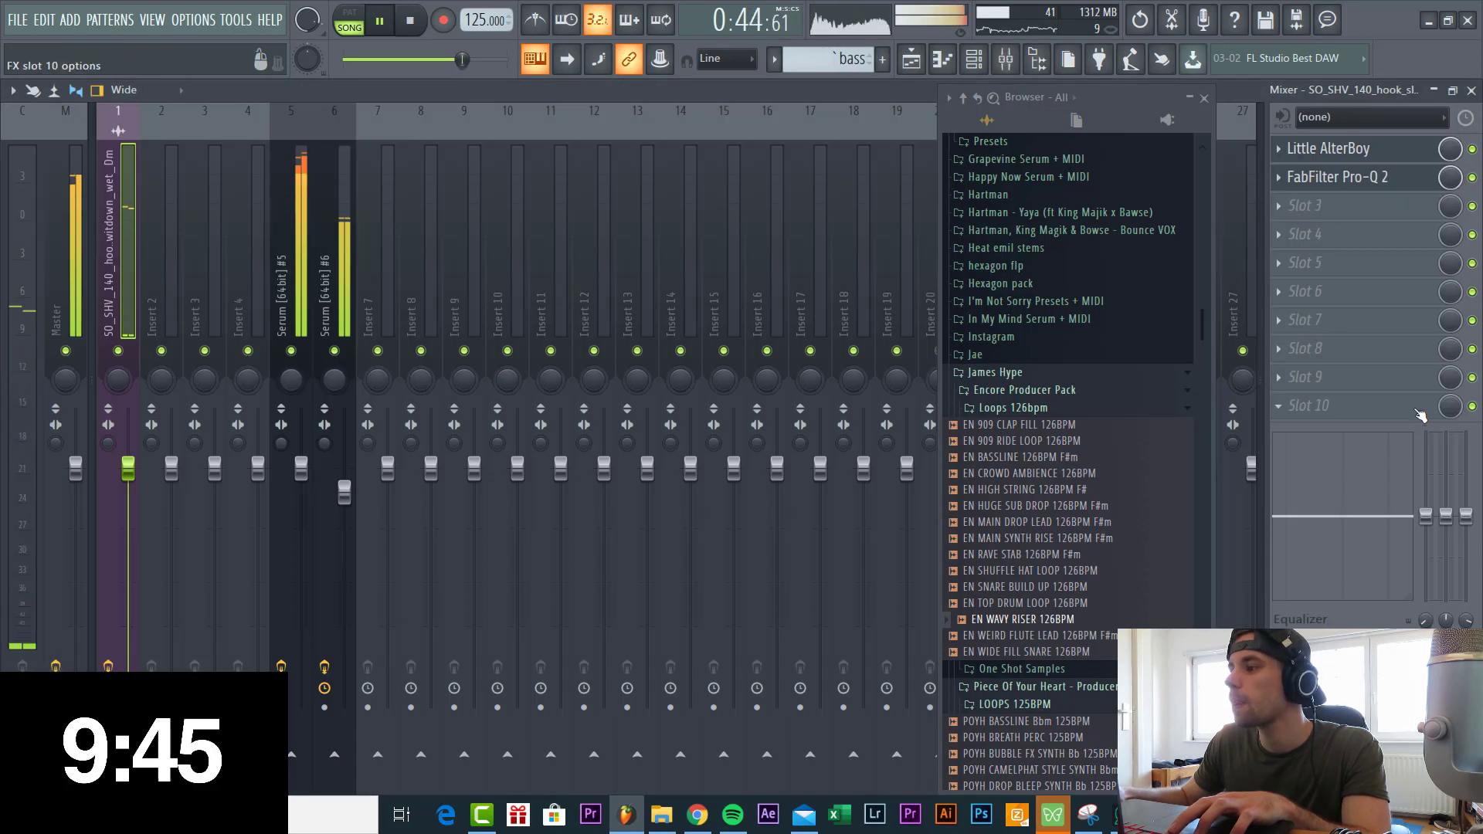
left_click(1305, 407)
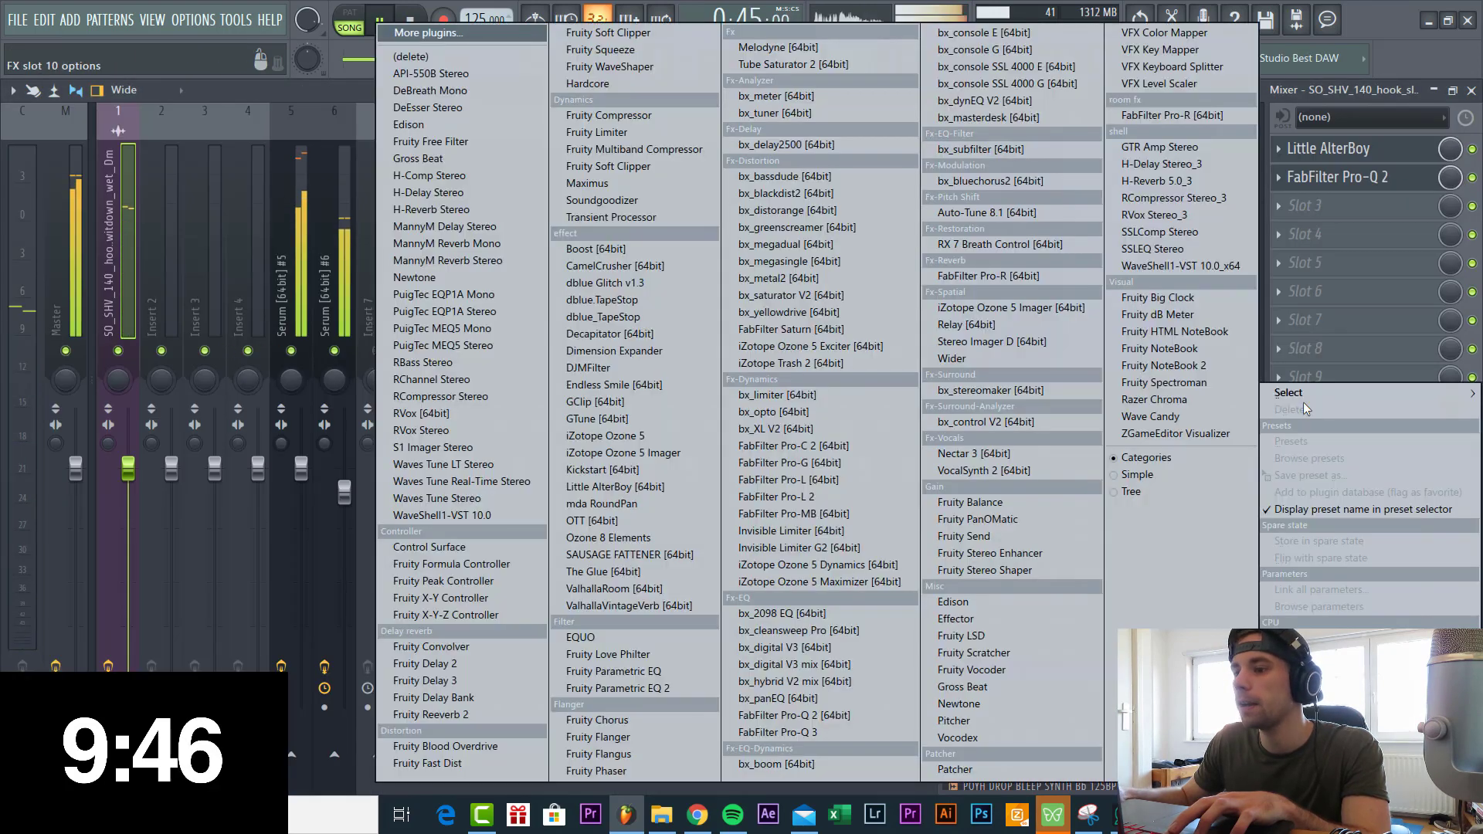
left_click(621, 473)
Add ValhallaVintageVerb in slot 4 of the vocal's mixer track with the "bras verb" preset.
left_click(1330, 240)
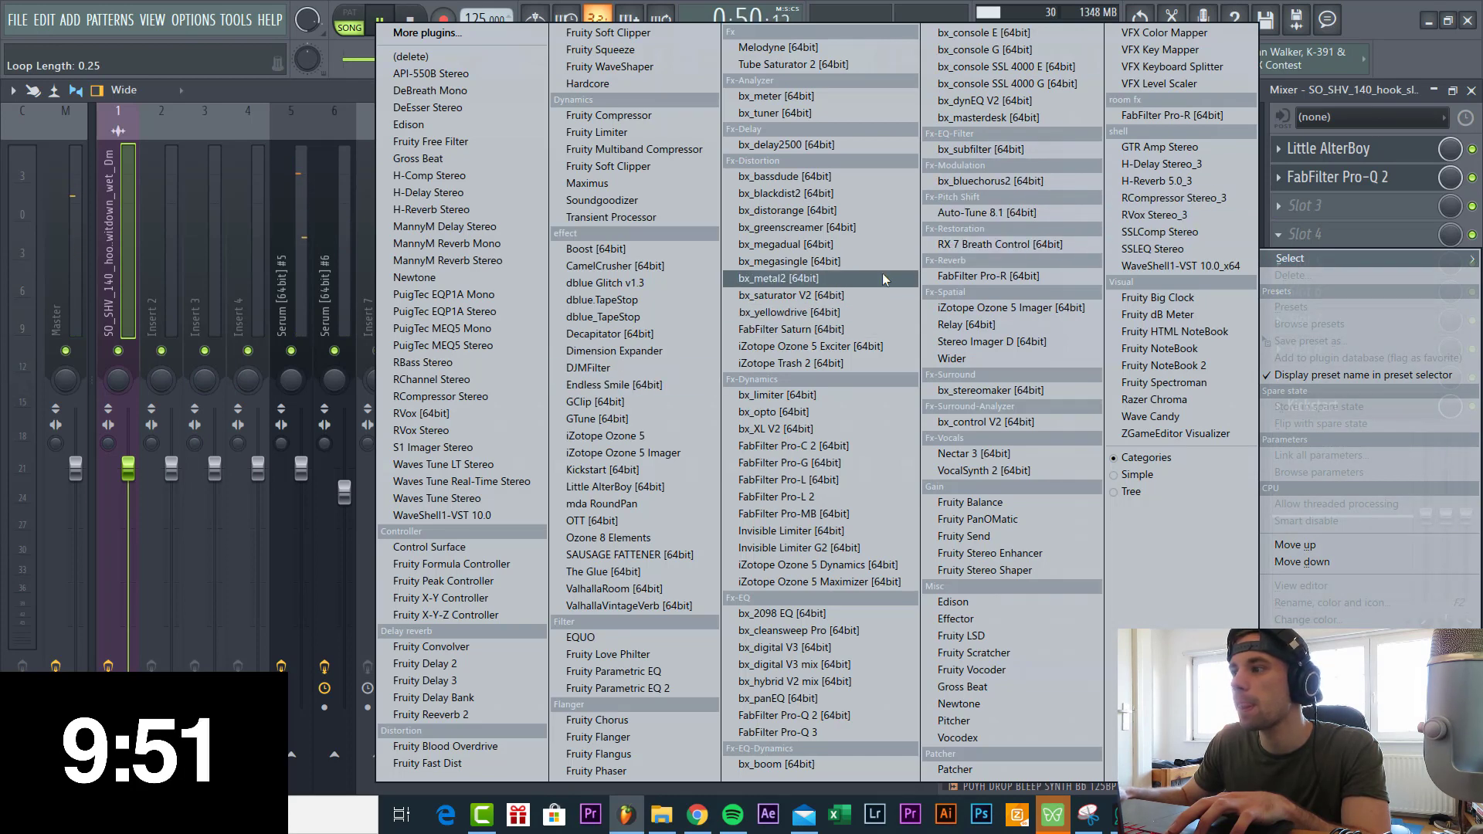
left_click(623, 602)
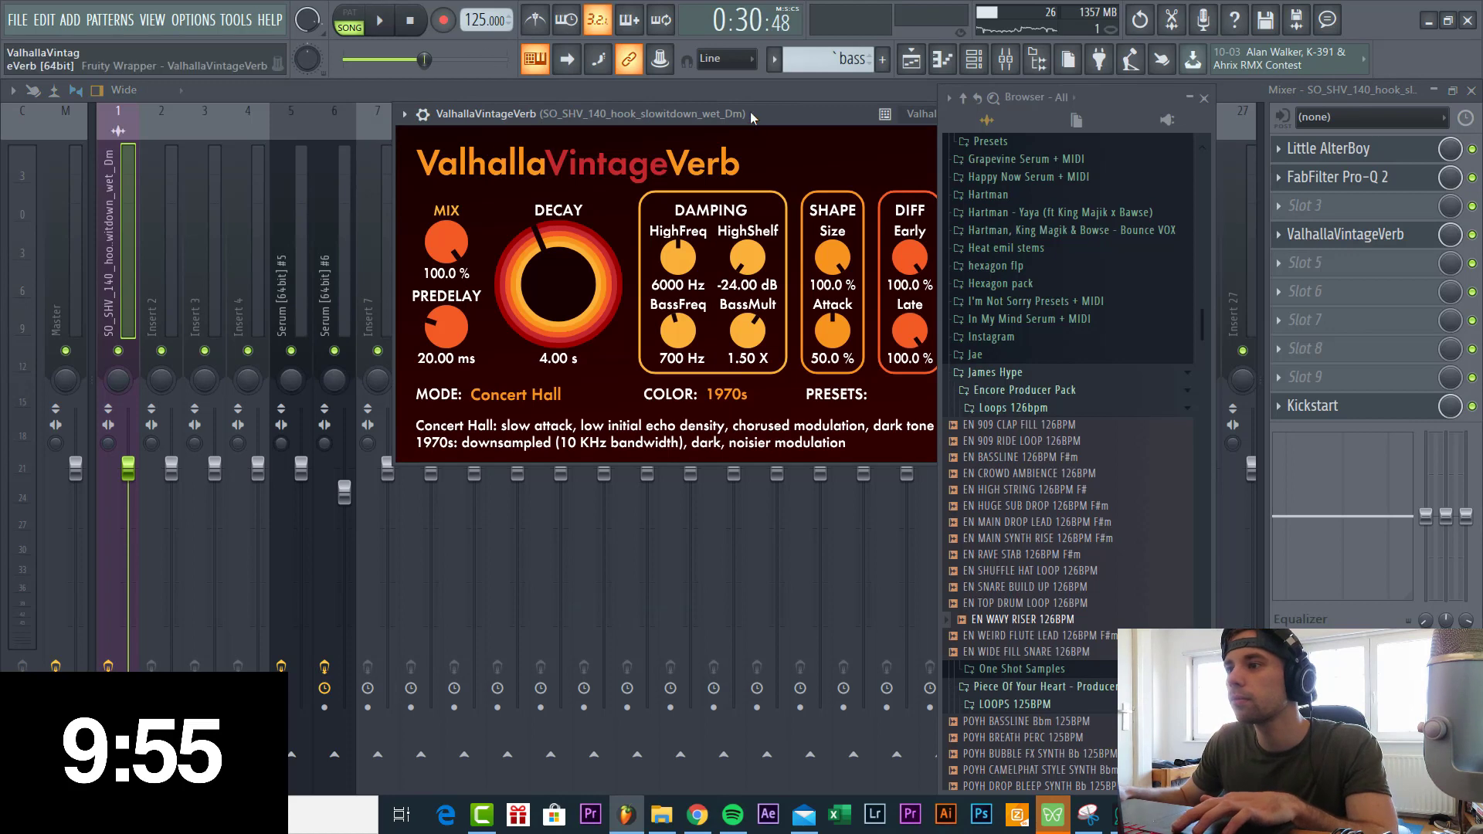
left_click(853, 213)
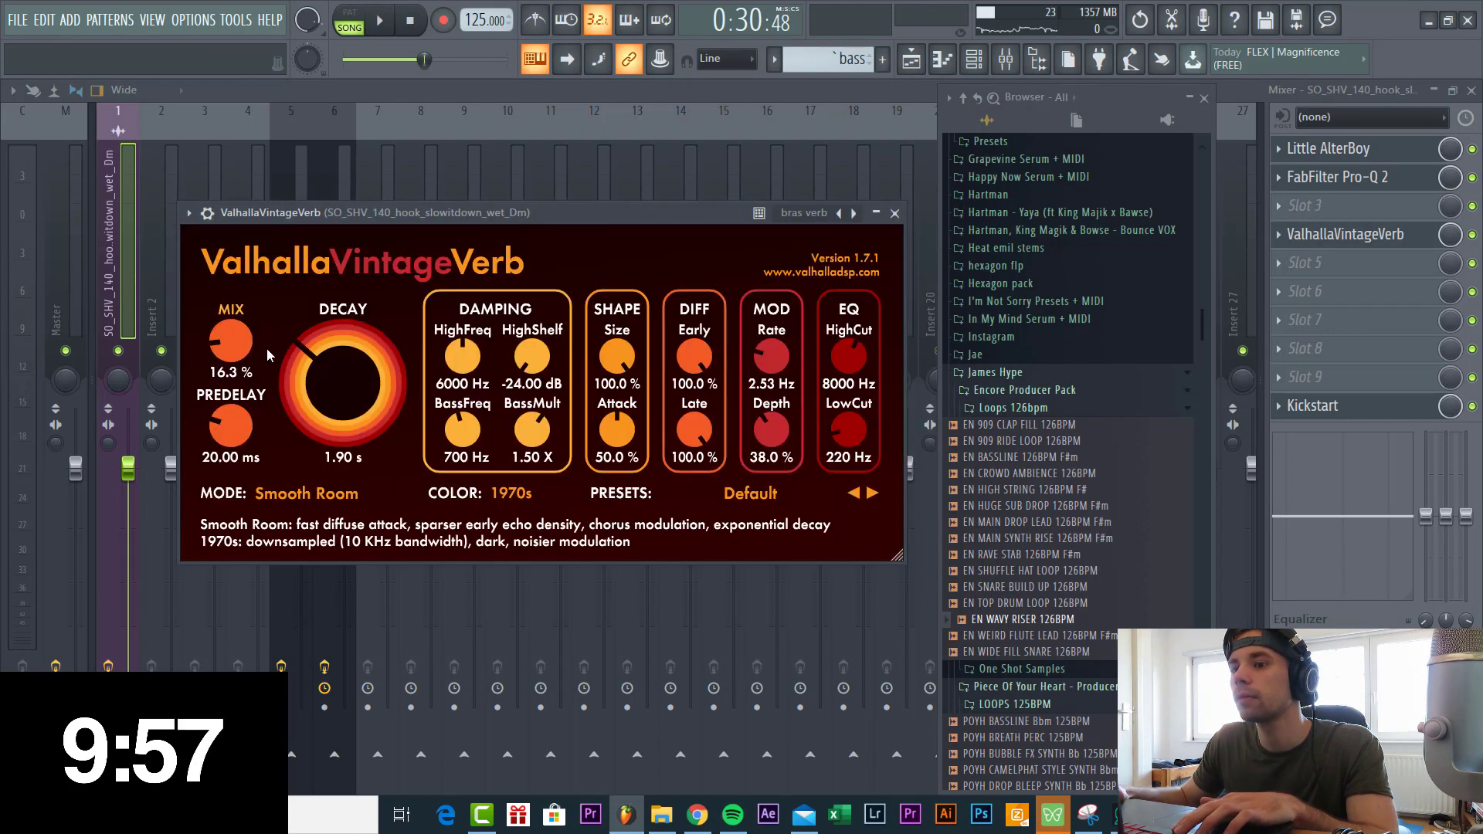
Play the drop in the playlist to hear the processed vocal phrases with the bass and kick.
key("space")
left_click(912, 61)
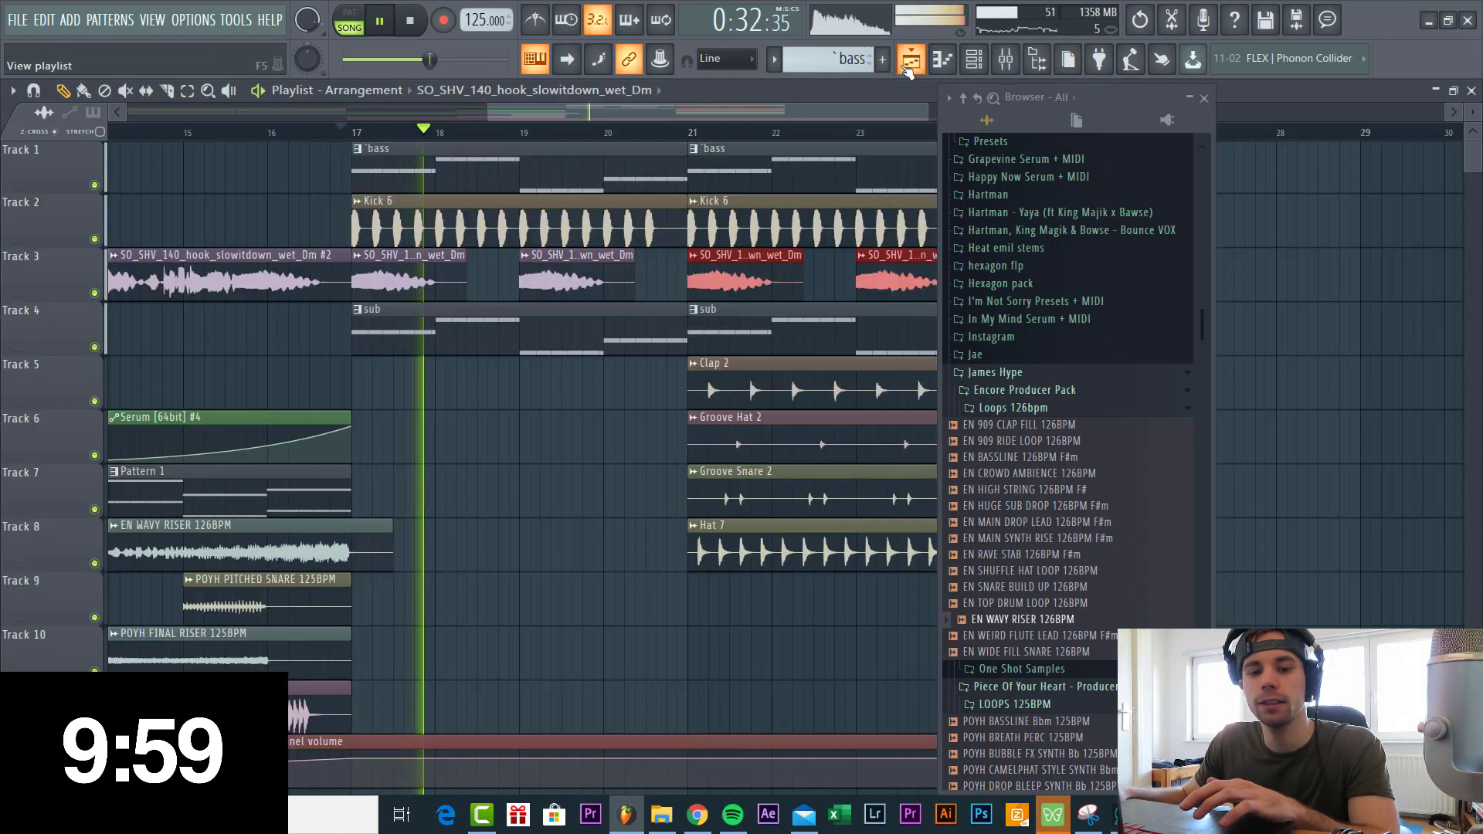
key("space")
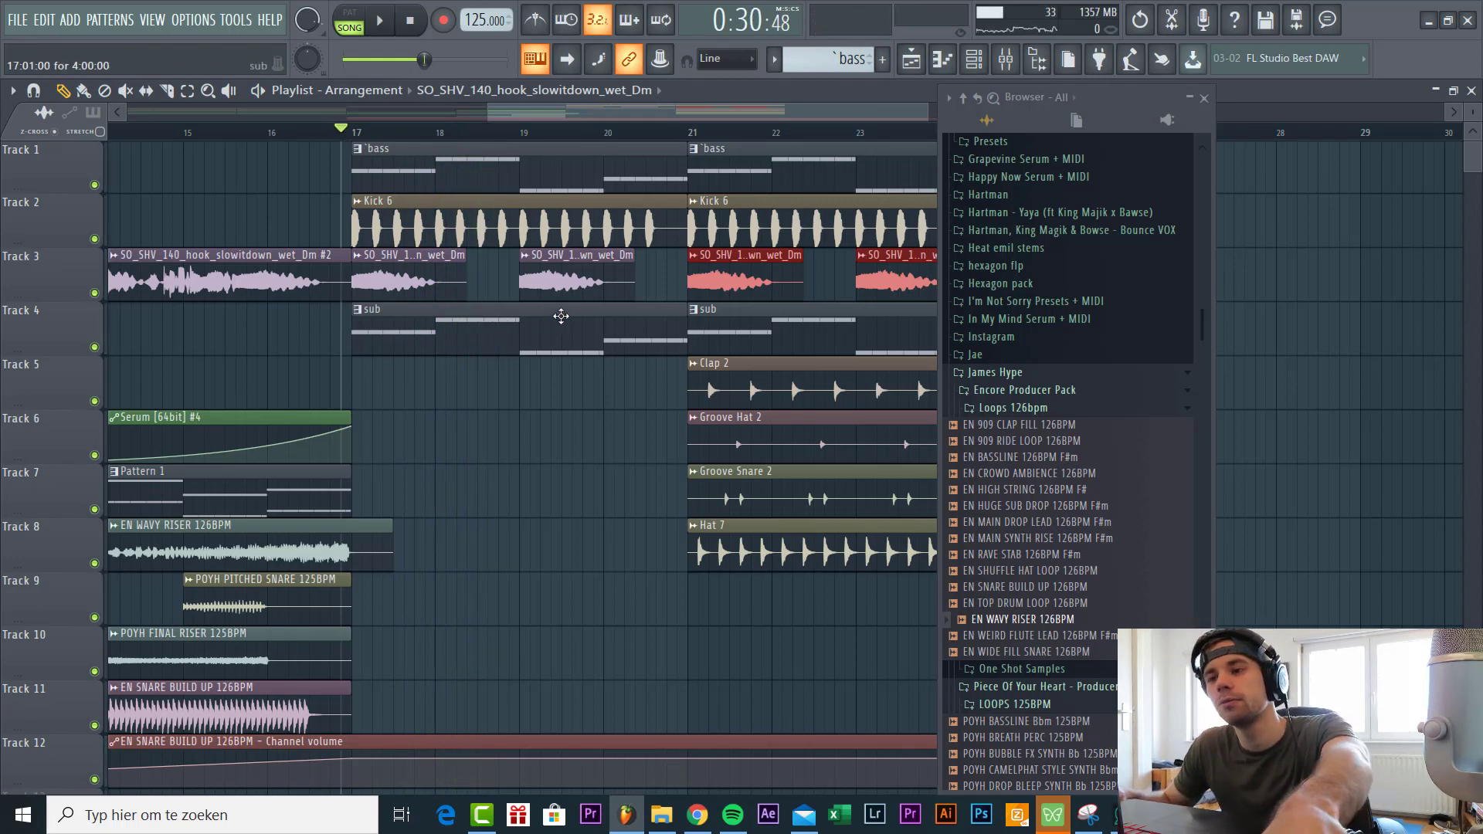
Copy the unique vocal hook clip from bar 9 to bar 1 on Track 3, replacing the Track 4 intro vocal.
scroll(544, 544, "down", 5)
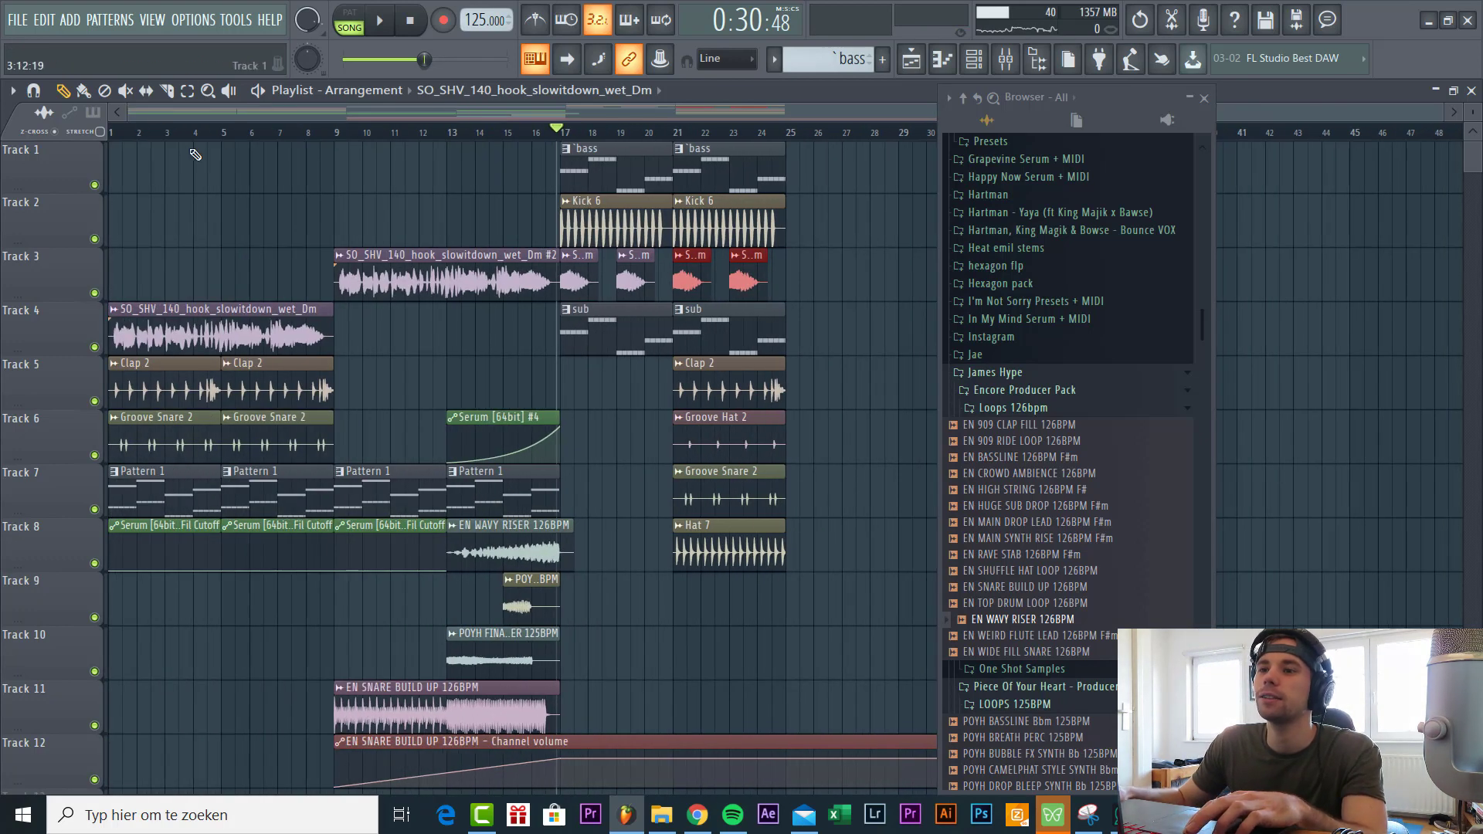
left_click_drag(378, 264, 151, 210)
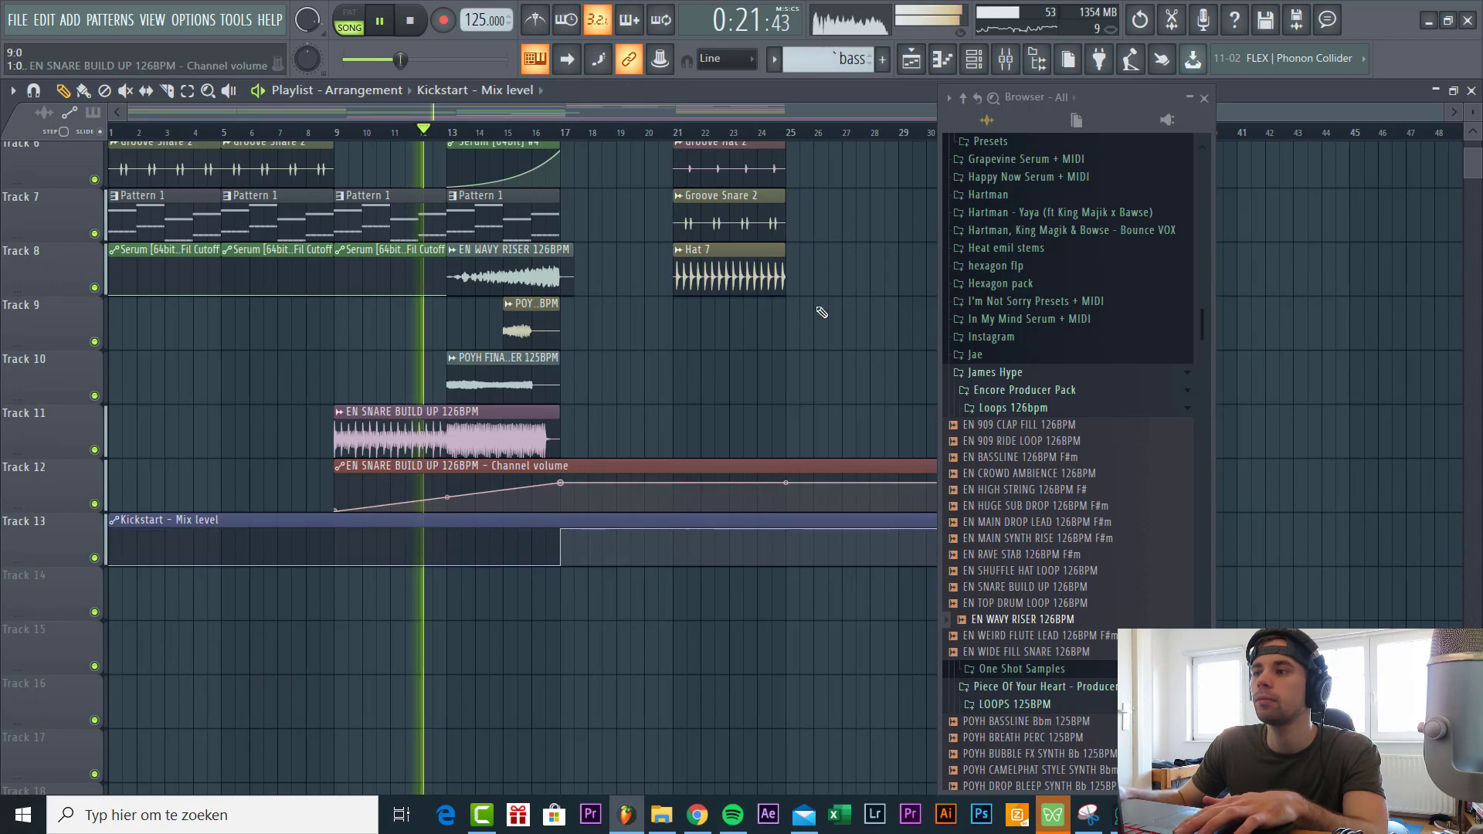
key("space")
Load a saved mixer track state onto the Master track.
key("F9")
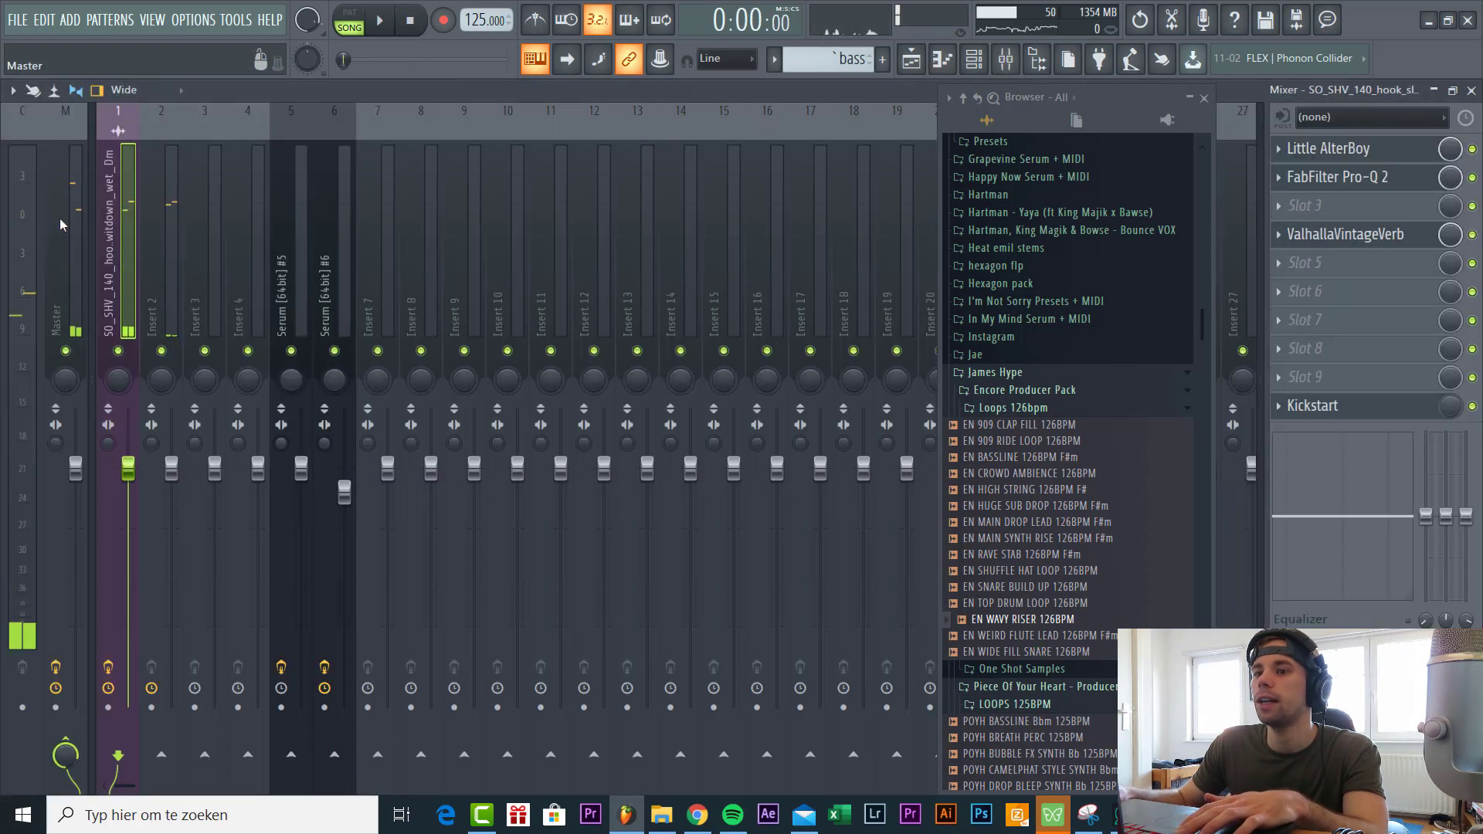
right_click(62, 218)
mouse_move(285, 190)
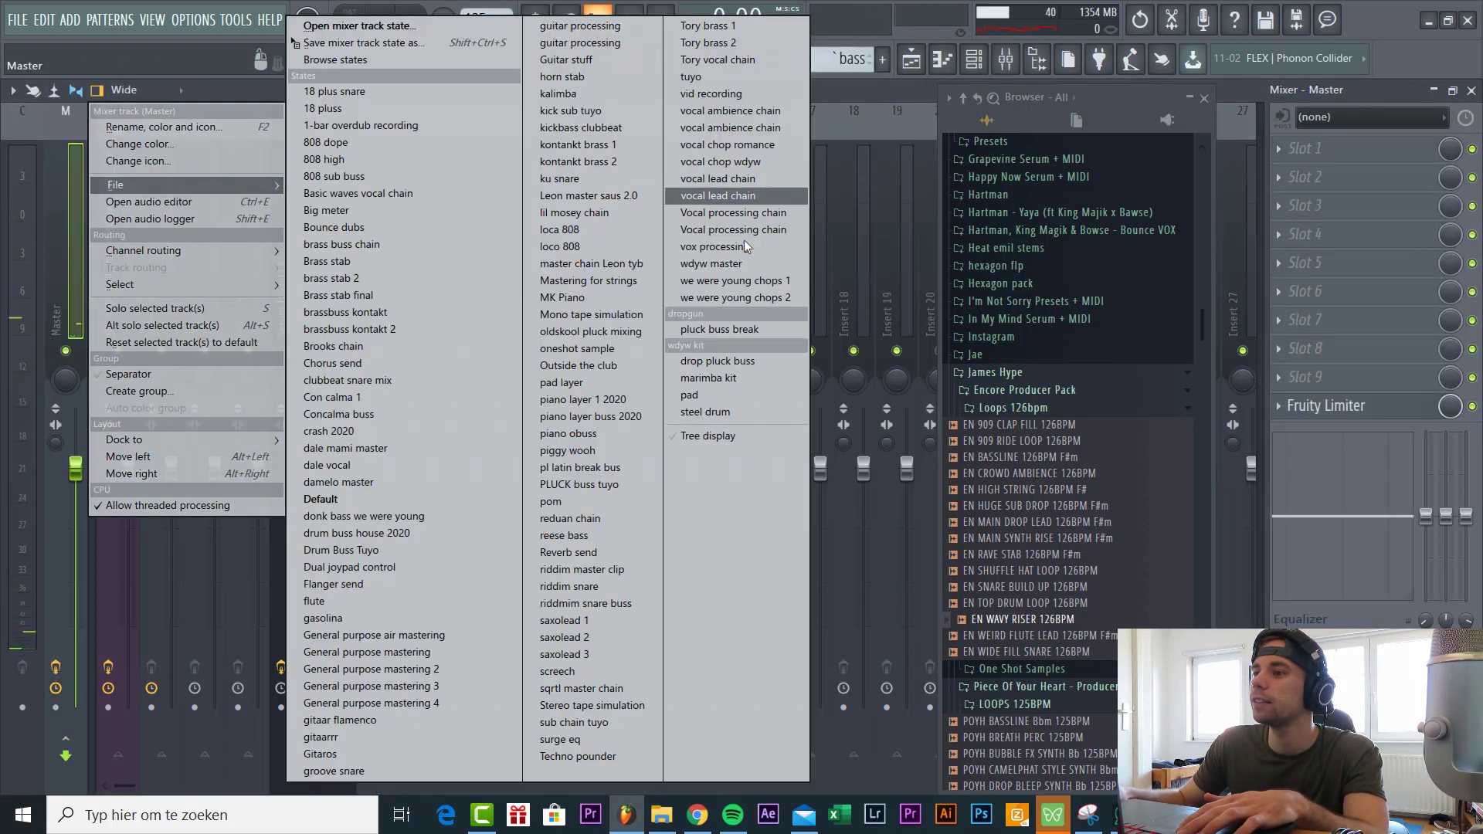
left_click(775, 241)
Play the whole arrangement in the playlist from bar 1 to the end of the drop.
key("F9")
key("space")
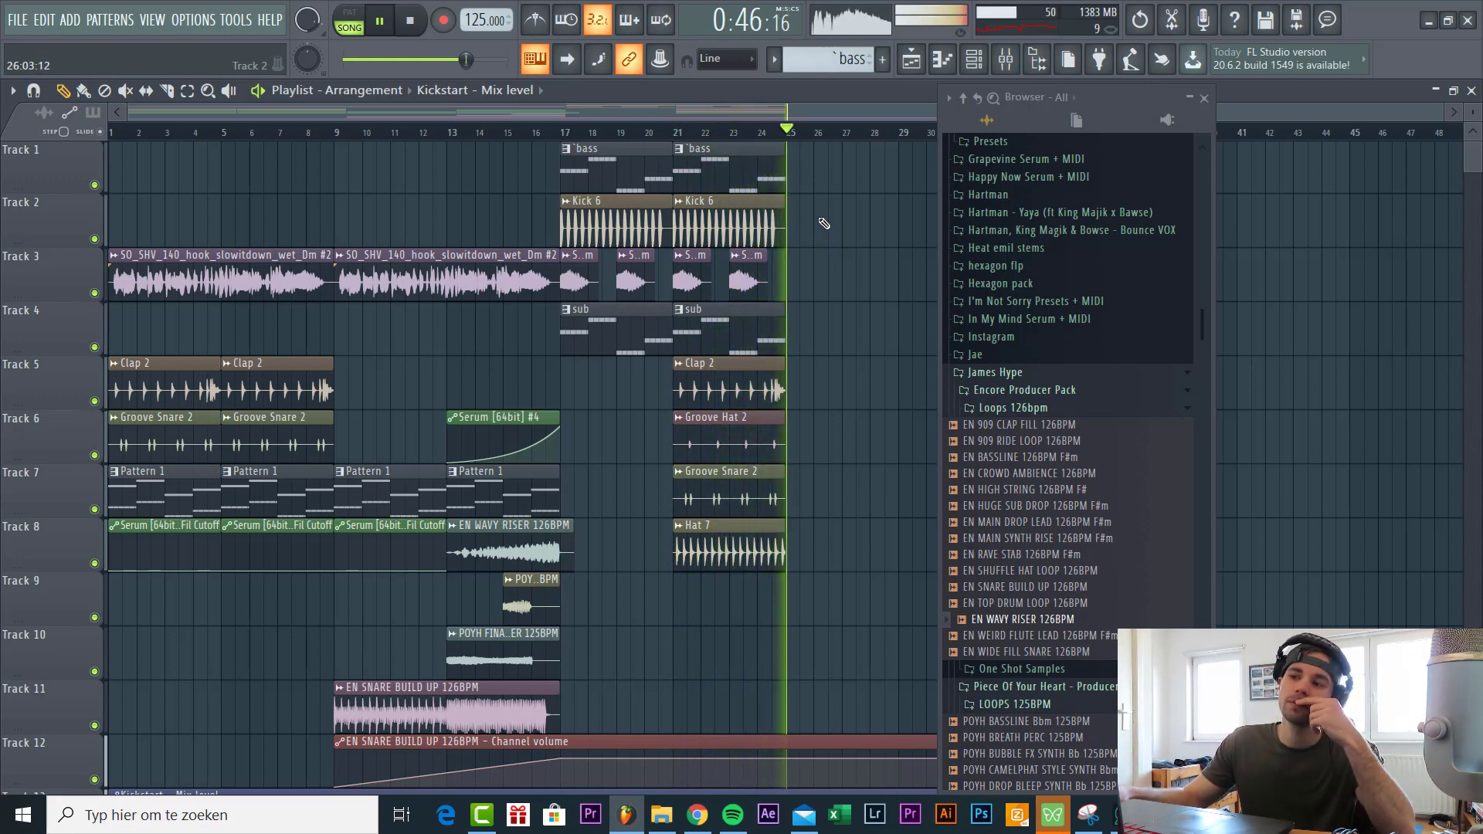
key("space")
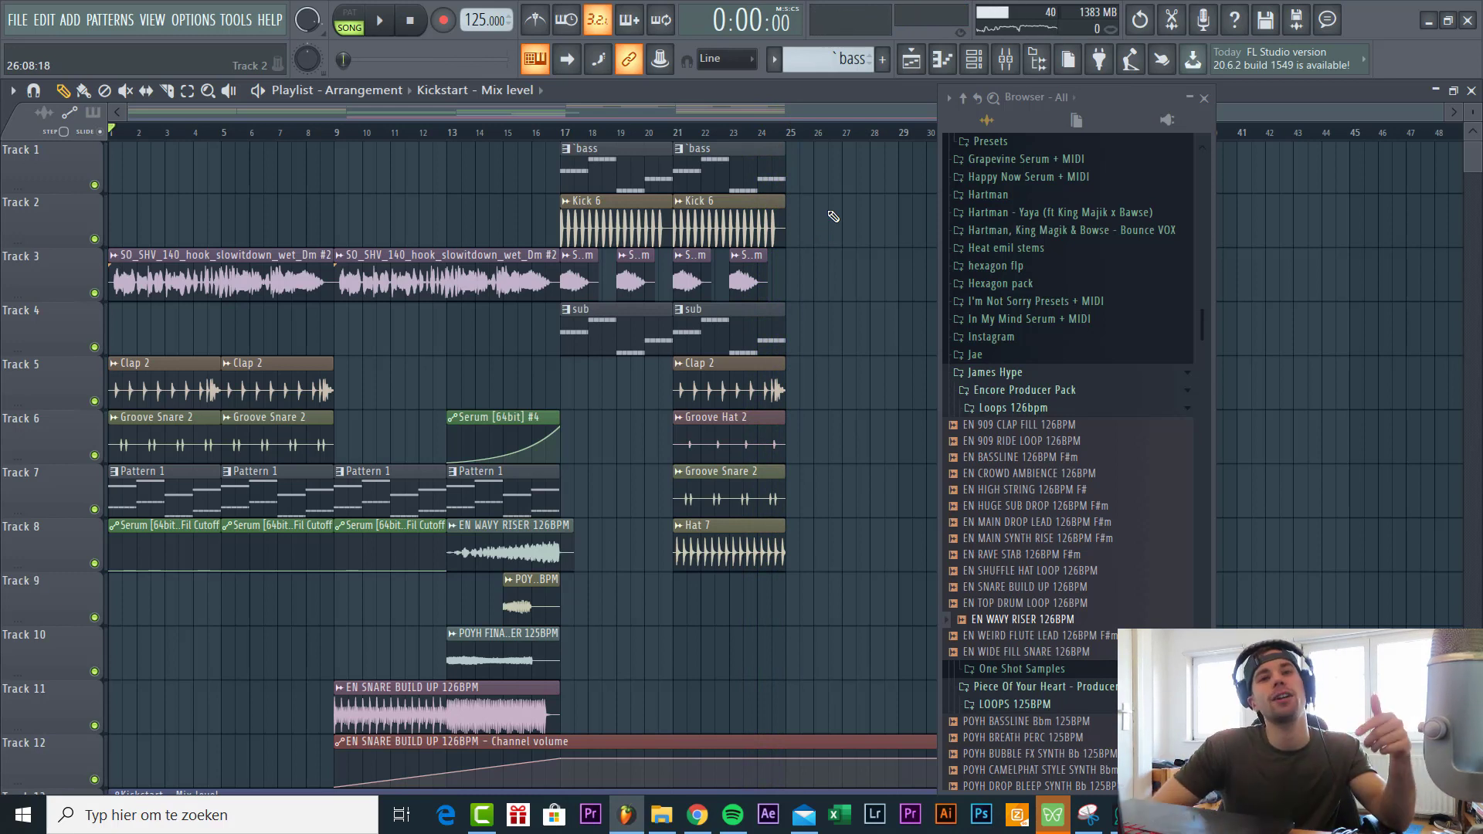